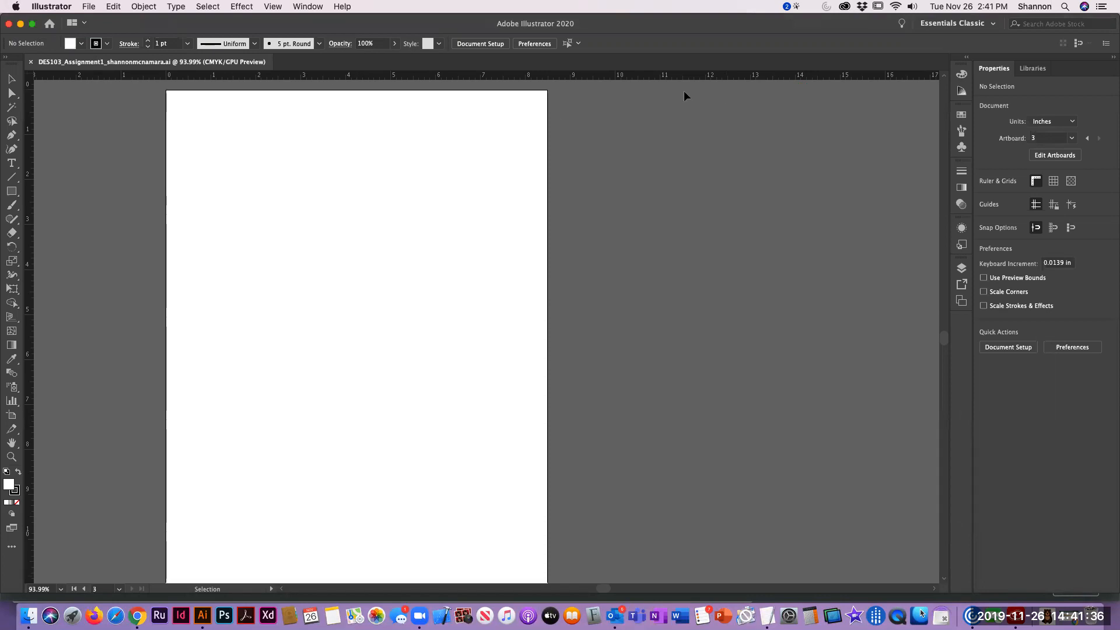
click(963, 28)
click(955, 66)
click(962, 268)
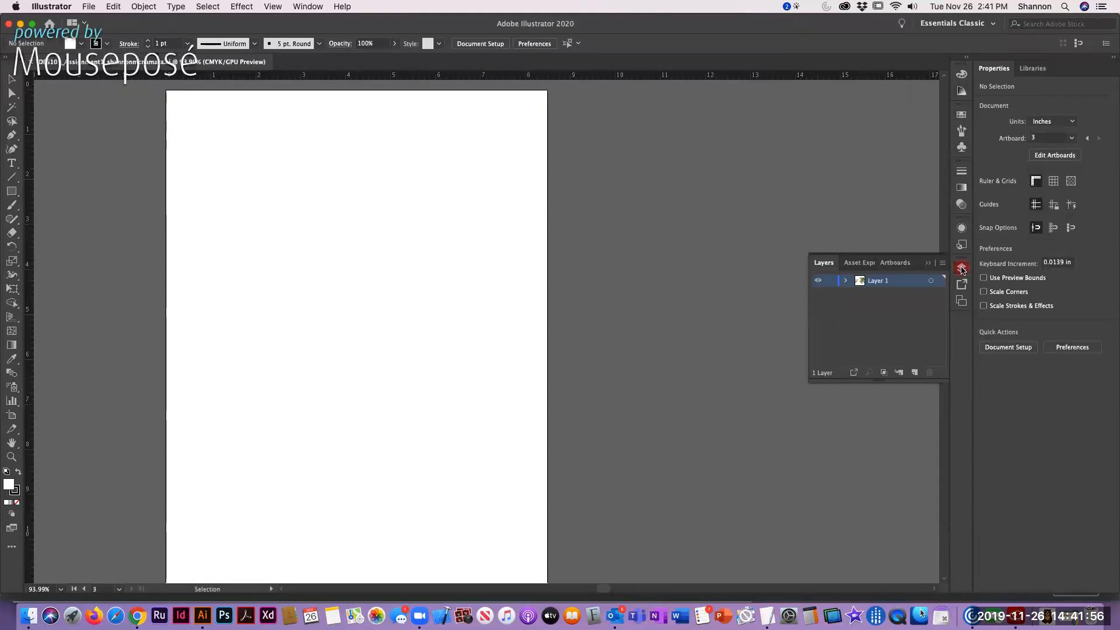
click(309, 7)
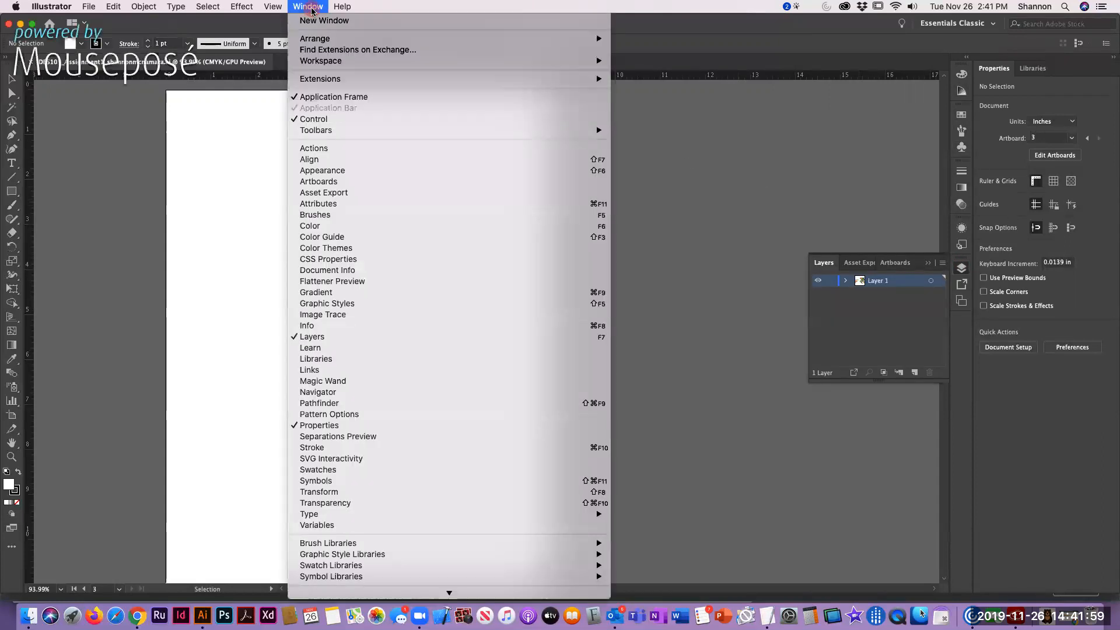
click(333, 339)
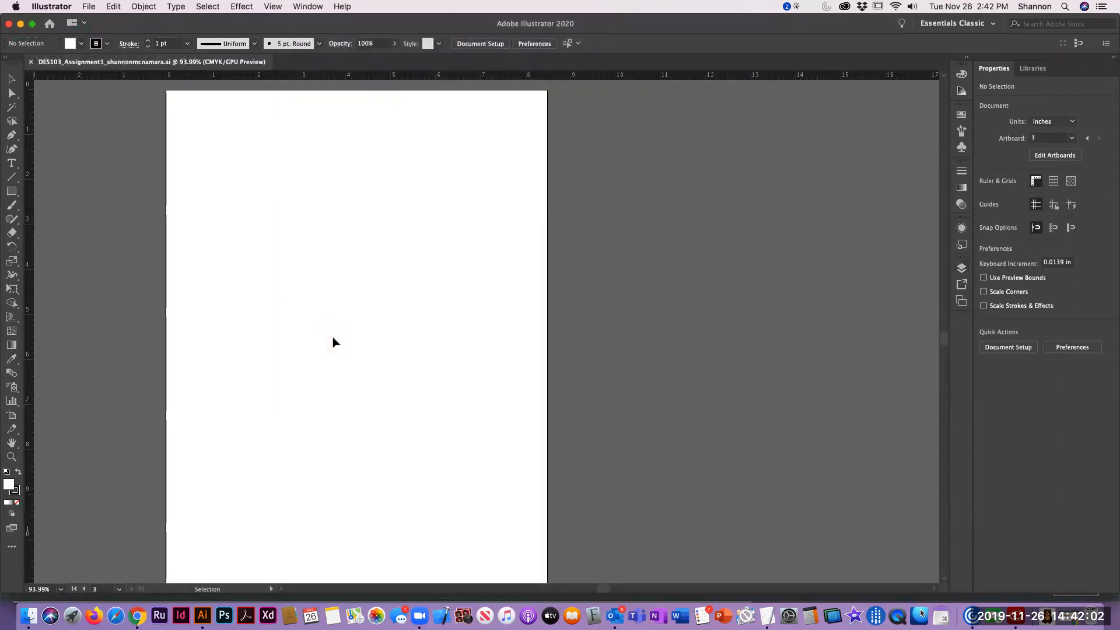
Add two new layers above Layer 1, lock Layer 1, and make Layer 2 the active layer.
click(962, 268)
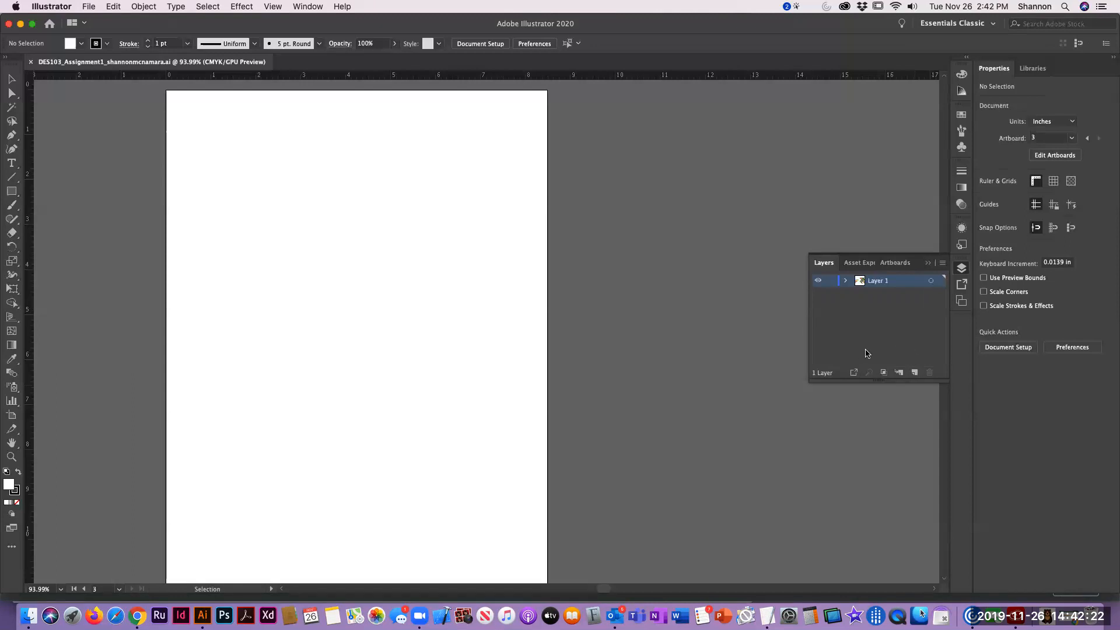
click(914, 372)
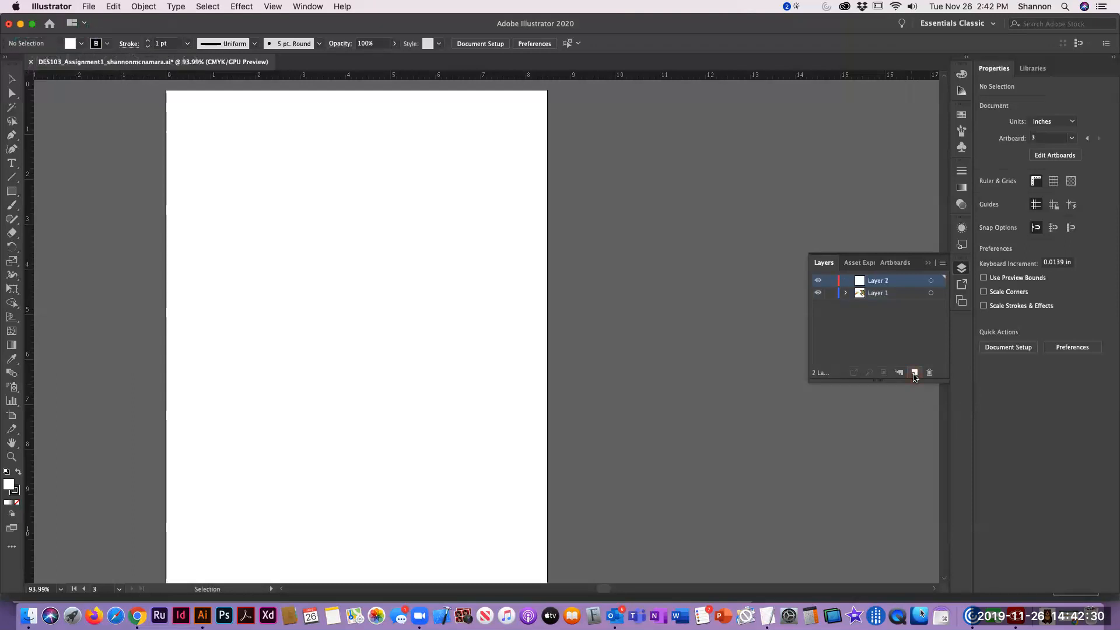
click(915, 373)
click(830, 306)
click(895, 295)
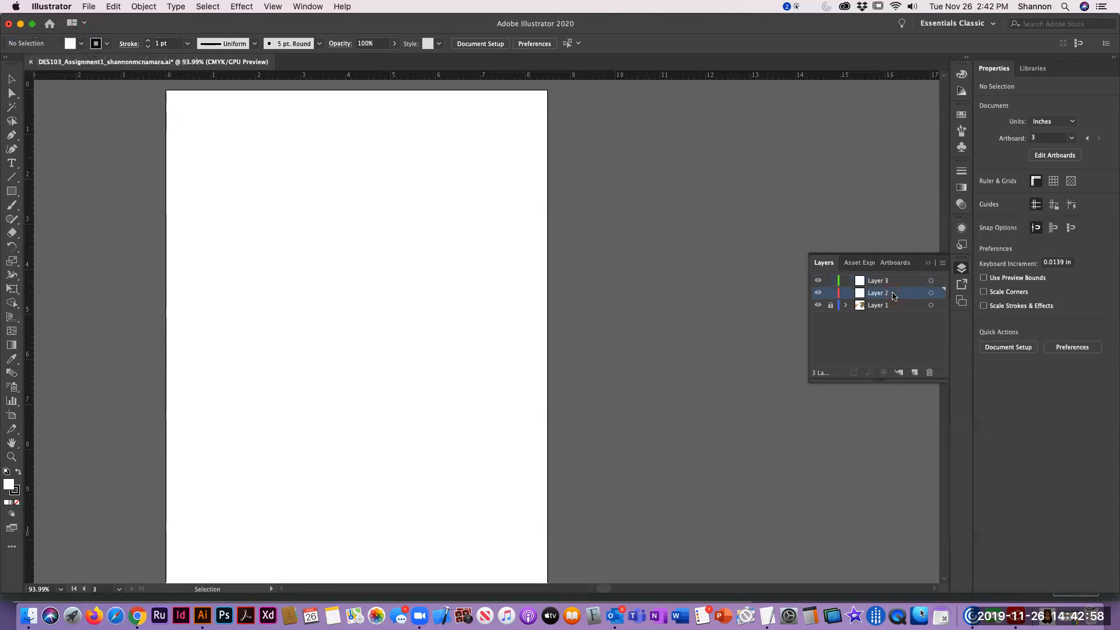
Switch to Chrome to review the assignment's Artboard 3 instructions and template image list, and return to Illustrator.
click(137, 615)
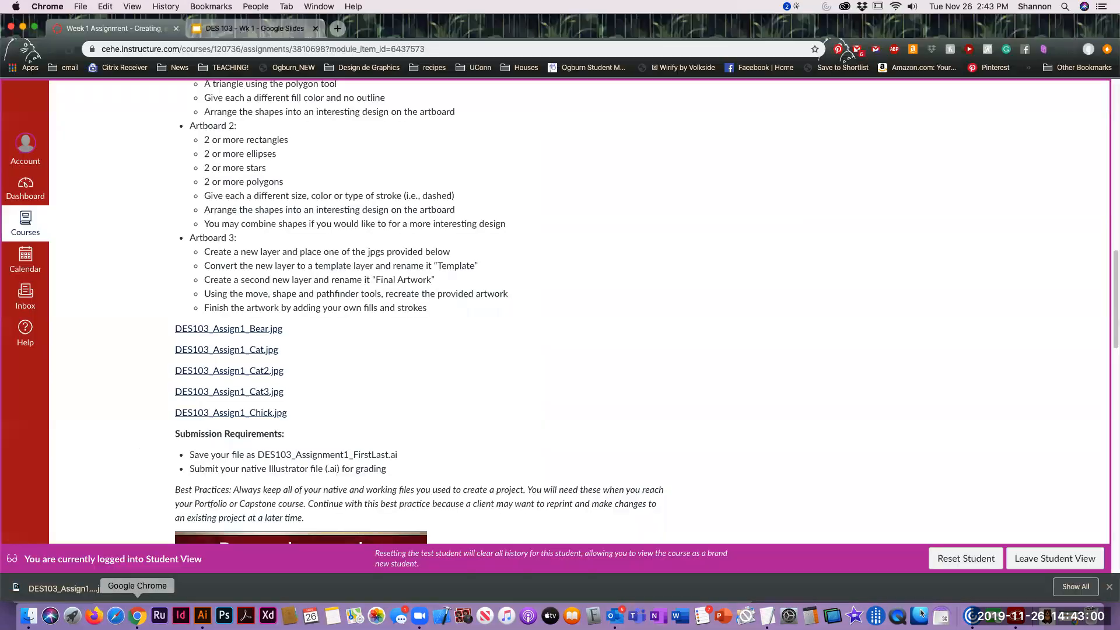
click(100, 213)
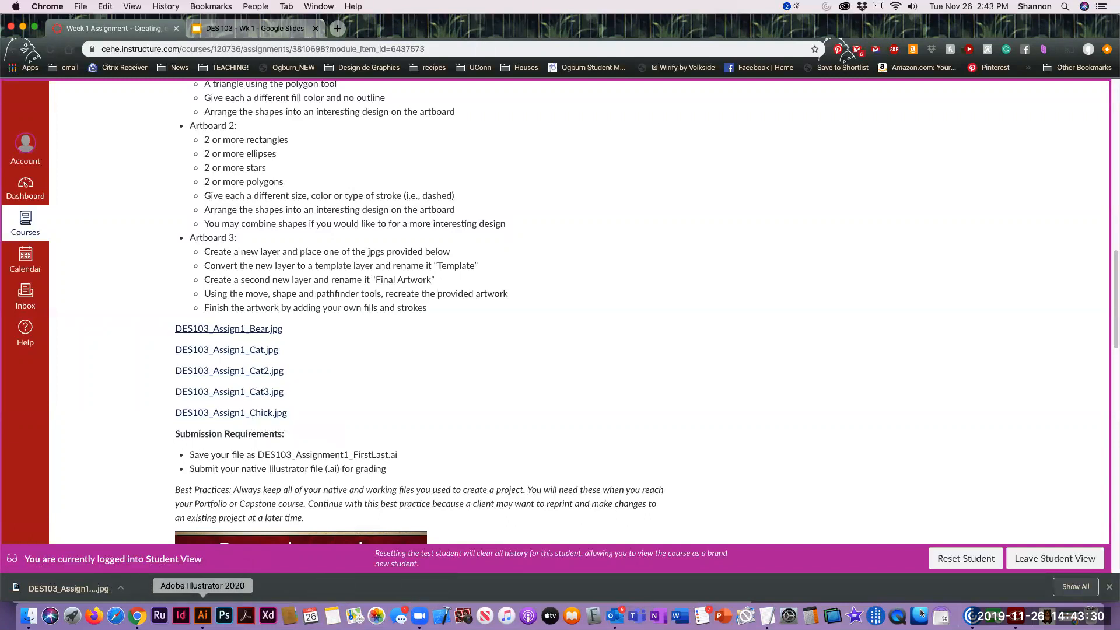
click(202, 615)
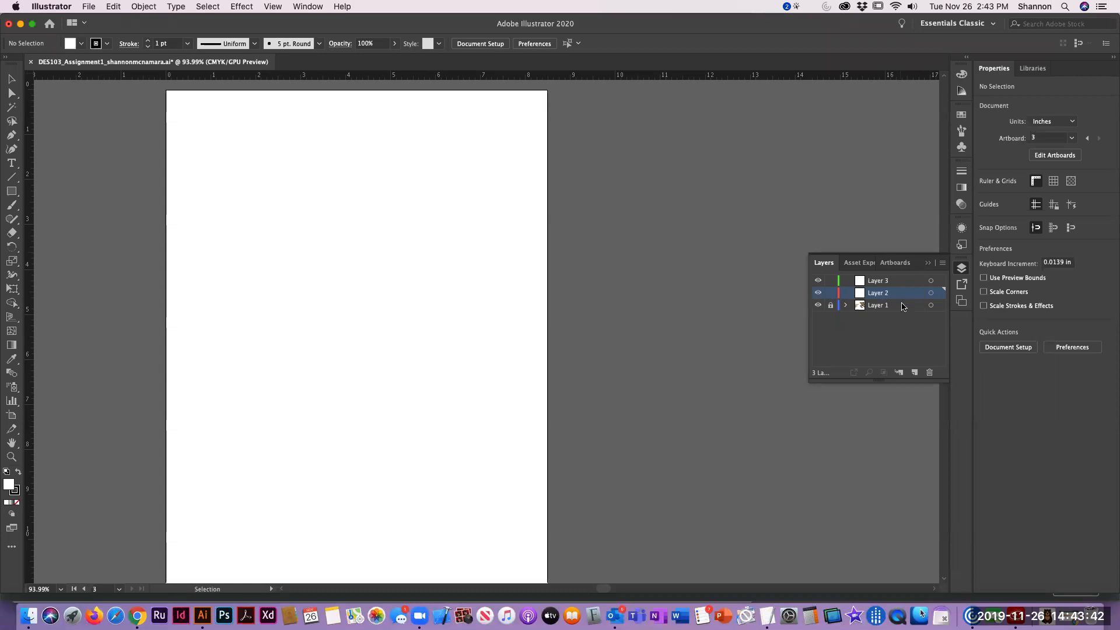
Place DES103_Assign1_Bear.jpg from Downloads as a linked image on Layer 2 and move it to the middle of the artboard.
click(86, 8)
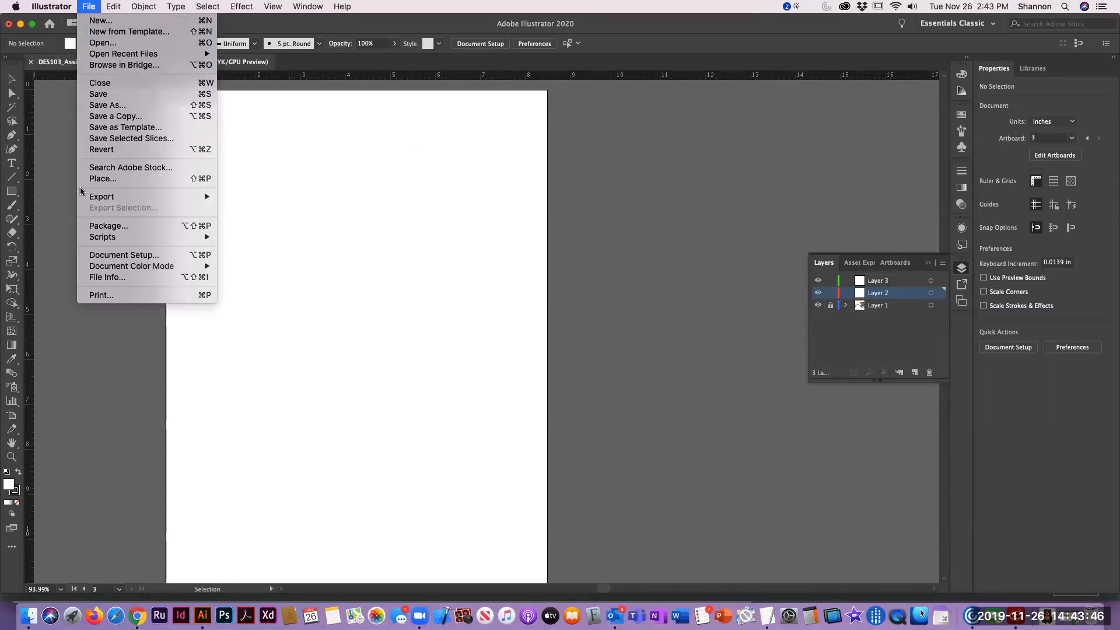
click(101, 179)
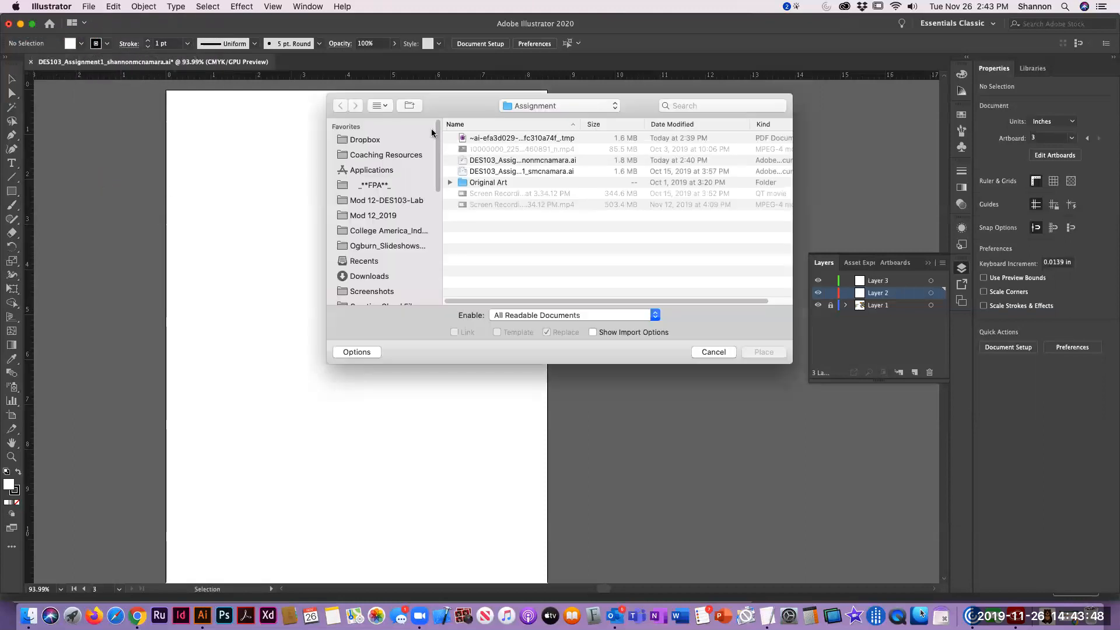
click(378, 281)
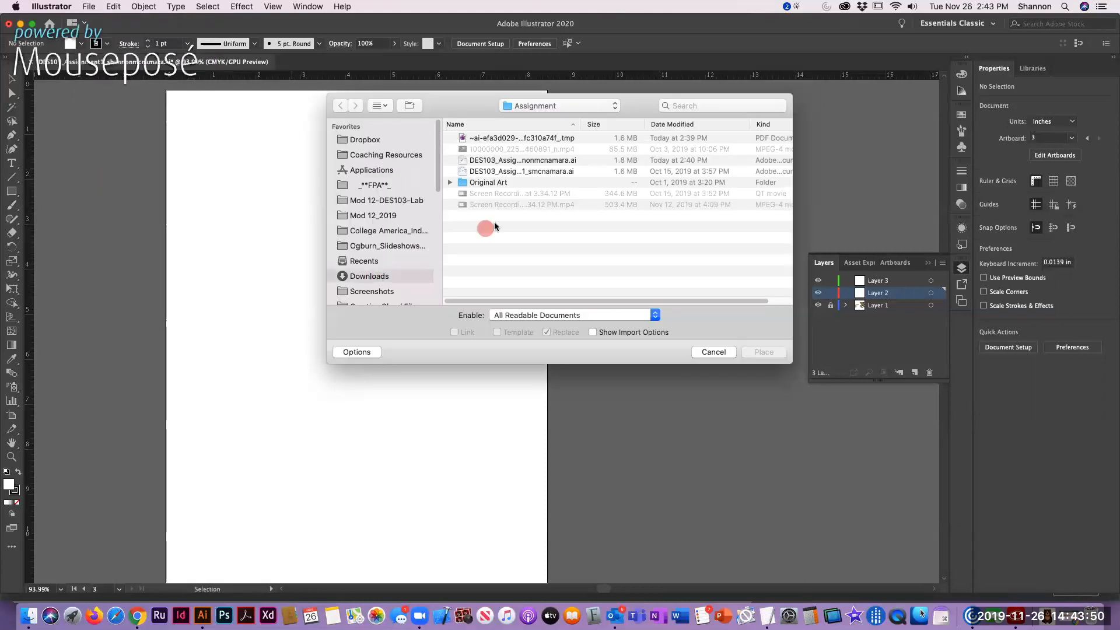
click(674, 124)
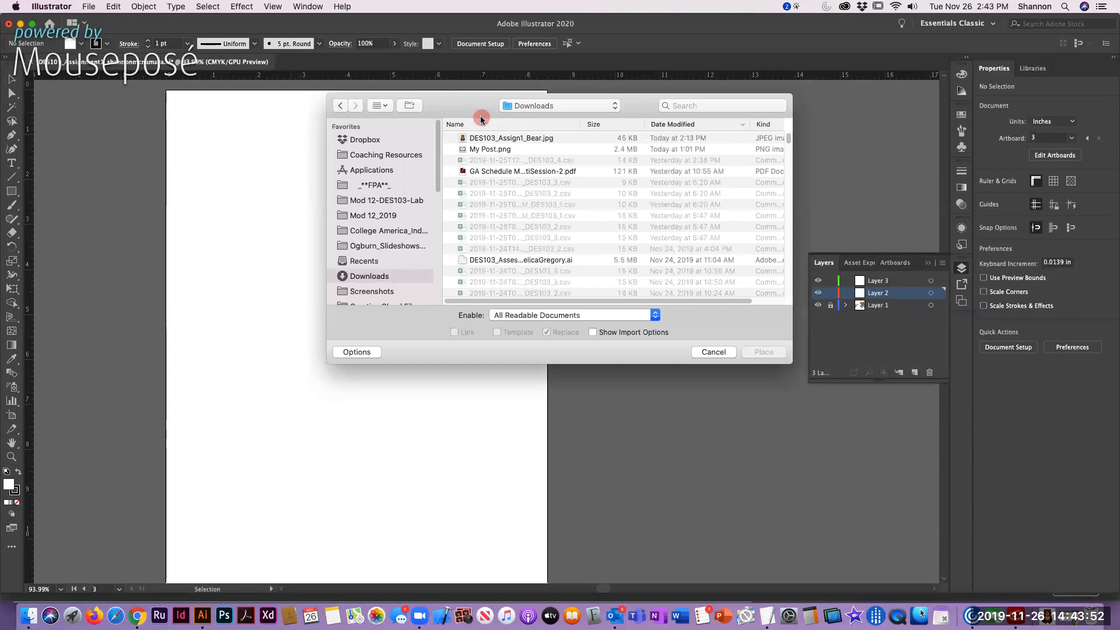
click(508, 139)
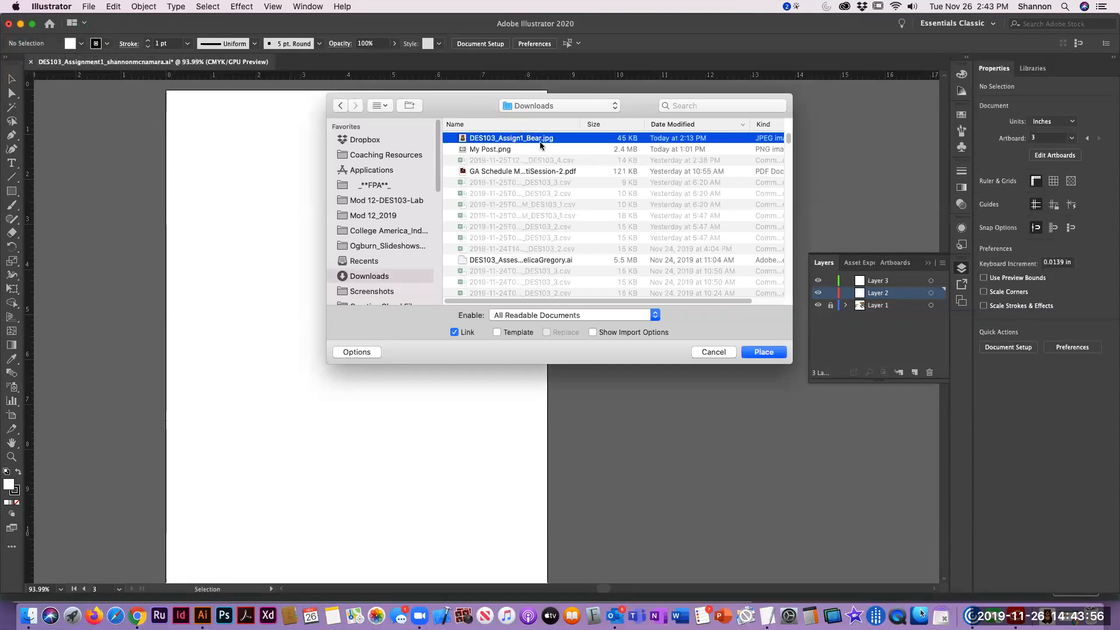
click(765, 353)
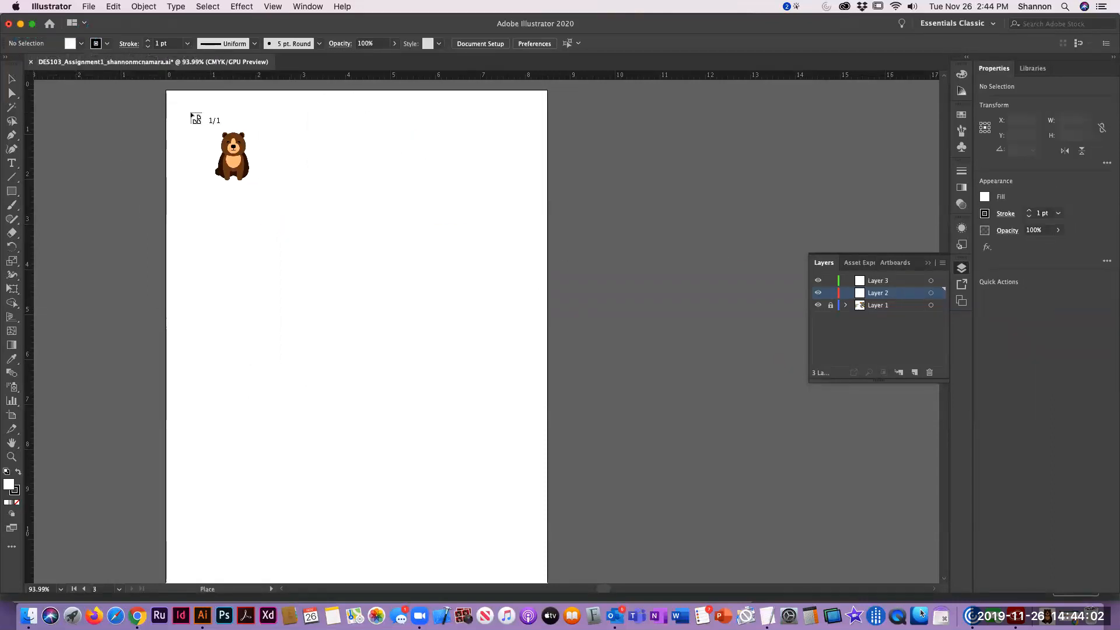
click(180, 134)
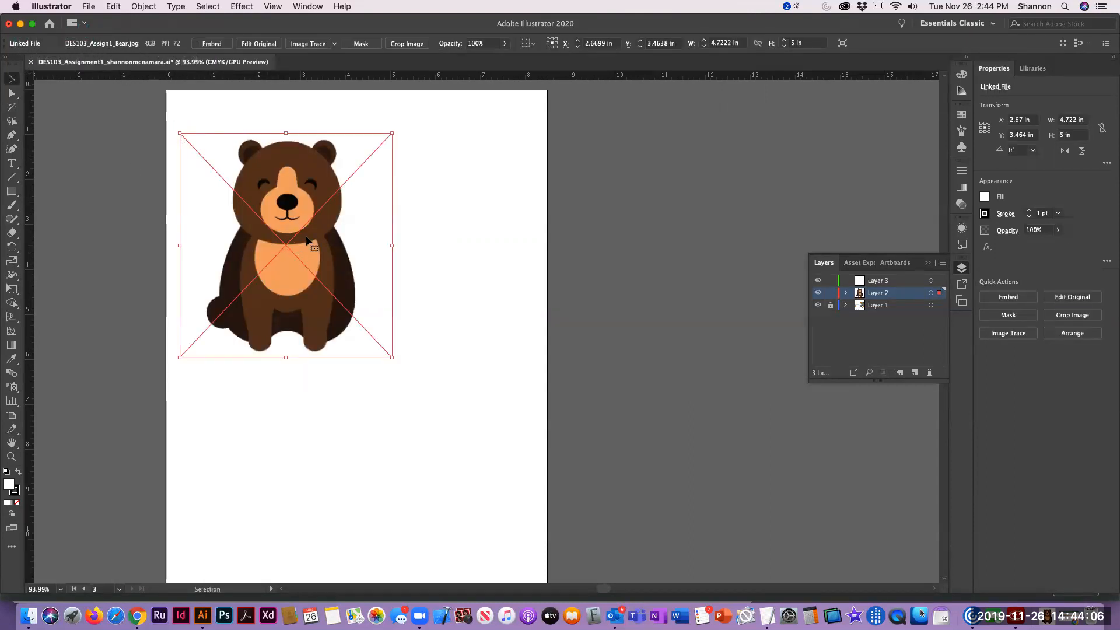
drag(290, 242, 370, 352)
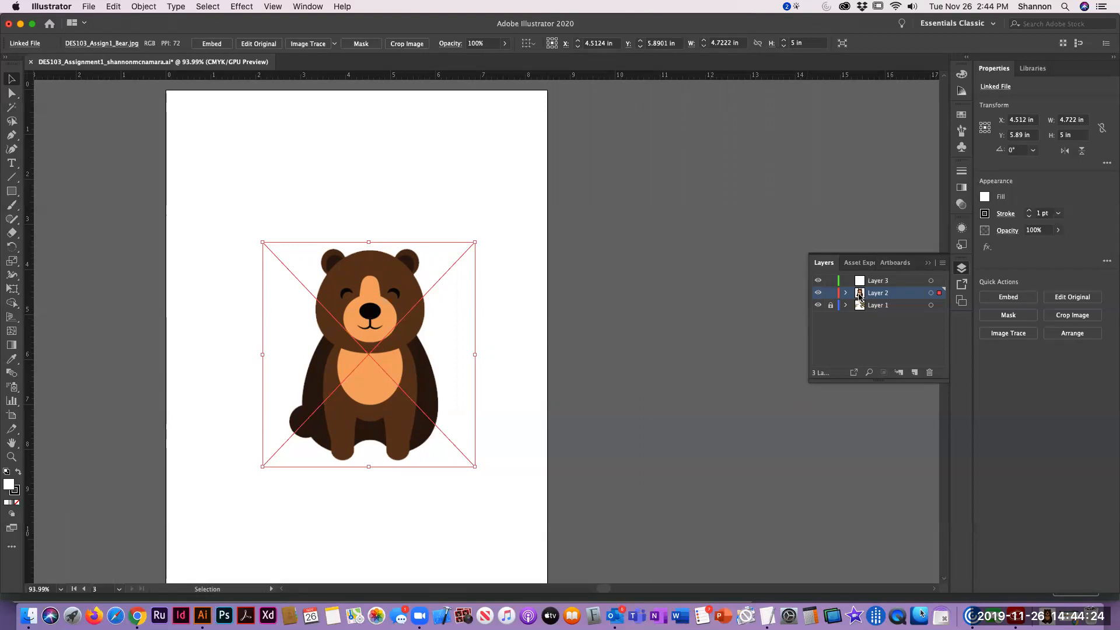
Rename Layer 2 as Template and convert it to a template layer with images dimmed to 50%.
double_click(861, 295)
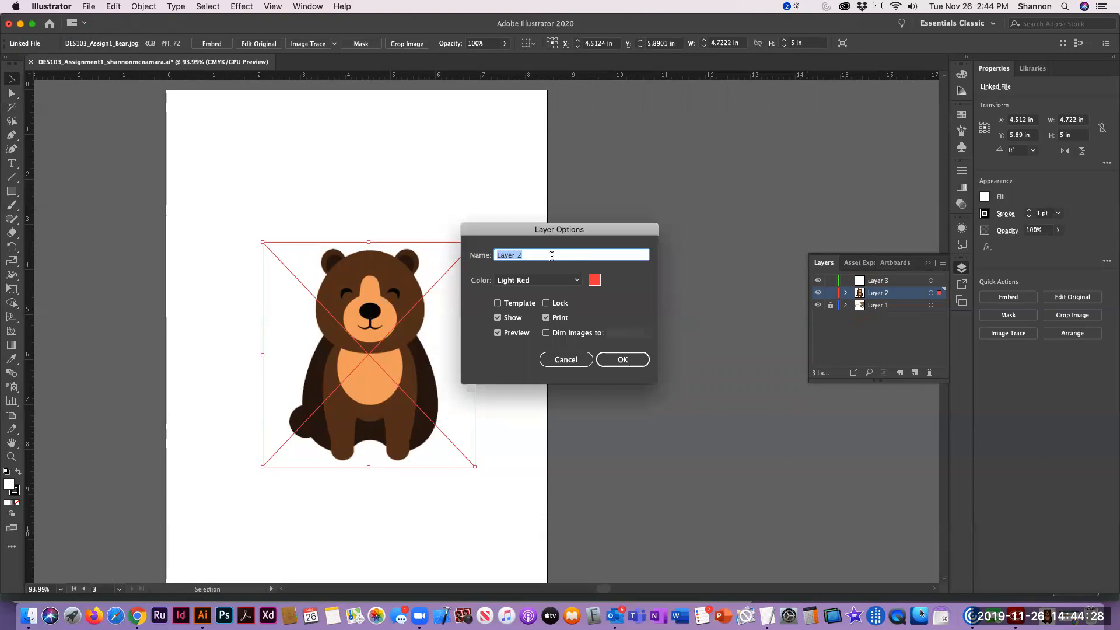
text(Template)
click(497, 303)
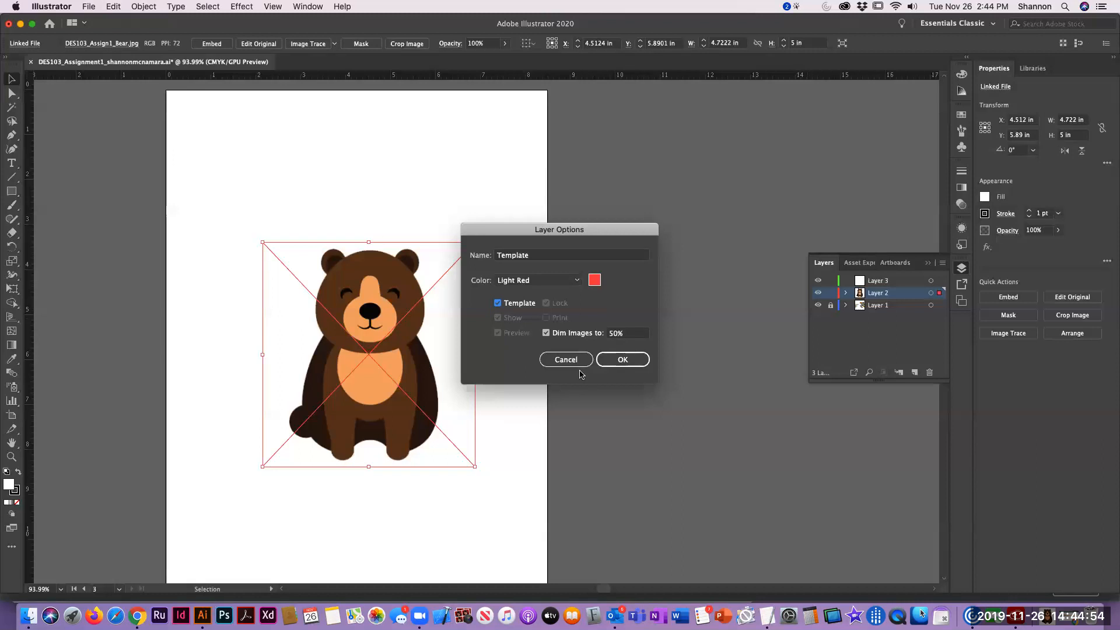
click(623, 359)
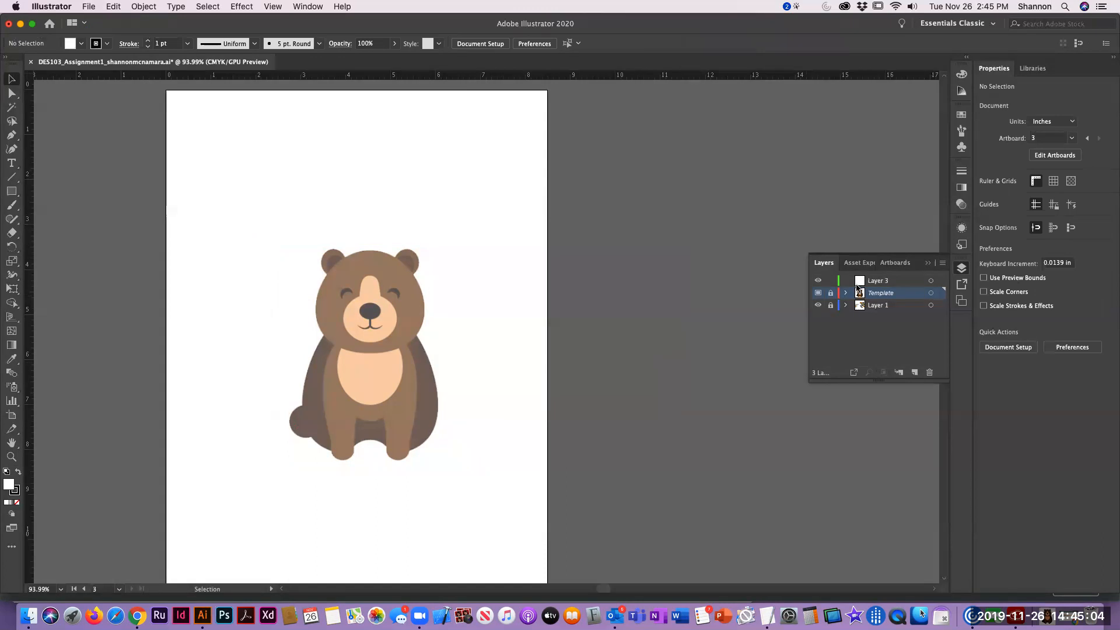
Rename Layer 3 as Final Artwork.
click(878, 283)
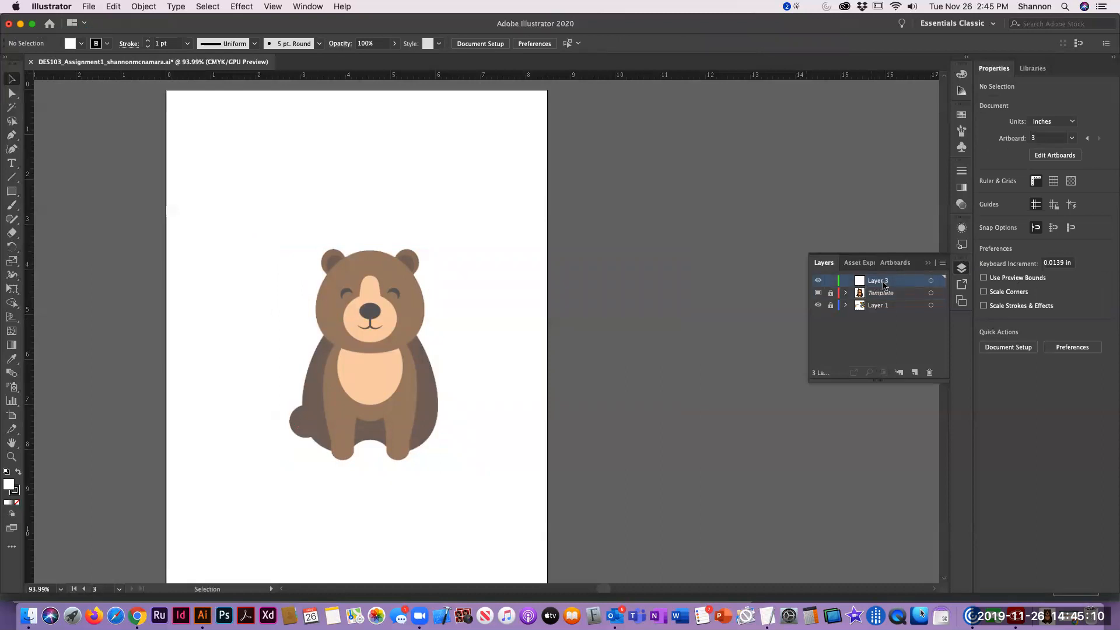
click(881, 284)
double_click(881, 285)
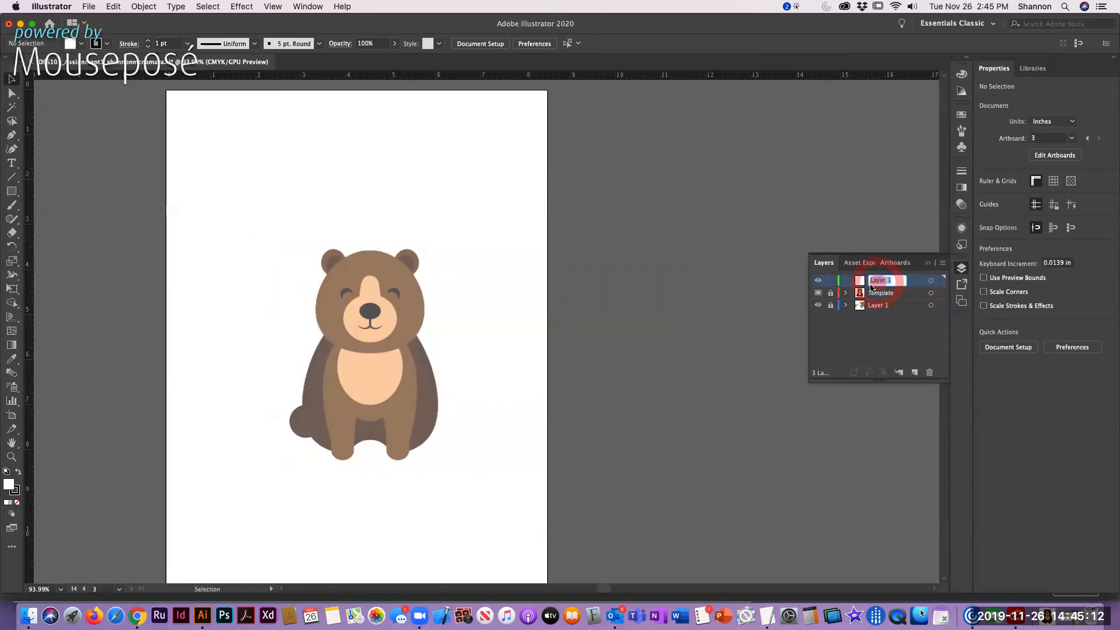
text(F)
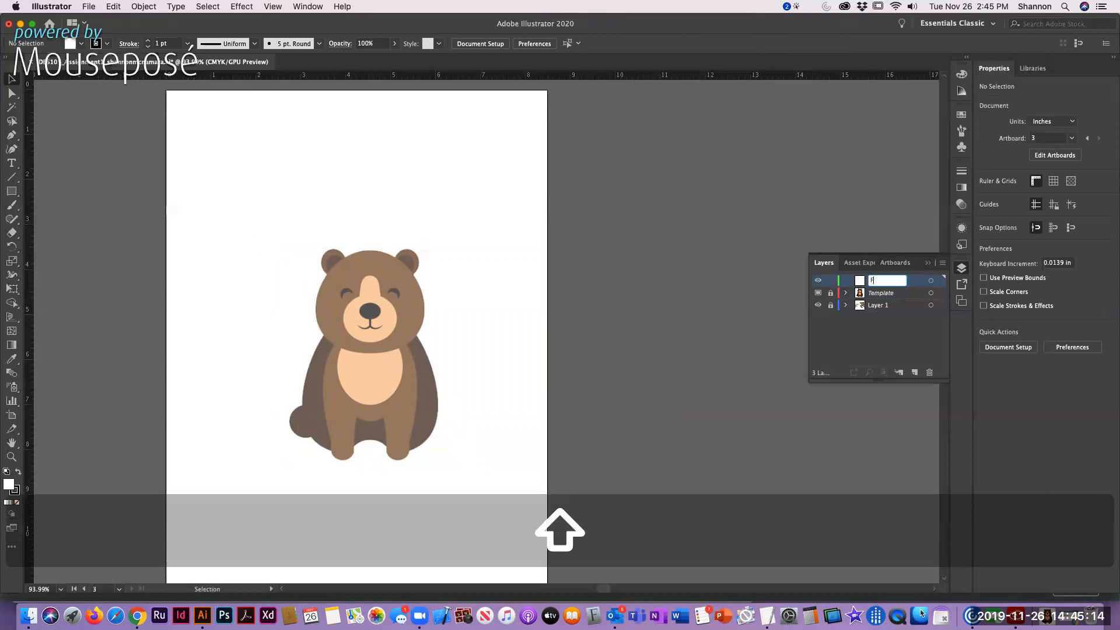
text(inal Artwork)
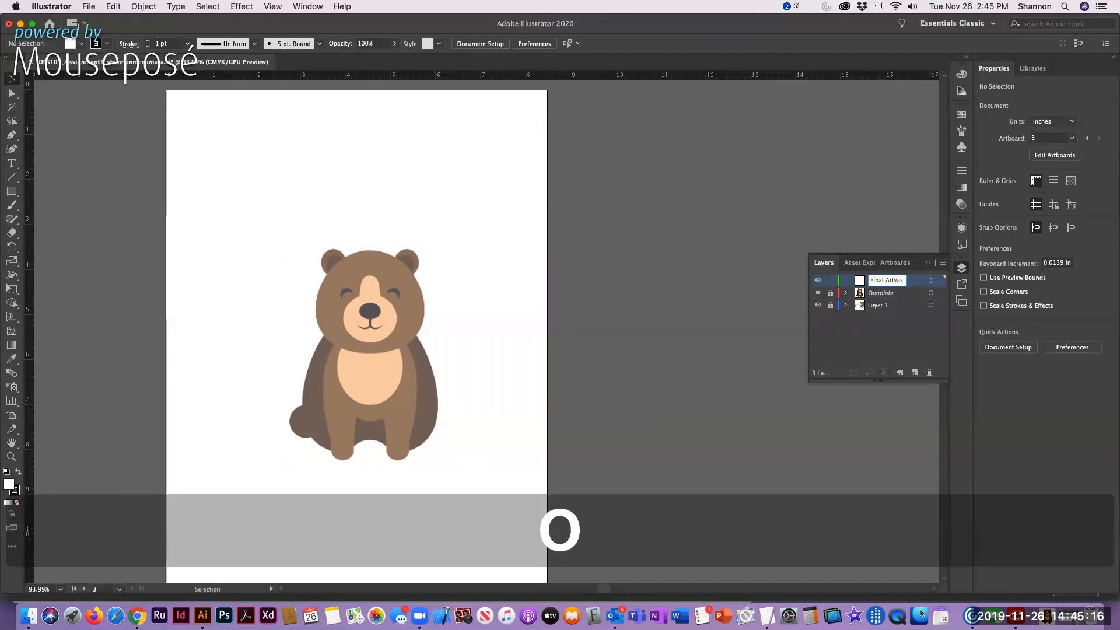
key(Return)
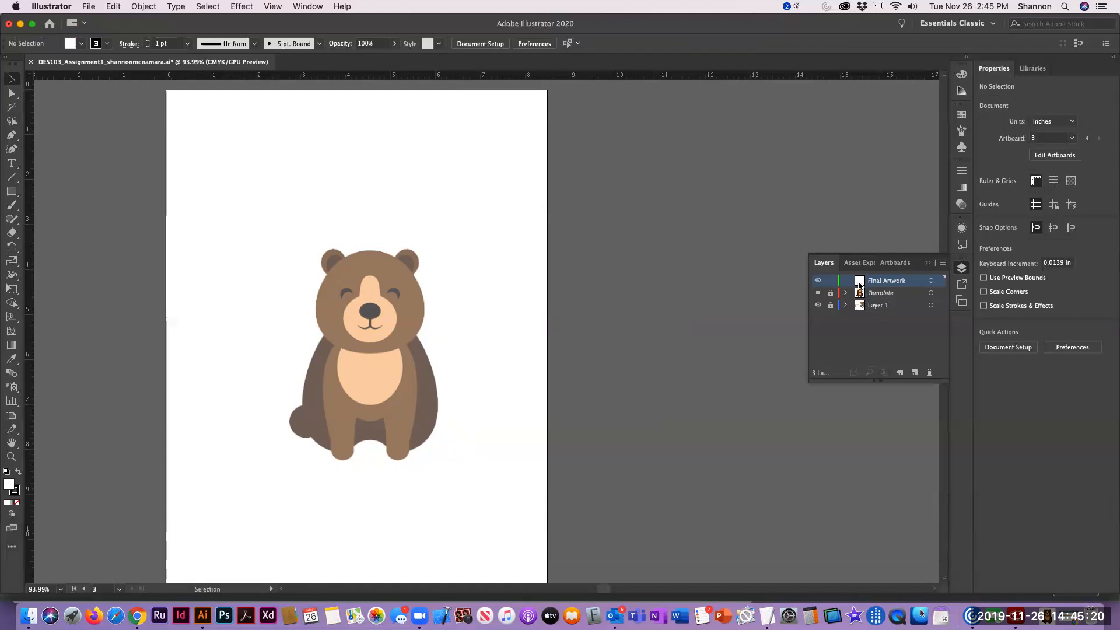
Review the layer options of the Final Artwork layer, including its Template setting.
double_click(863, 285)
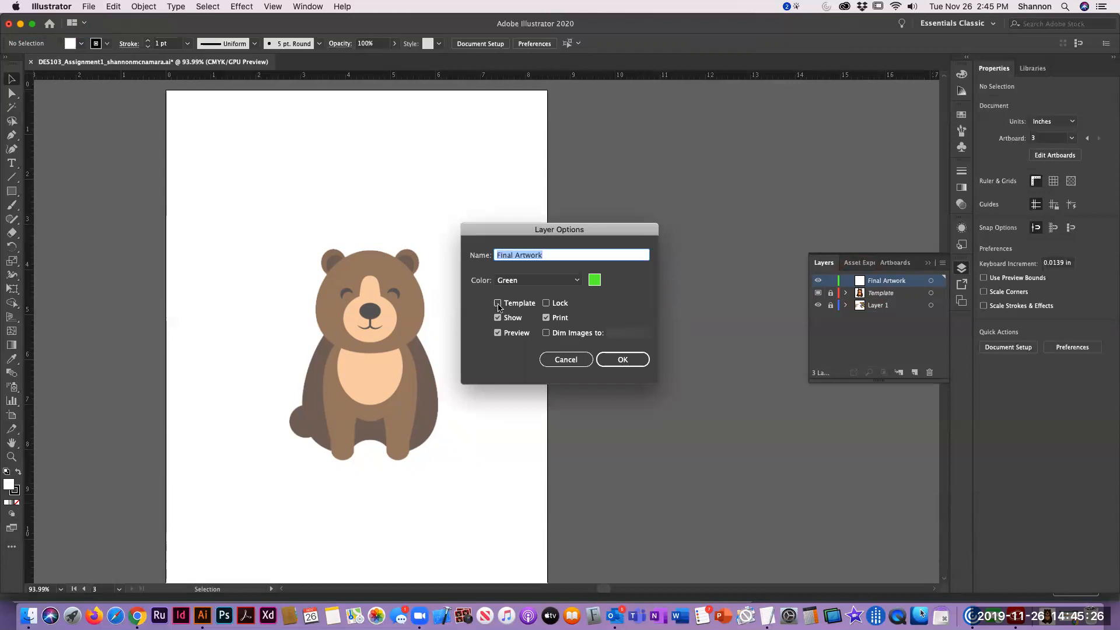
click(631, 362)
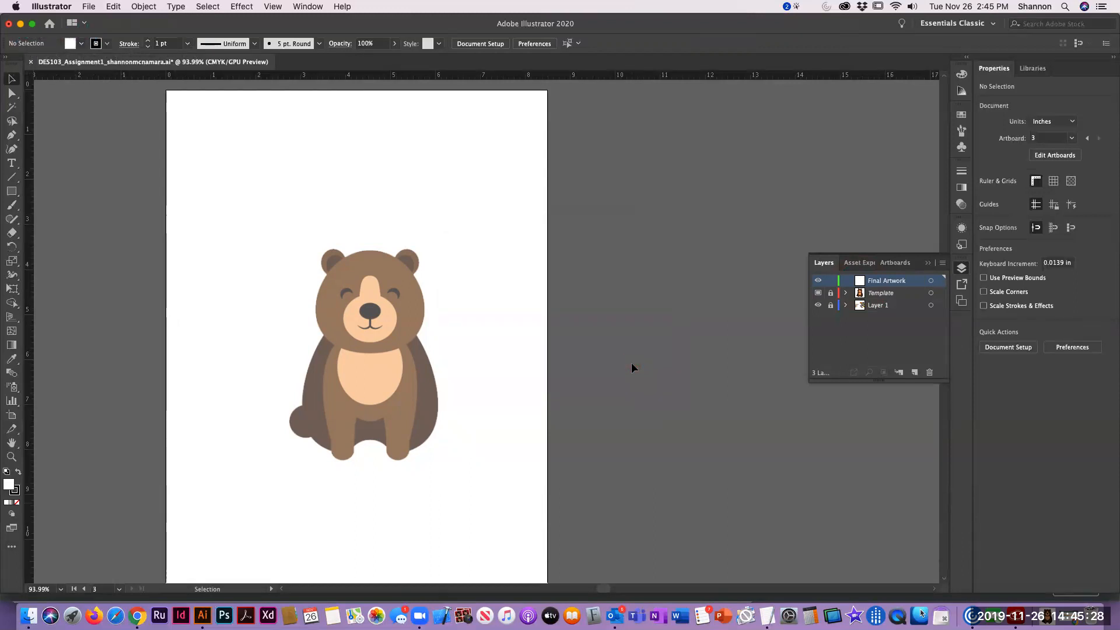
click(851, 283)
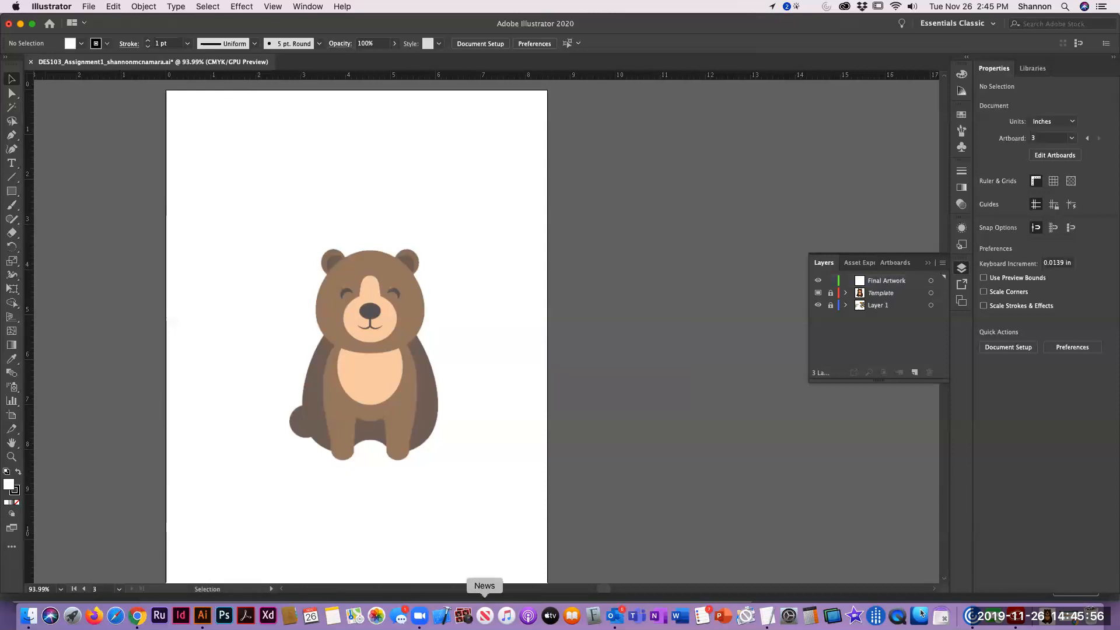
click(463, 616)
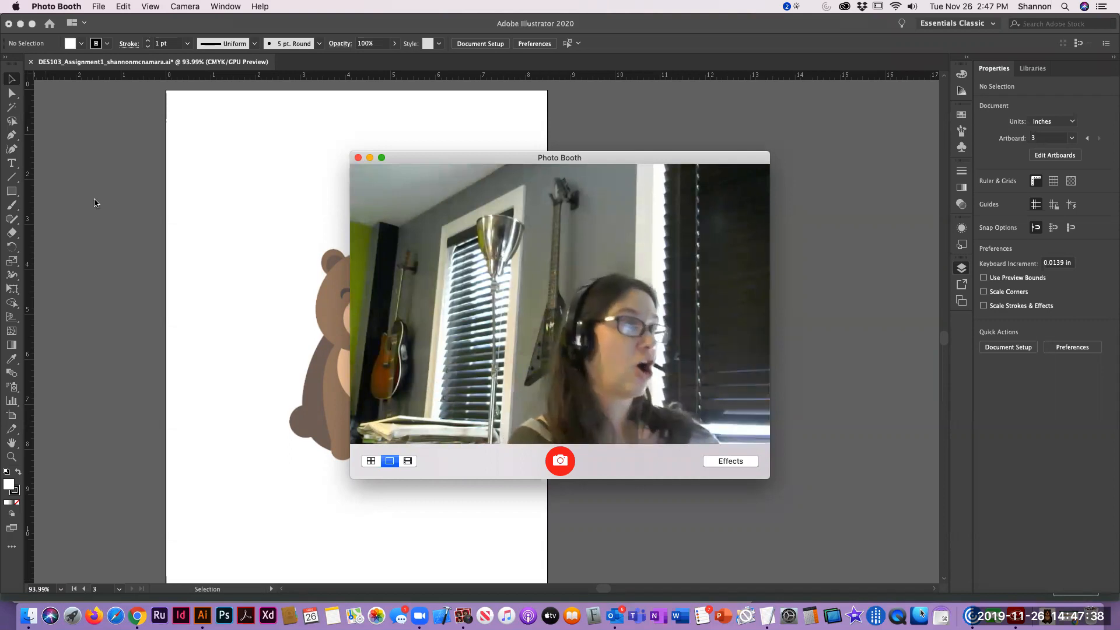
drag(454, 158, 656, 135)
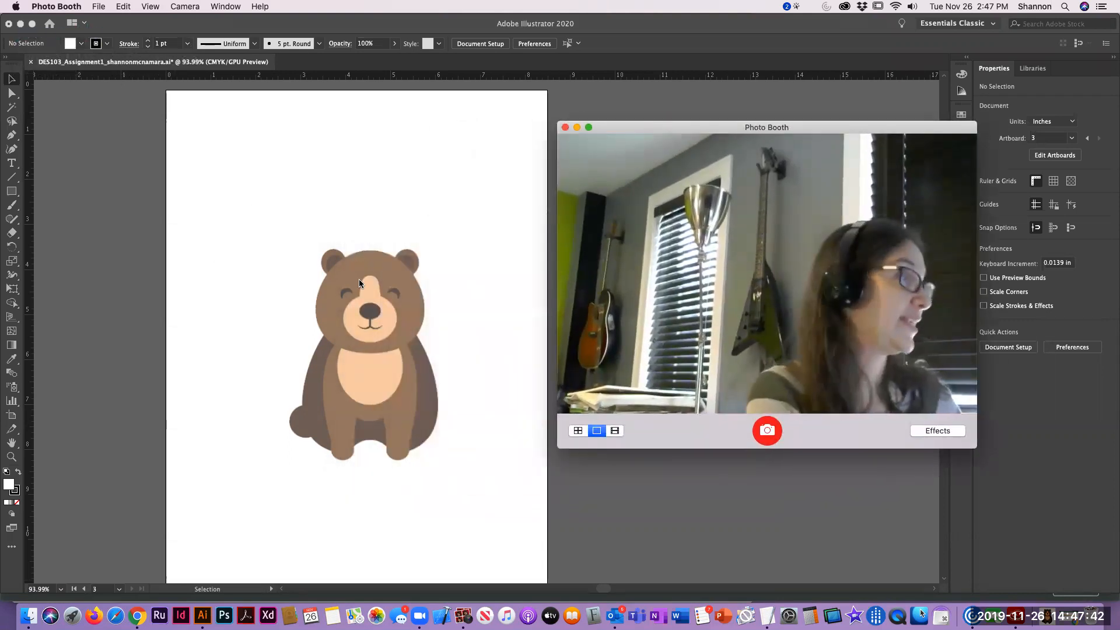
click(322, 348)
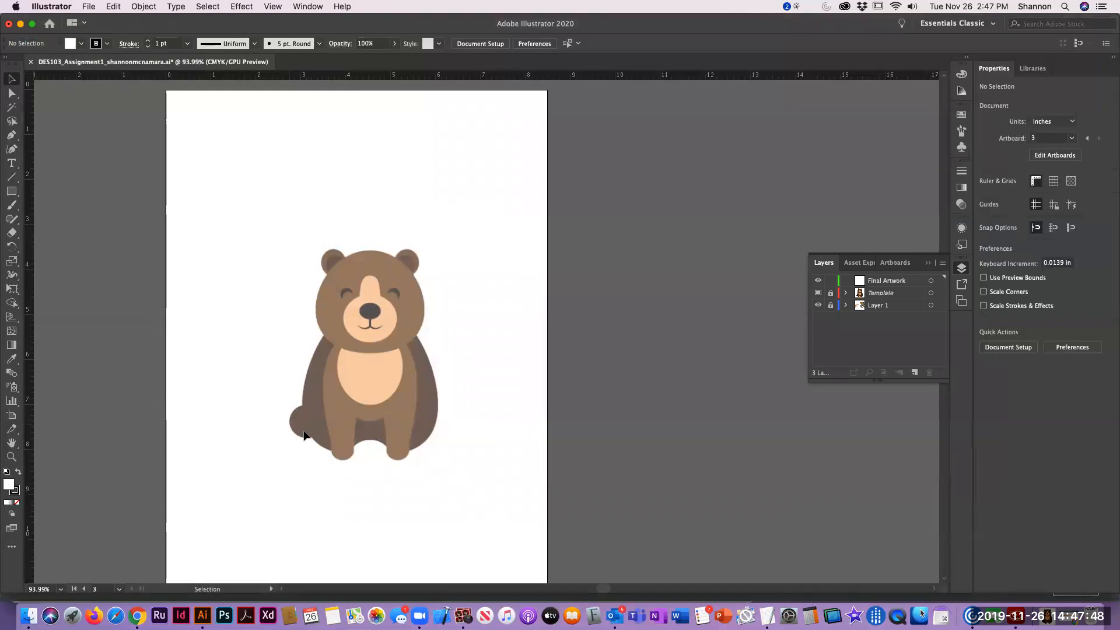
Examine the bear template for the basic shapes that form its ears, head, face, body and legs.
mouse_move(319, 340)
mouse_down()
mouse_move(287, 427)
mouse_move(319, 431)
mouse_move(312, 443)
mouse_move(333, 450)
mouse_move(394, 454)
mouse_move(421, 445)
mouse_move(438, 413)
mouse_move(422, 340)
mouse_up()
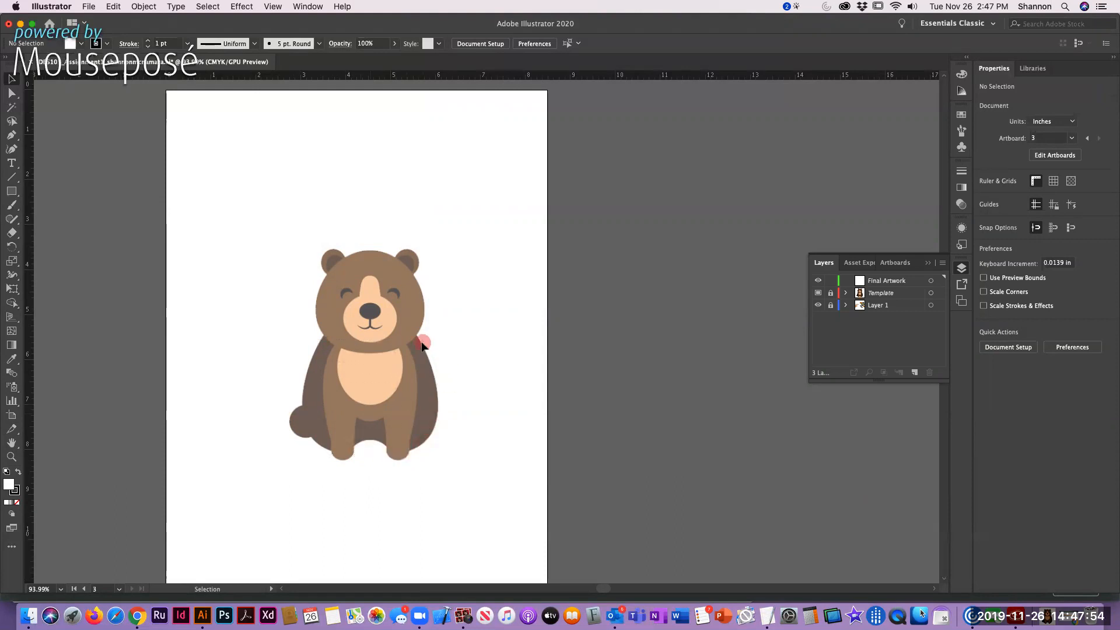
click(340, 253)
click(424, 262)
click(343, 263)
click(343, 310)
click(334, 453)
click(402, 463)
click(421, 300)
click(385, 288)
click(372, 268)
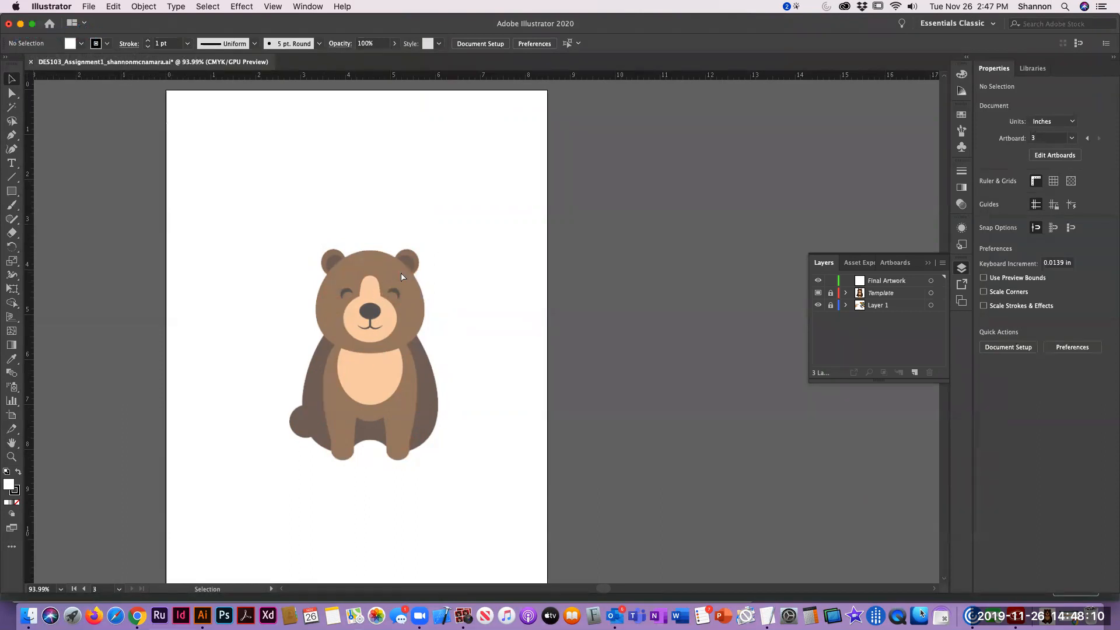
key(super+Tab)
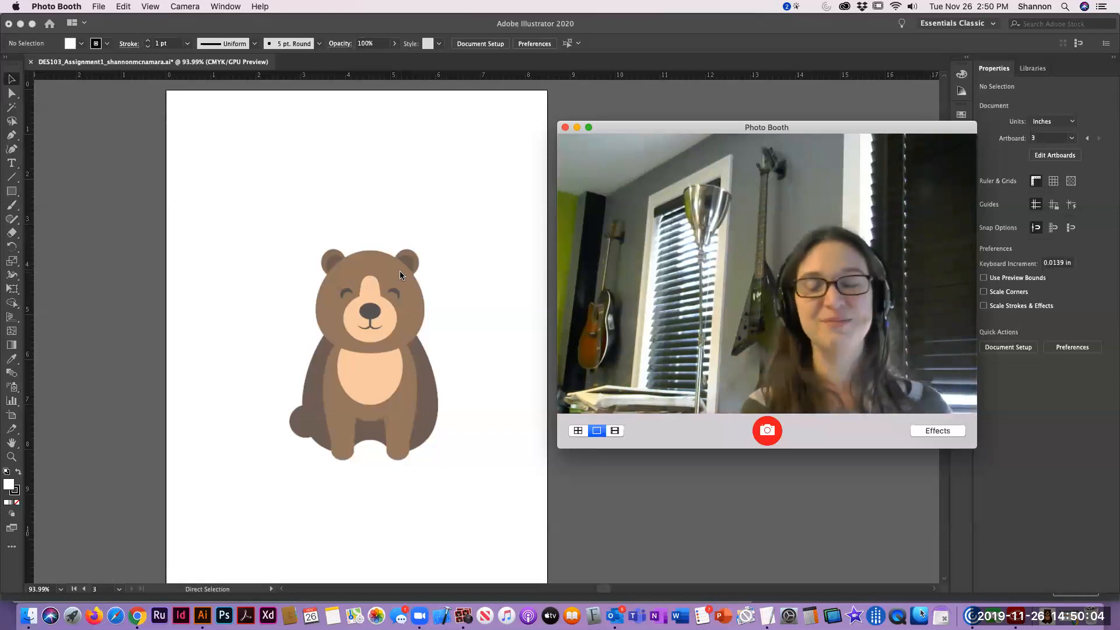
key(cmd+q)
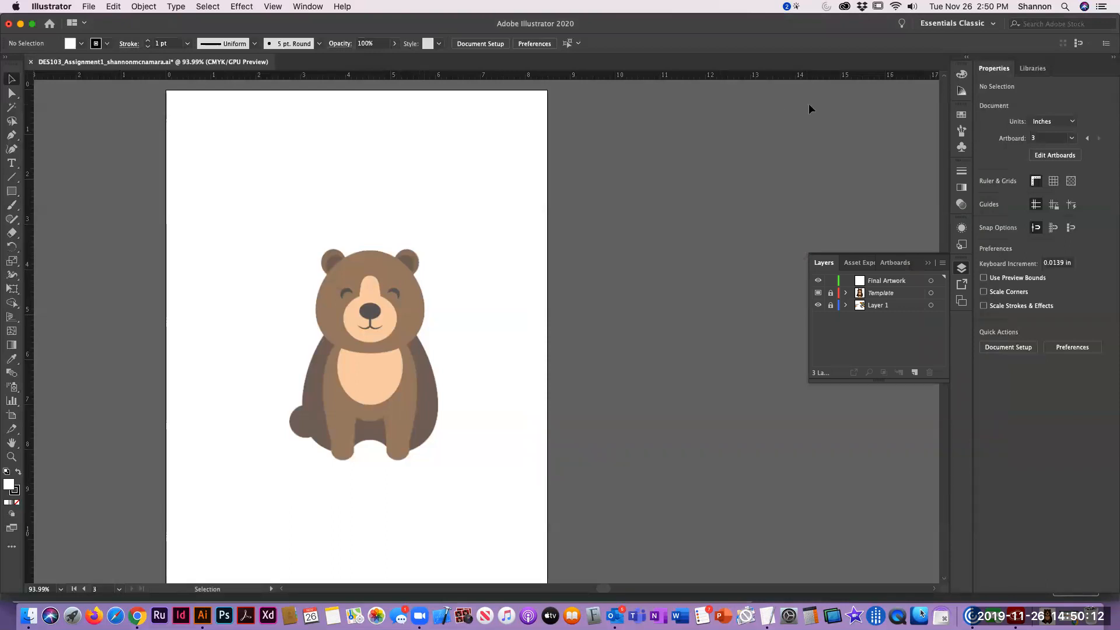
Make Final Artwork the active layer and float the toolbox in two columns beside the artboard.
click(894, 282)
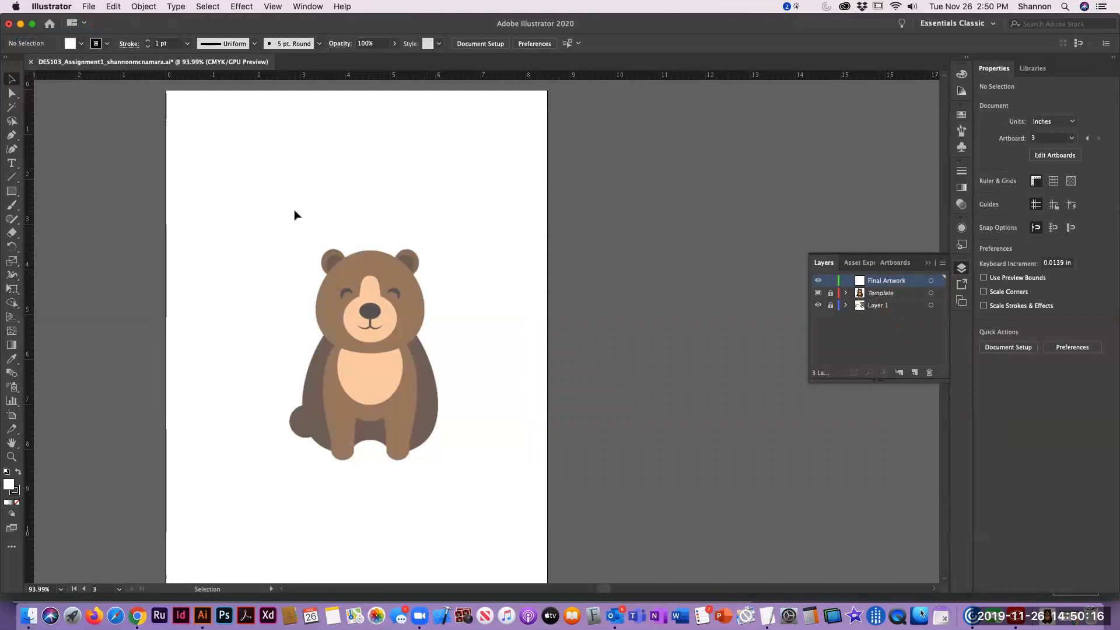
drag(12, 62, 80, 59)
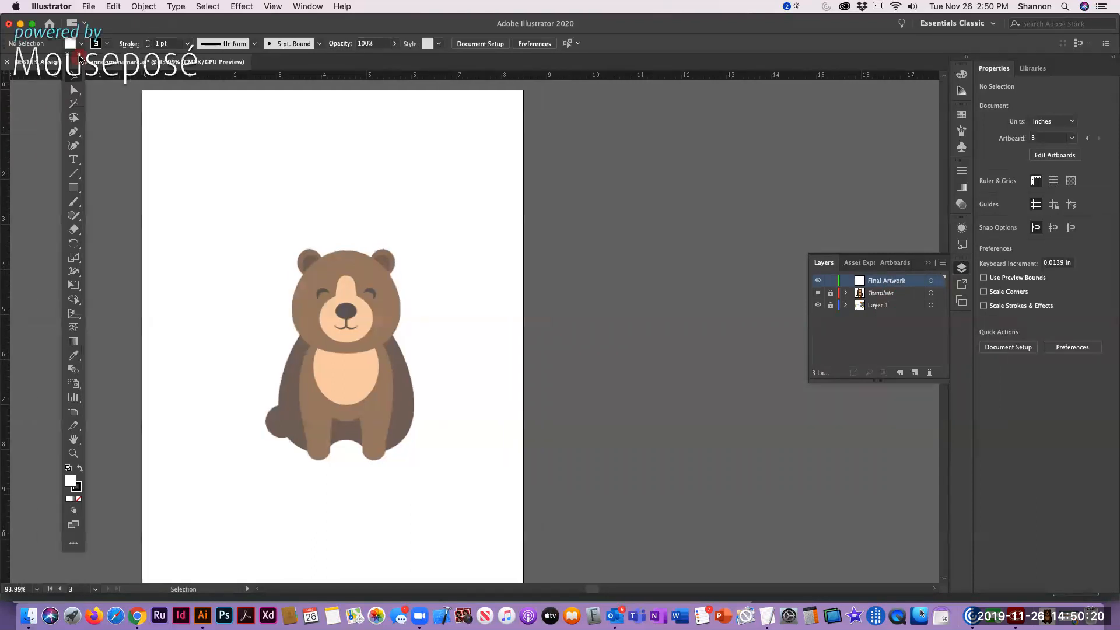
click(80, 55)
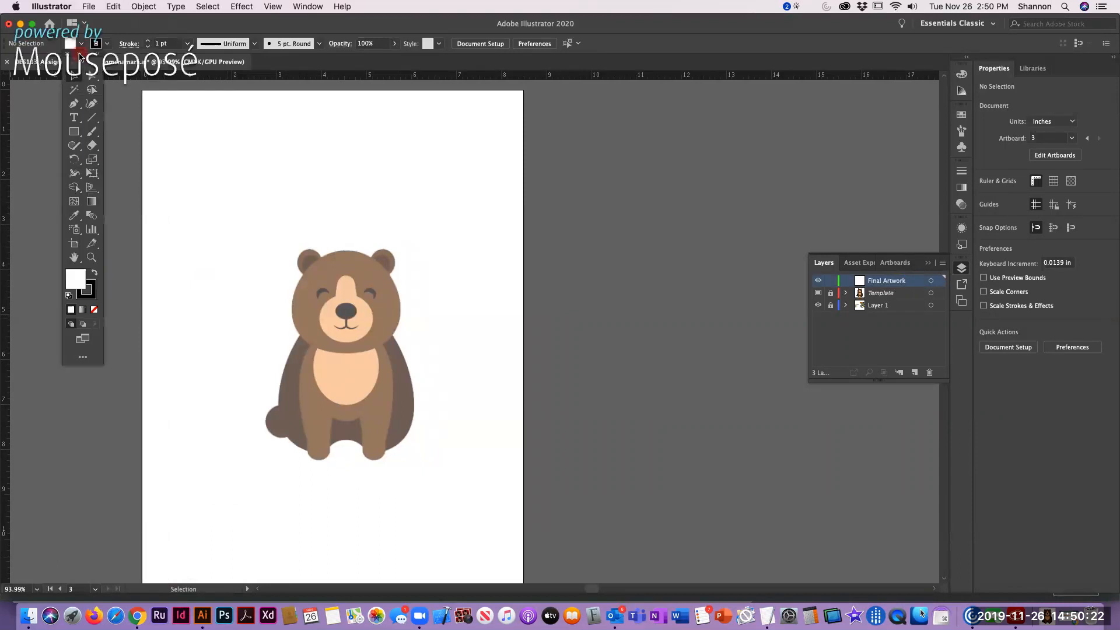
drag(81, 55, 65, 138)
Set the fill to None and the stroke to magenta for drawing outlines over the template.
click(61, 362)
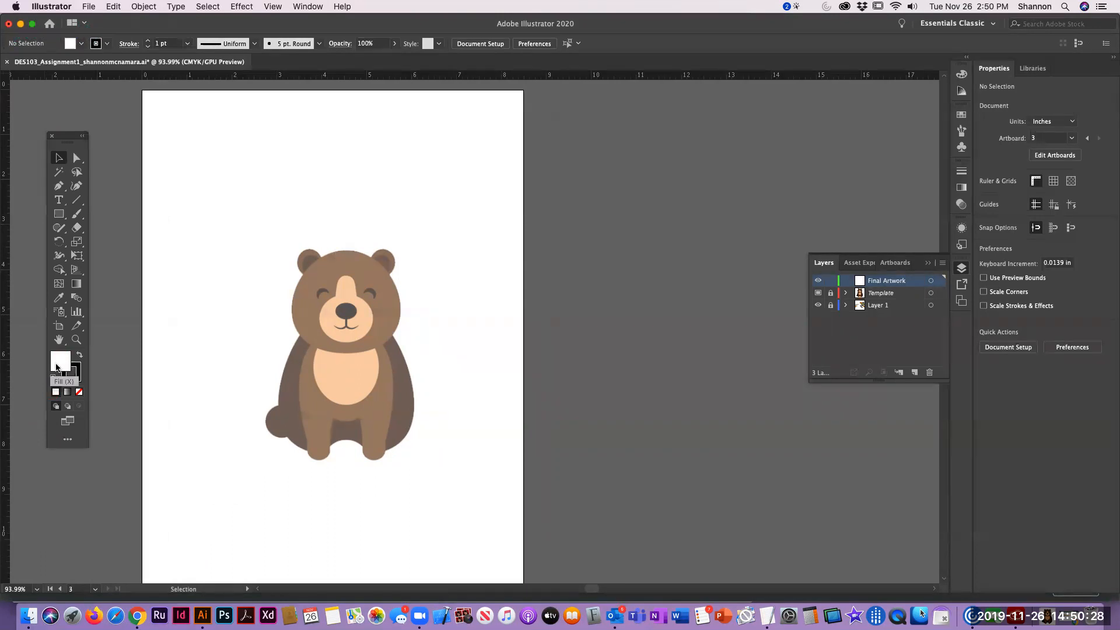
click(79, 395)
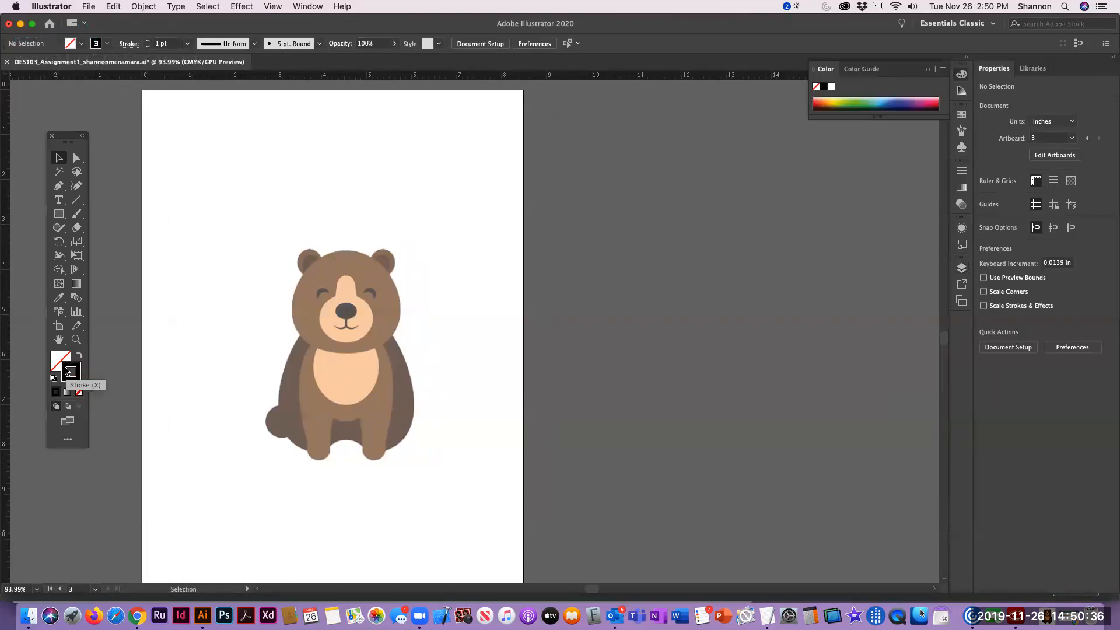
click(924, 103)
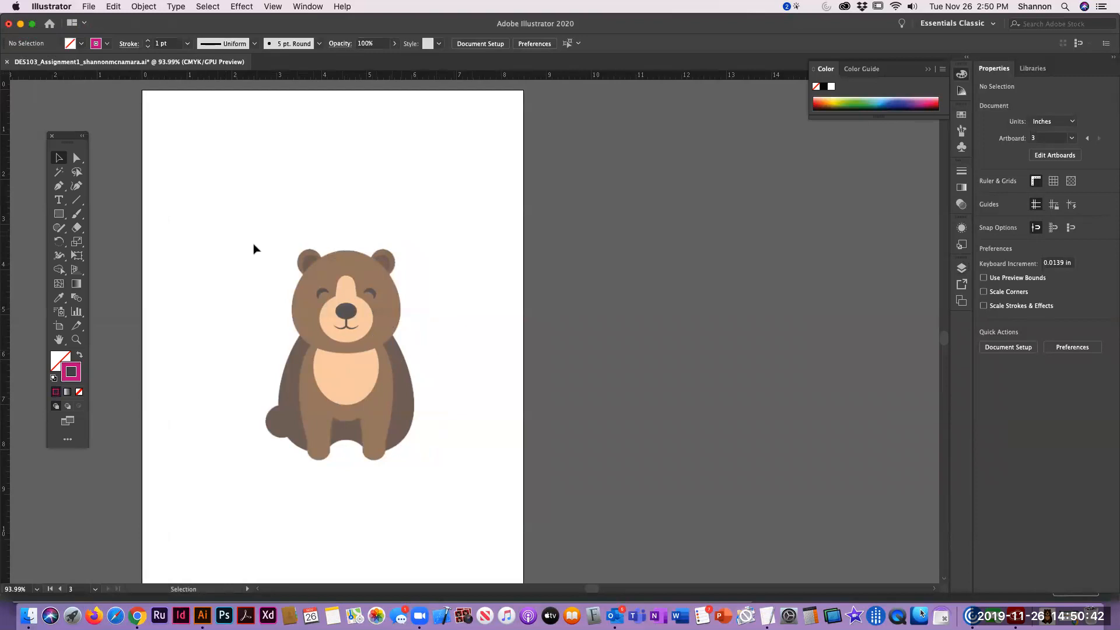
Draw a test rectangle about 1.3 × 1.8 in over the bear's face and try selecting and deselecting it.
click(60, 214)
drag(312, 272, 371, 352)
click(59, 158)
click(473, 268)
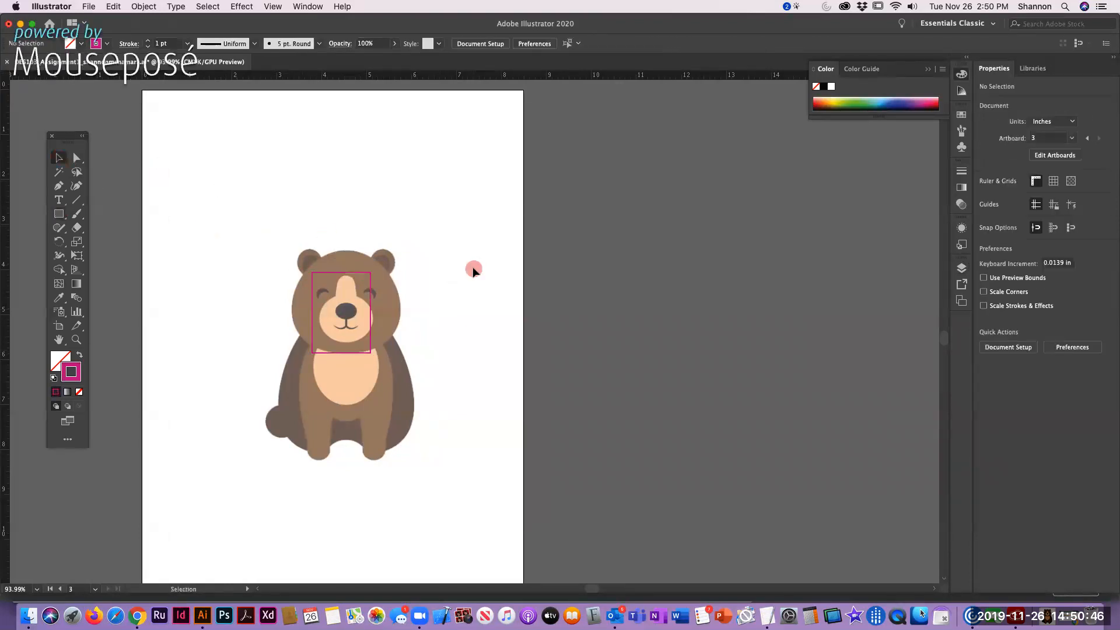
click(340, 272)
click(452, 401)
click(319, 262)
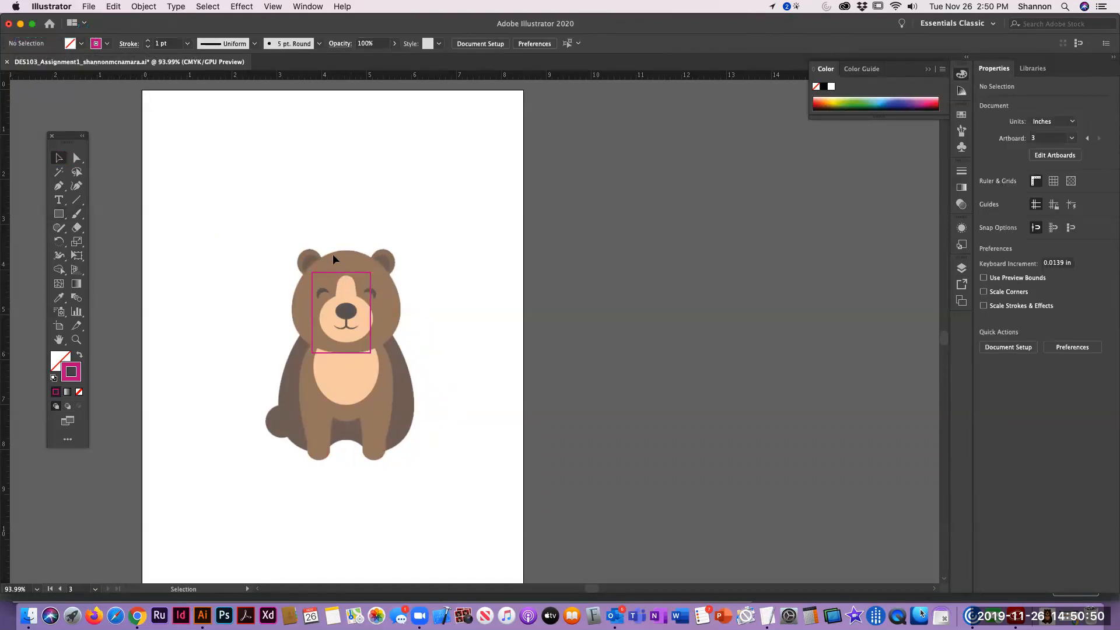
Select the test rectangle by its outline, fill it with white, and set its fill back to None.
click(325, 274)
click(59, 360)
click(831, 88)
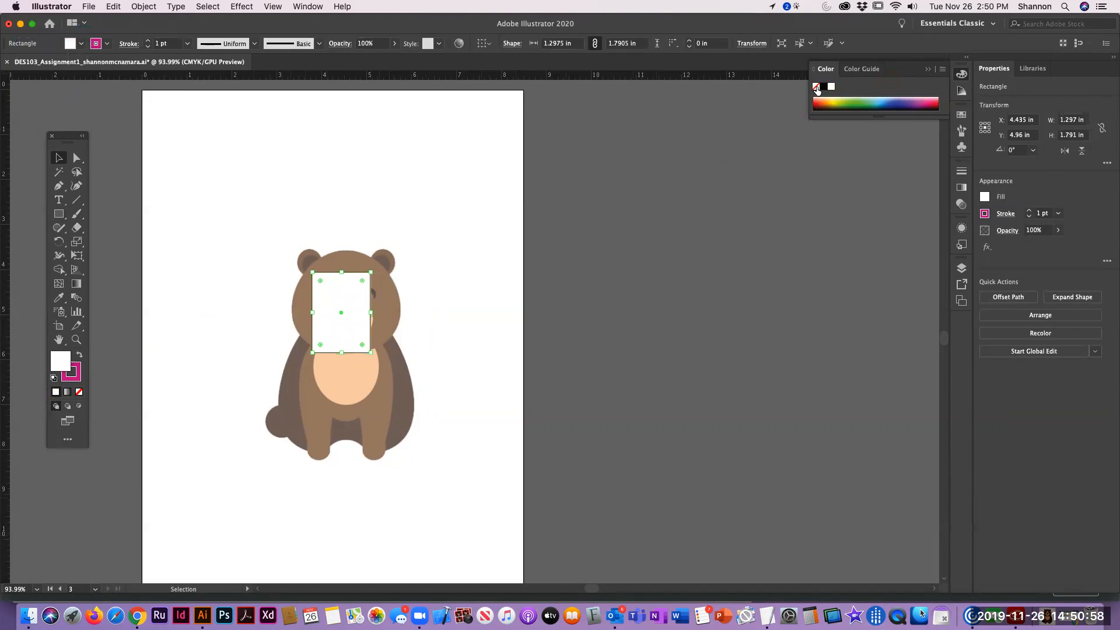
click(816, 86)
Delete the test rectangle from the bear's face.
click(388, 210)
drag(300, 260, 396, 400)
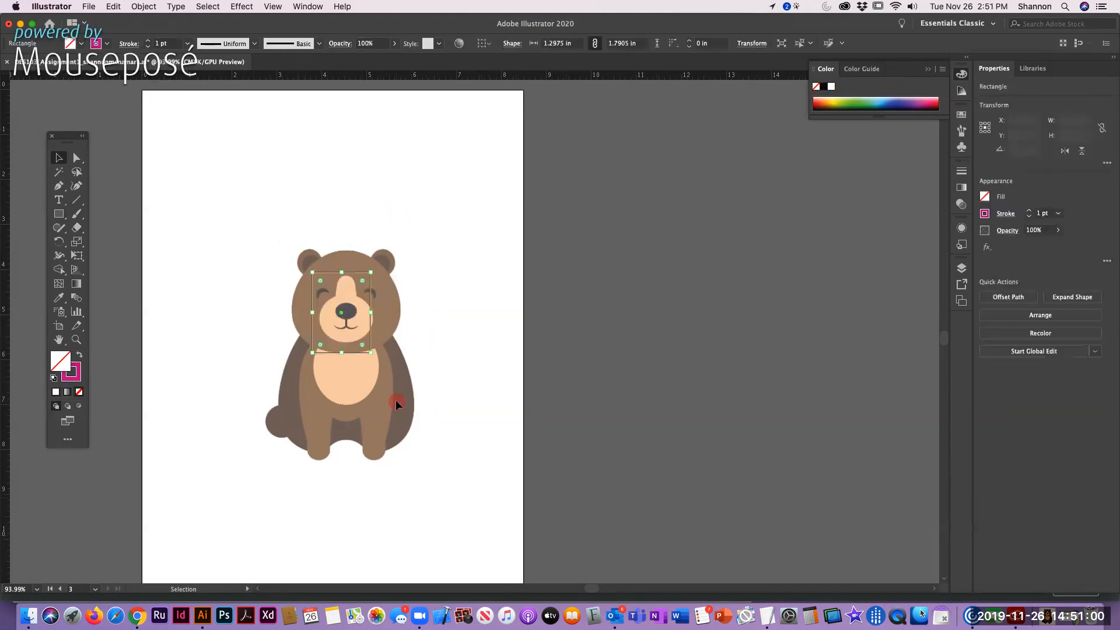
key(BackSpace)
Try to select the bear image on the locked Template layer.
click(324, 315)
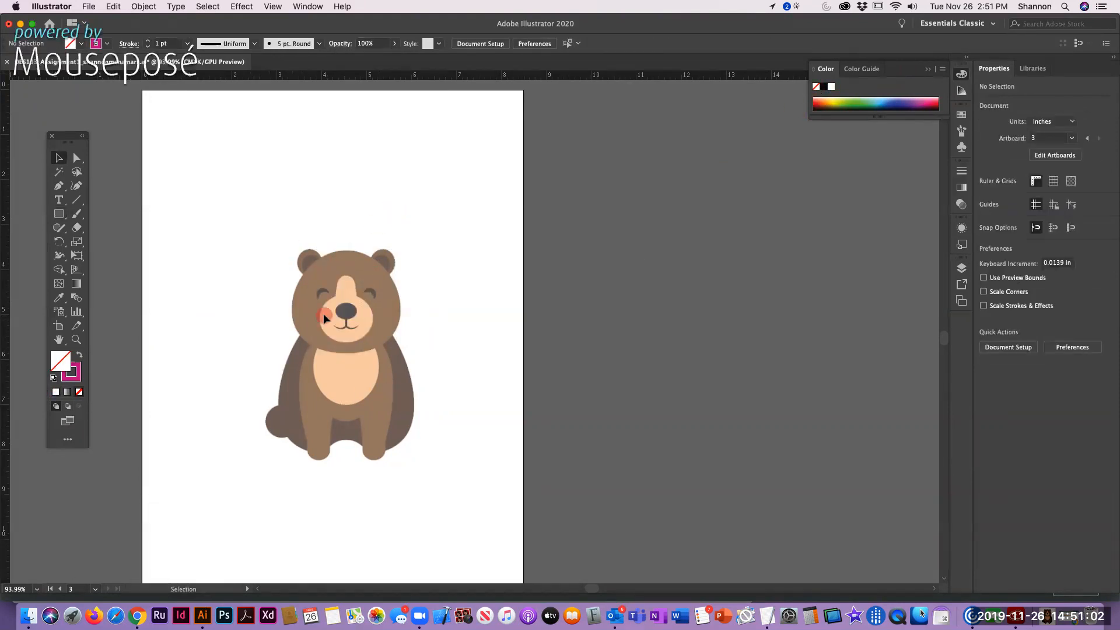
drag(355, 261, 475, 365)
drag(222, 214, 454, 450)
click(336, 378)
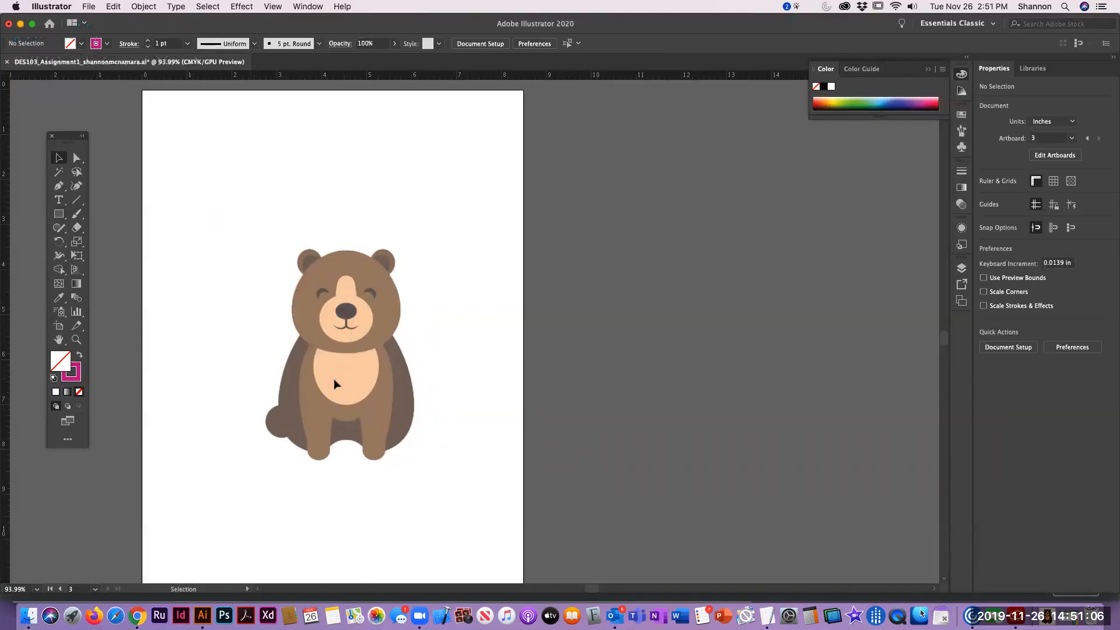
click(256, 354)
Examine the bear's ears, face, chest, body, tail and legs up close for the shapes to trace.
key(z)
drag(279, 233, 328, 281)
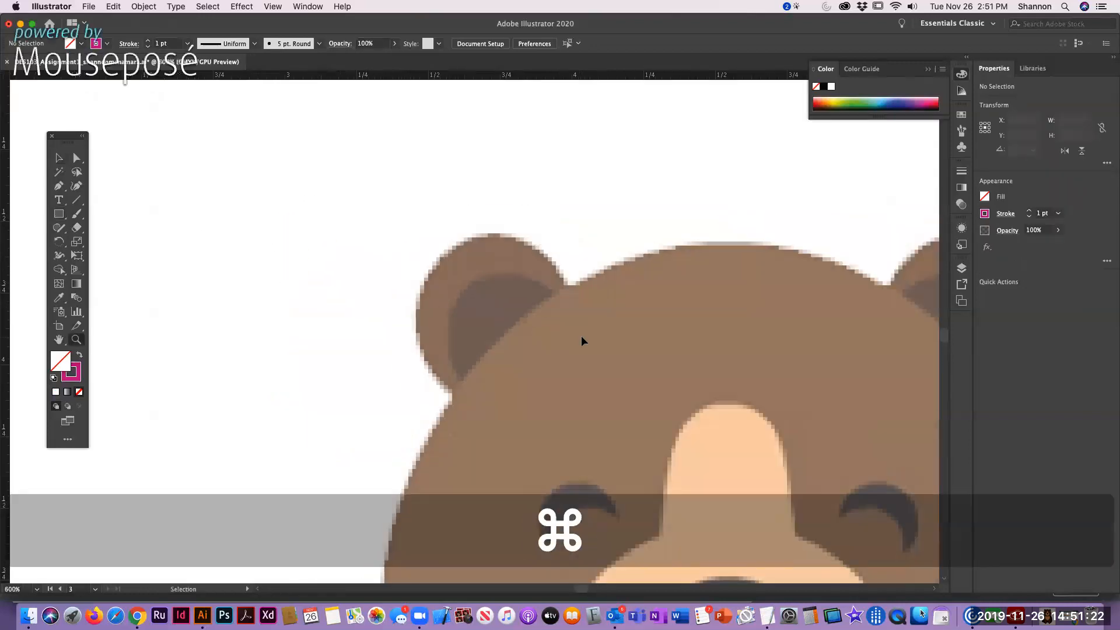
key(super+minus)
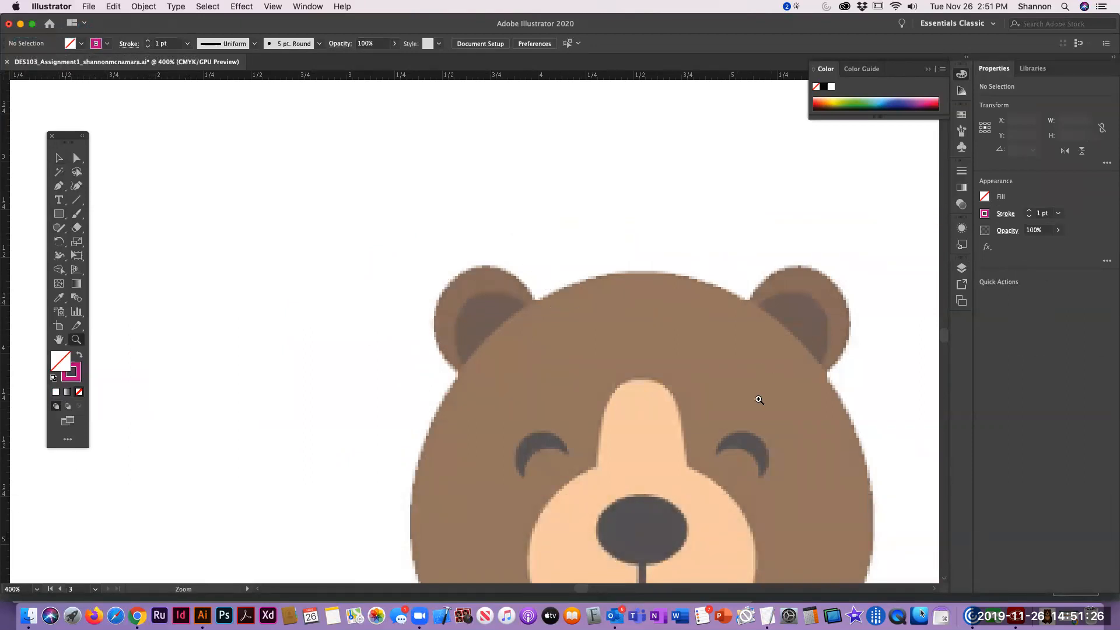
scroll(658, 418, down, 5)
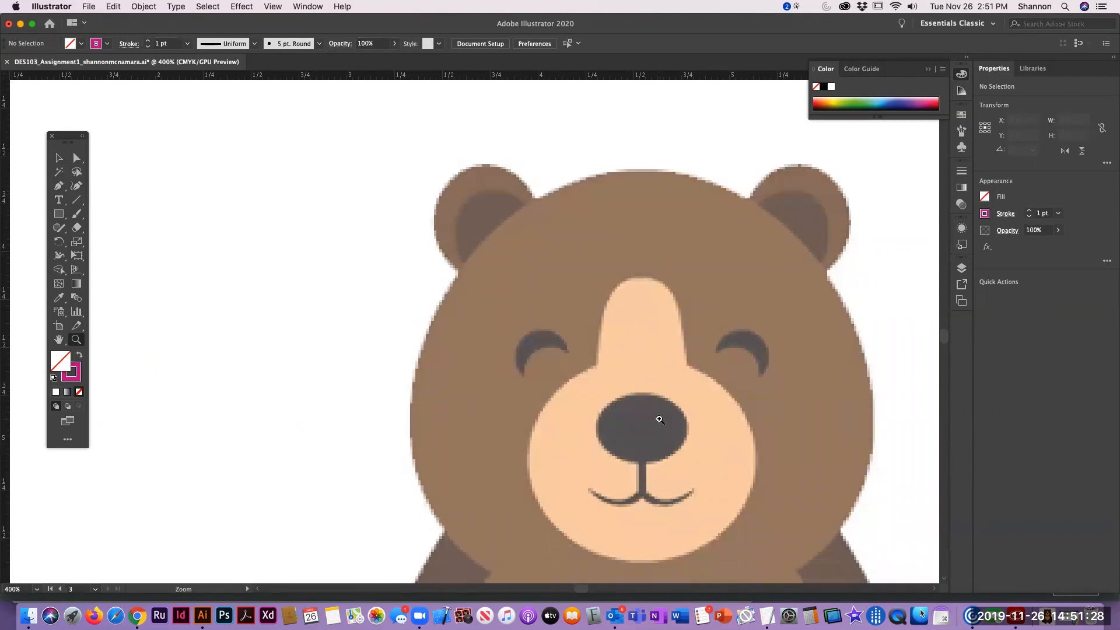
scroll(658, 415, down, 8)
scroll(467, 385, down, 2)
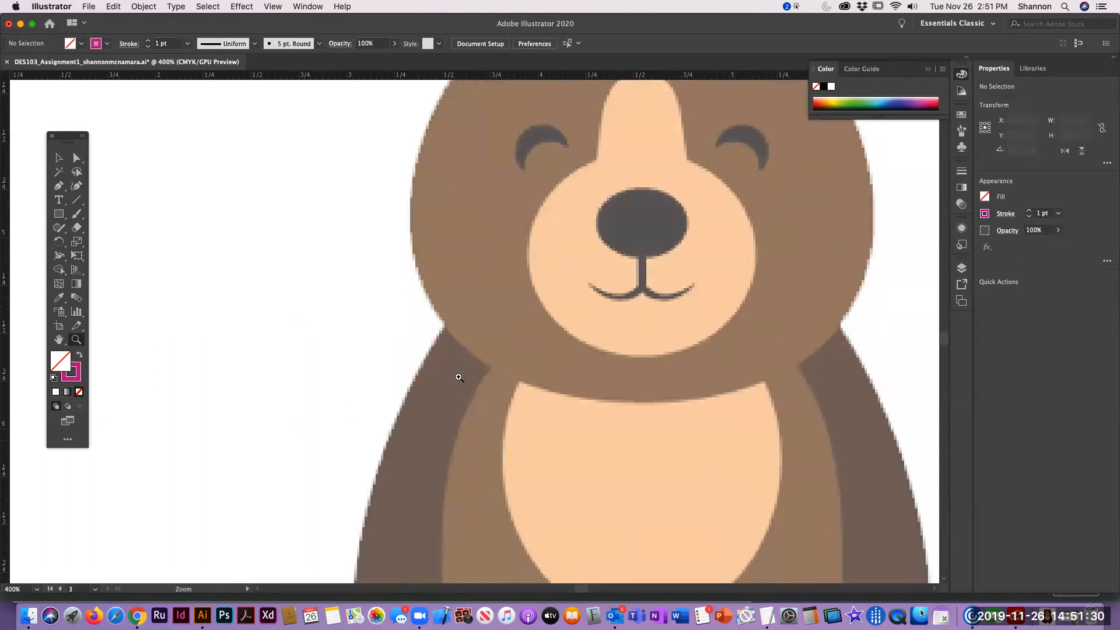
scroll(526, 376, down, 4)
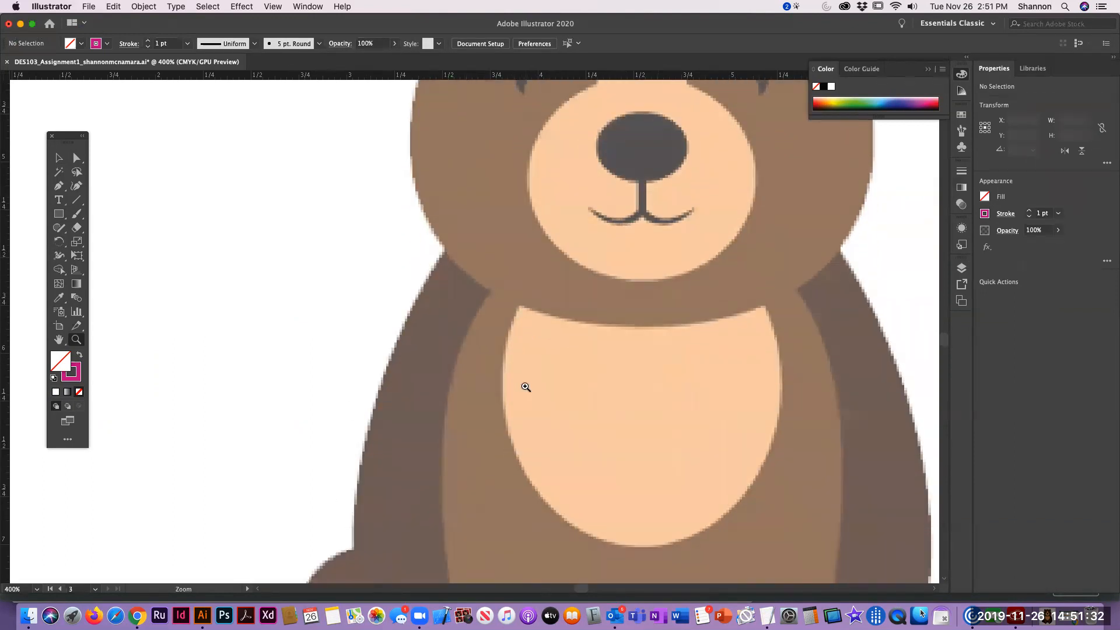
scroll(526, 387, down, 9)
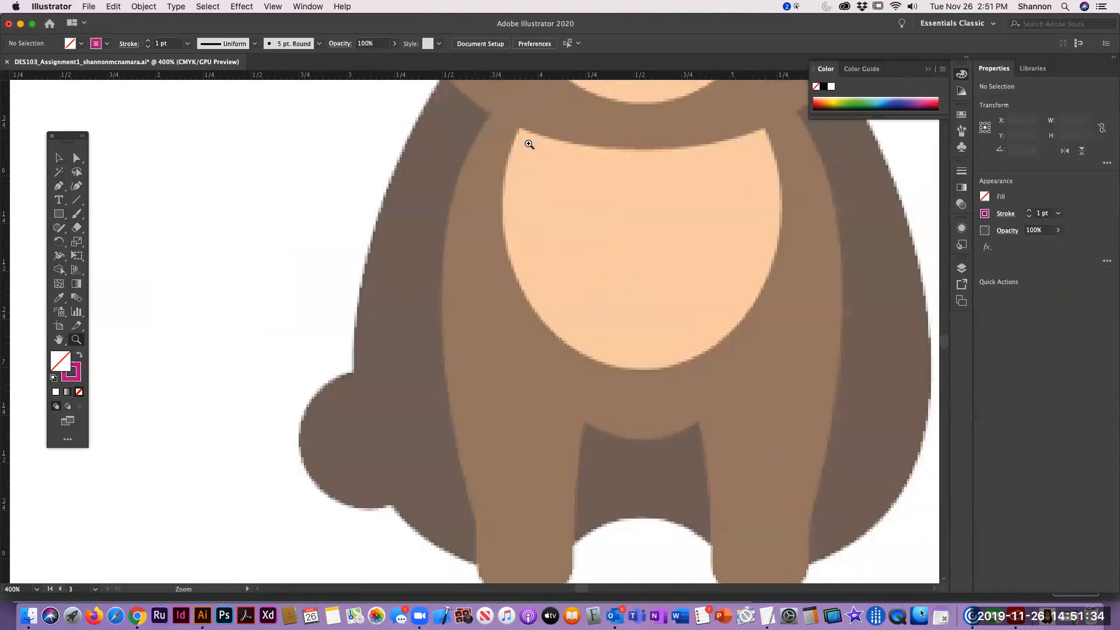
scroll(763, 299, up, 3)
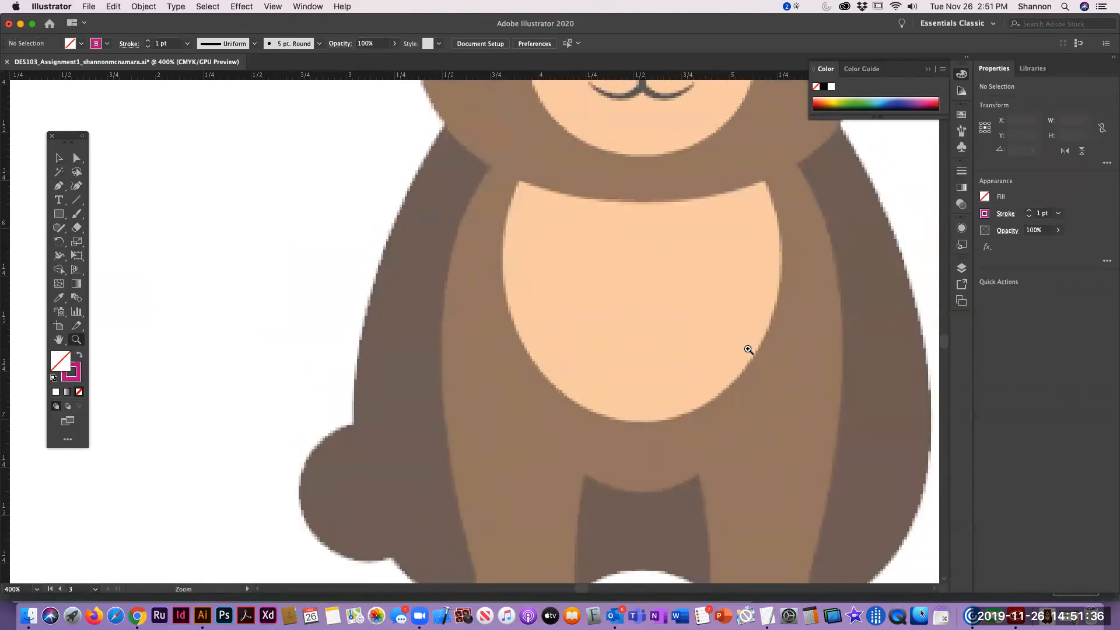
scroll(748, 349, up, 8)
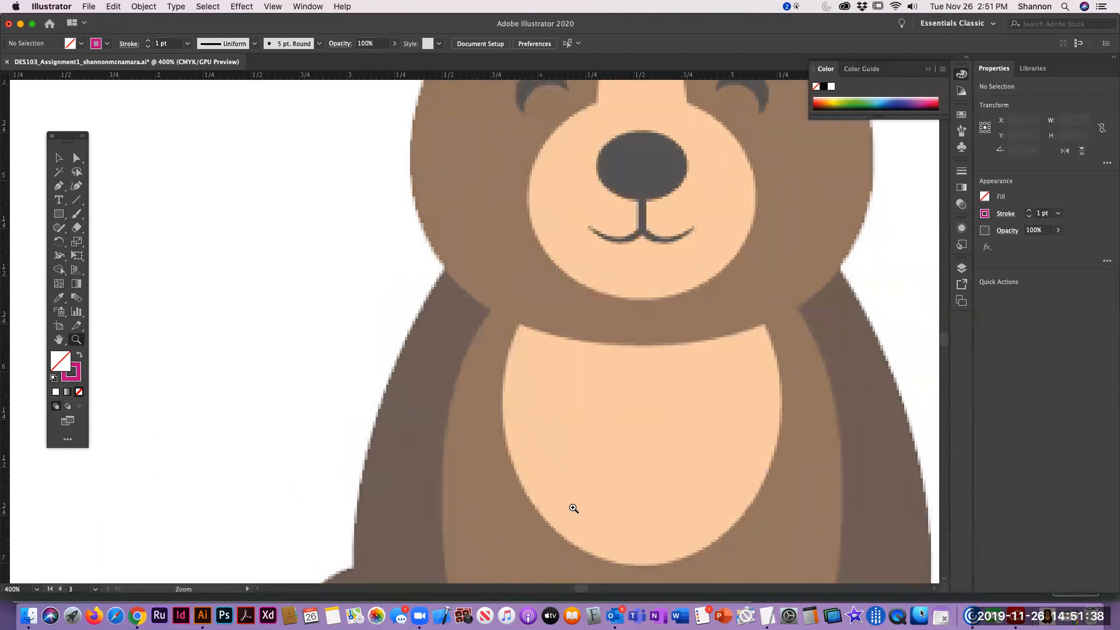
scroll(644, 416, up, 3)
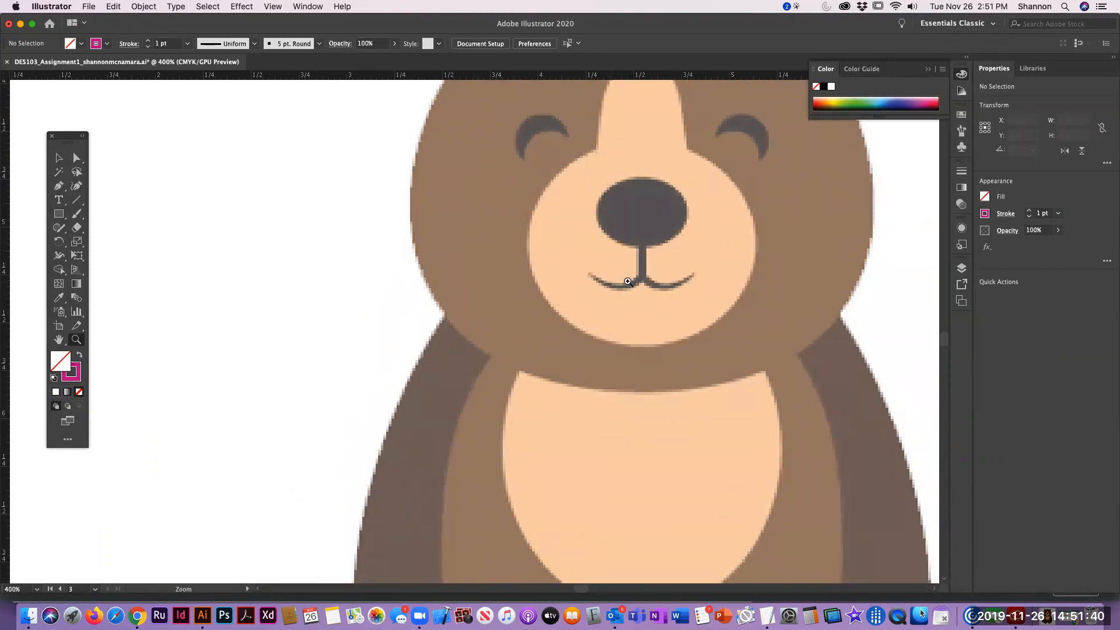
scroll(629, 283, up, 12)
Draw an ellipse about 0.58 × 0.61 in over the bear's left ear and trim it slightly to fit the outer outline.
click(58, 157)
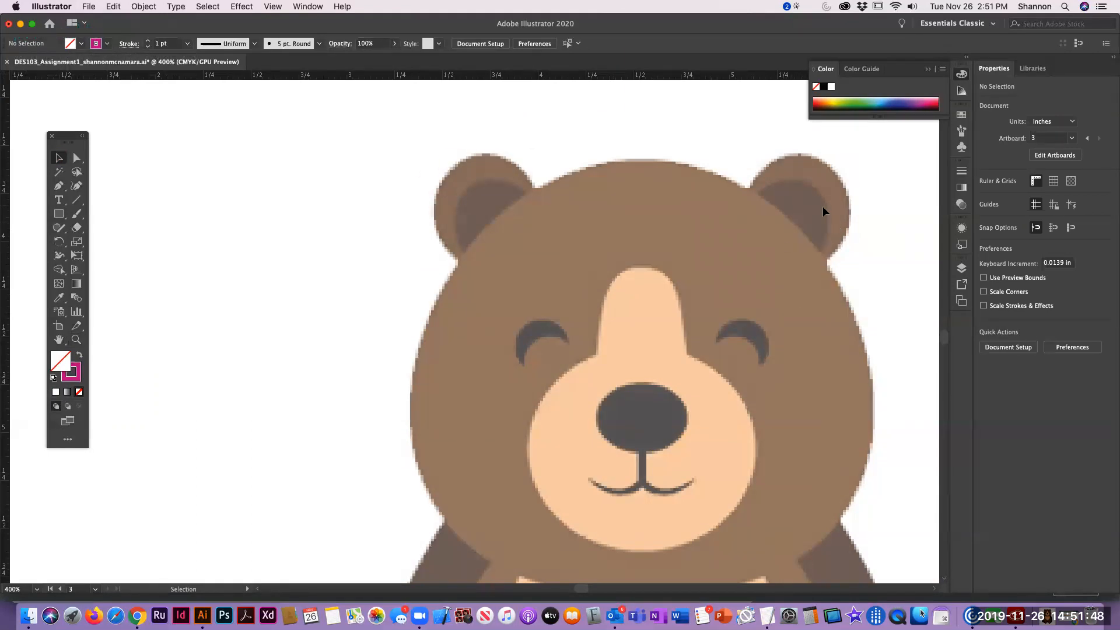
drag(659, 331, 467, 358)
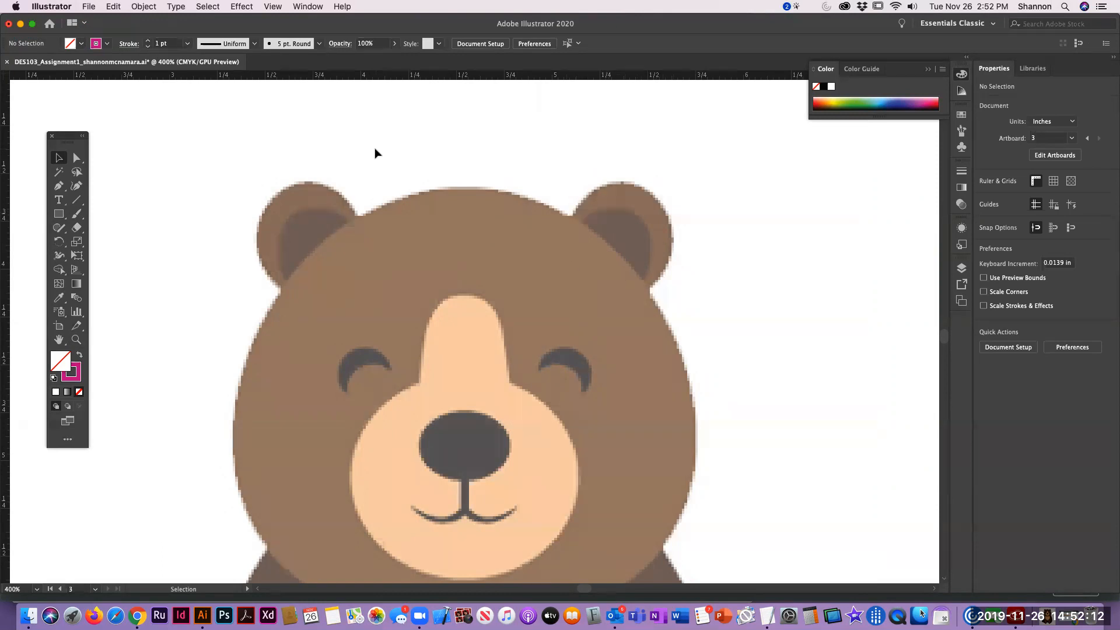
click(60, 216)
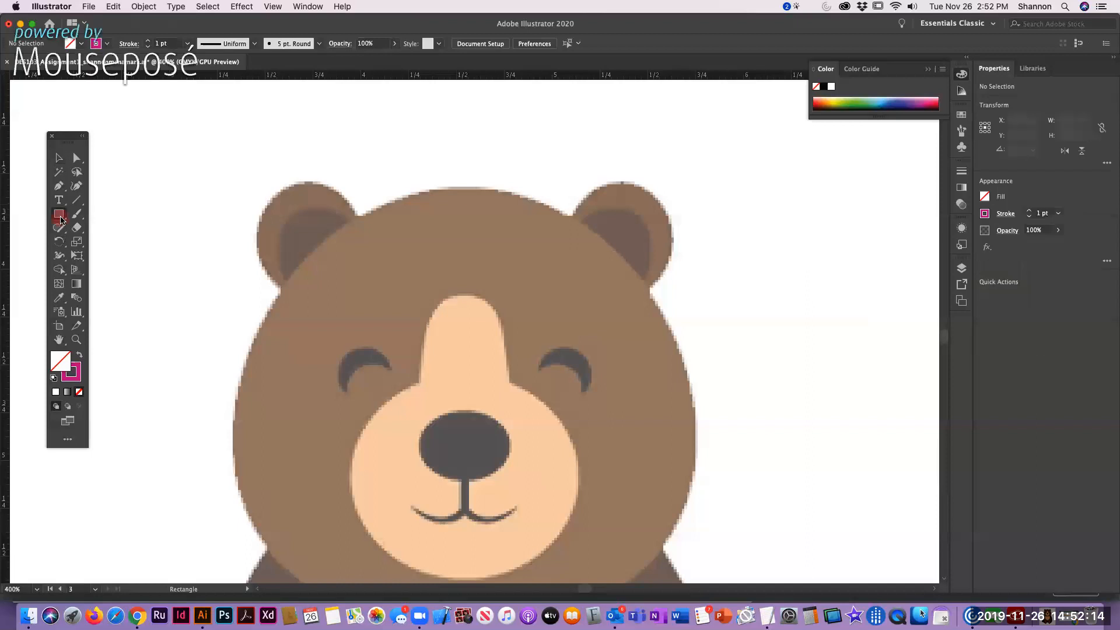
click(97, 244)
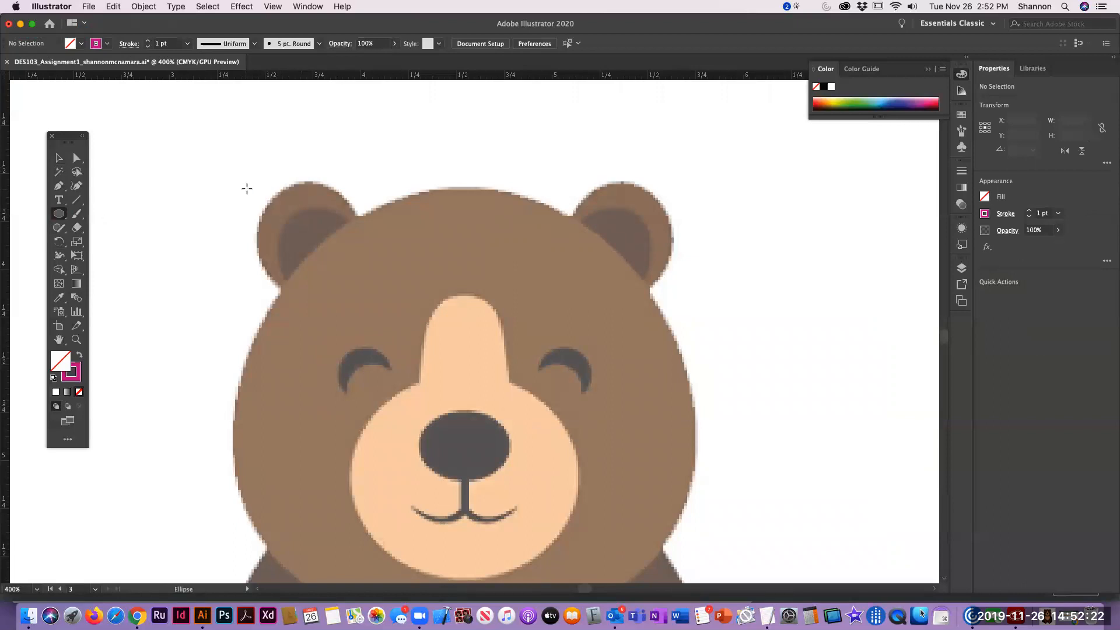
drag(251, 181, 362, 297)
click(60, 158)
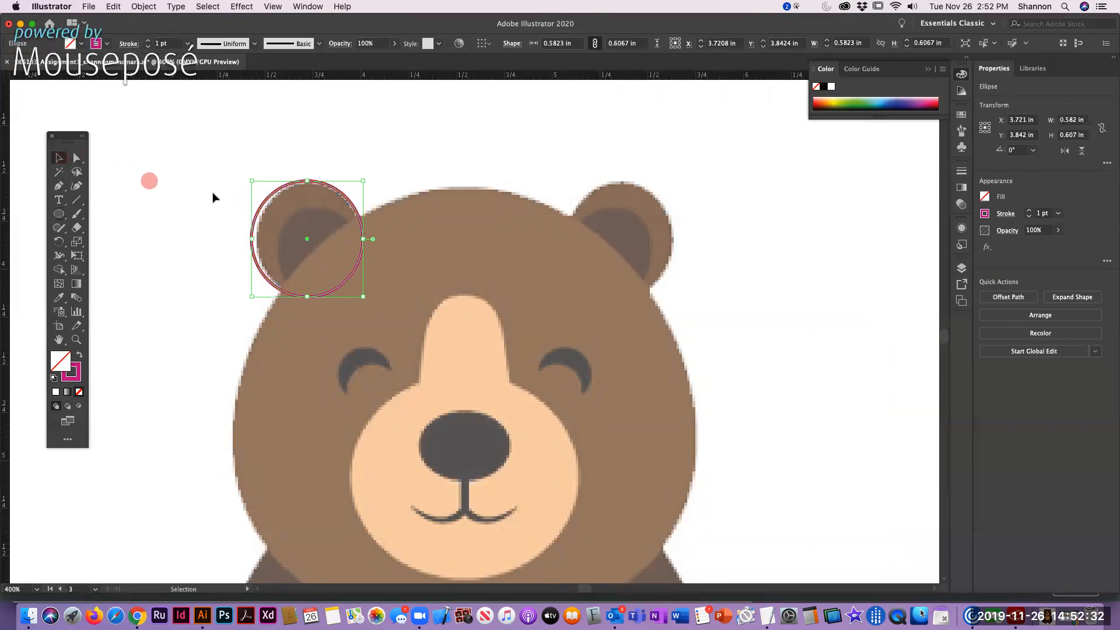
drag(251, 181, 256, 182)
click(321, 160)
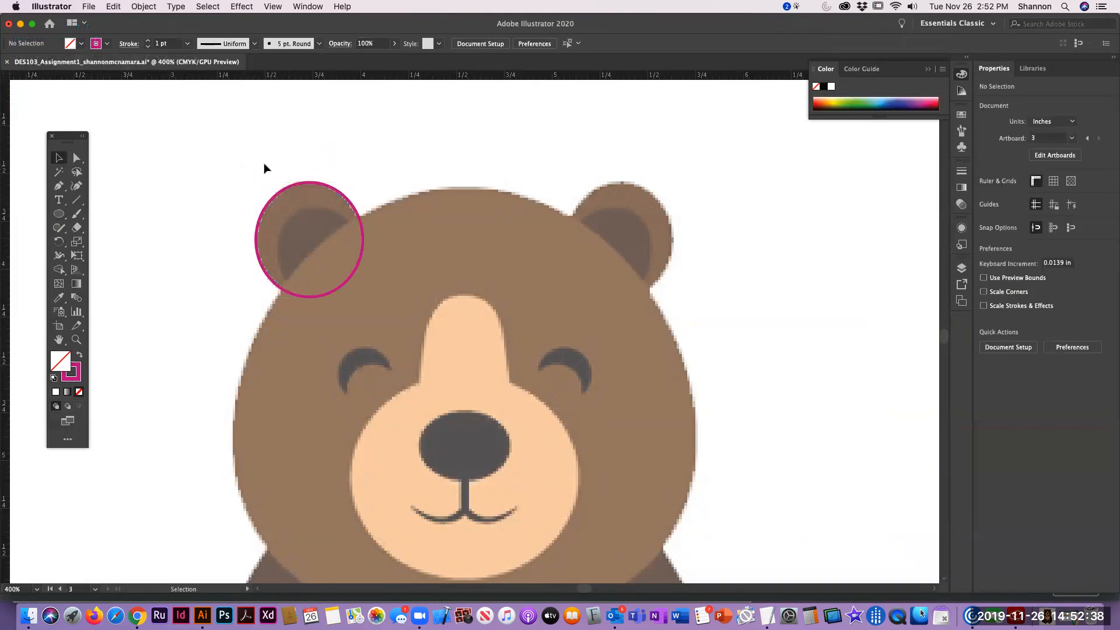
Draw a second ellipse over the dark inner part of the left ear and stretch it to about 0.4 × 0.53 in.
click(59, 215)
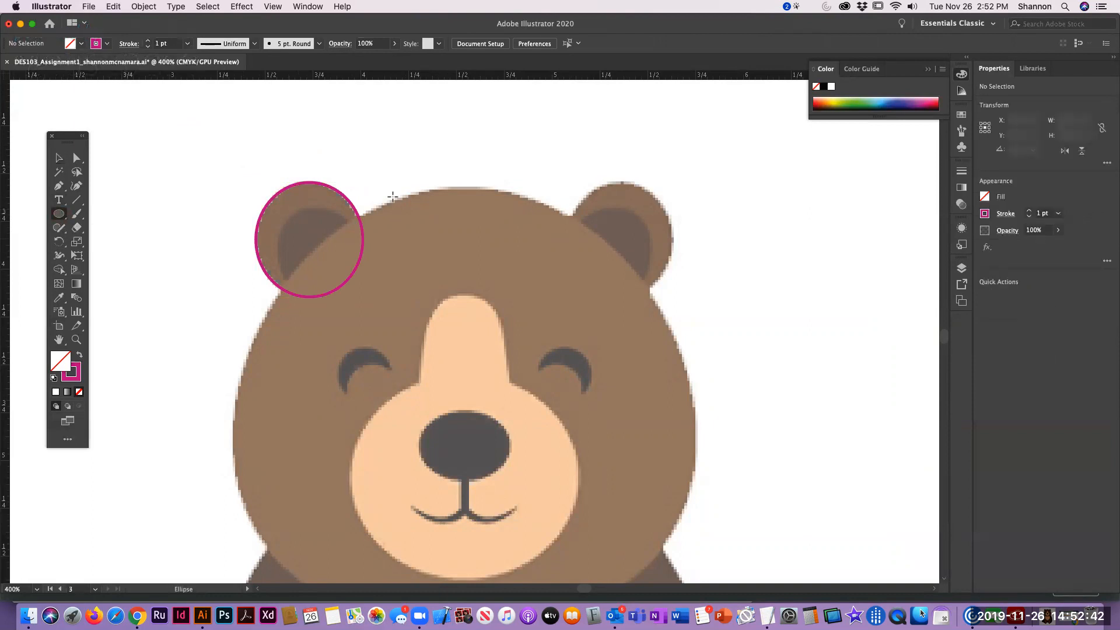
drag(279, 217, 331, 265)
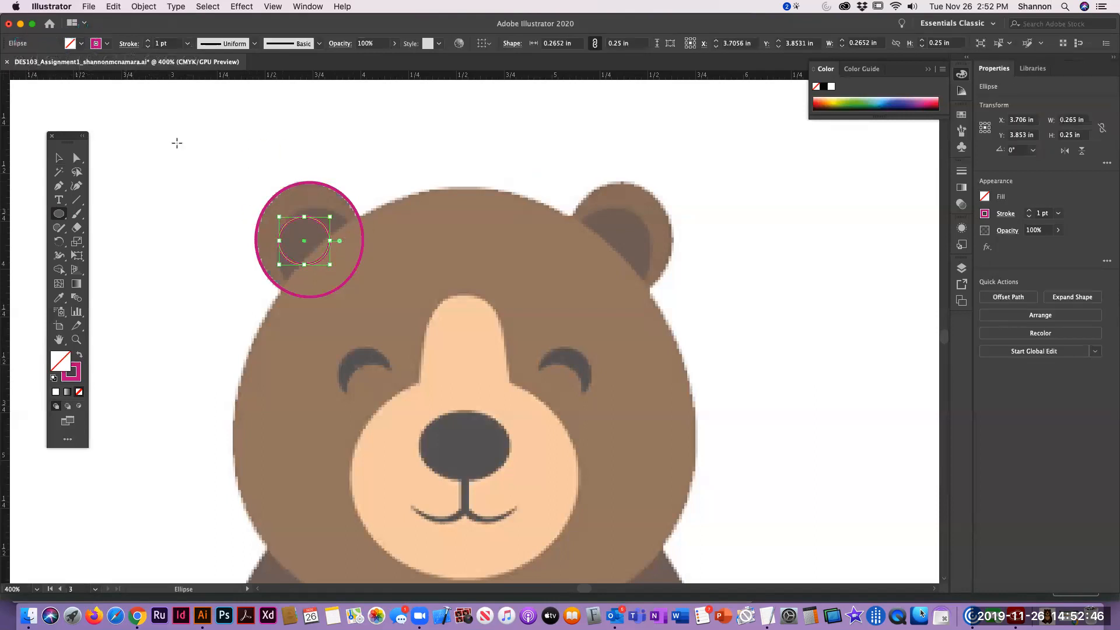
click(59, 157)
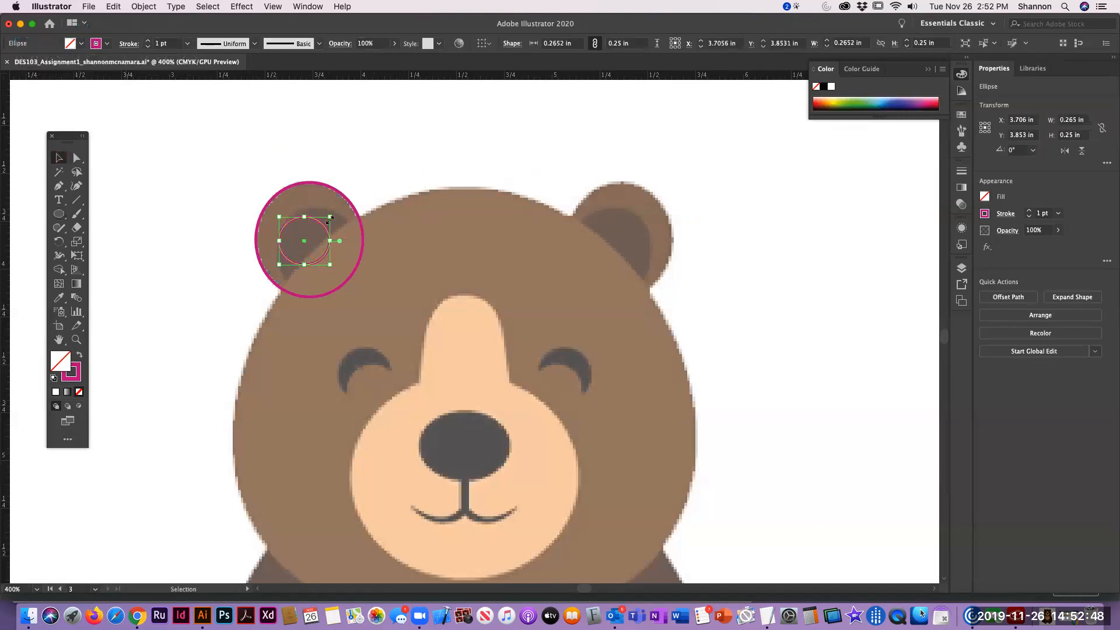
drag(330, 217, 349, 208)
drag(315, 265, 317, 309)
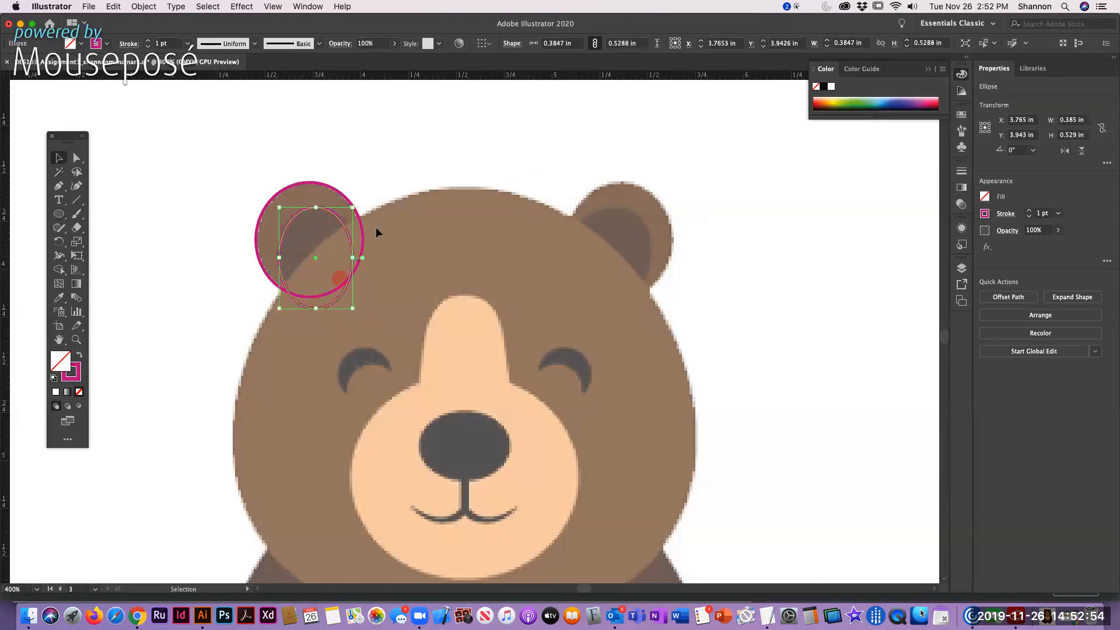
drag(353, 258, 358, 258)
click(445, 165)
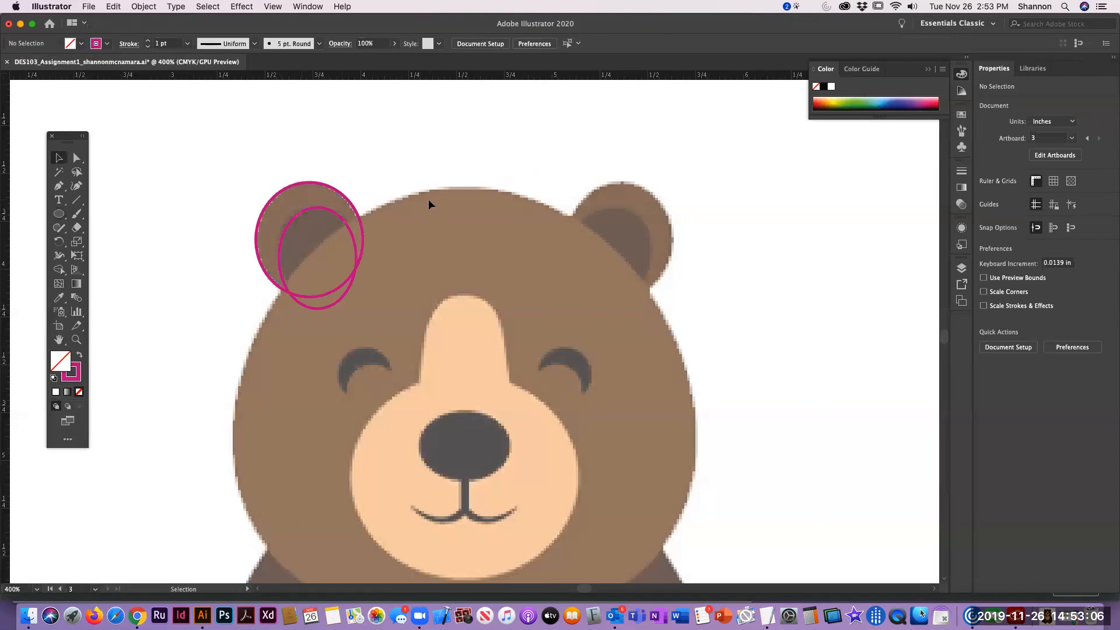
Select both left-ear ellipses together, and deselect them again.
click(398, 155)
click(58, 159)
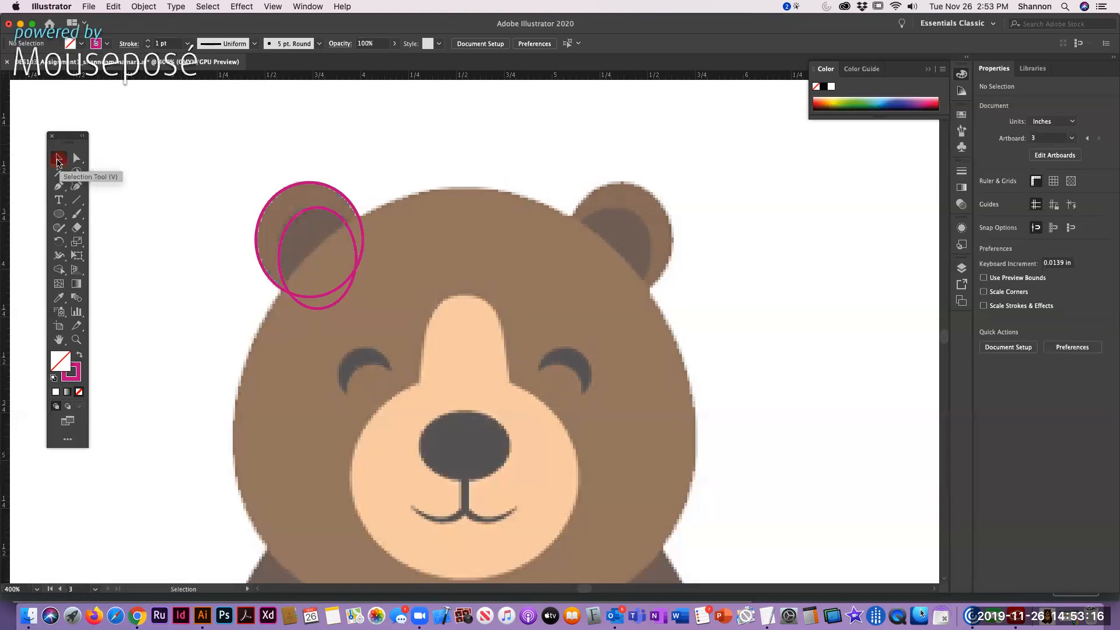
drag(217, 151, 377, 327)
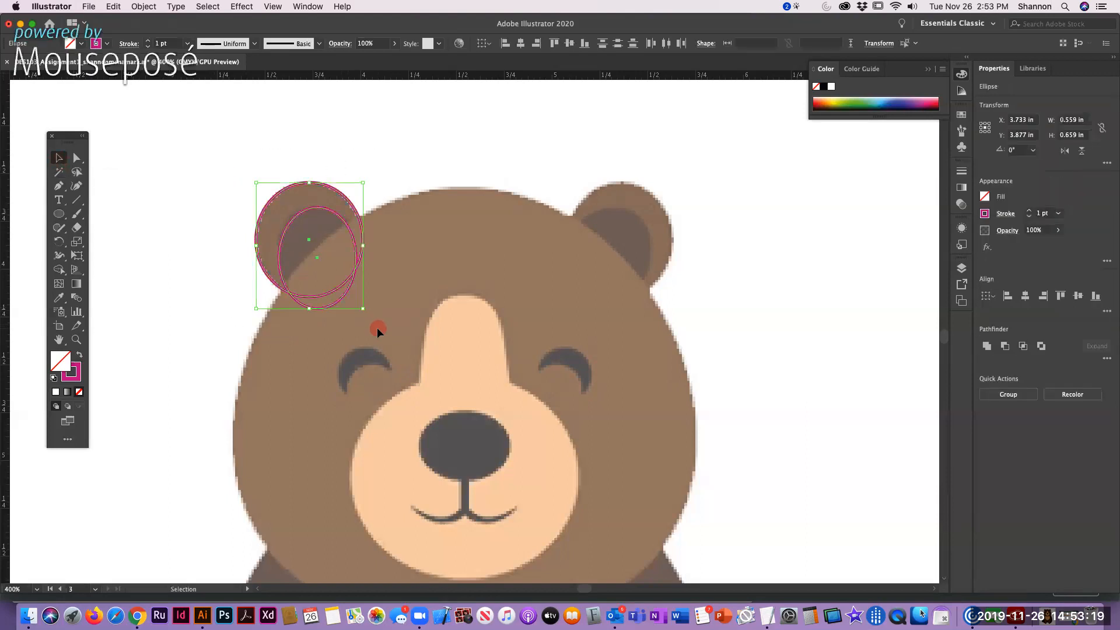
click(342, 119)
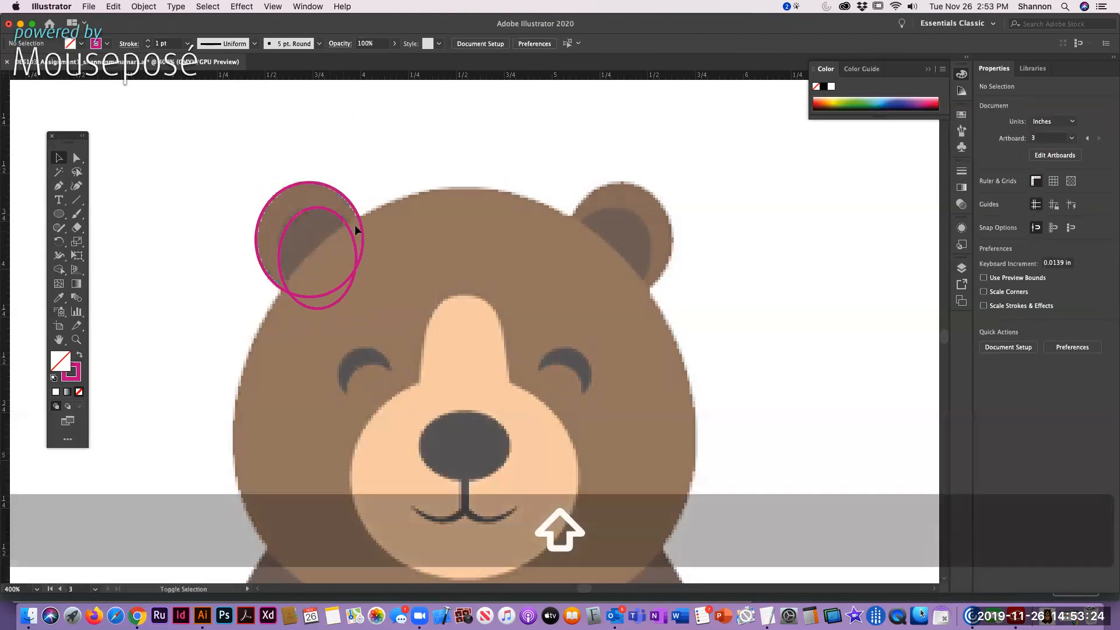
shift+click(329, 211)
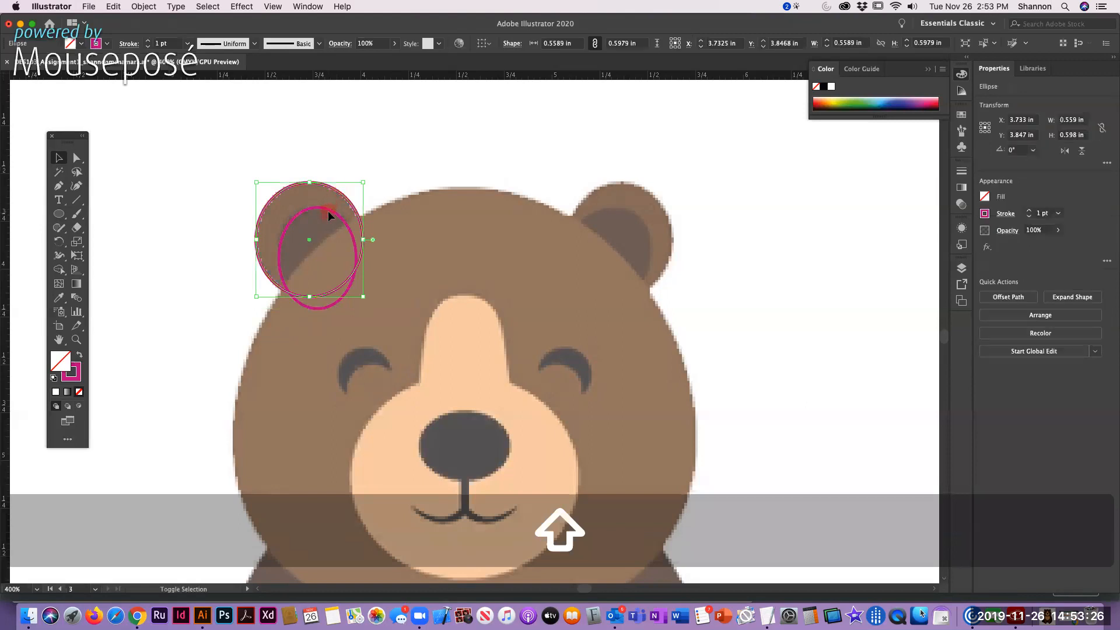
shift+click(328, 212)
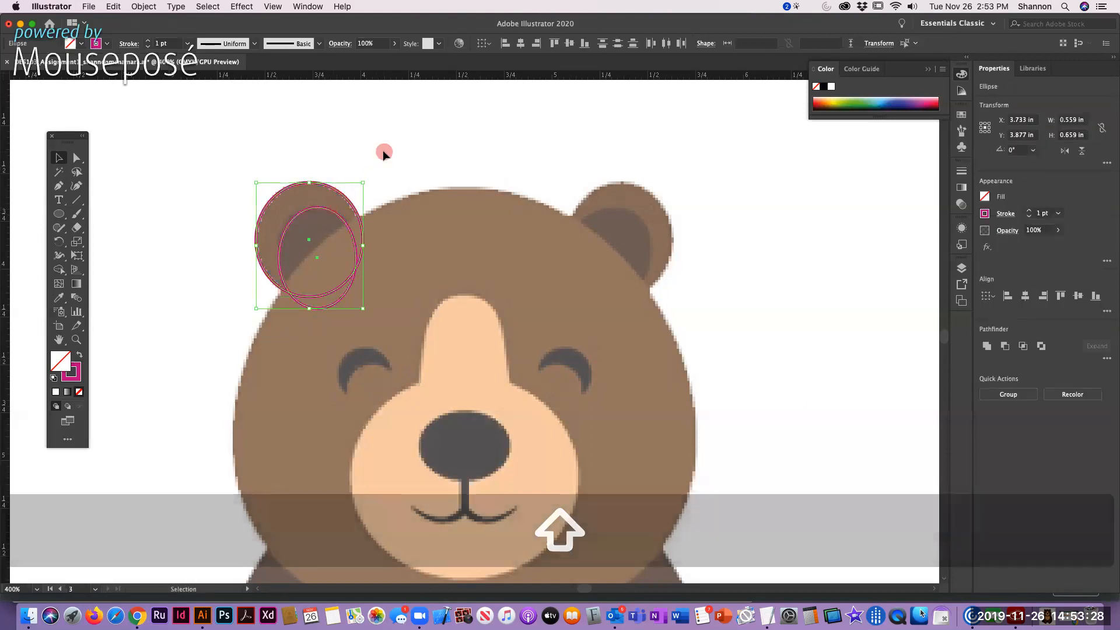
click(384, 153)
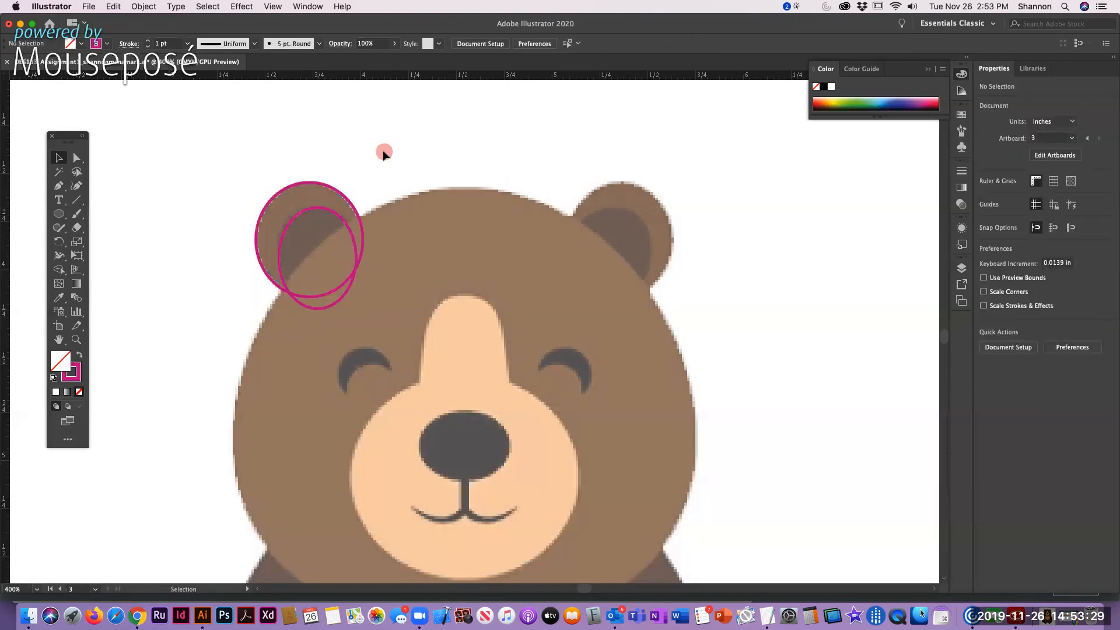
click(278, 194)
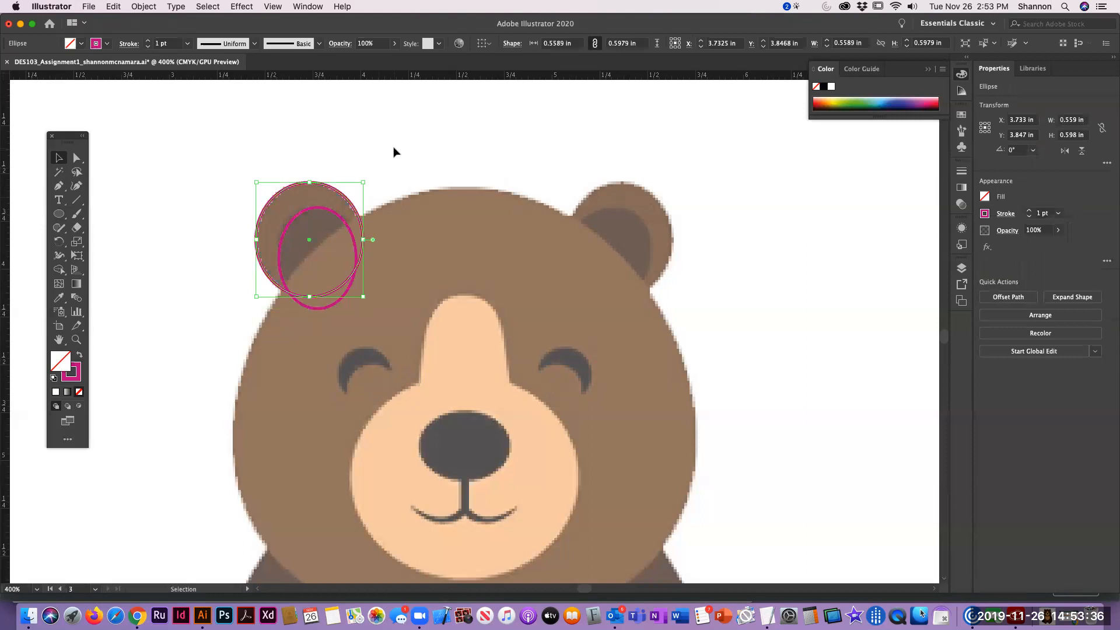
click(327, 209)
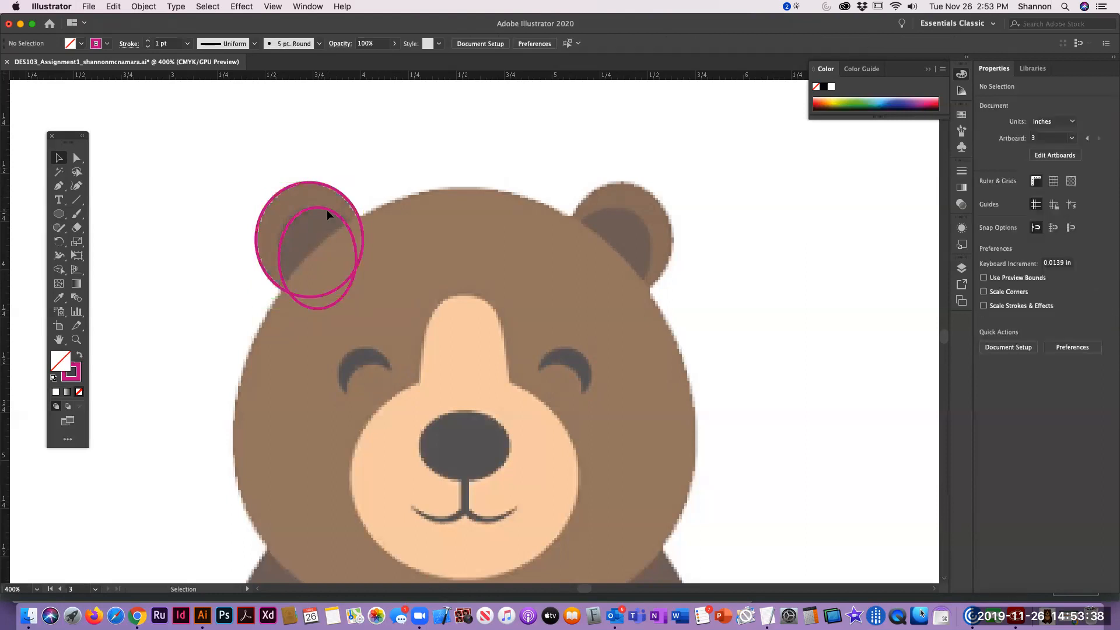
Check the left-ear ellipses' paths in outline view and return to the normal preview.
key(super+y)
click(289, 190)
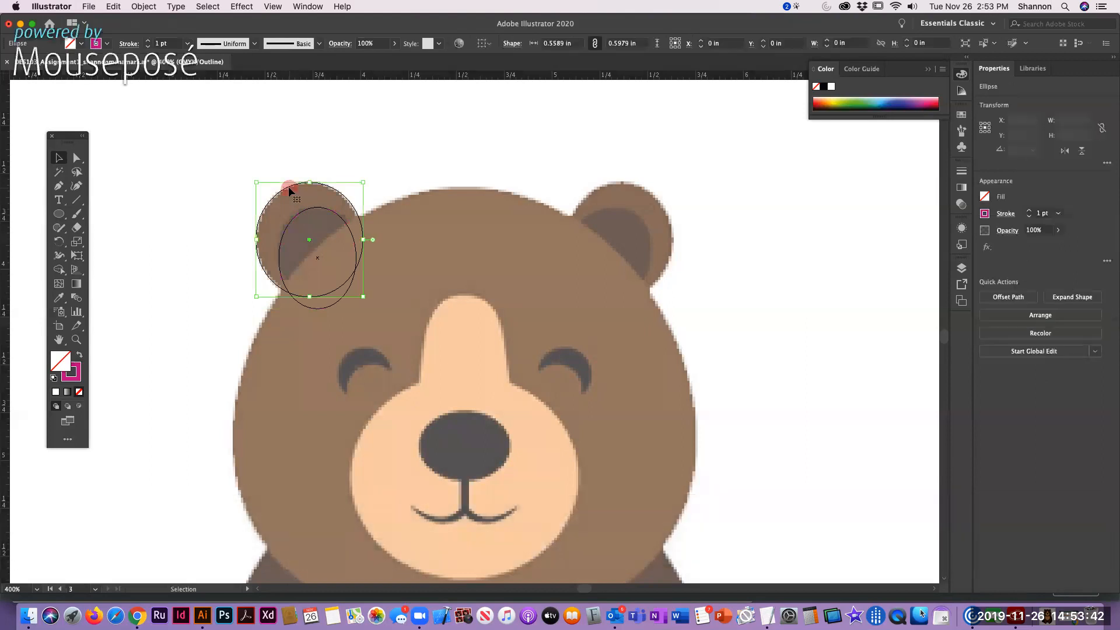
key(super+y)
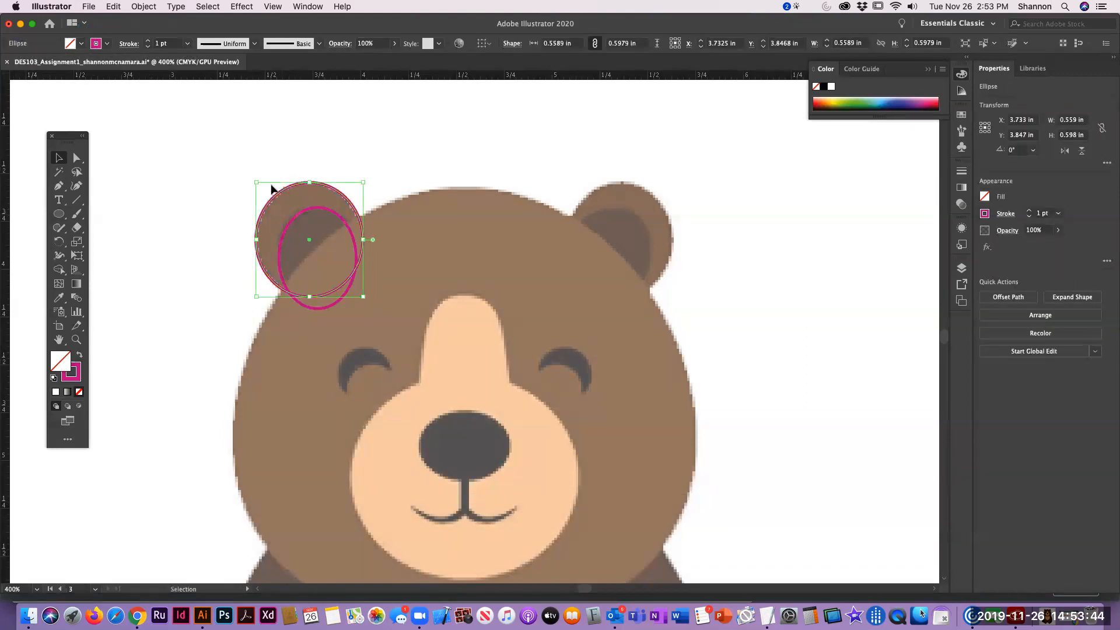
Select both left-ear ellipses and make a reflected copy of them across the vertical axis.
click(304, 198)
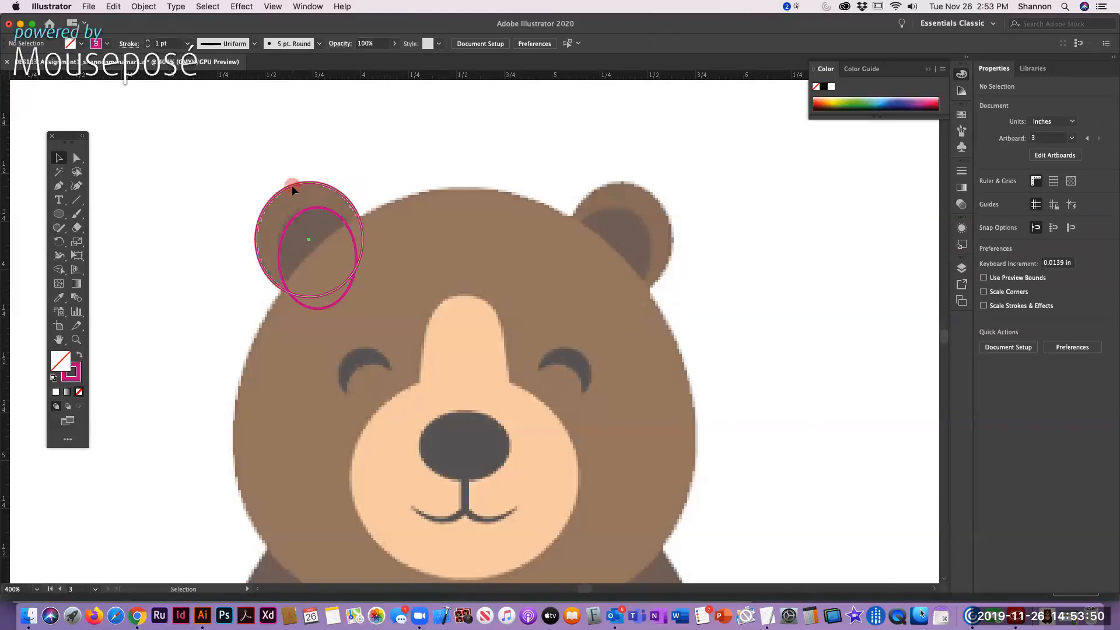
click(292, 185)
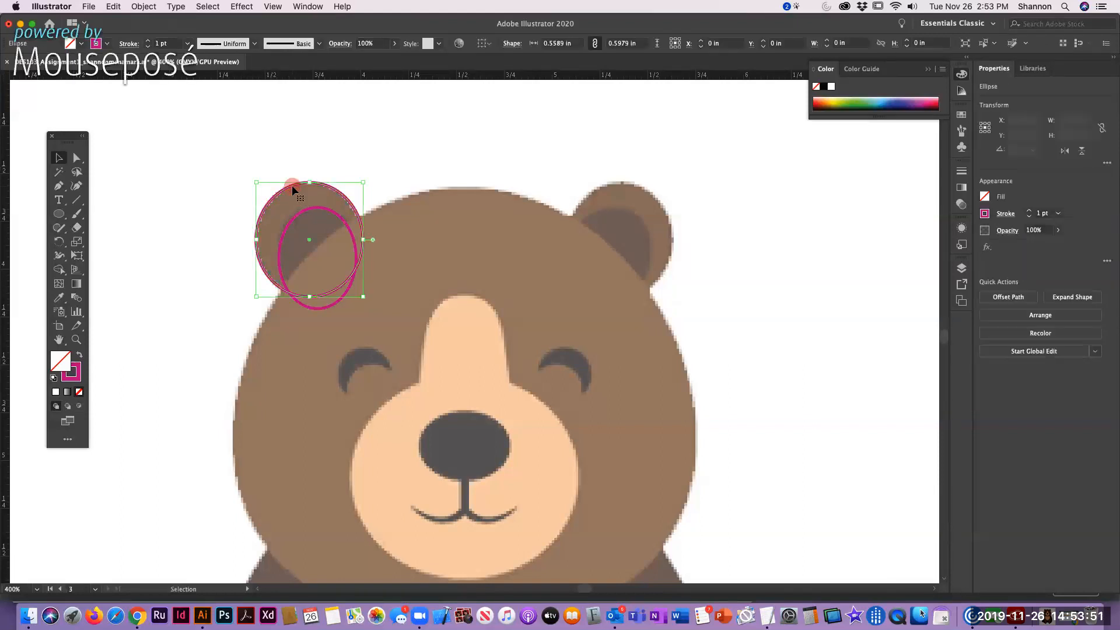
shift+click(292, 219)
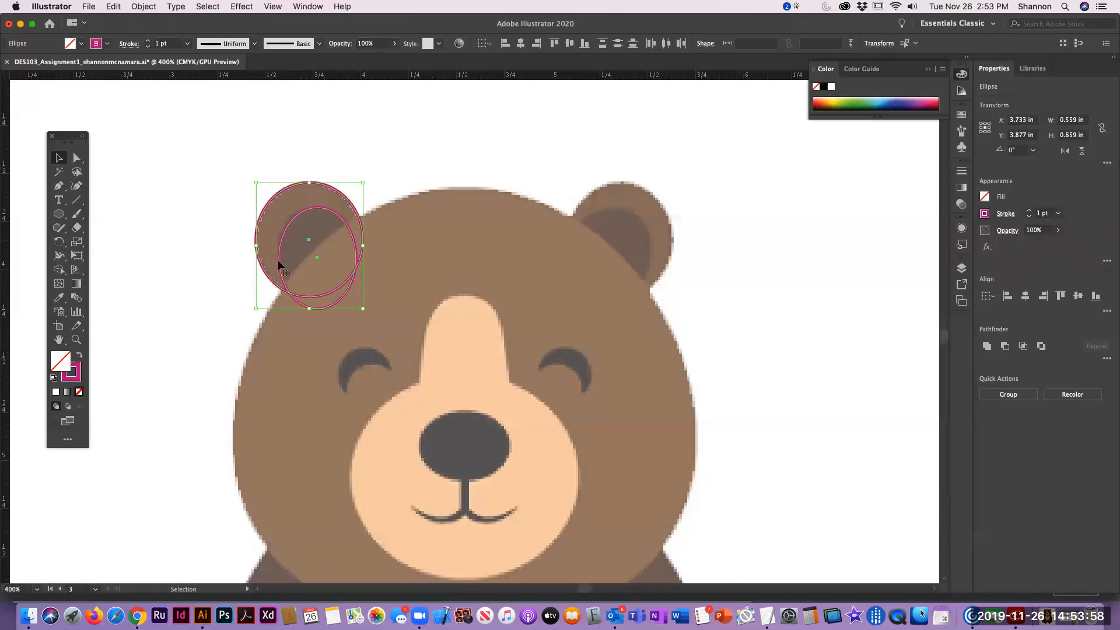
click(140, 7)
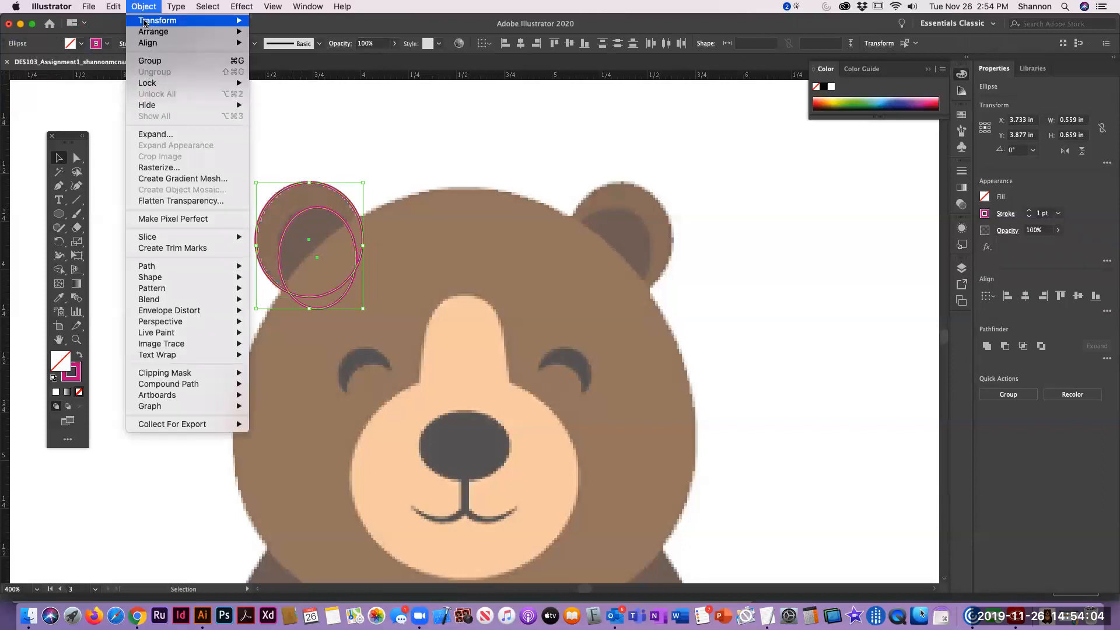
mouse_move(145, 22)
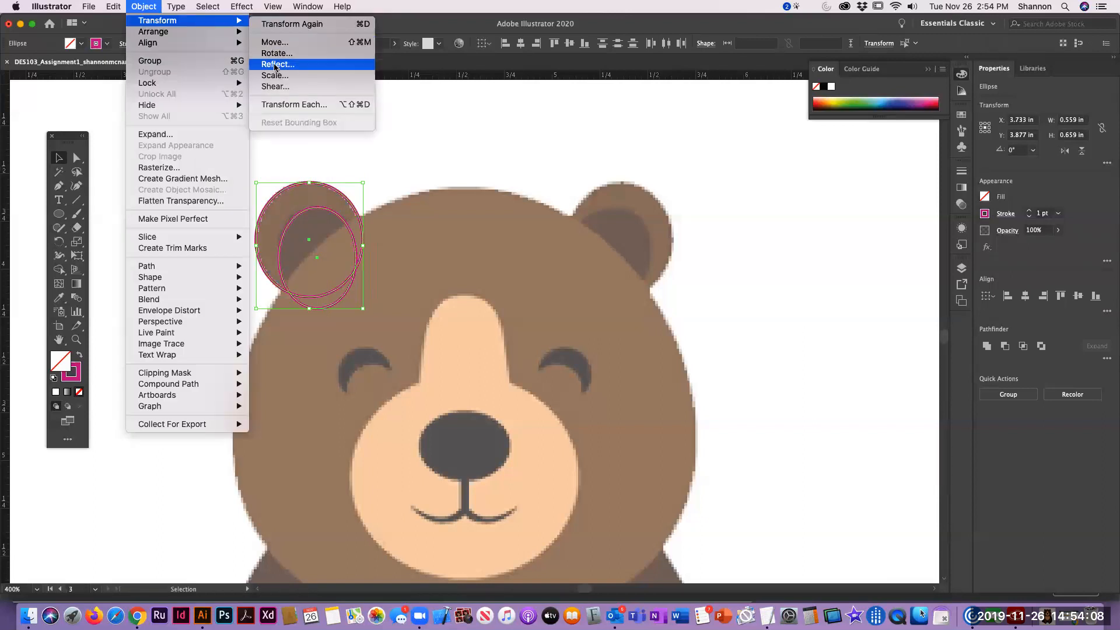
click(275, 65)
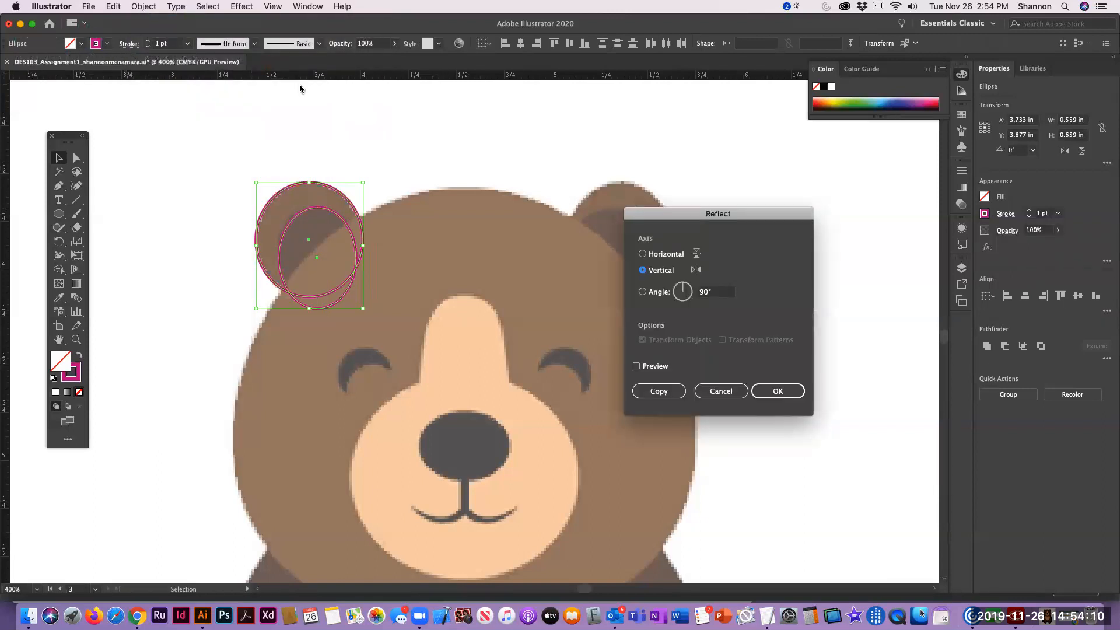
drag(704, 218, 807, 187)
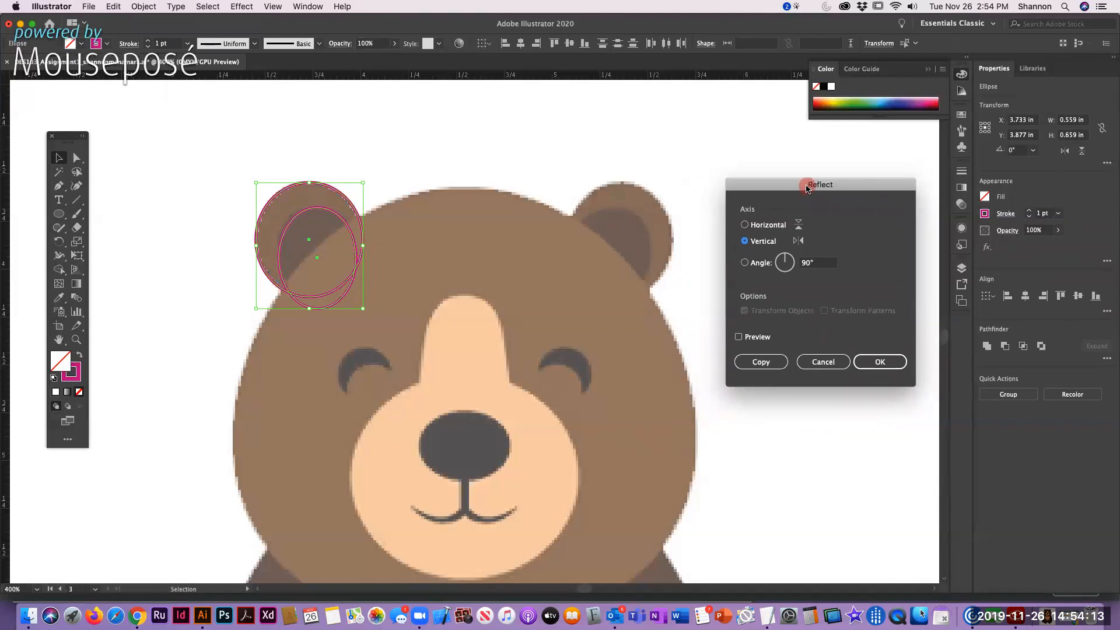
click(757, 338)
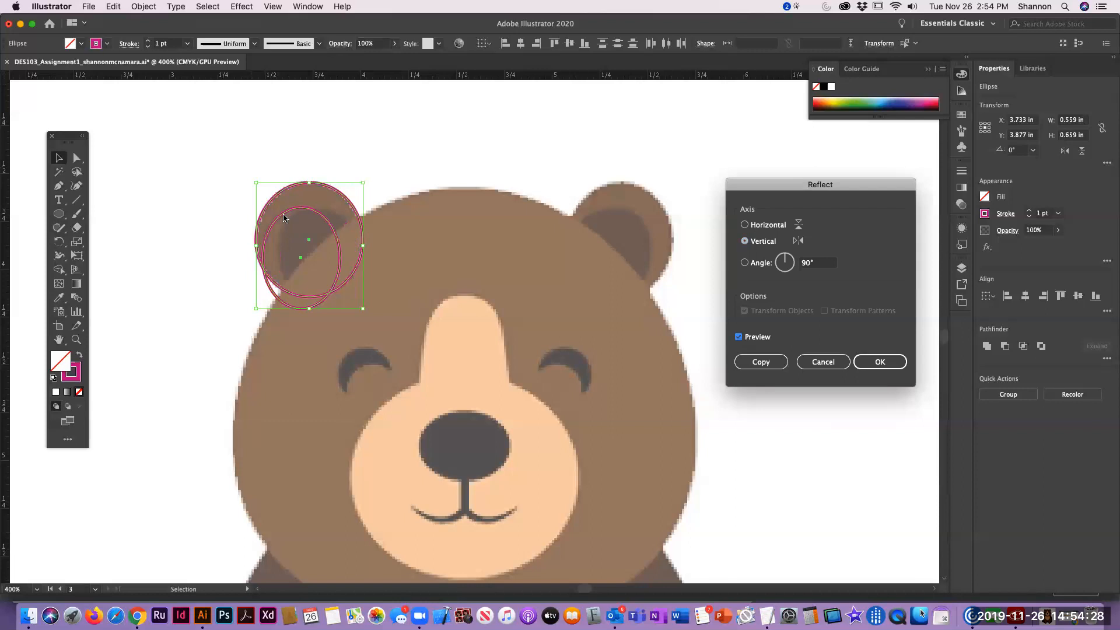
click(762, 362)
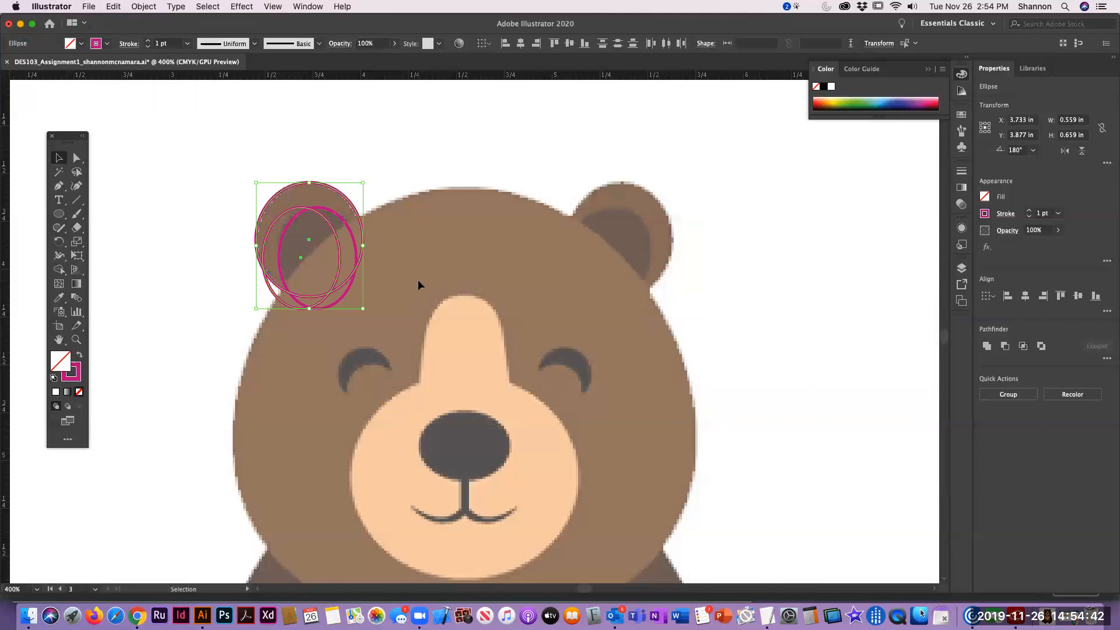
Move the reflected ellipse pair horizontally until it fits over the bear's right ear, and deselect it.
key(Right)
key(Right)
key(Right)
key(Right)
key(Right)
key(Right)
key(Right)
key(Right)
key(Right)
key(Right)
key(Right)
key(Right)
key(Right)
key(Right)
key(Right)
key(Right)
key(Right)
key(Right)
key(Right)
key(Right)
key(Right)
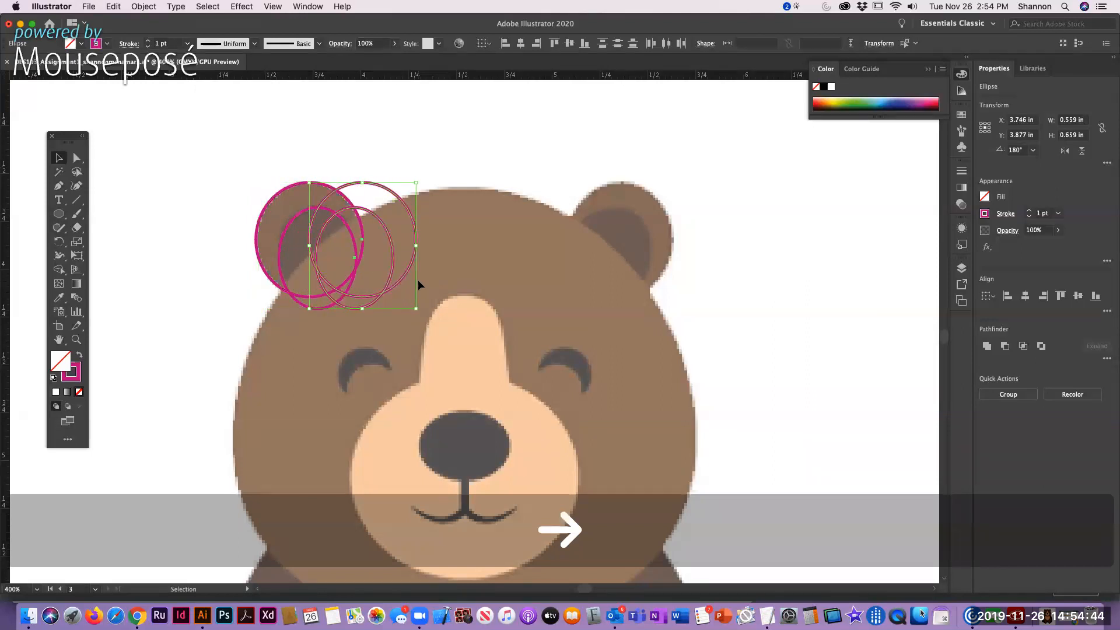
key(Right)
key(Right)
key(Right)
key(Right)
key(Right)
key(Right)
key(Right)
key(Right)
key(Right)
key(Right)
key(Right)
key(Right)
key(Right)
key(Right)
key(Right)
key(Right)
key(Right)
key(Right)
key(Right)
key(Right)
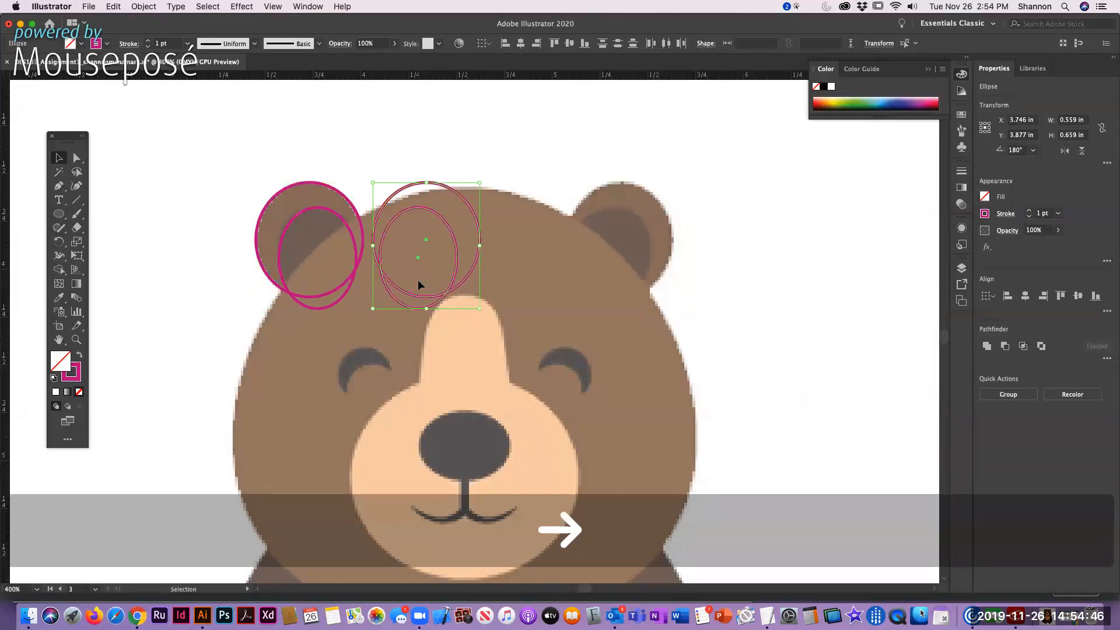
key(Right)
key(Right)
key(Right)
key(Right)
key(Right)
key(Right)
key(Right)
key(Right)
key(Right)
key(Right)
key(Right)
key(Right)
key(Right)
key(Right)
key(Right)
key(Right)
key(Right)
key(Right)
key(Right)
key(Right)
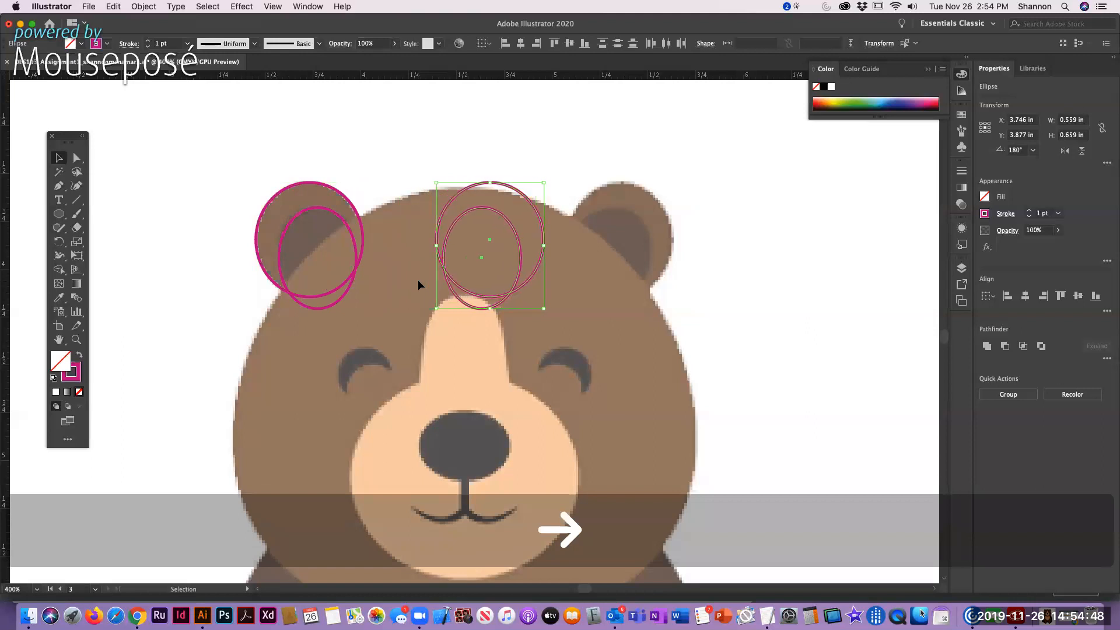
key(Right)
key(Right)
key(Right)
key(Right)
key(Right)
key(Right)
key(Right)
key(Right)
key(Right)
key(Right)
key(Right)
key(Right)
key(Right)
key(Right)
key(Right)
key(Right)
key(Right)
key(Right)
key(Right)
key(Right)
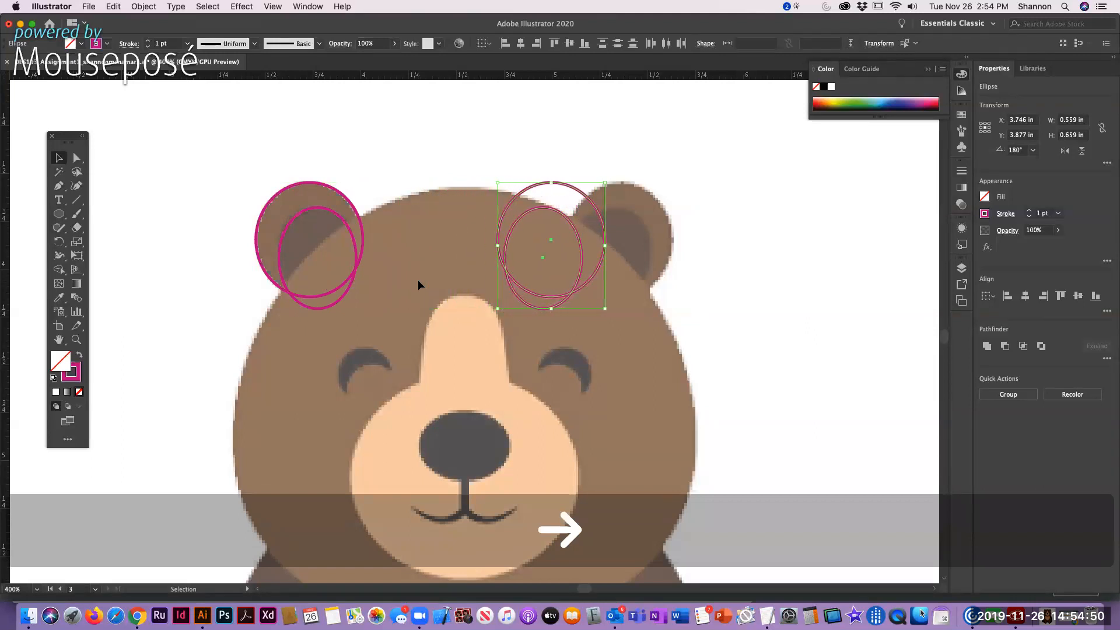
key(Right)
key(Right)
key(Right)
key(Right)
key(Right)
key(Right)
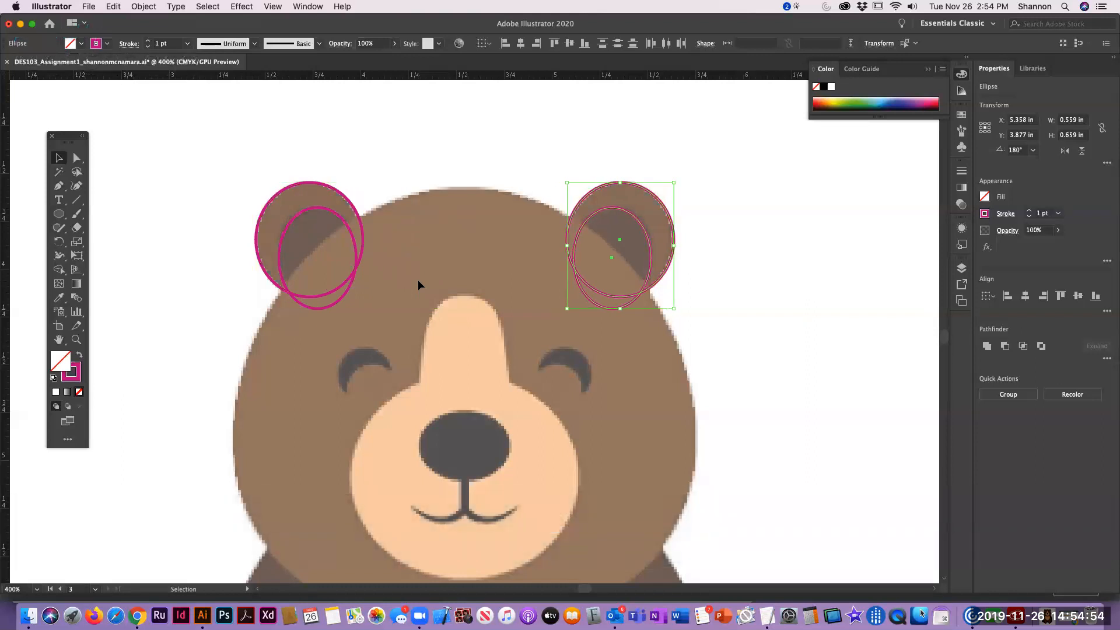
click(821, 242)
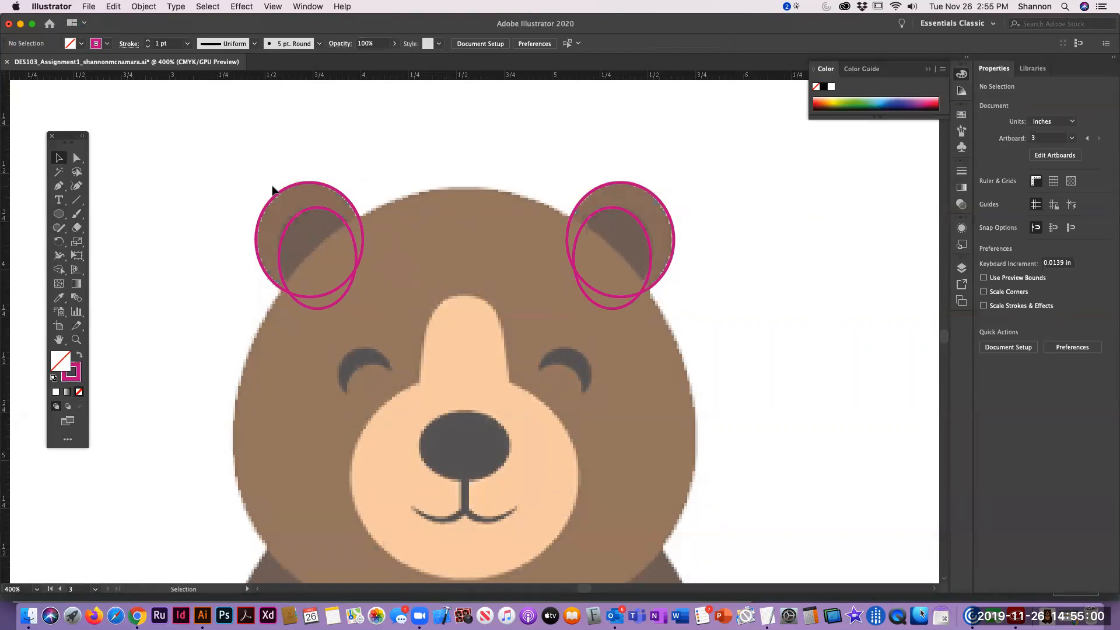
Create a three-sided polygon with a 0.6944 in radius over the bear's chest.
key(super+minus)
key(super+minus)
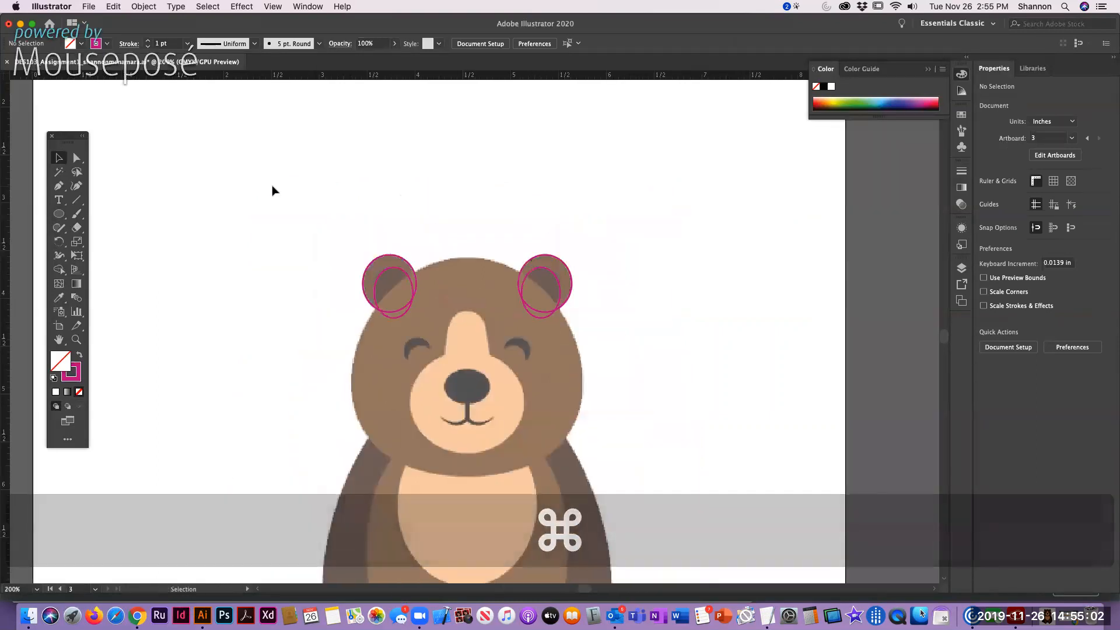
drag(510, 440, 458, 250)
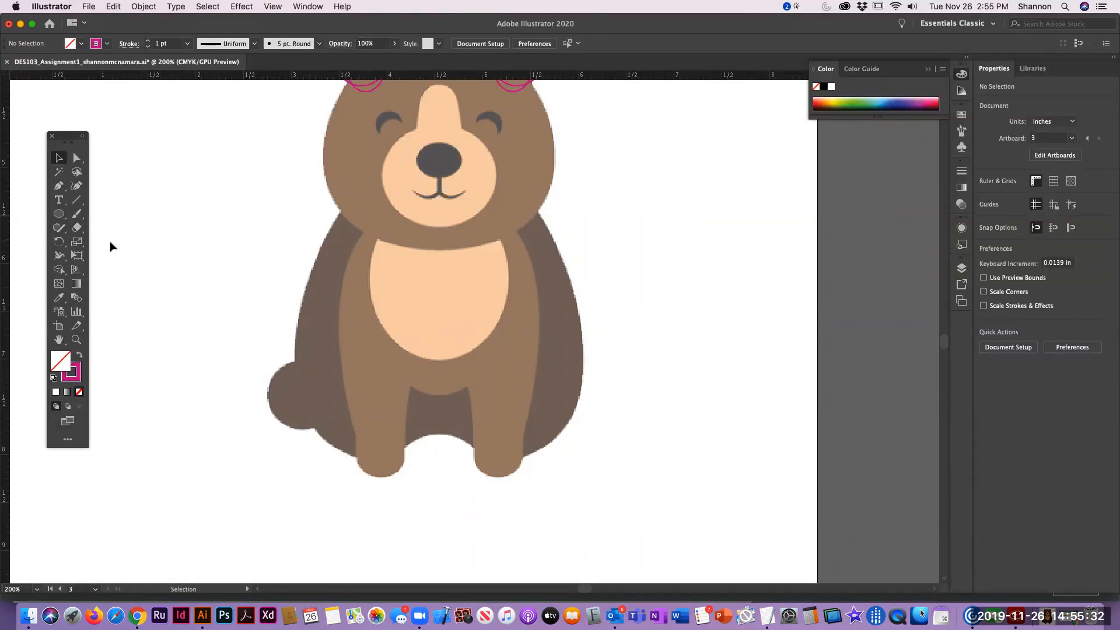
click(59, 215)
drag(58, 216, 102, 255)
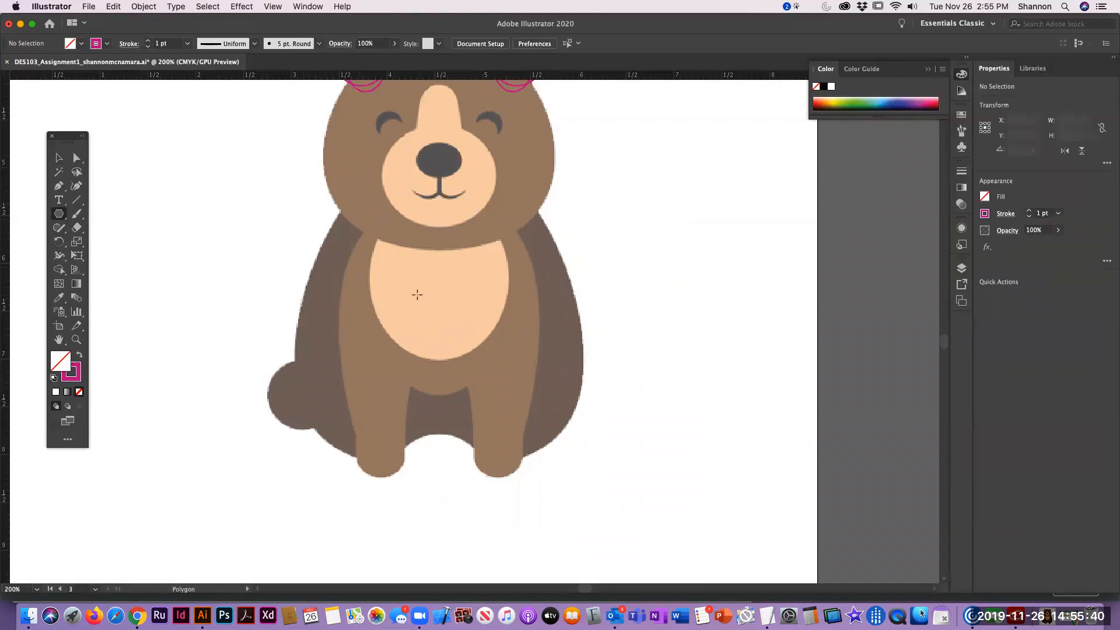
click(413, 313)
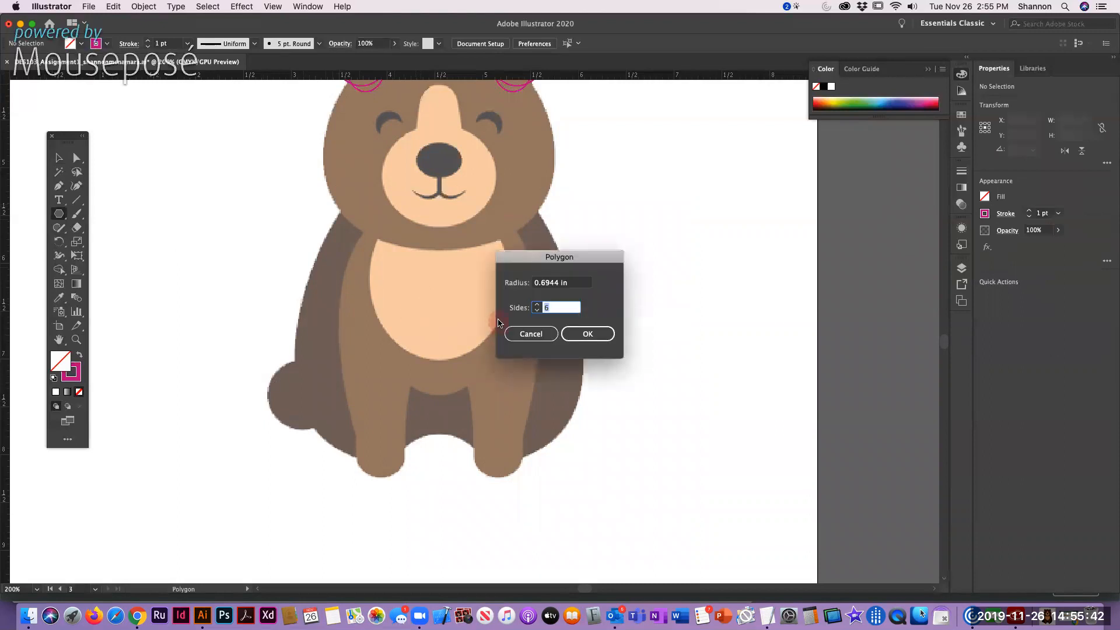
click(538, 312)
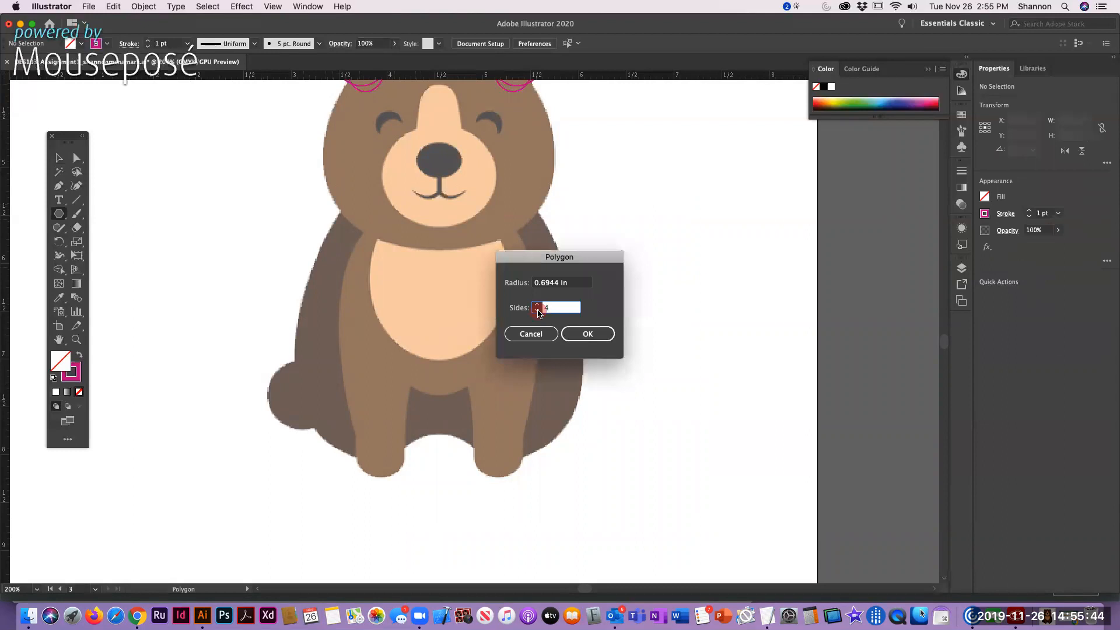
click(538, 312)
click(581, 334)
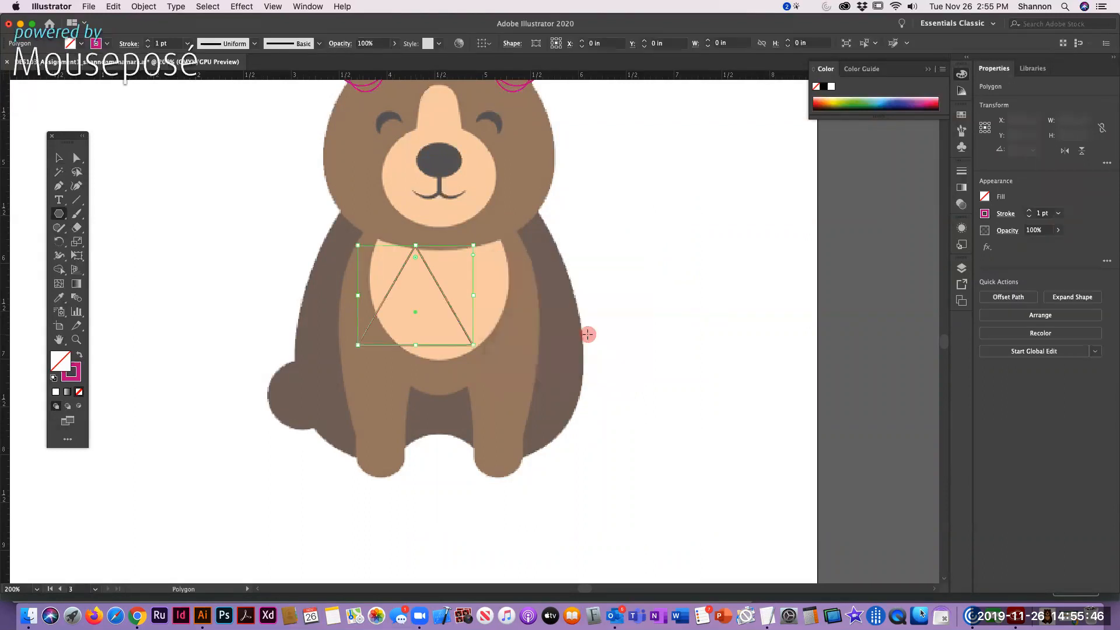
Move the triangle over the bear's body and stretch it to about 3.16 × 3.56 in, its base at the feet and apex above the nose.
click(58, 157)
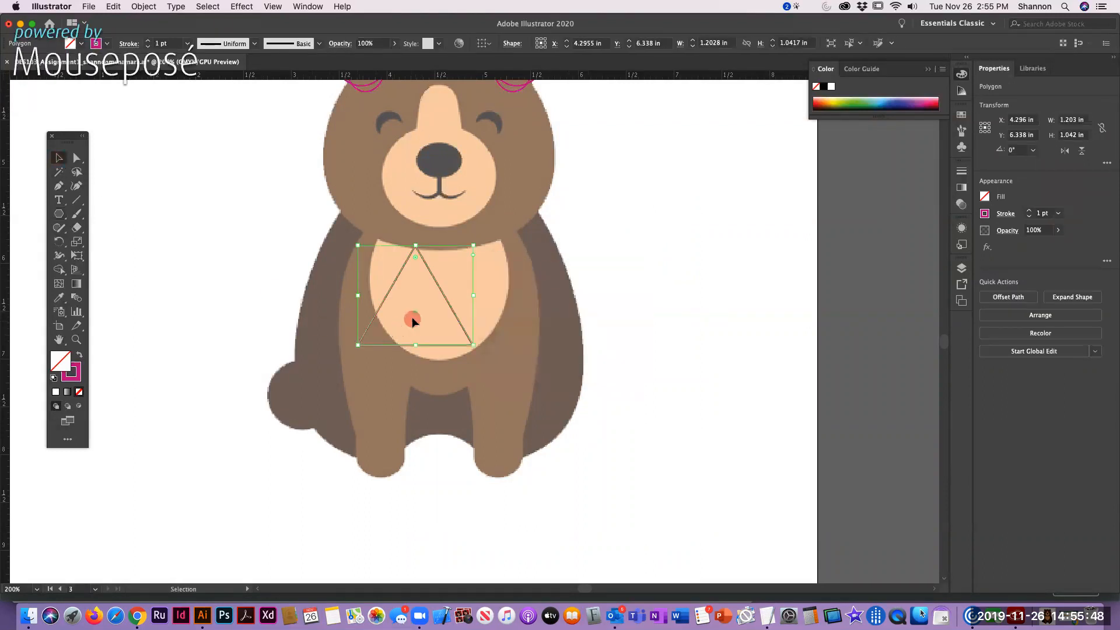
drag(390, 294, 339, 407)
drag(423, 359, 602, 163)
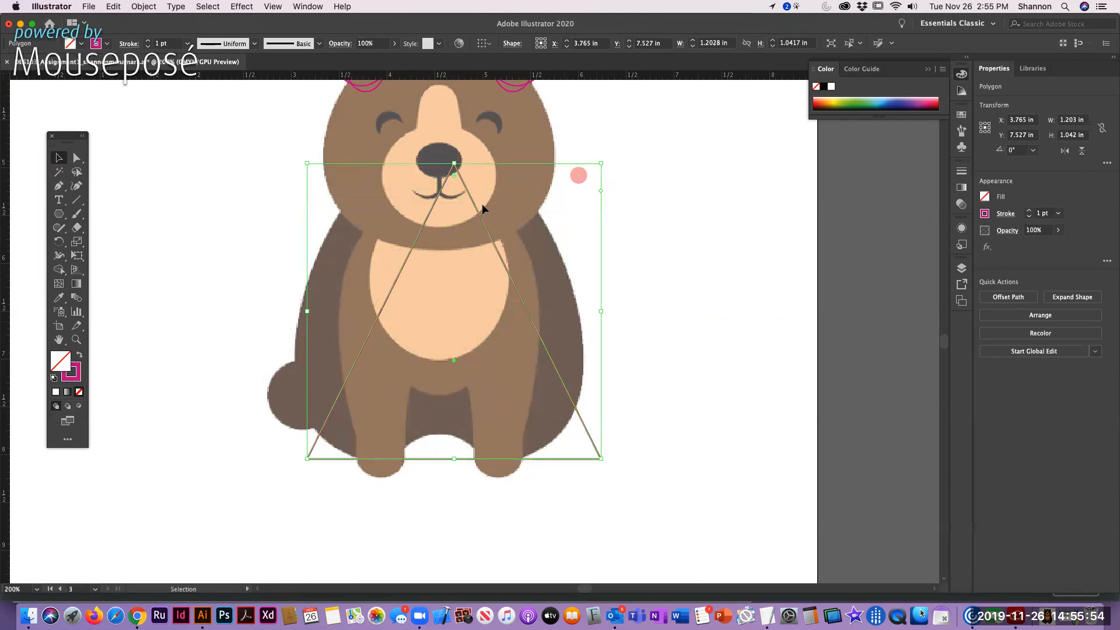
drag(304, 164, 293, 163)
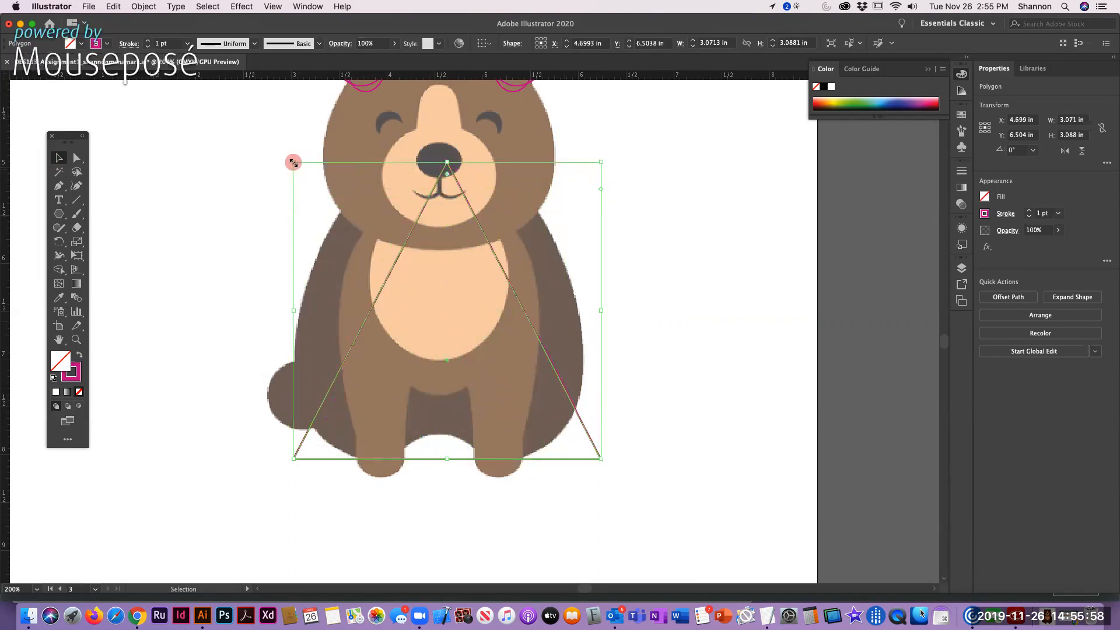
drag(601, 162, 596, 159)
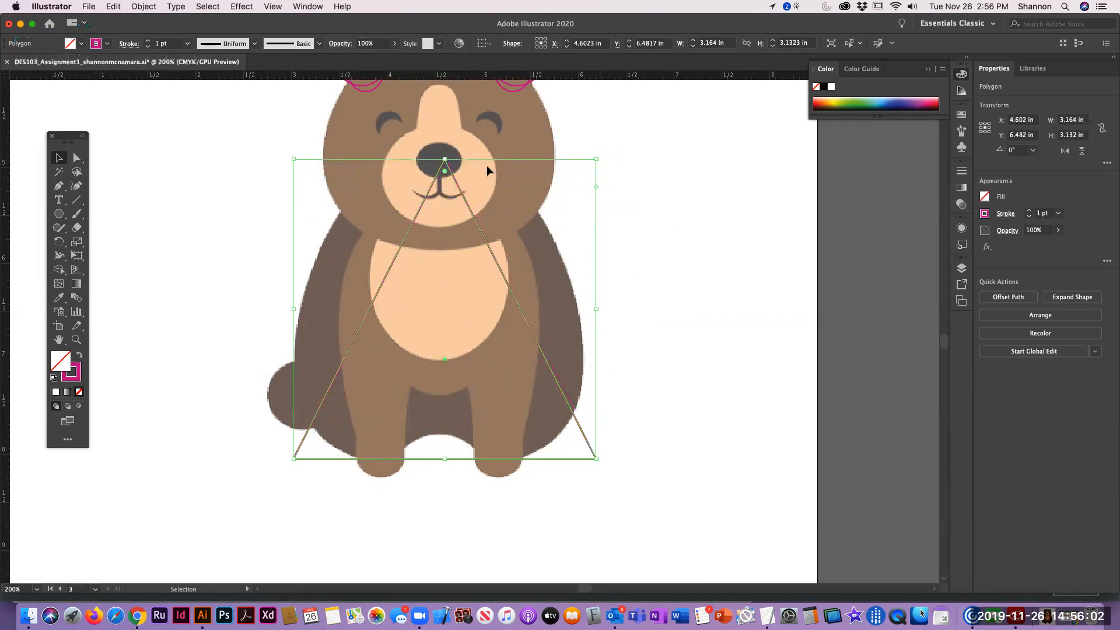
drag(445, 159, 446, 119)
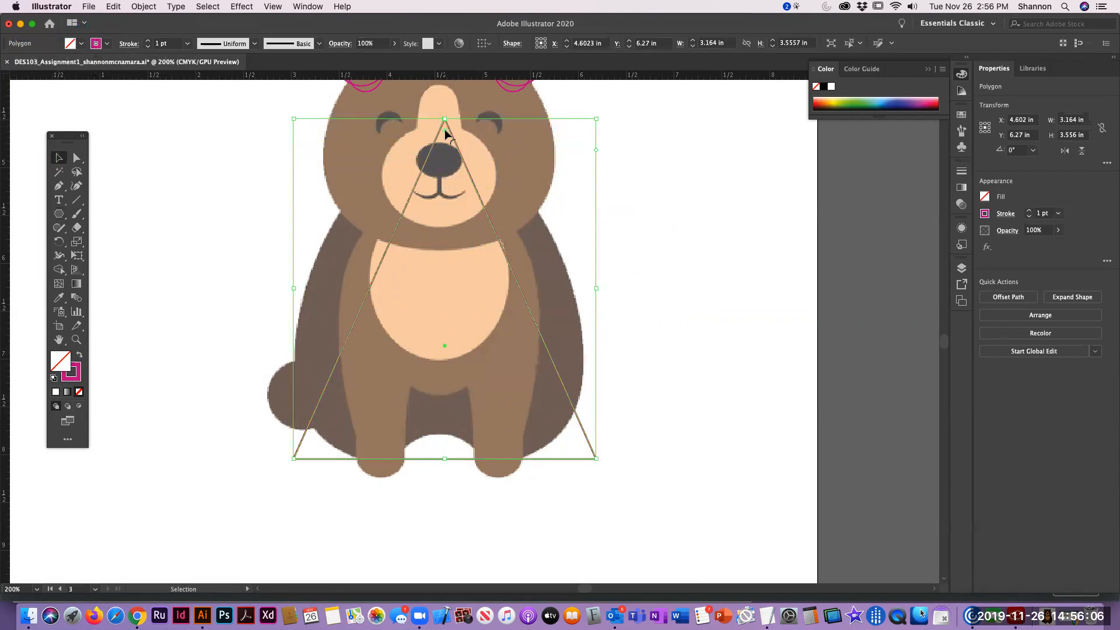
key(super+equal)
key(super+equal)
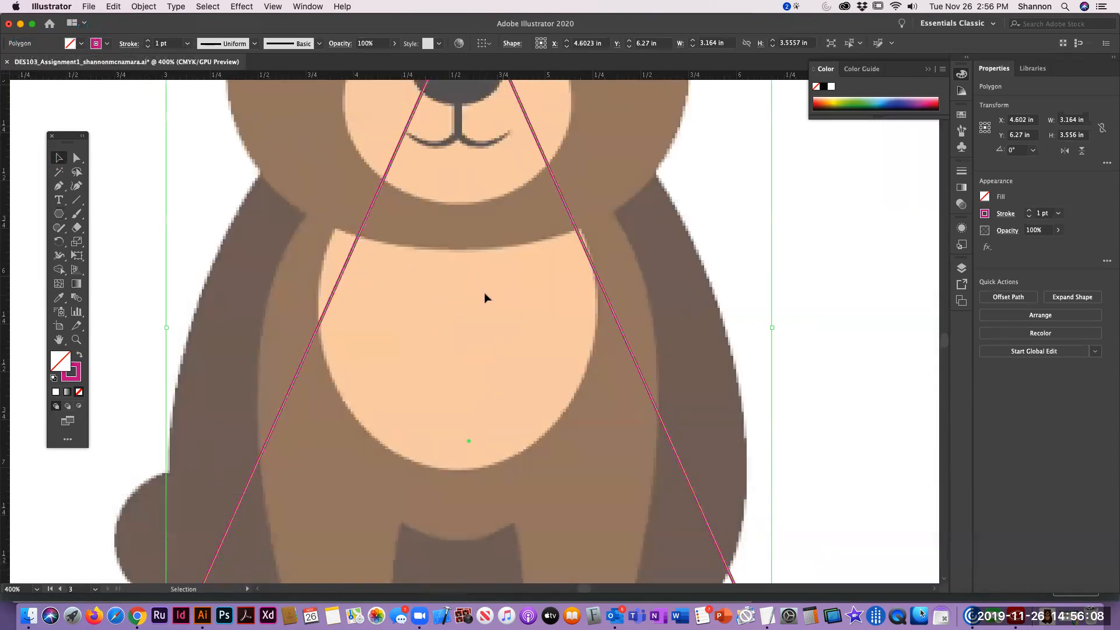
scroll(483, 295, up, 5)
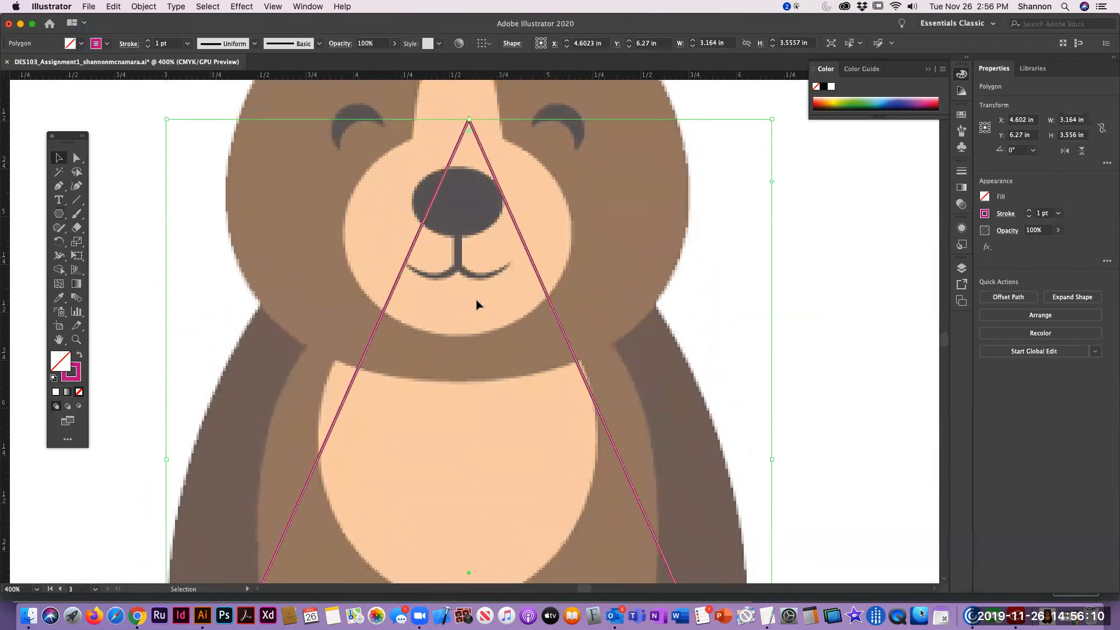
Round all three corners of the body triangle until the shape measures about 2.5 × 2.65 in.
scroll(476, 298, up, 1)
key(super)
key(super+equal)
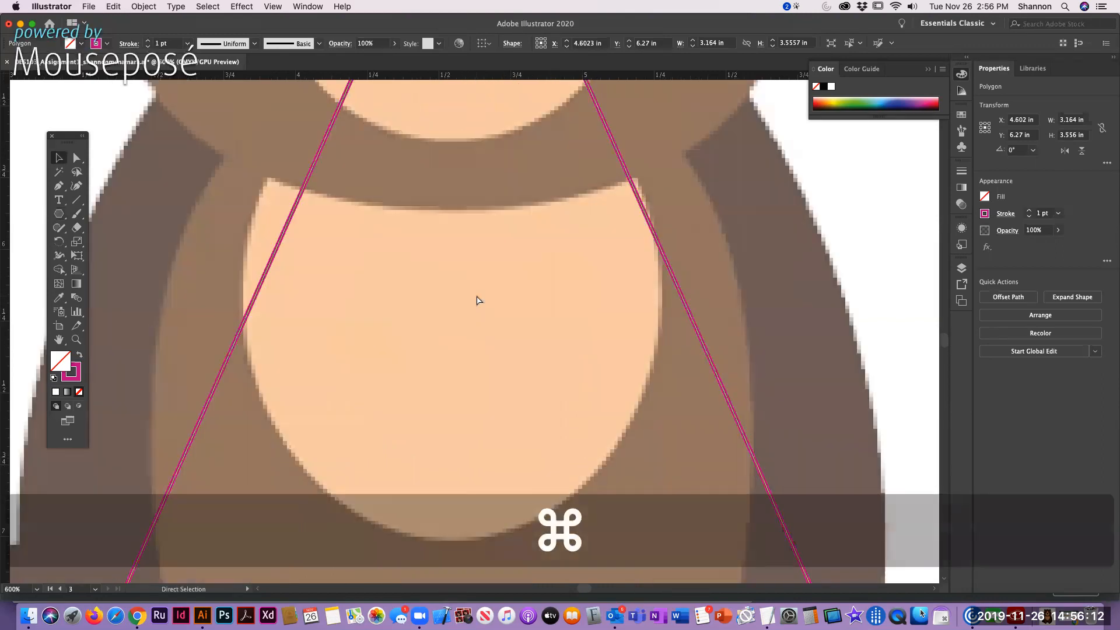
scroll(551, 435, up, 3)
scroll(552, 438, up, 6)
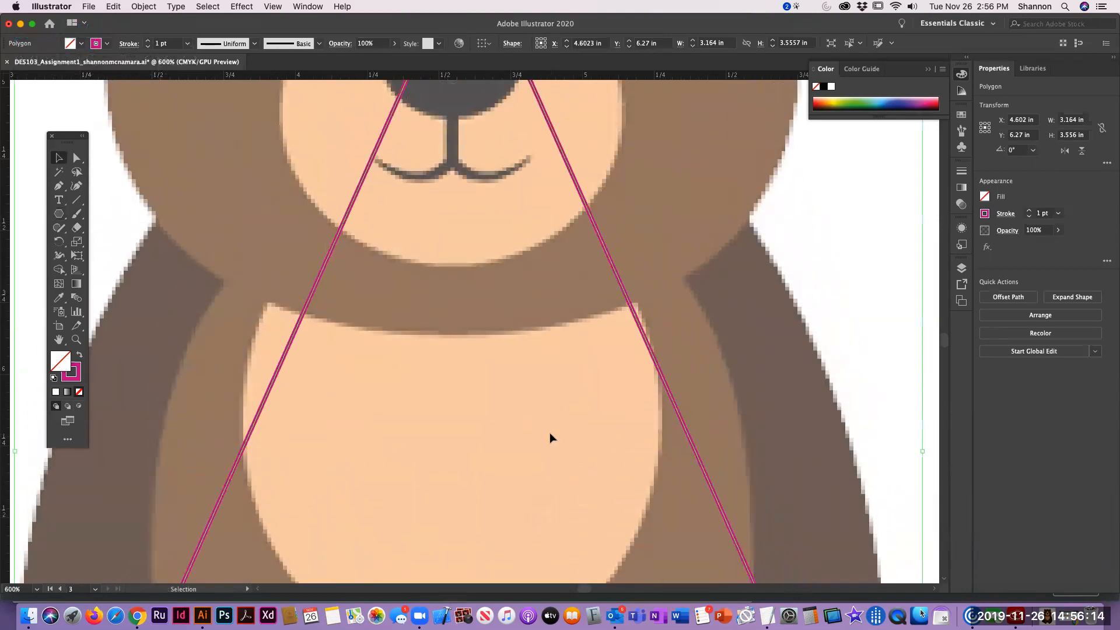
scroll(473, 184, up, 1)
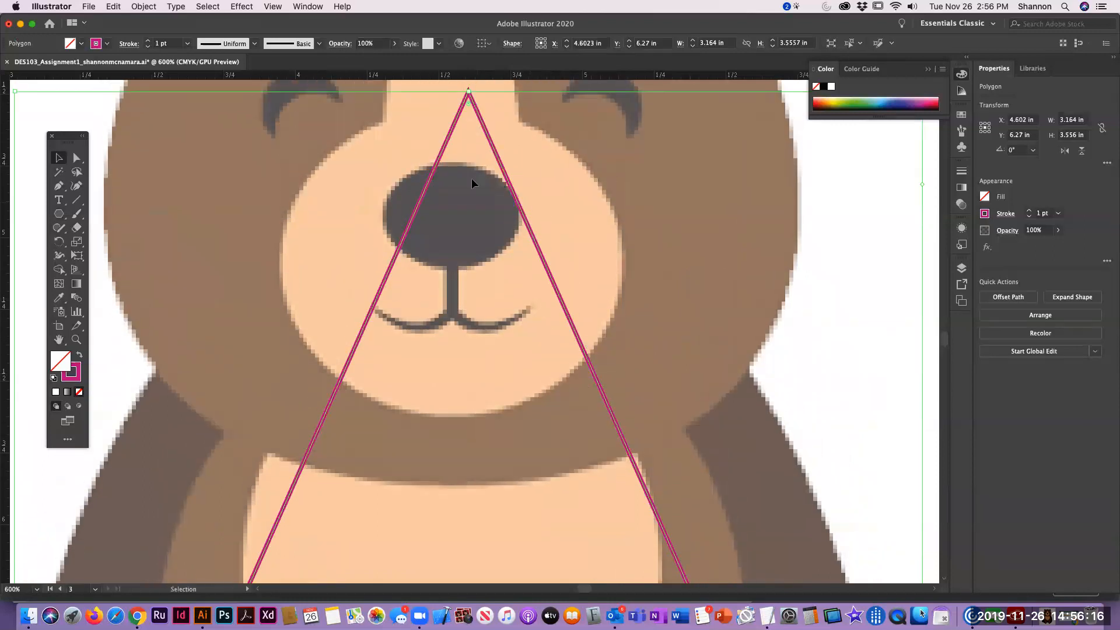
click(468, 103)
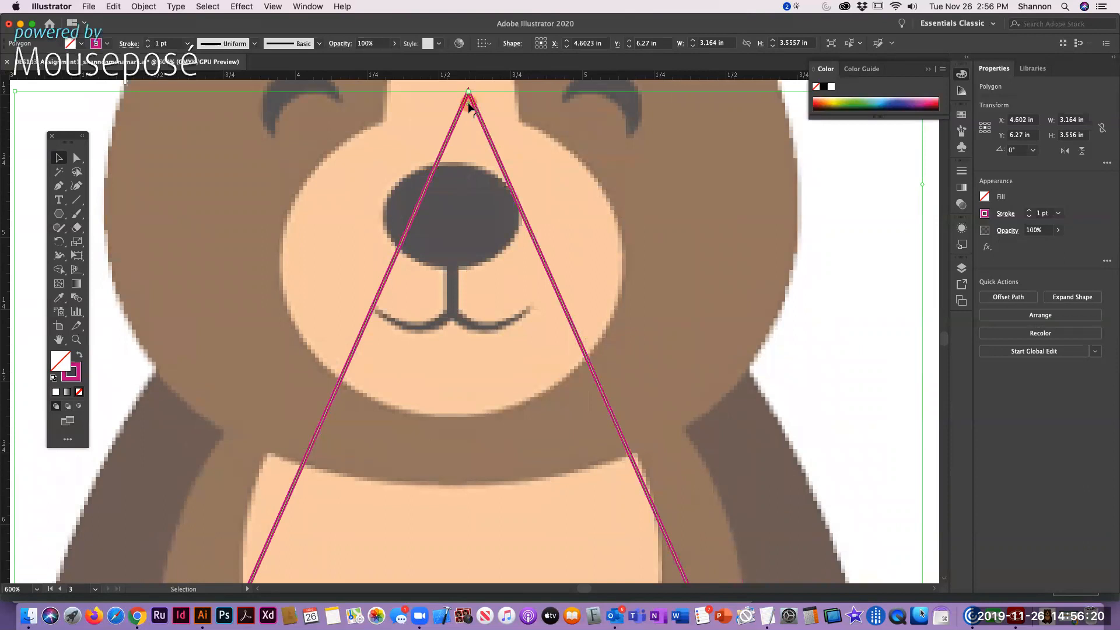
drag(469, 106, 446, 294)
key(super+minus)
key(super+minus)
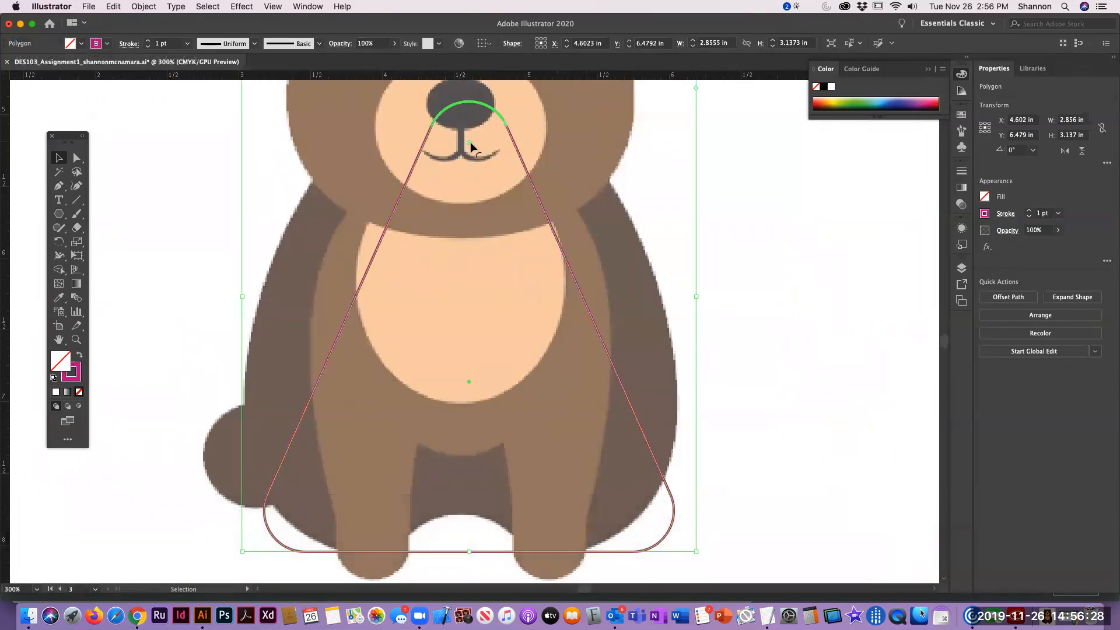
drag(468, 145, 448, 256)
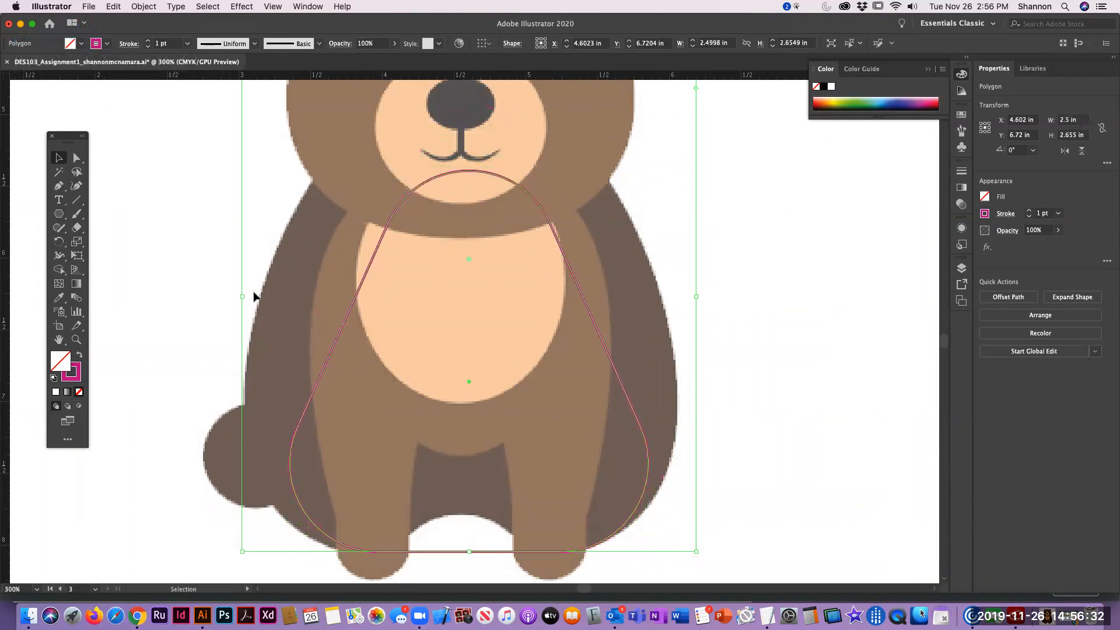
Stretch the rounded triangle outward on both sides and upward to about 2.92 × 3.25 in, its base aligned near the bear's feet.
key(super+minus)
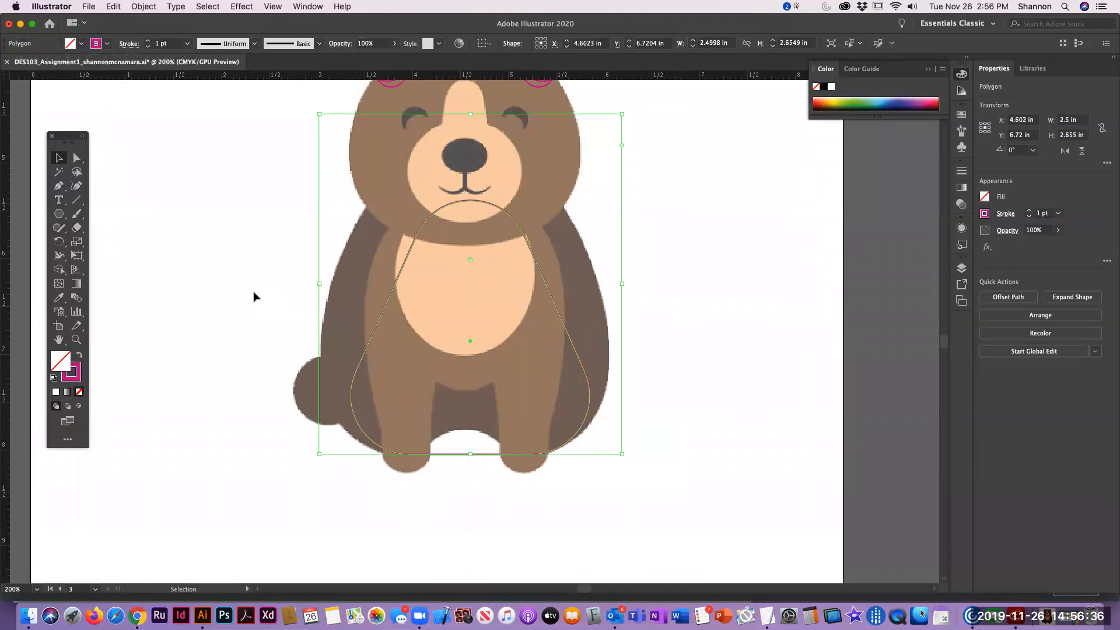
drag(320, 283, 298, 280)
drag(622, 285, 635, 286)
scroll(517, 296, up, 3)
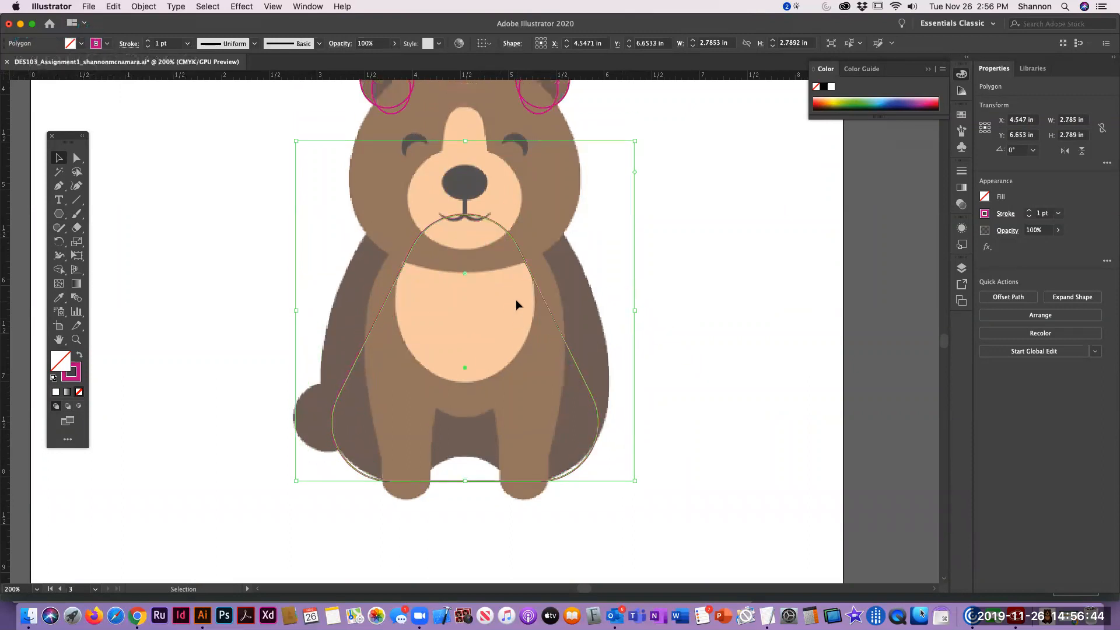
drag(462, 160, 463, 95)
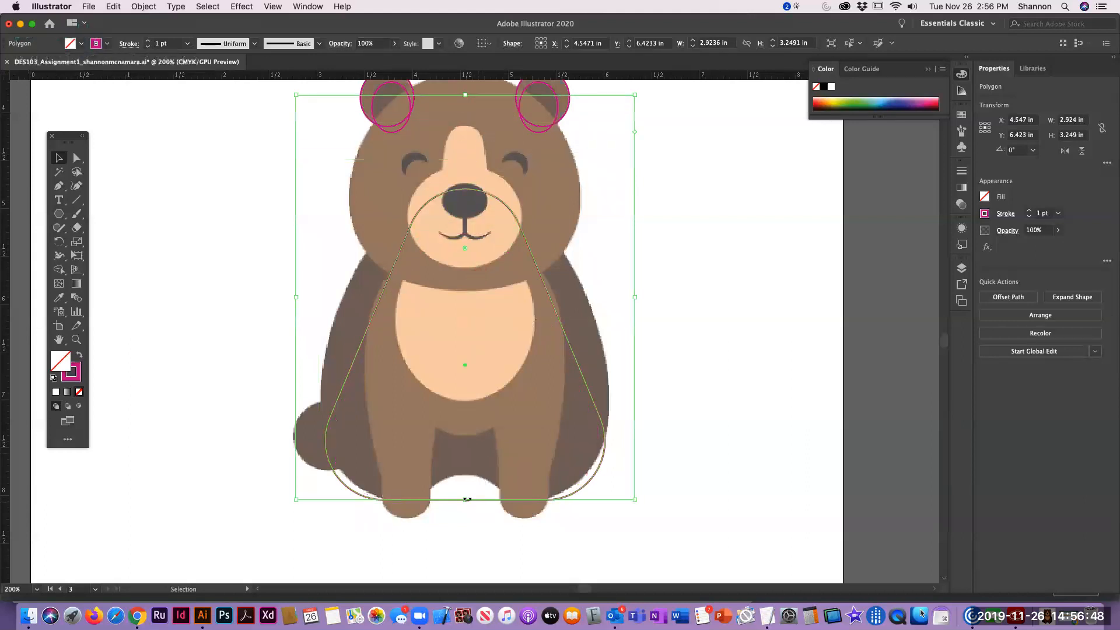
drag(466, 499, 465, 495)
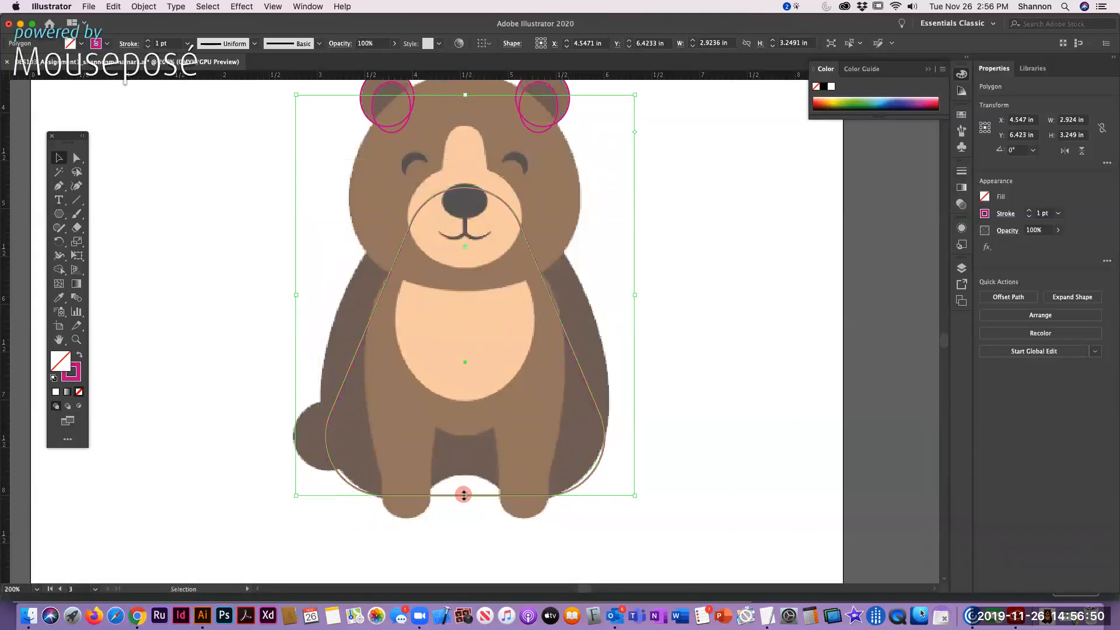
Round the body shape's corners further and stretch it taller and wider until its lower sides reach the bear's flanks.
scroll(463, 169, up, 3)
drag(466, 149, 465, 124)
drag(466, 285, 449, 333)
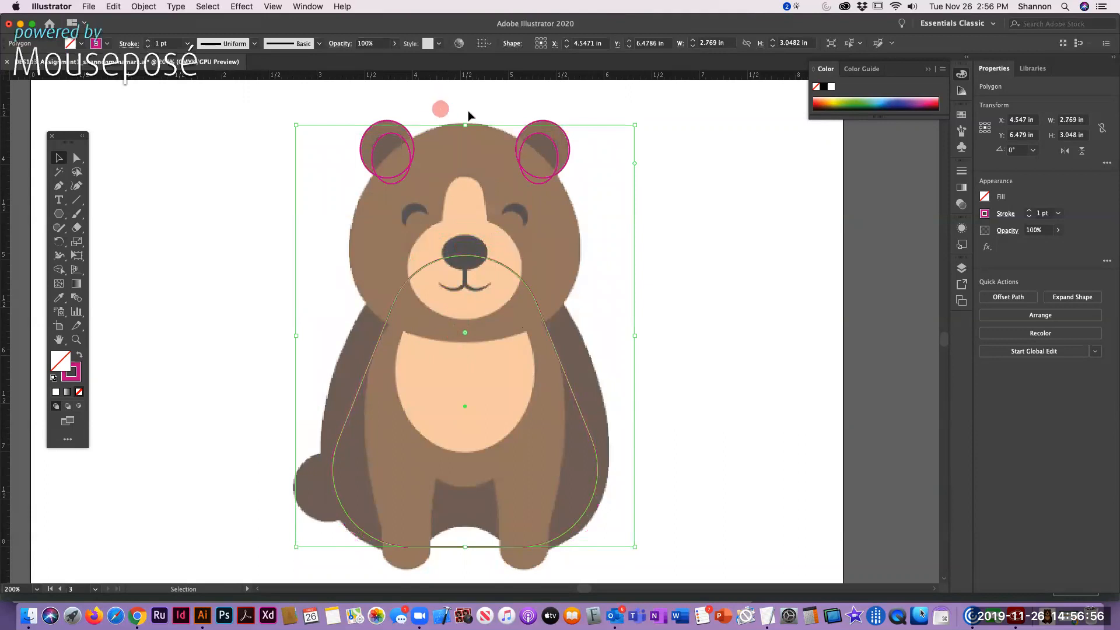
drag(465, 125, 465, 87)
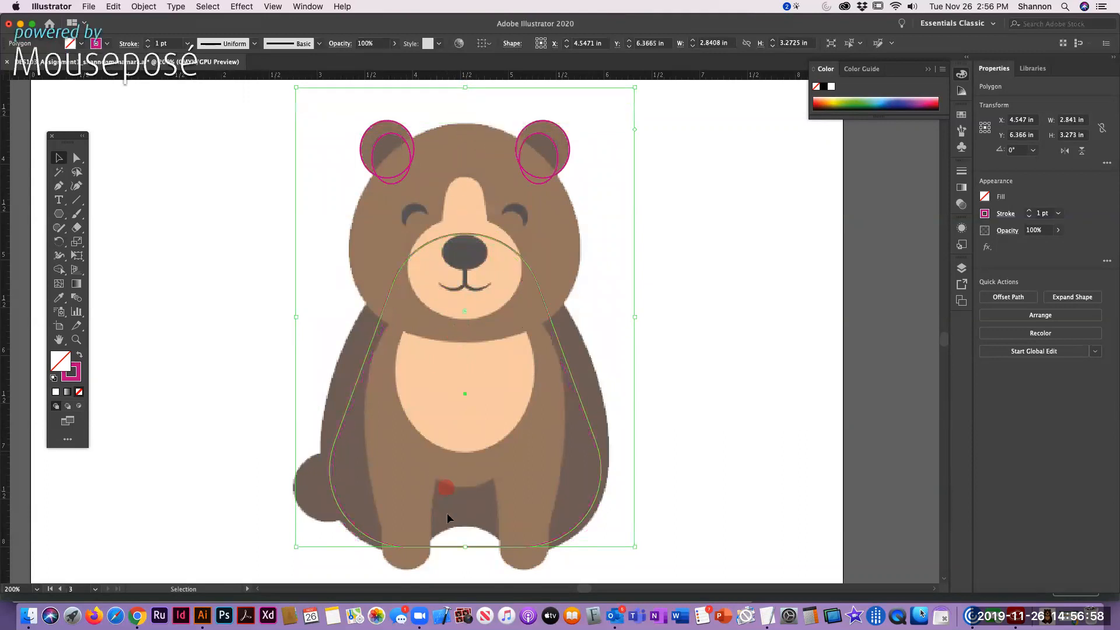
drag(296, 316, 287, 320)
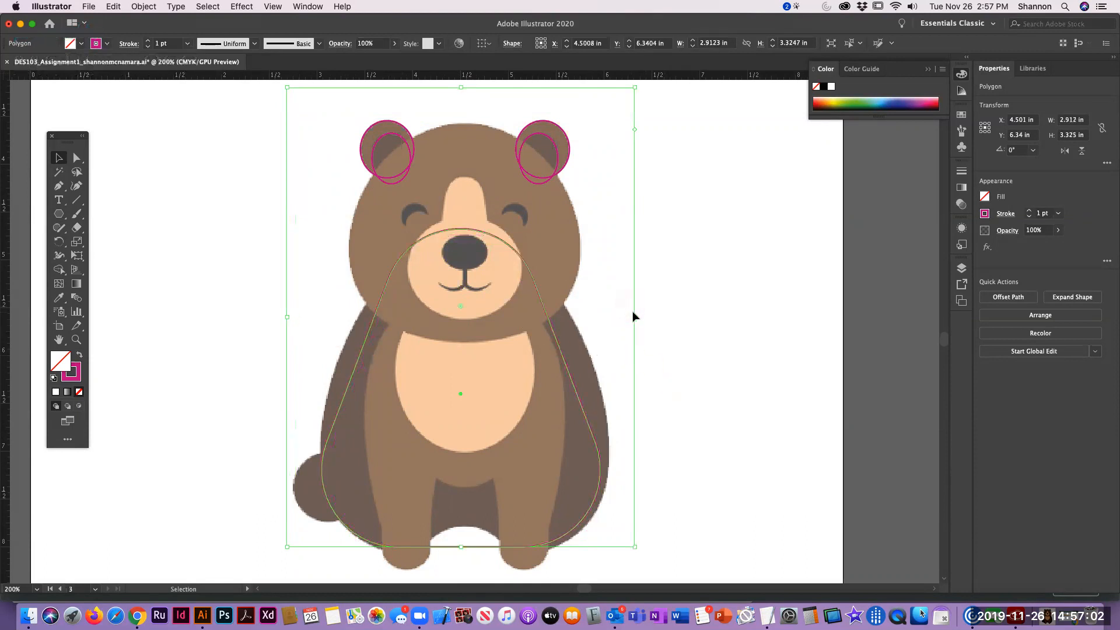
drag(634, 315, 643, 313)
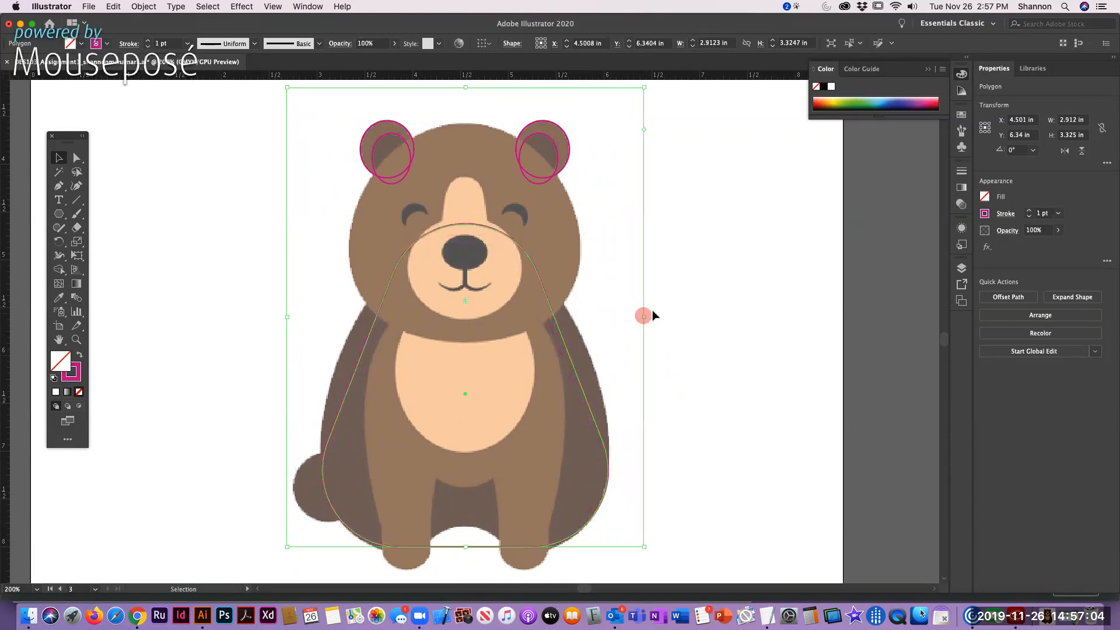
Increase the body shape's corner rounding again and extend its sides and base to about 3.02 × 3.22 in.
drag(464, 304, 448, 363)
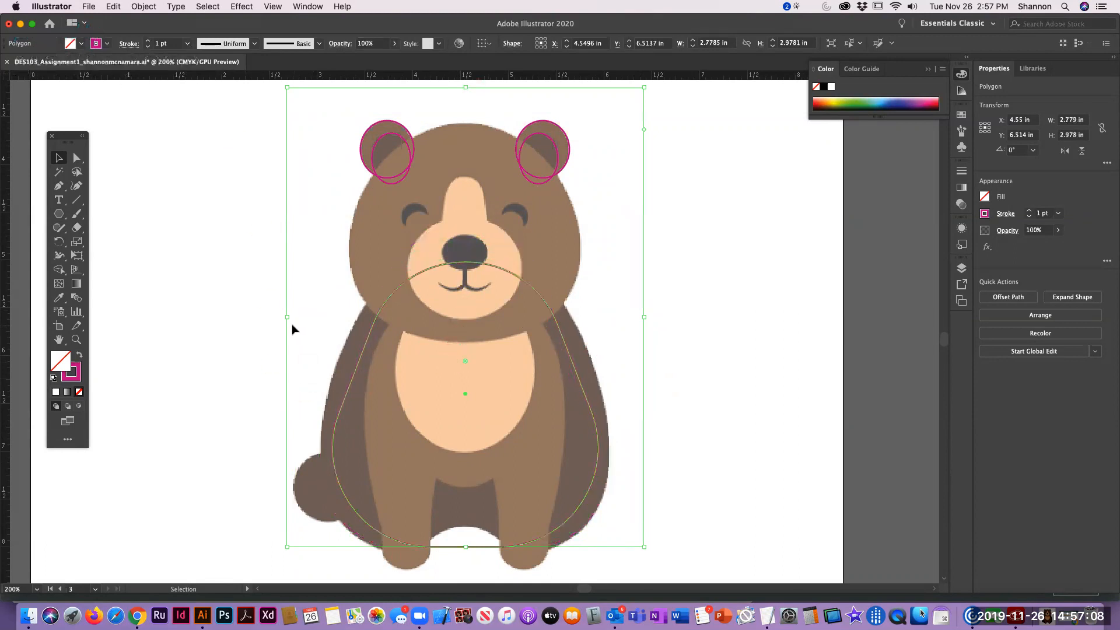
drag(288, 317, 272, 317)
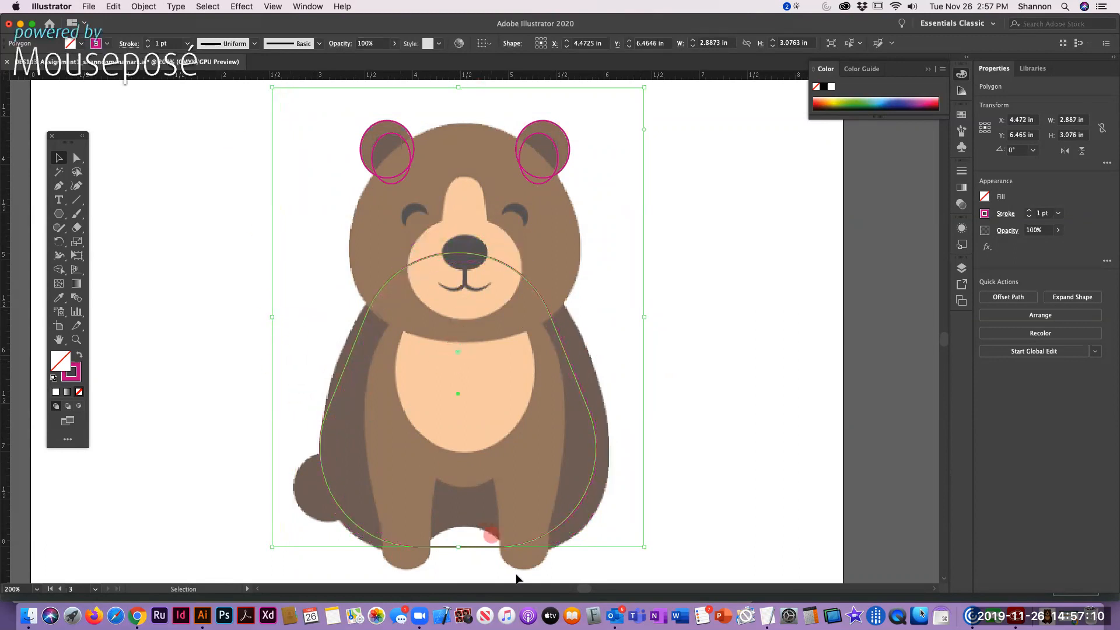
drag(461, 549, 457, 557)
drag(643, 320, 658, 320)
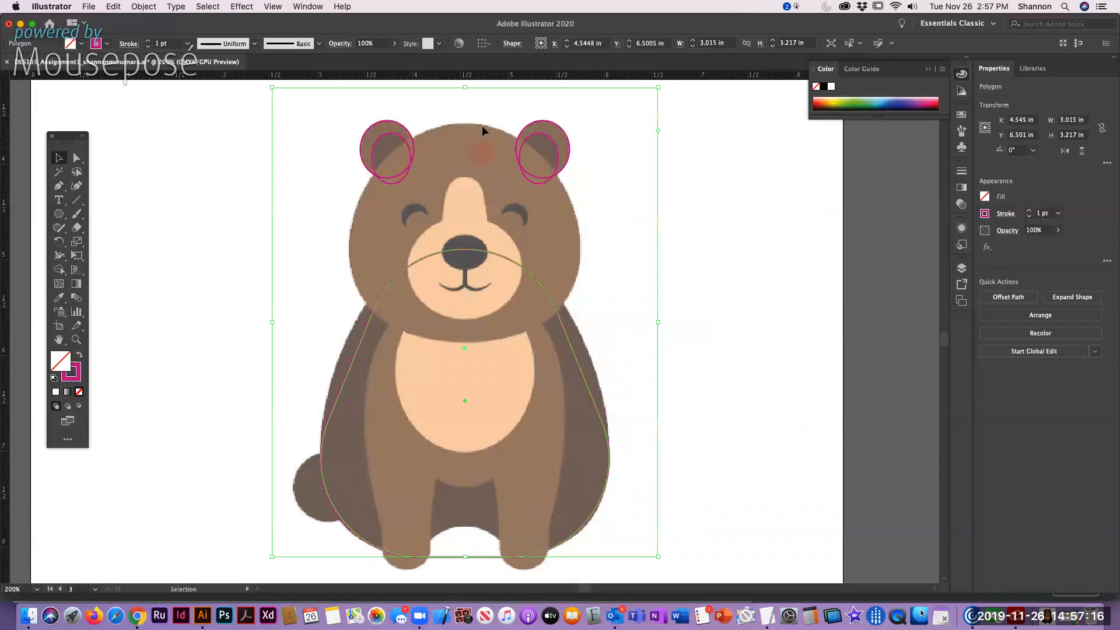
Extend the body shape upward and round its corners more, bringing it to about 3.14 × 3.54 in.
mouse_move(465, 88)
mouse_down()
mouse_move(467, 70)
mouse_move(458, 130)
mouse_move(470, 88)
mouse_up()
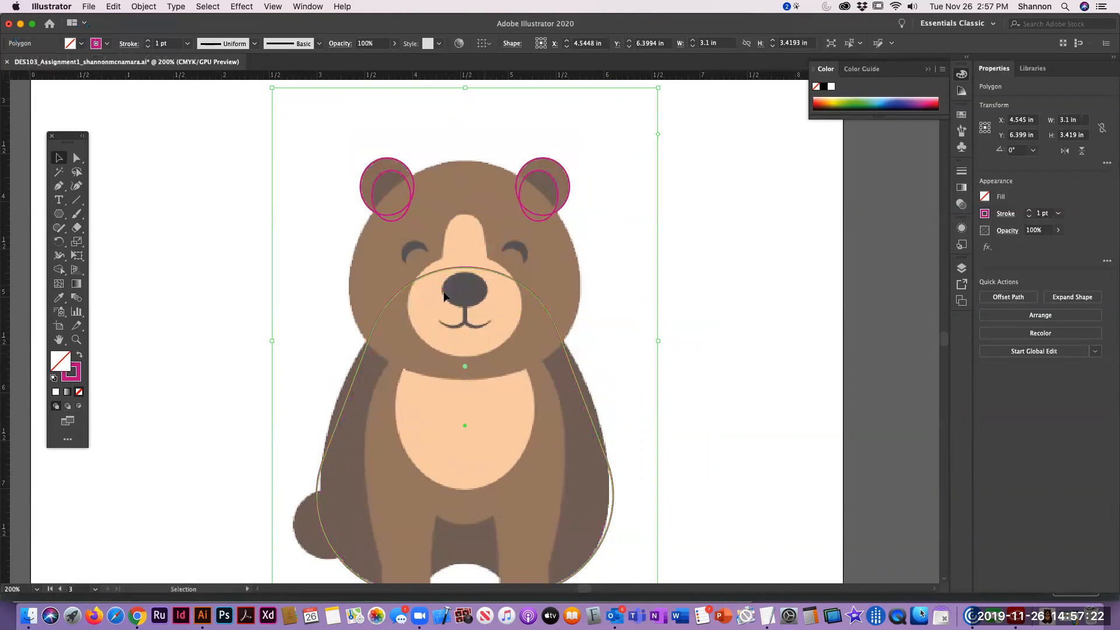
drag(464, 367, 457, 392)
drag(463, 90, 453, 117)
Fine-tune the body shape's corner rounding and lower its base to reach about 3.08 × 3.4 in, and deselect it.
scroll(540, 304, down, 3)
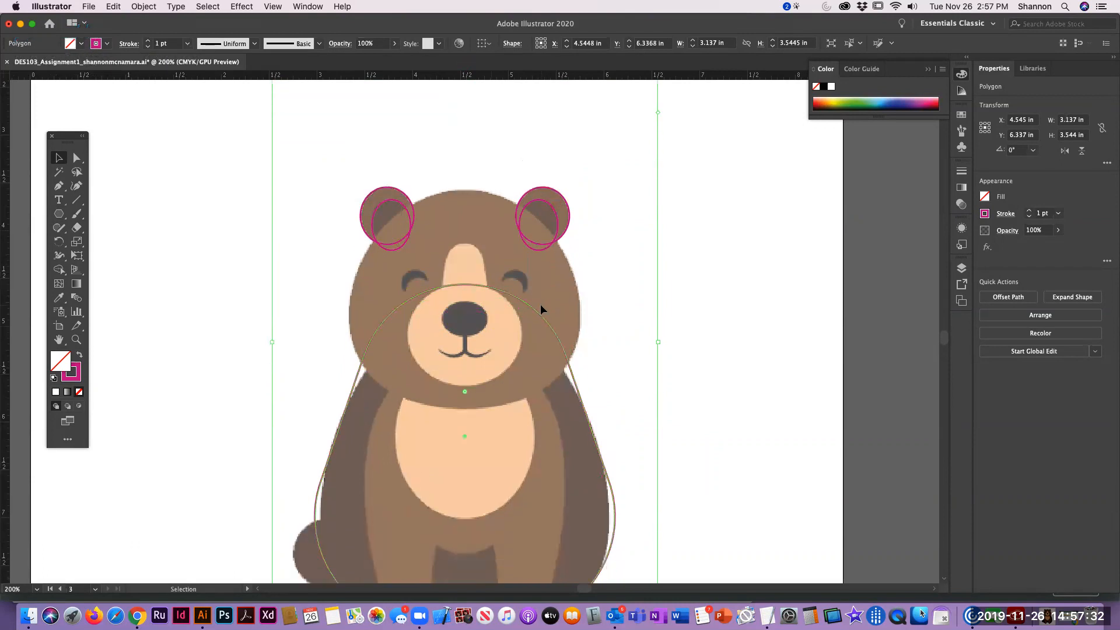
scroll(540, 304, down, 2)
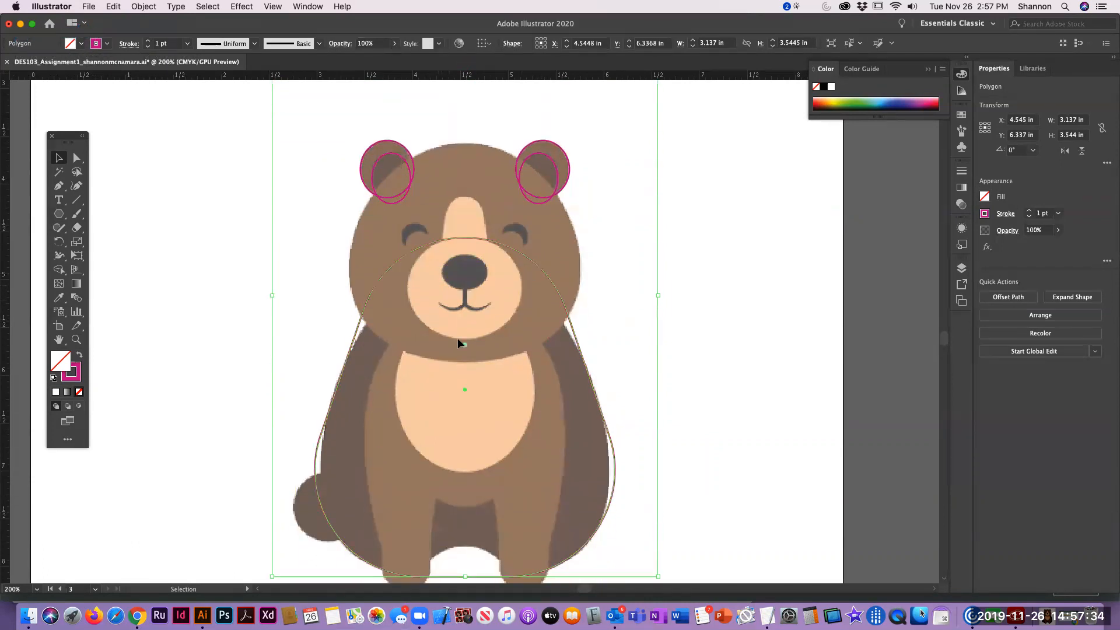
click(464, 358)
drag(464, 361, 464, 368)
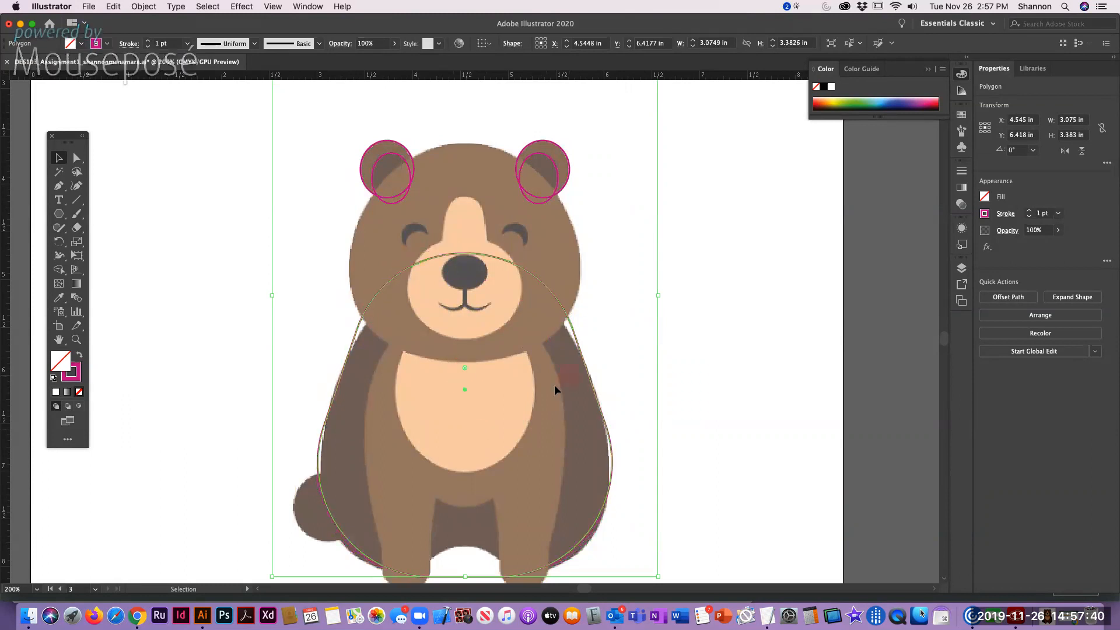
scroll(555, 388, down, 2)
drag(466, 553, 458, 557)
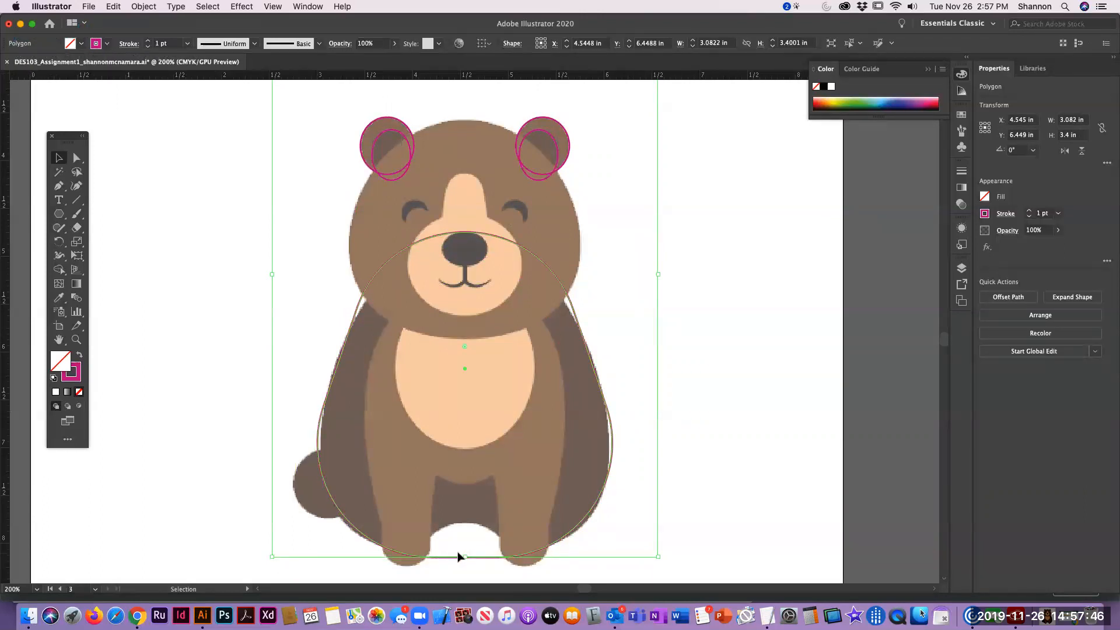
click(734, 376)
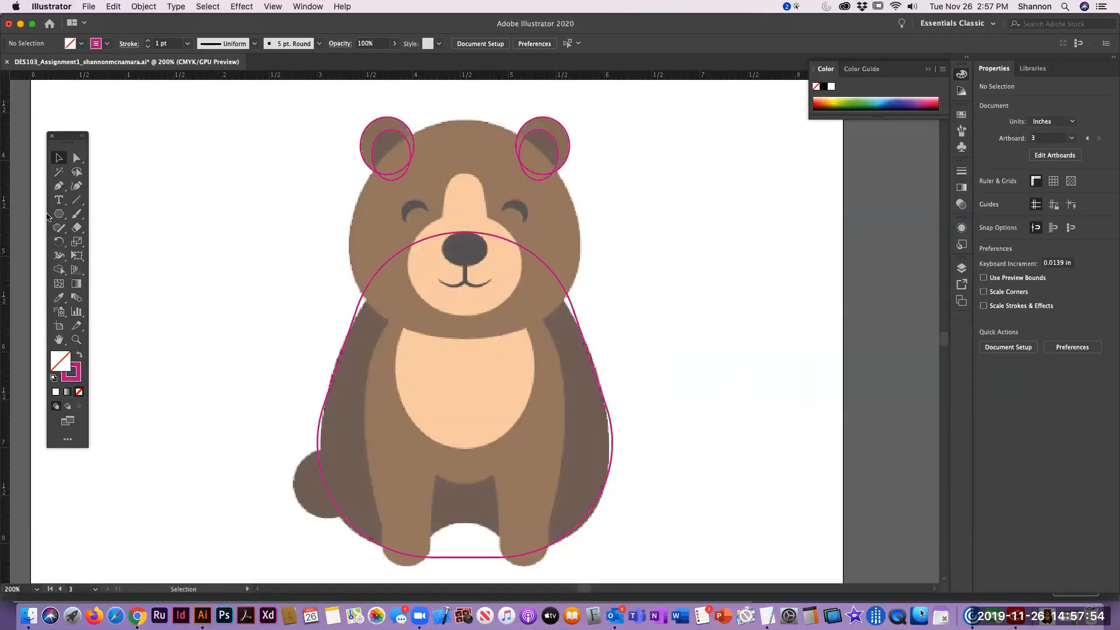
Draw a circle over the bear's tail with the Ellipse tool, overlapping the body outline, and deselect it.
drag(59, 213, 113, 243)
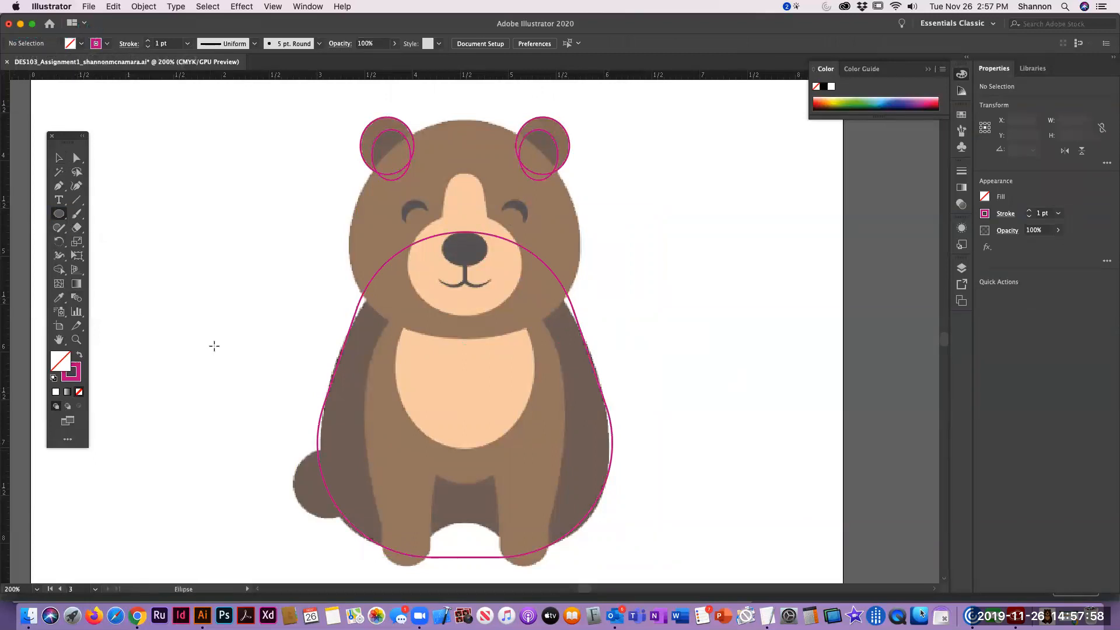
key(shift)
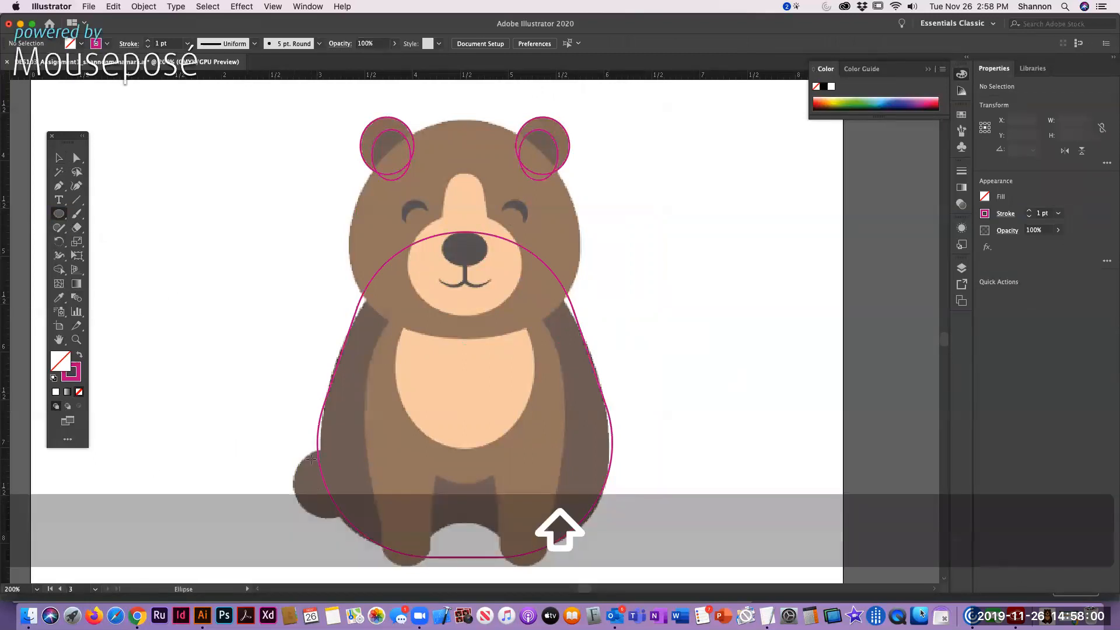
key(shift)
drag(294, 449, 346, 511)
drag(349, 513, 366, 518)
key(v)
click(654, 299)
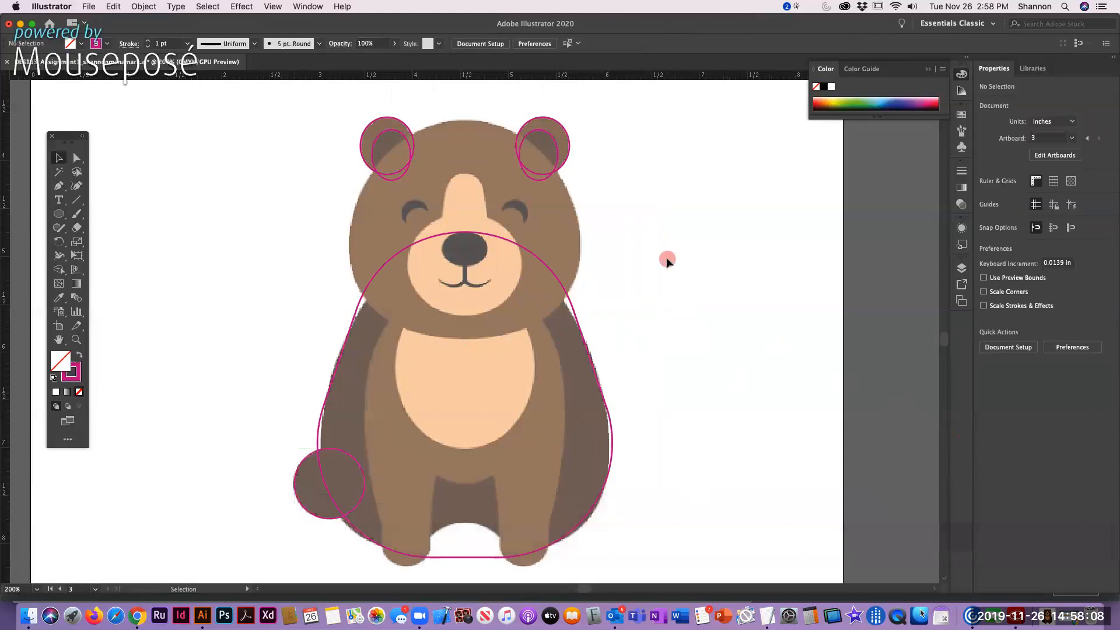
Show the Pathfinder options and place them beside the bear, clear of the artwork.
click(309, 6)
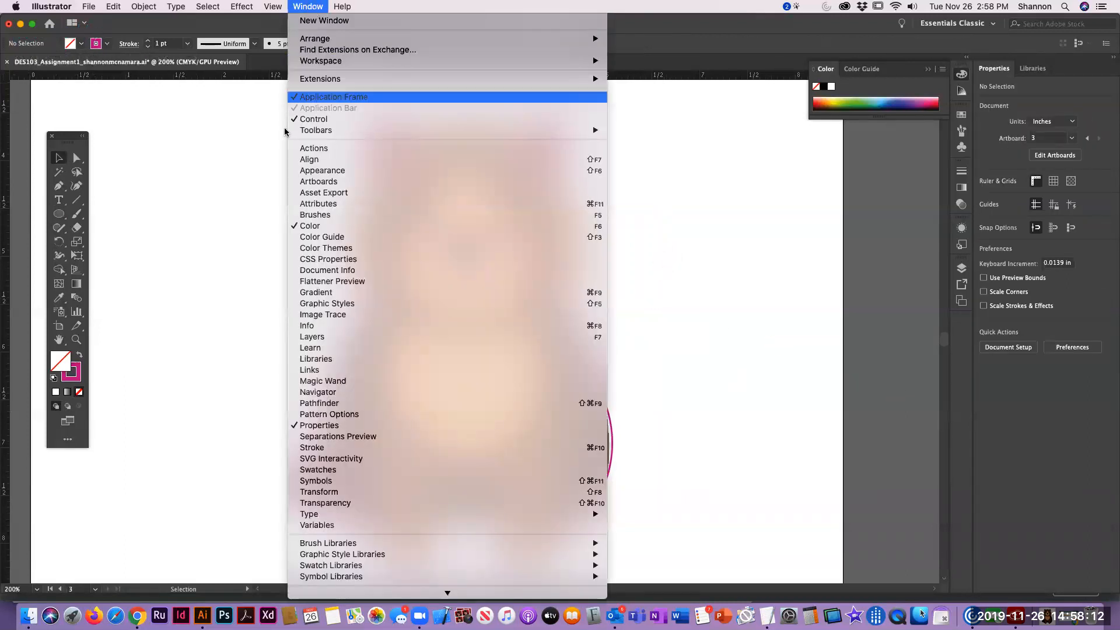
click(327, 404)
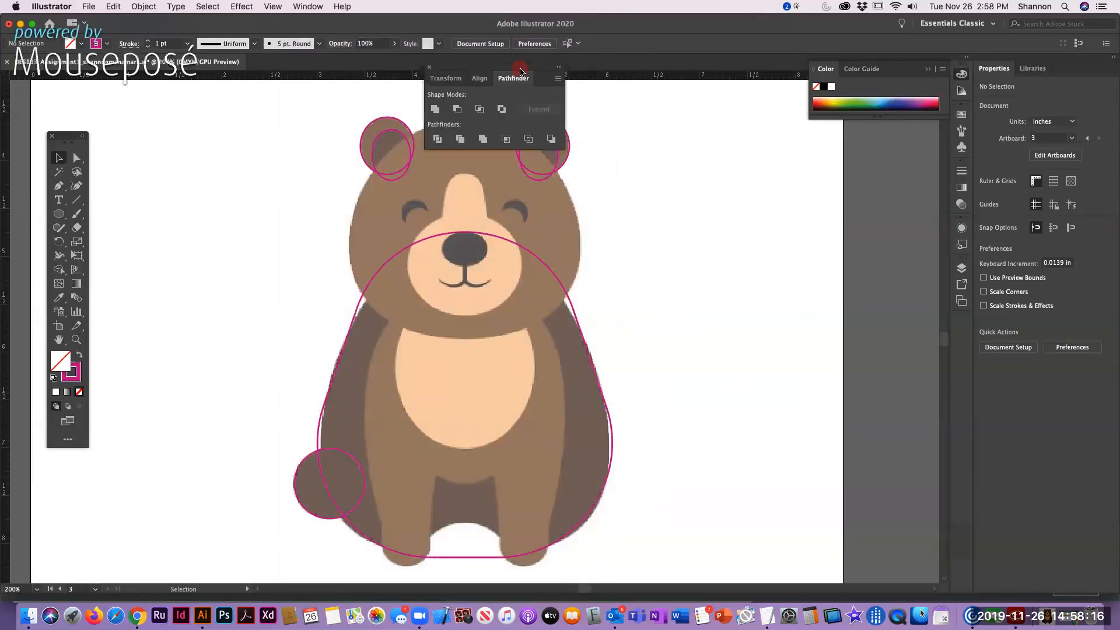
drag(522, 75, 772, 187)
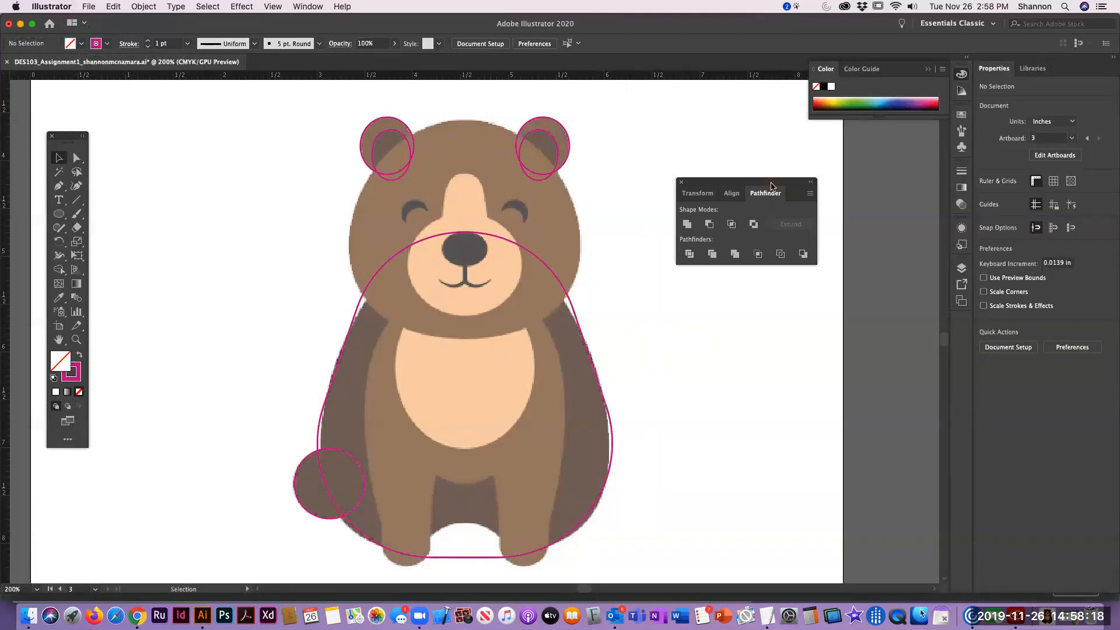
Select the tail circle together with the body shape, unite them into one outline, and deselect it.
click(58, 160)
drag(250, 414, 372, 549)
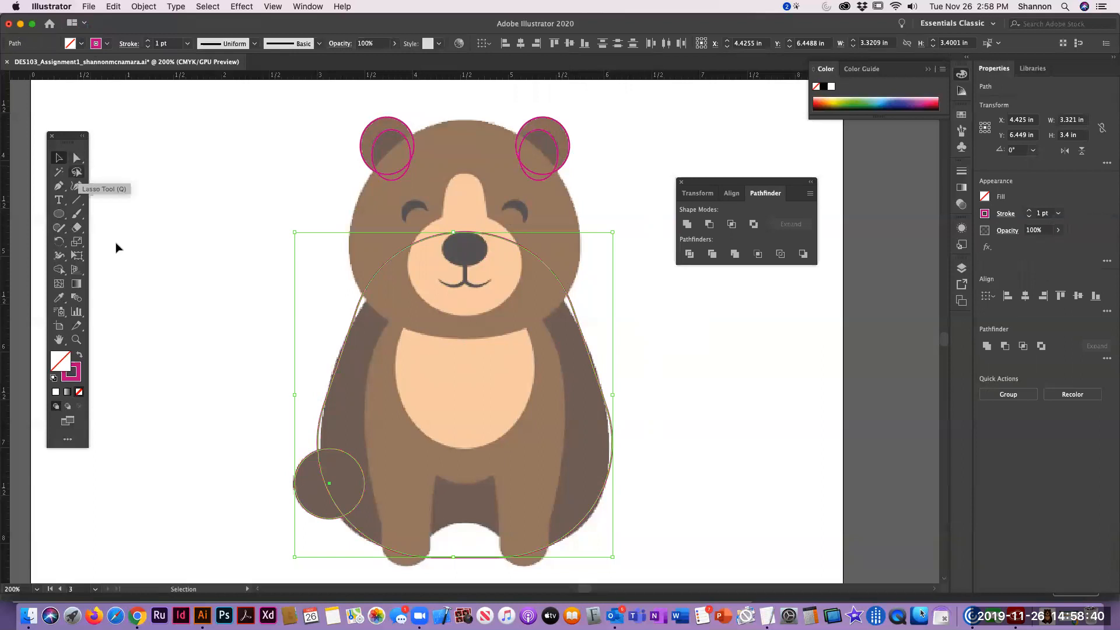
click(687, 226)
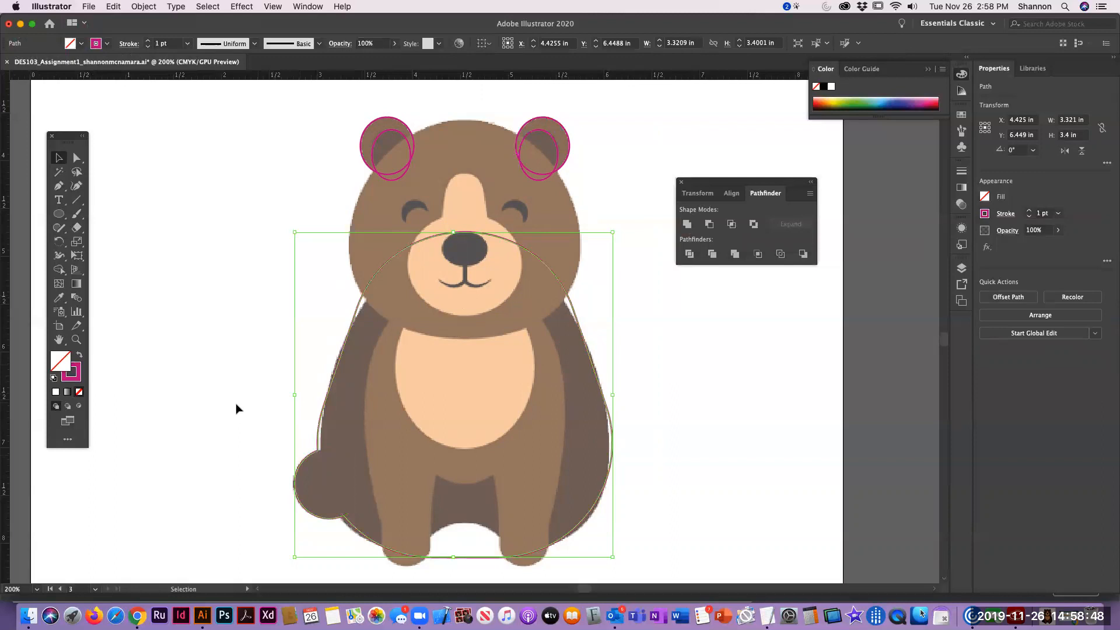
click(295, 511)
click(312, 453)
click(706, 383)
Draw an ellipse about 1.09 × 0.92 in between the bear's feet, fitting its upper curve to the gap, and deselect it.
scroll(588, 460, down, 1)
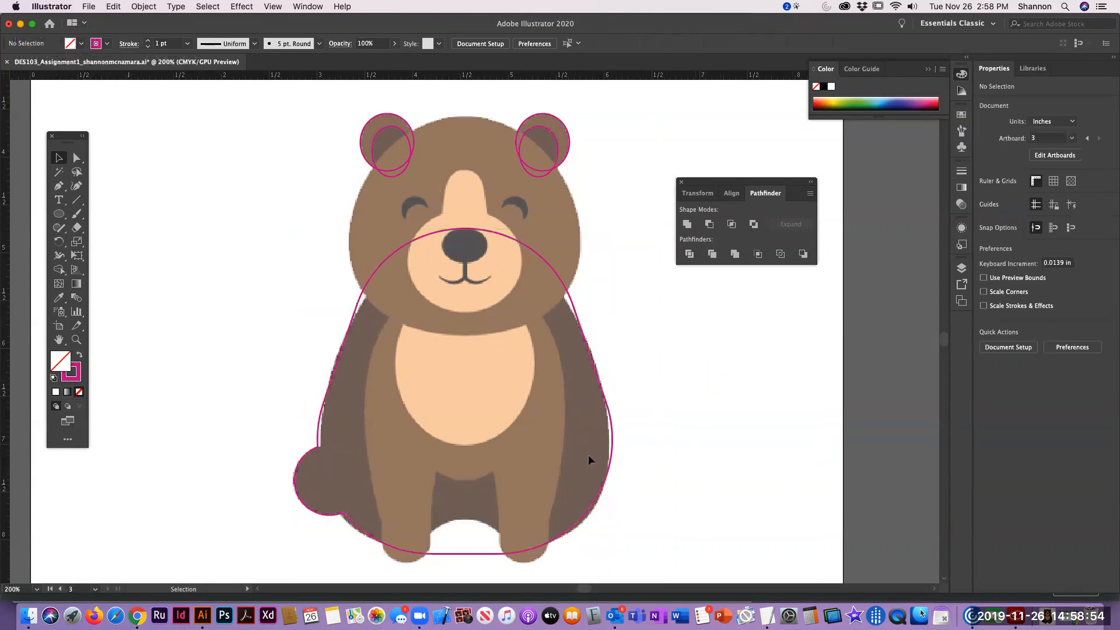
scroll(514, 485, down, 3)
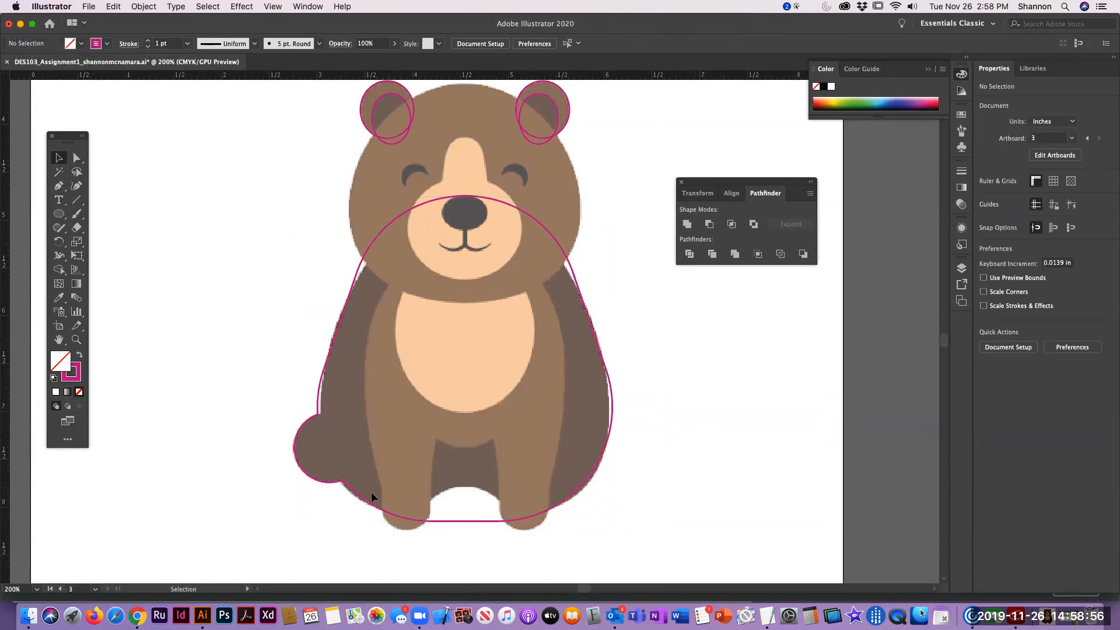
scroll(531, 482, down, 4)
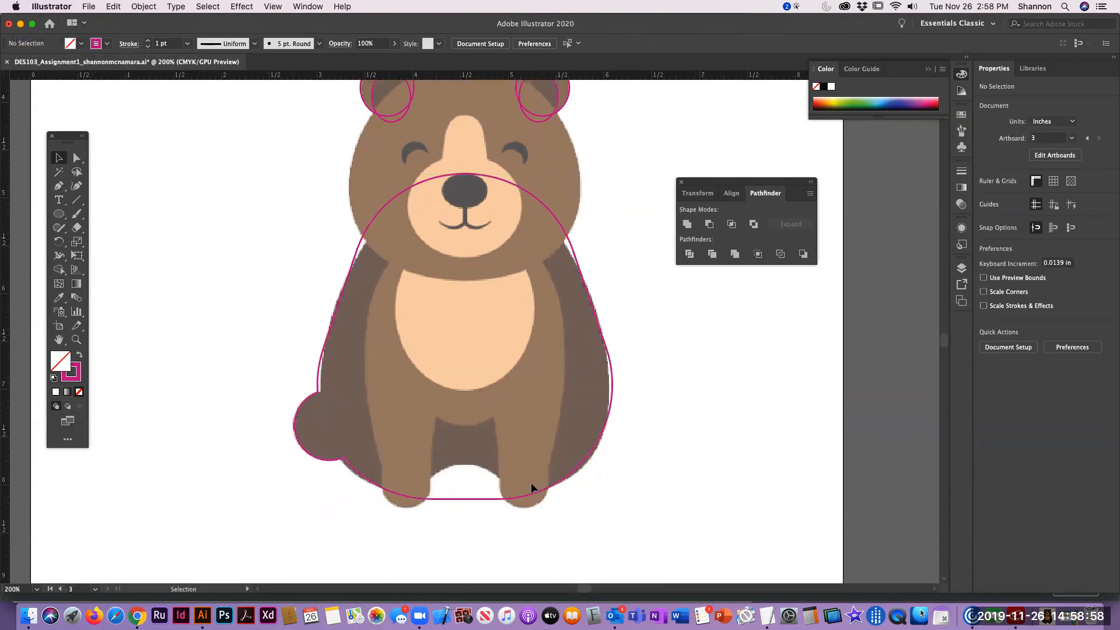
click(59, 214)
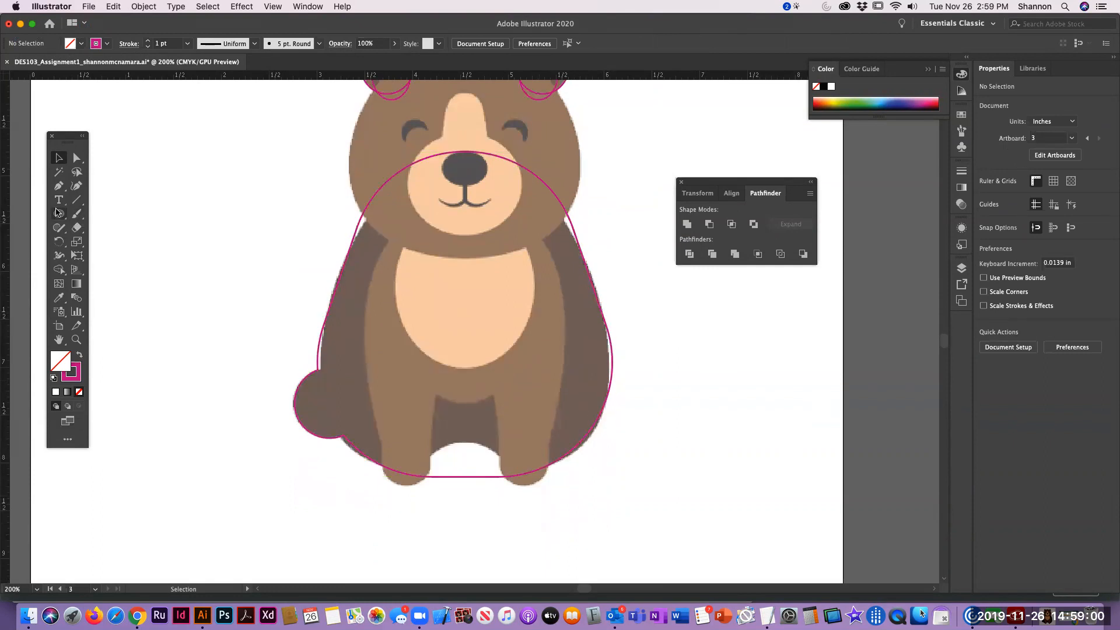
drag(388, 449, 544, 530)
click(59, 158)
drag(388, 490, 407, 489)
drag(544, 490, 522, 490)
drag(465, 449, 465, 443)
drag(411, 491, 417, 490)
drag(519, 487, 517, 487)
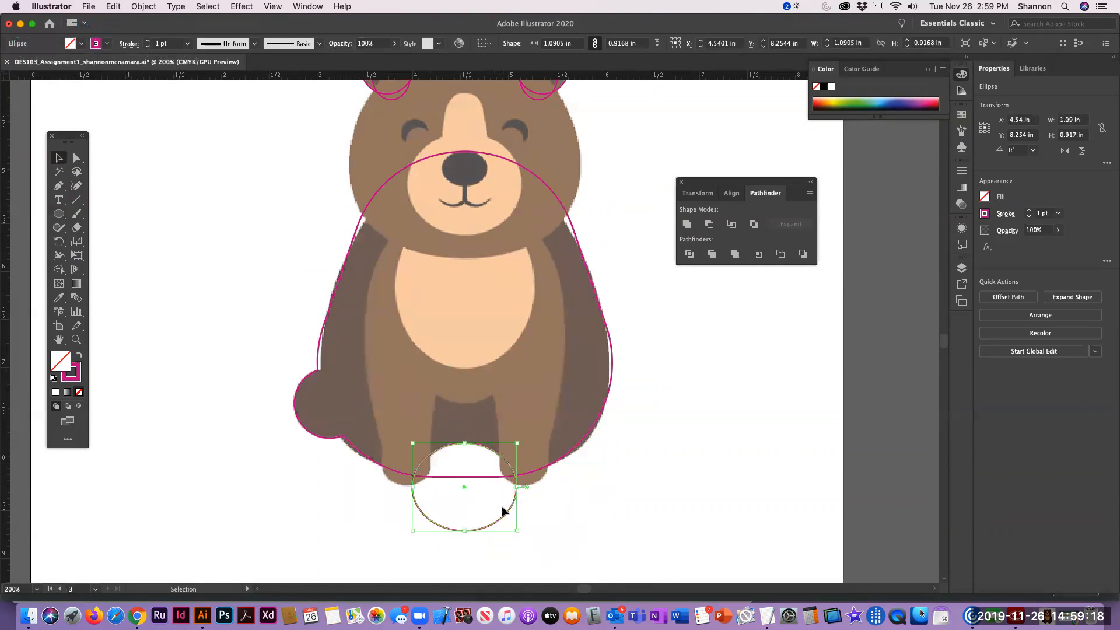
click(610, 532)
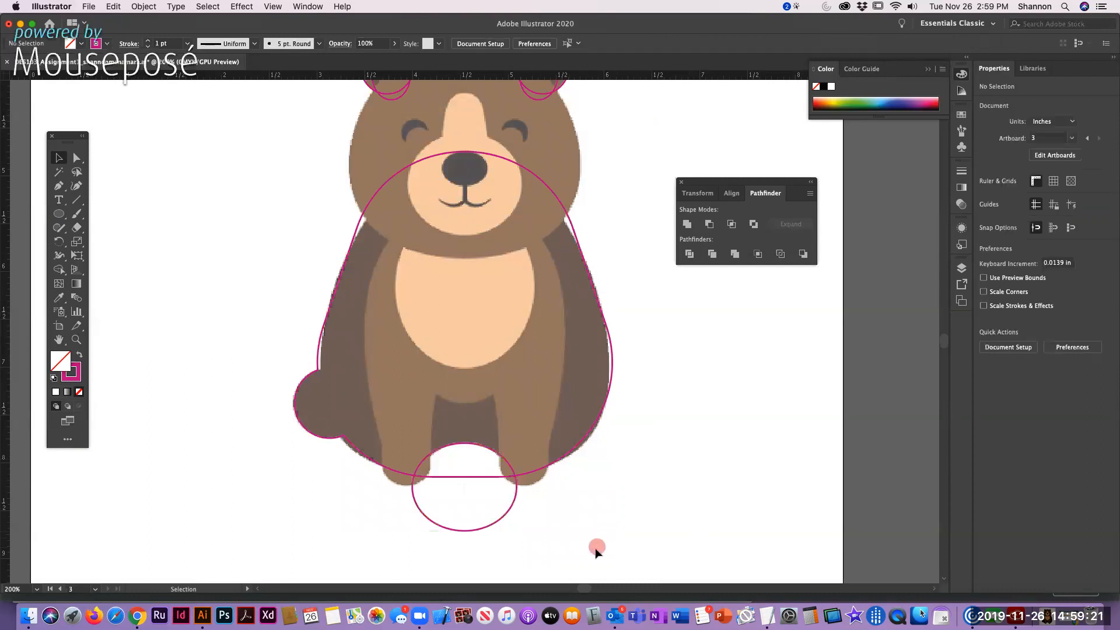
Select the ellipse between the feet together with the body outline, subtract it with Minus Front, and deselect the result.
shift+click(503, 517)
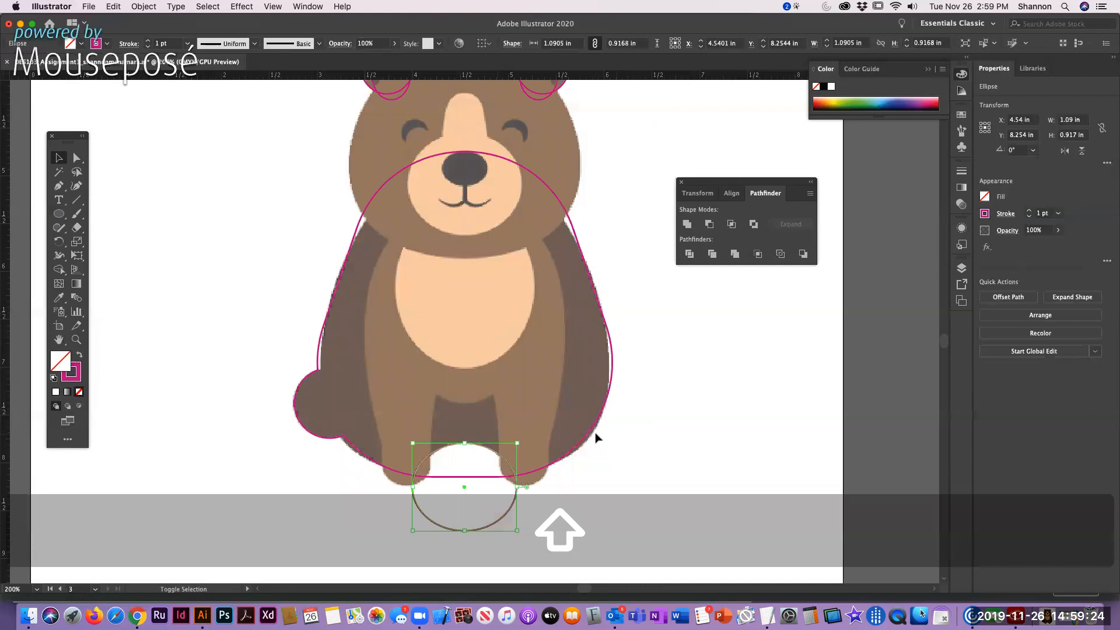
shift+click(588, 437)
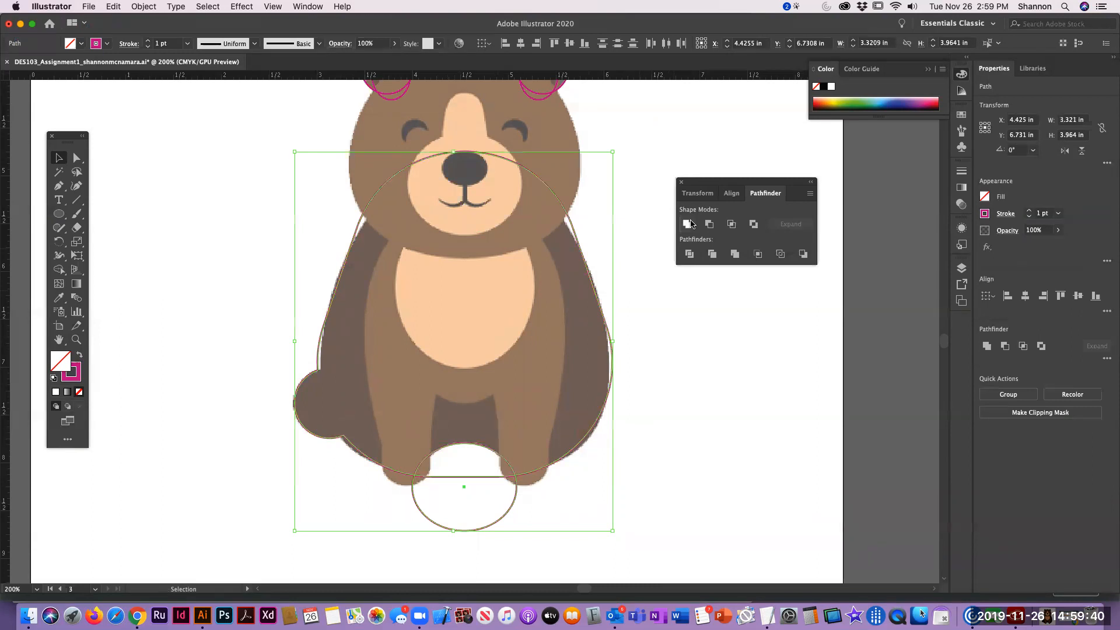
click(710, 224)
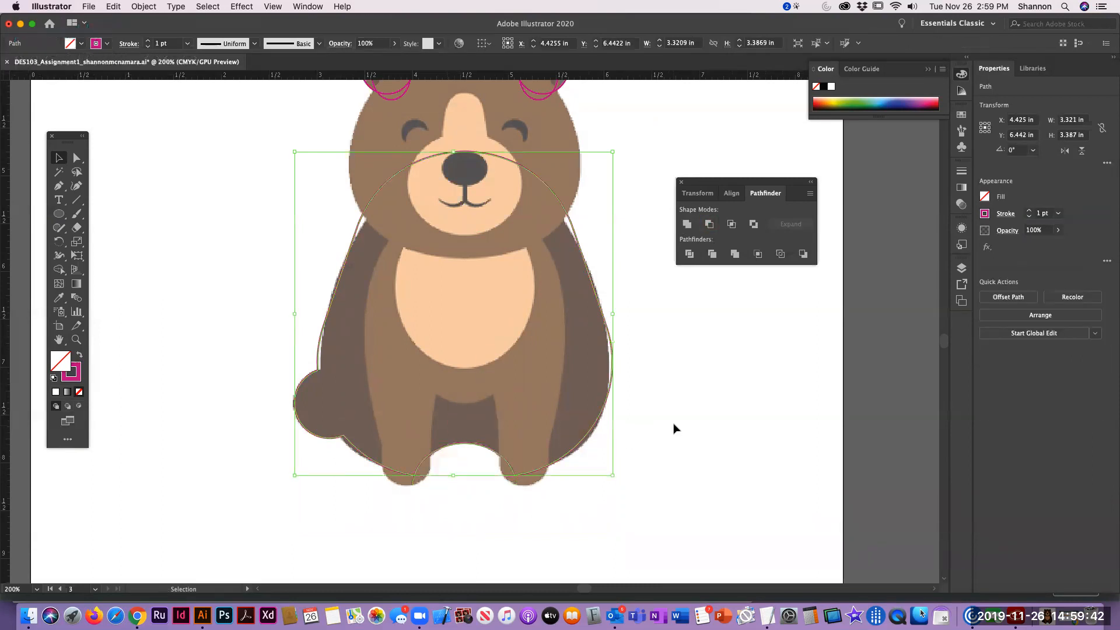
click(425, 493)
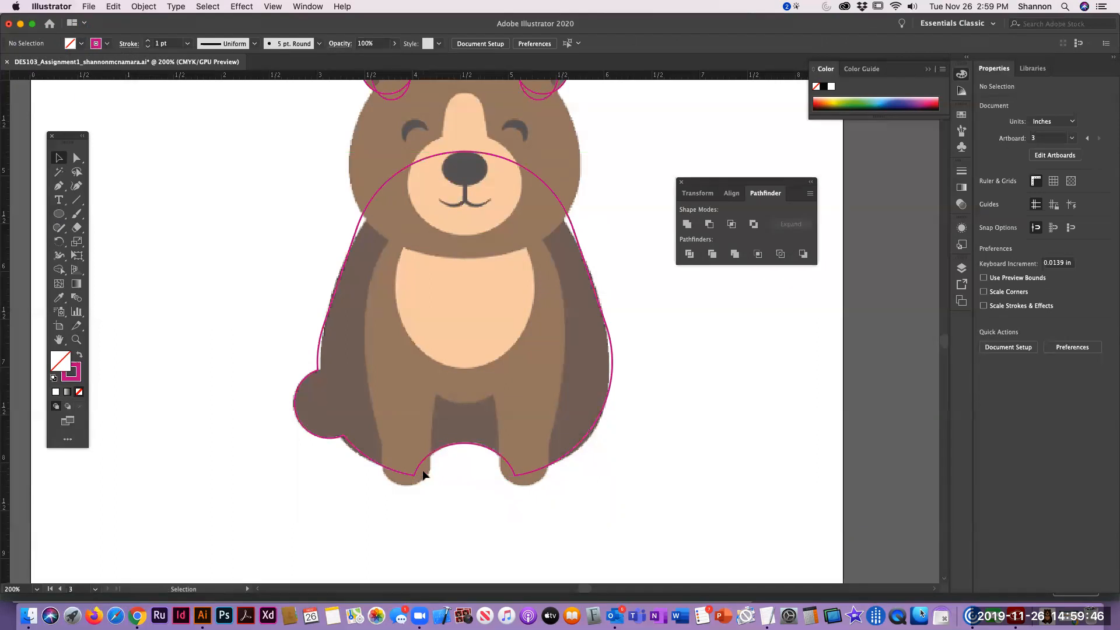
click(669, 447)
Draw an ellipse about 1.78 × 1.93 in over the bear's lighter brown torso, fine-tune its width, and deselect it.
scroll(669, 447, up, 1)
scroll(669, 447, up, 2)
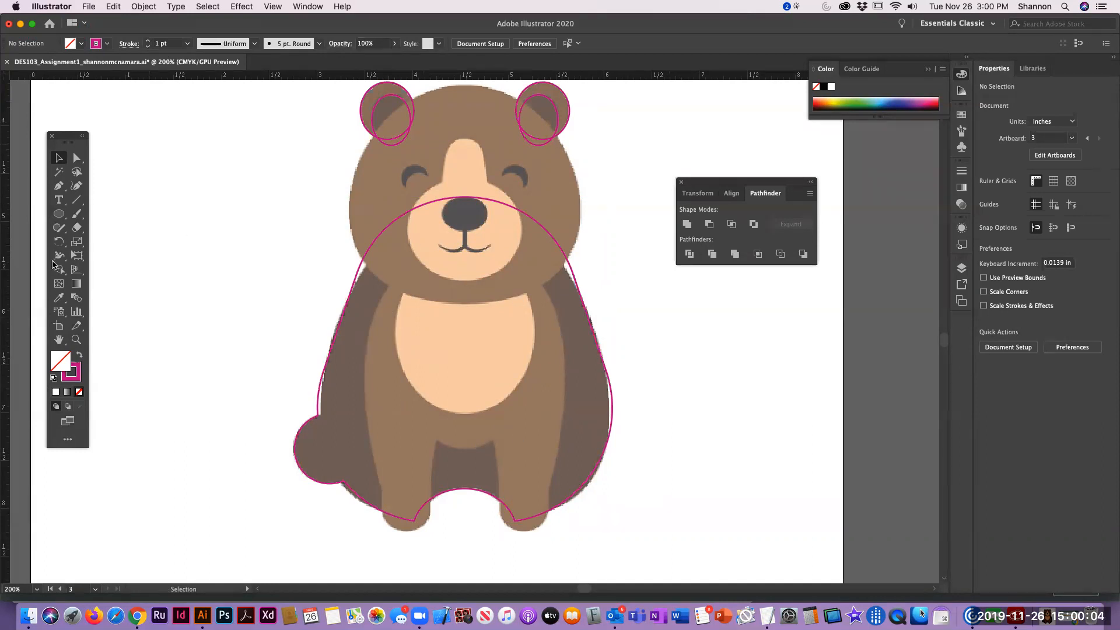
click(53, 211)
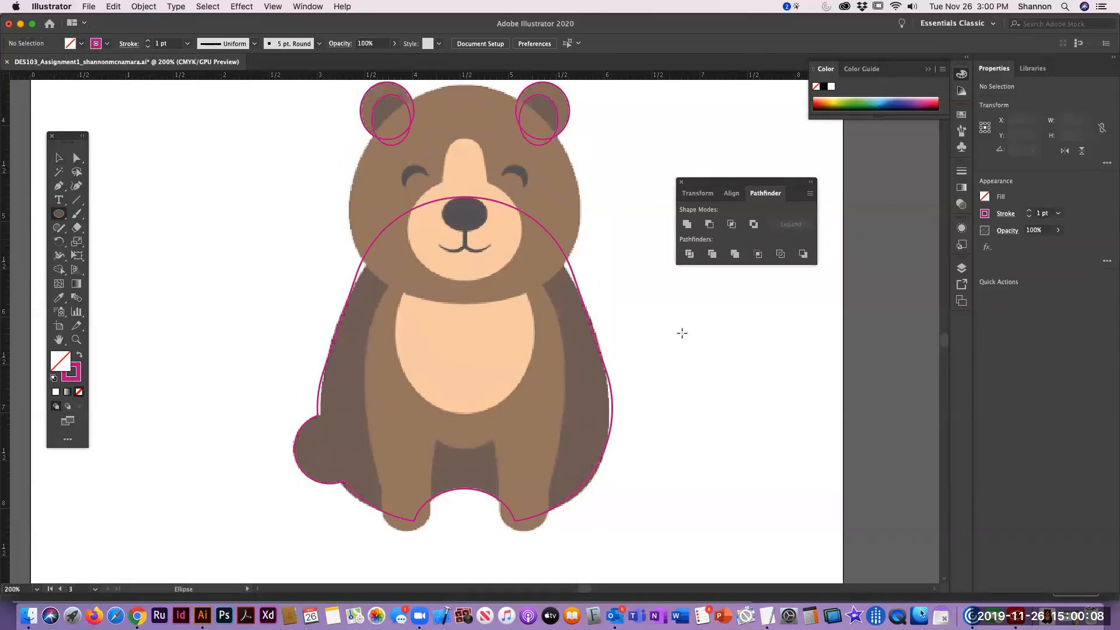
drag(382, 263, 553, 447)
key(v)
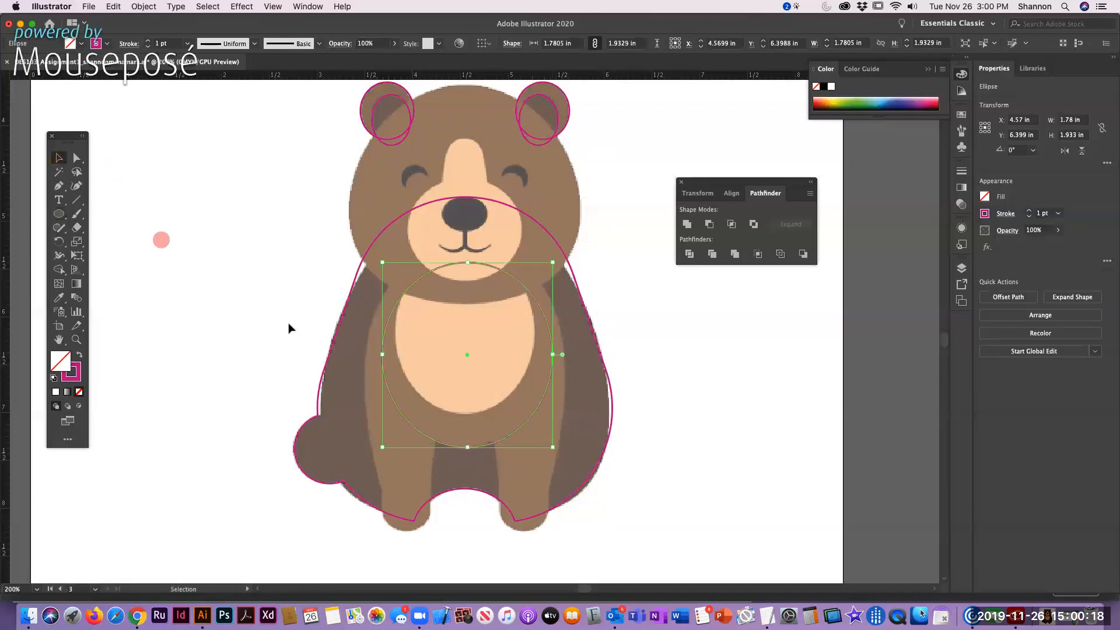
drag(383, 356, 384, 357)
click(688, 376)
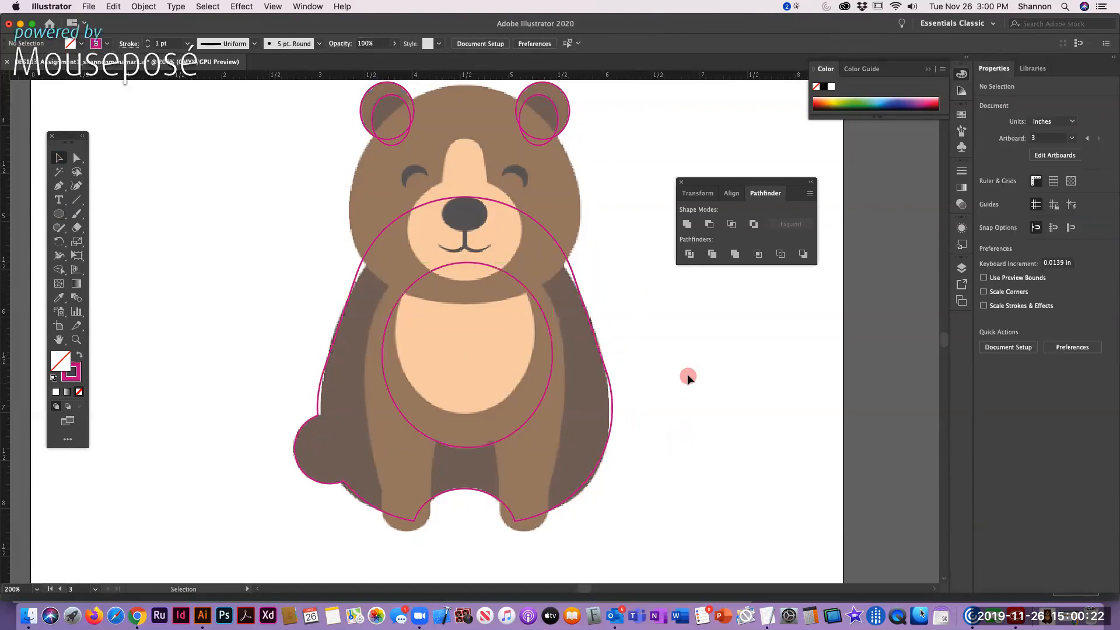
click(547, 323)
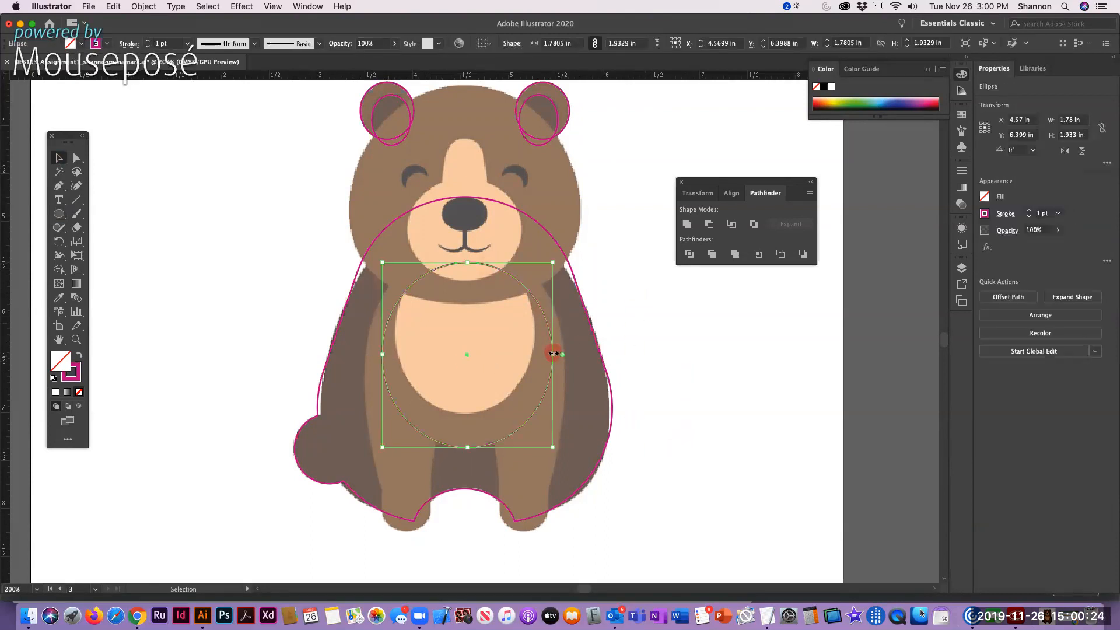
drag(555, 355, 551, 356)
click(703, 458)
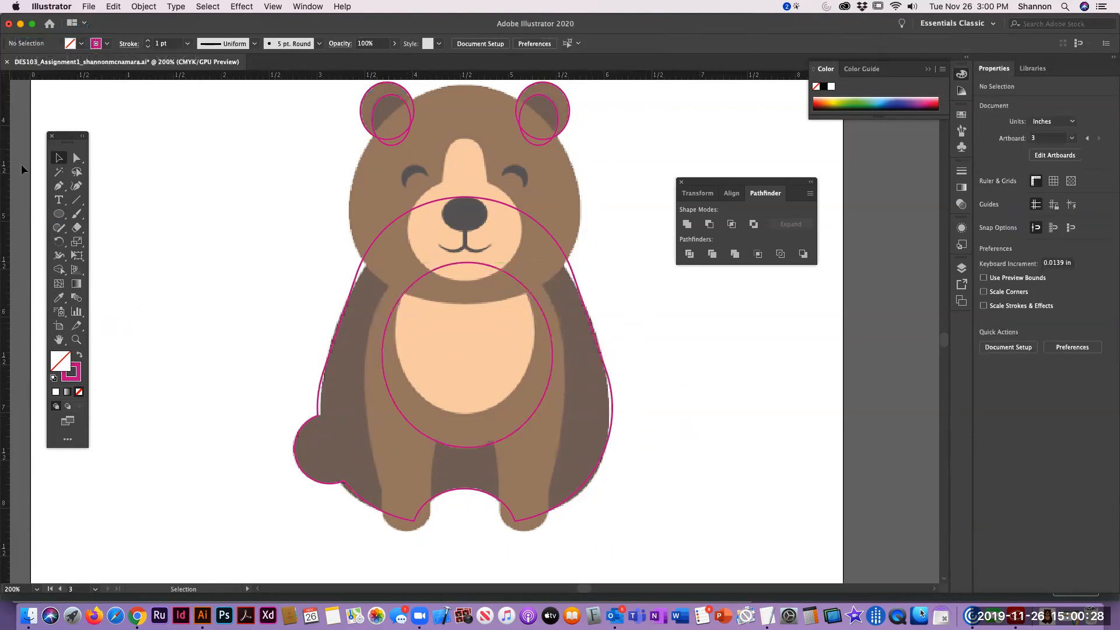
Draw a tall ellipse about 0.77 × 2.43 in along the bear's left front leg up to the shoulder, and deselect it.
click(58, 215)
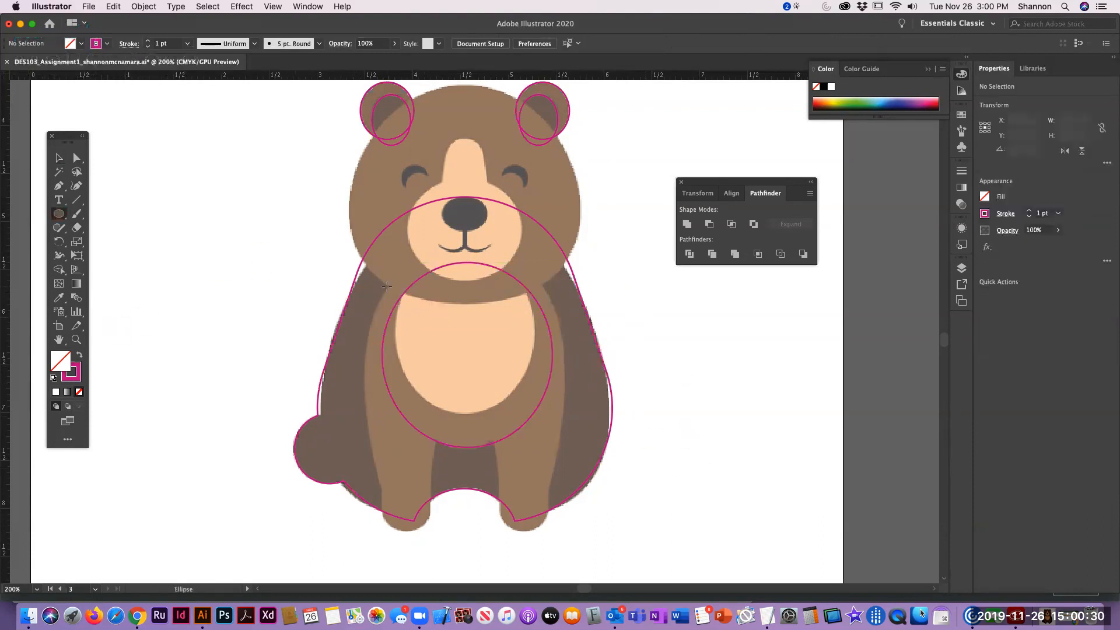
drag(367, 330, 437, 507)
click(58, 158)
drag(402, 337, 403, 282)
drag(368, 392, 366, 392)
drag(437, 393, 437, 393)
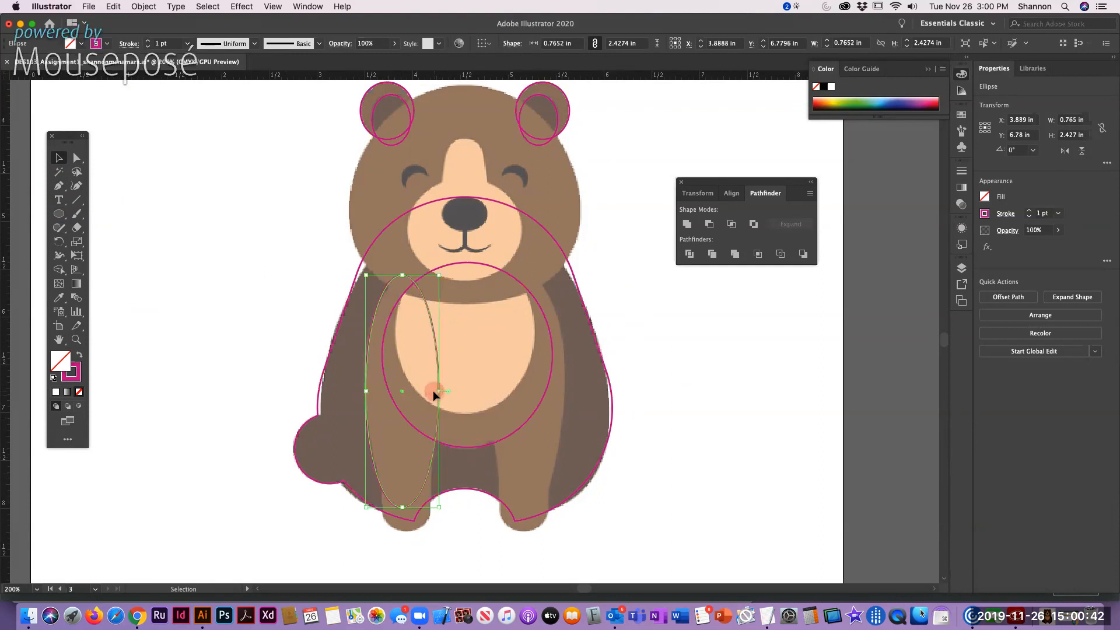
click(564, 365)
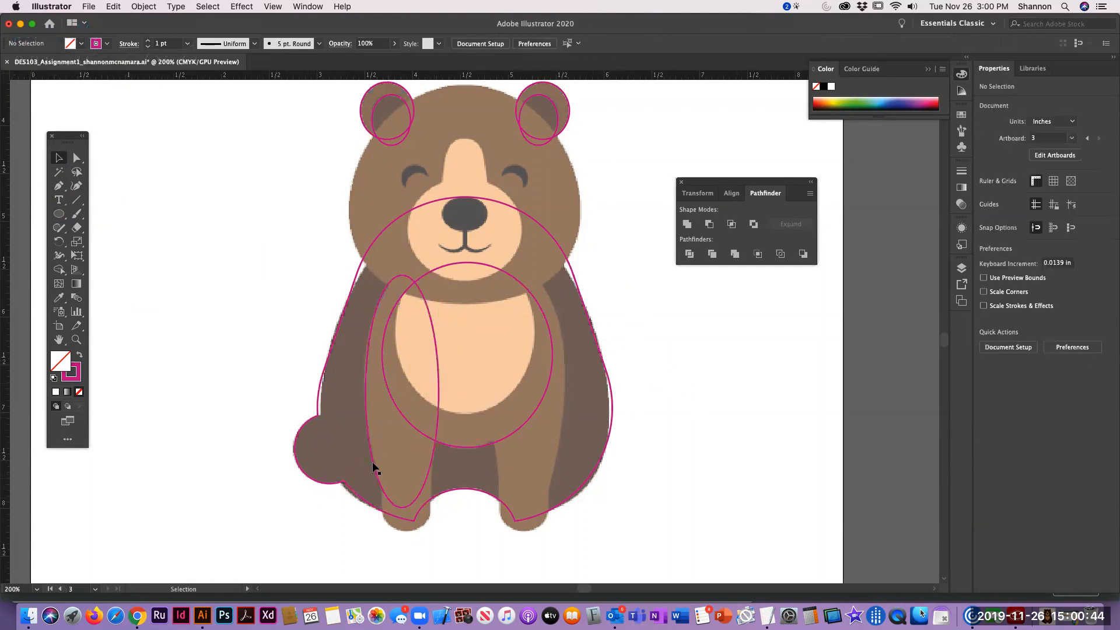
Duplicate the tall leg ellipse straight across onto the right front leg, and deselect the copy.
click(368, 440)
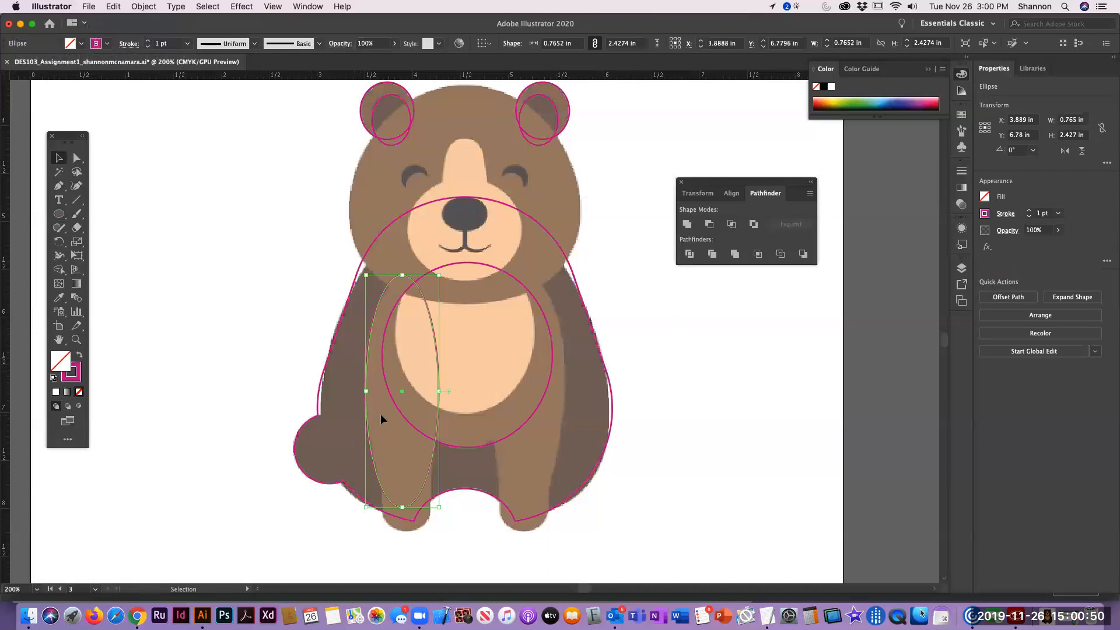
key(alt)
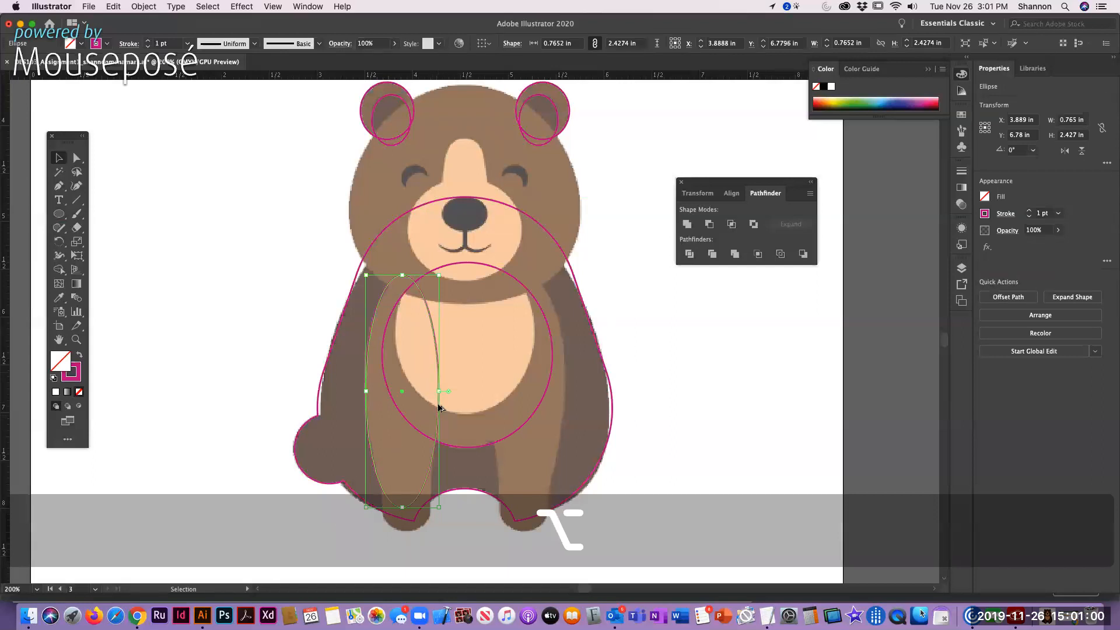
drag(439, 405, 561, 415)
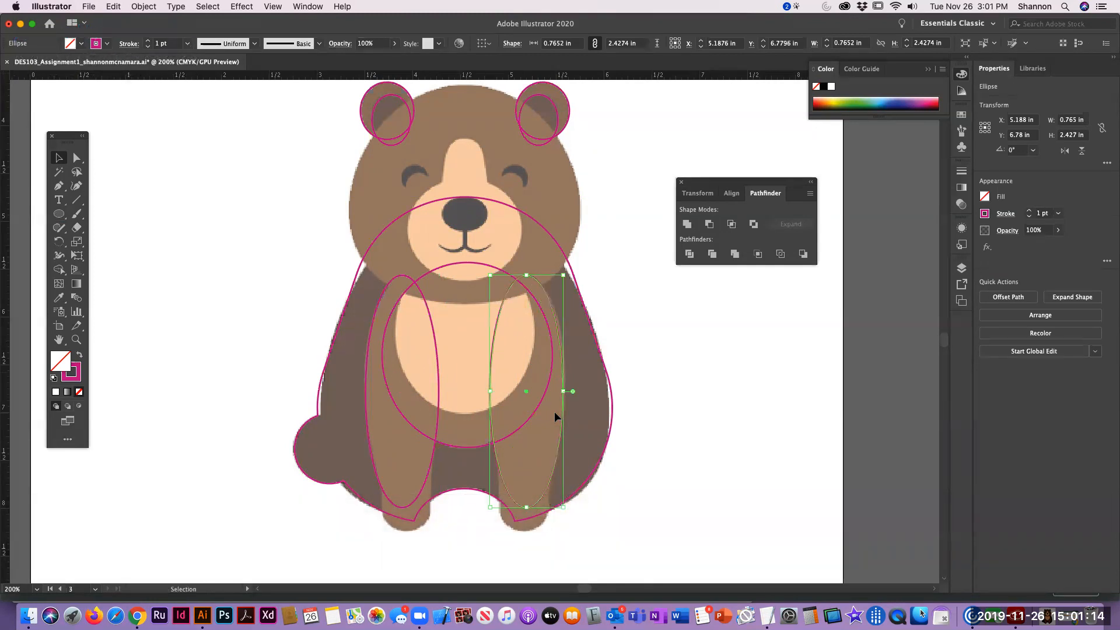
click(673, 456)
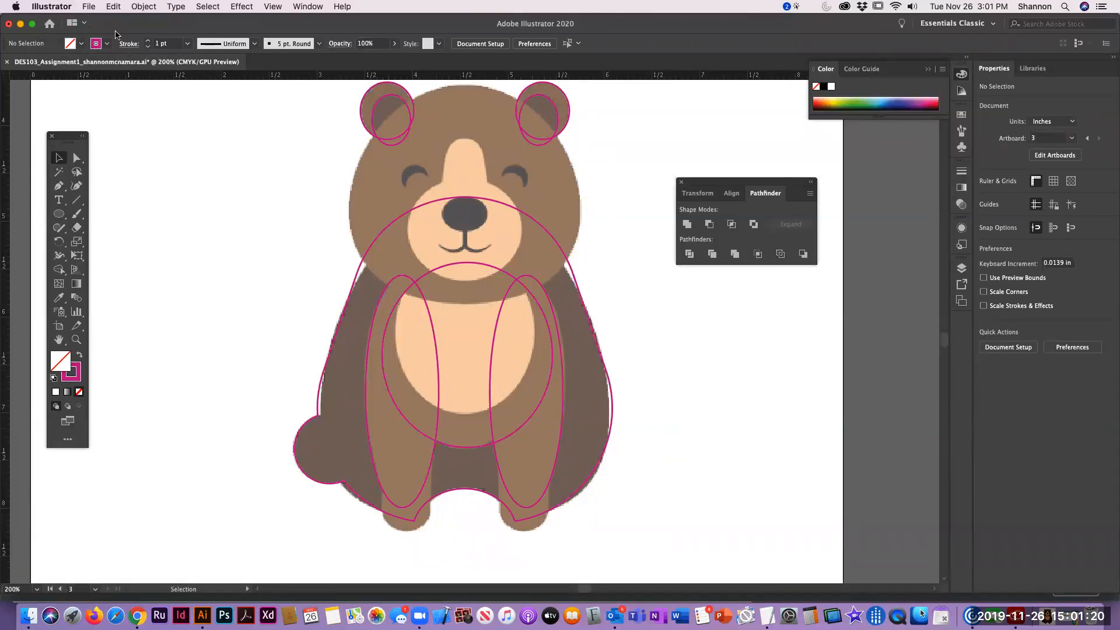
Draw an ellipse about 0.57 × 1.04 in over the left lower leg and foot, fitting it to the foot's curve.
click(59, 213)
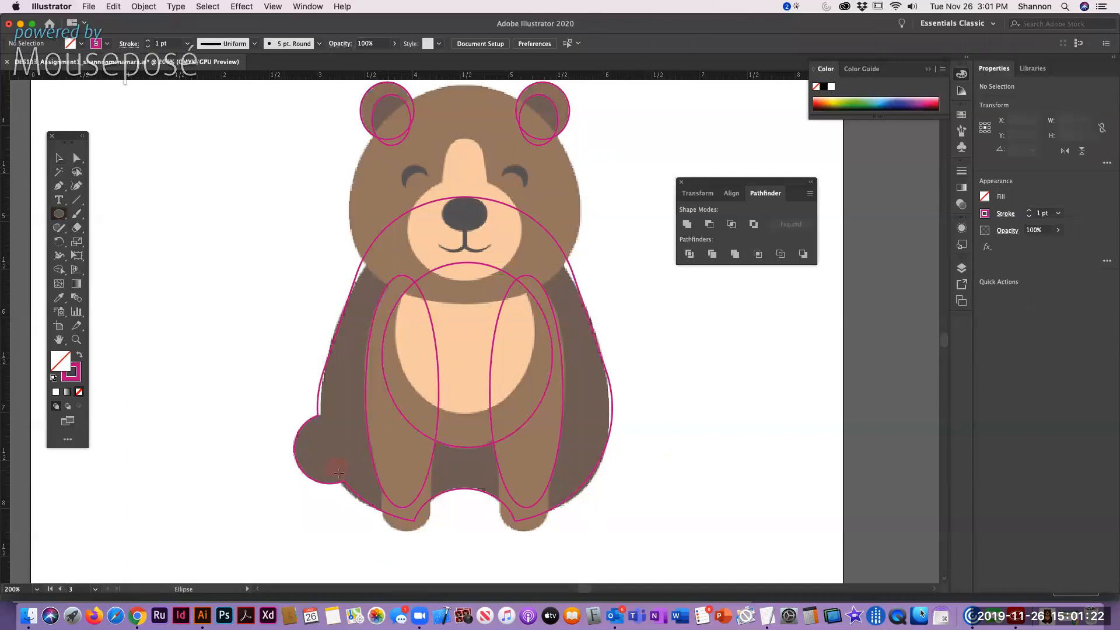
drag(410, 518, 431, 531)
key(v)
drag(387, 494, 379, 495)
drag(406, 454, 405, 435)
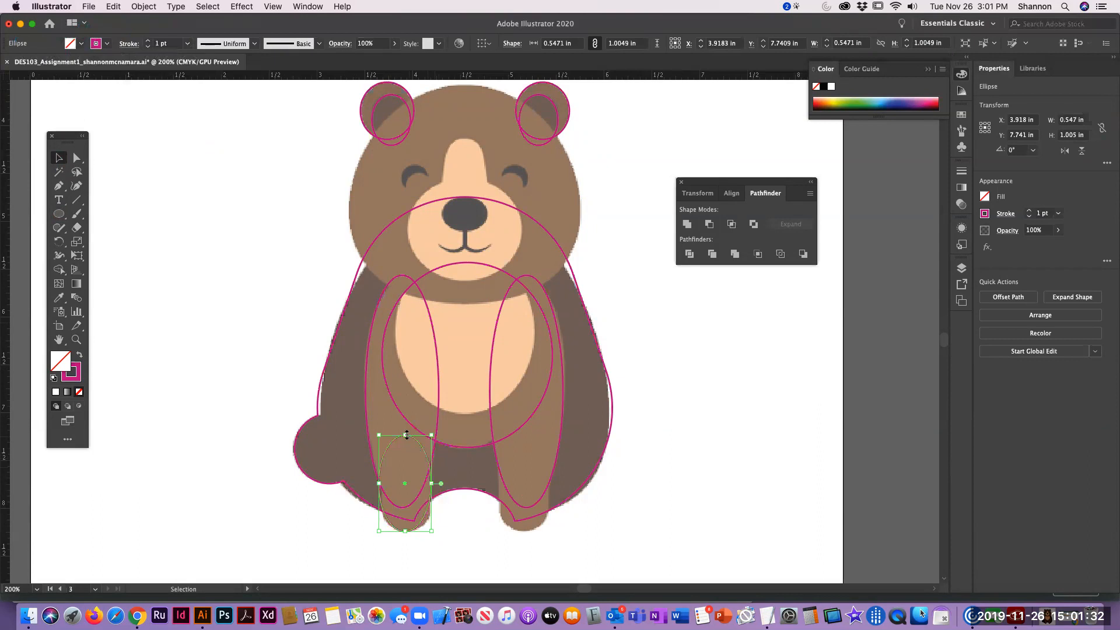
drag(406, 435, 406, 431)
drag(380, 484, 433, 485)
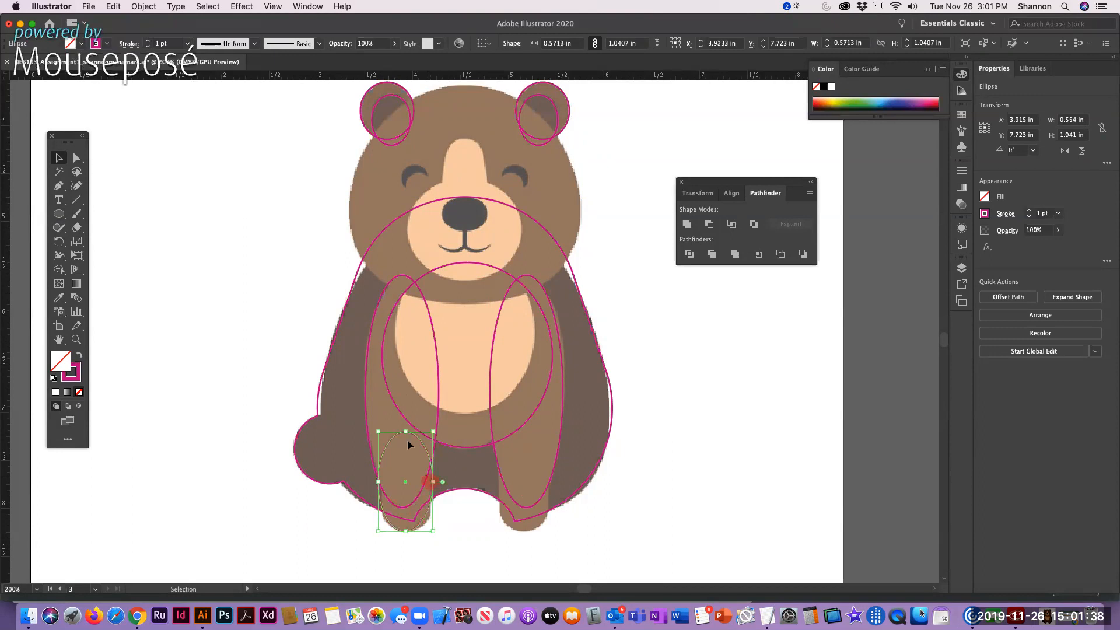
Duplicate the lower-leg ellipse straight across onto the right foot, and deselect the copy.
key(alt)
drag(391, 441, 508, 445)
key(shift)
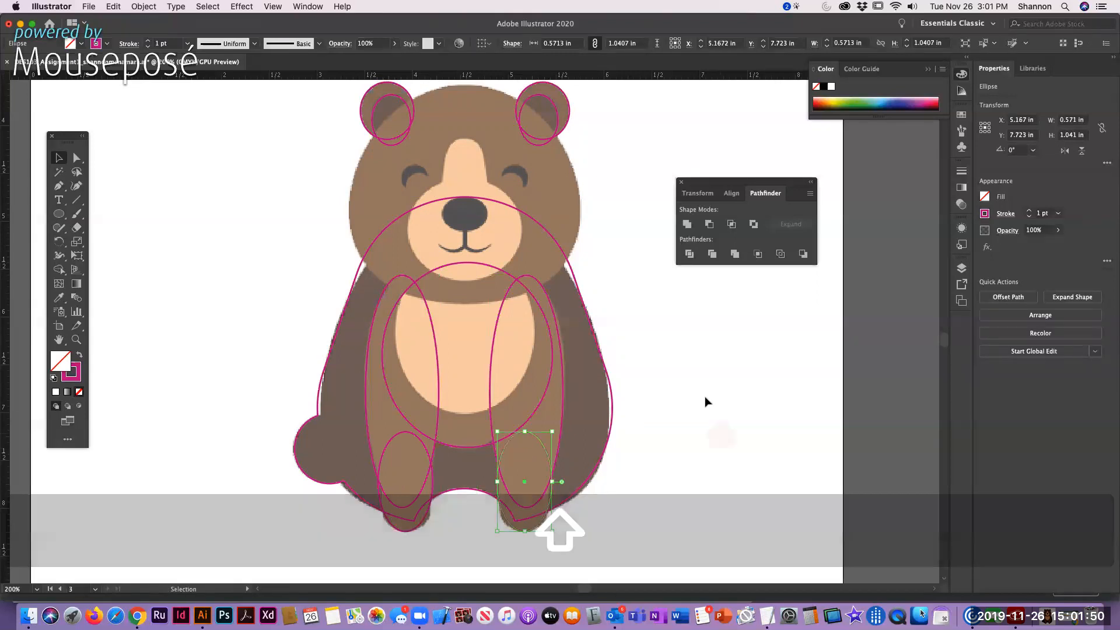
click(683, 383)
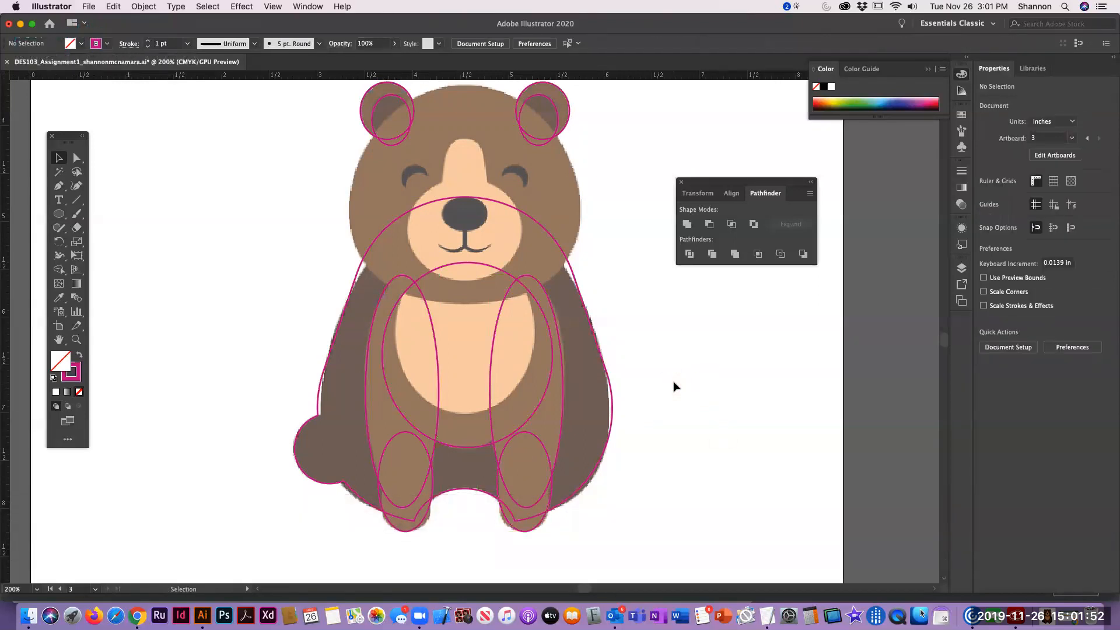
Select the torso ellipse with all four leg and foot ellipses, unite them into one outline, and deselect it.
click(433, 475)
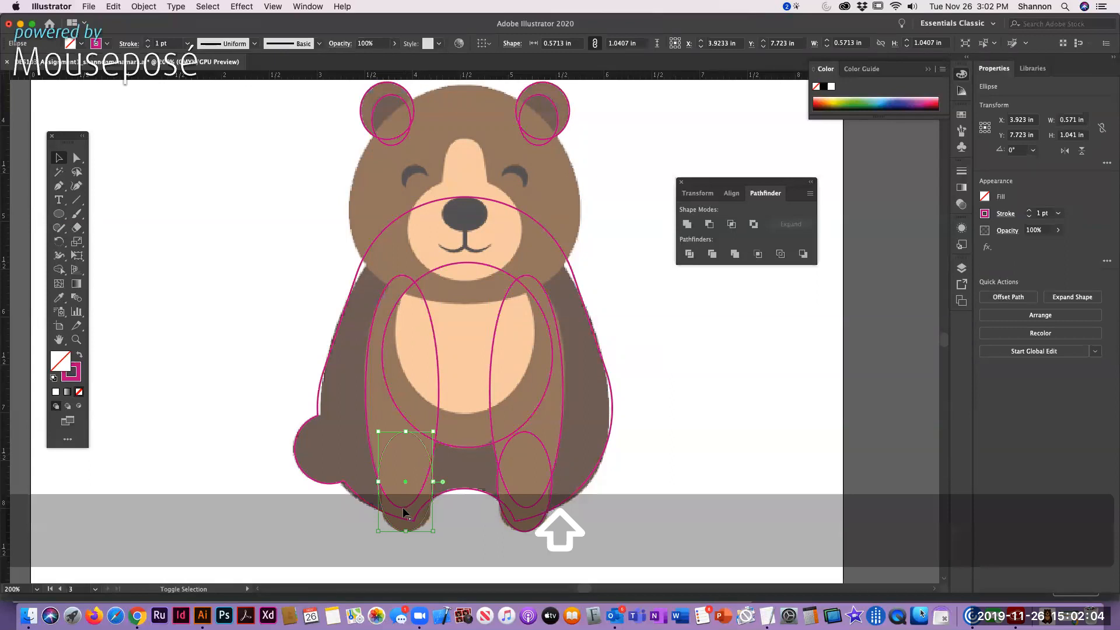
shift+click(427, 499)
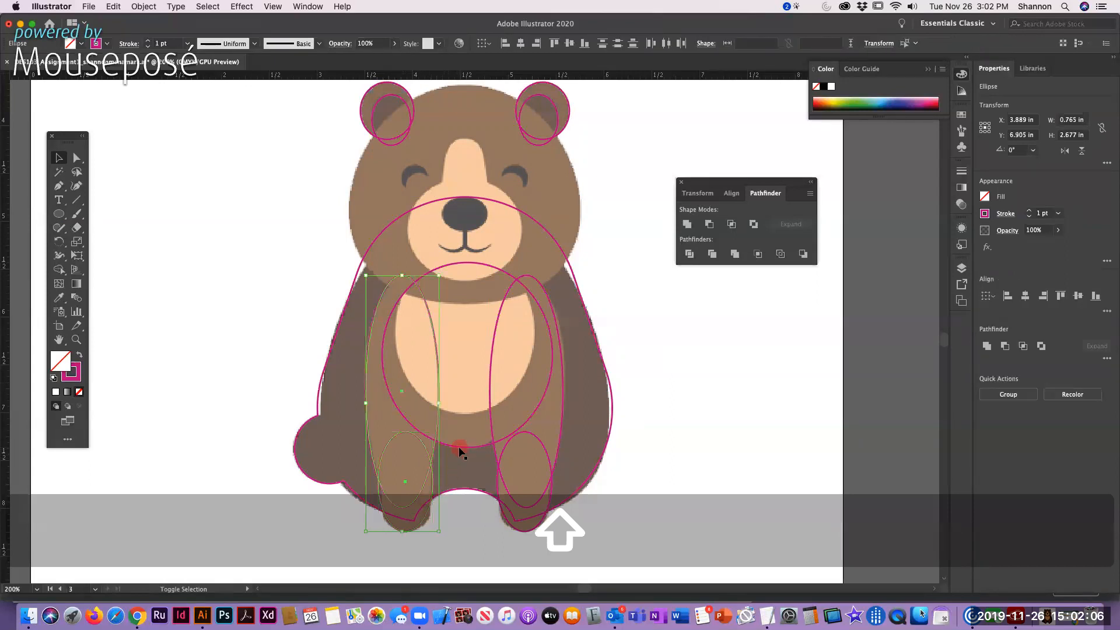
shift+click(461, 446)
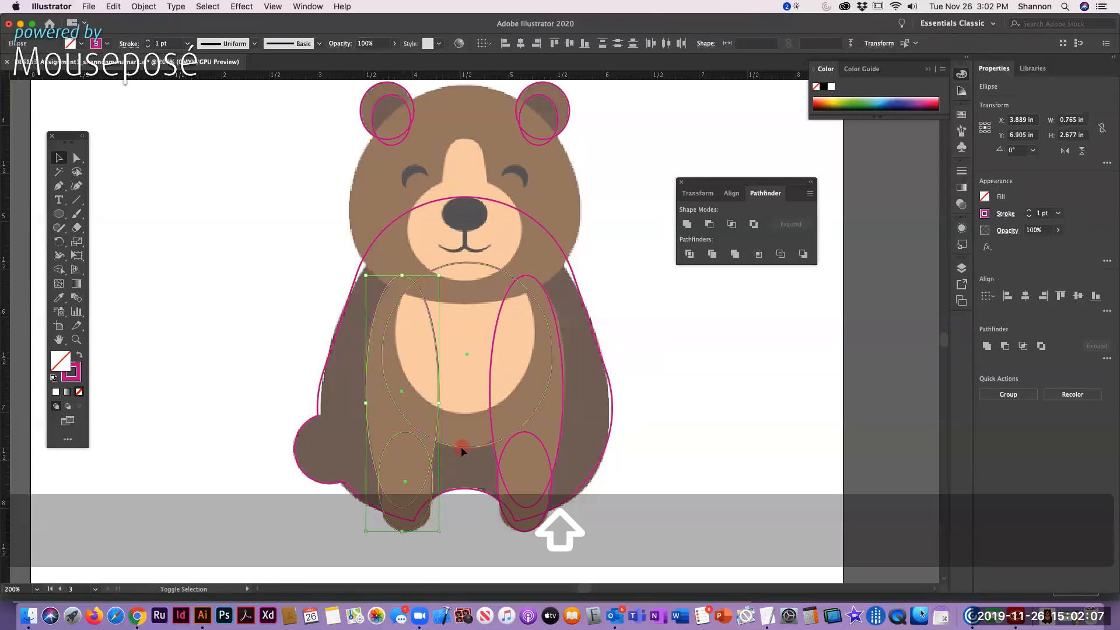
shift+click(496, 456)
shift+click(505, 448)
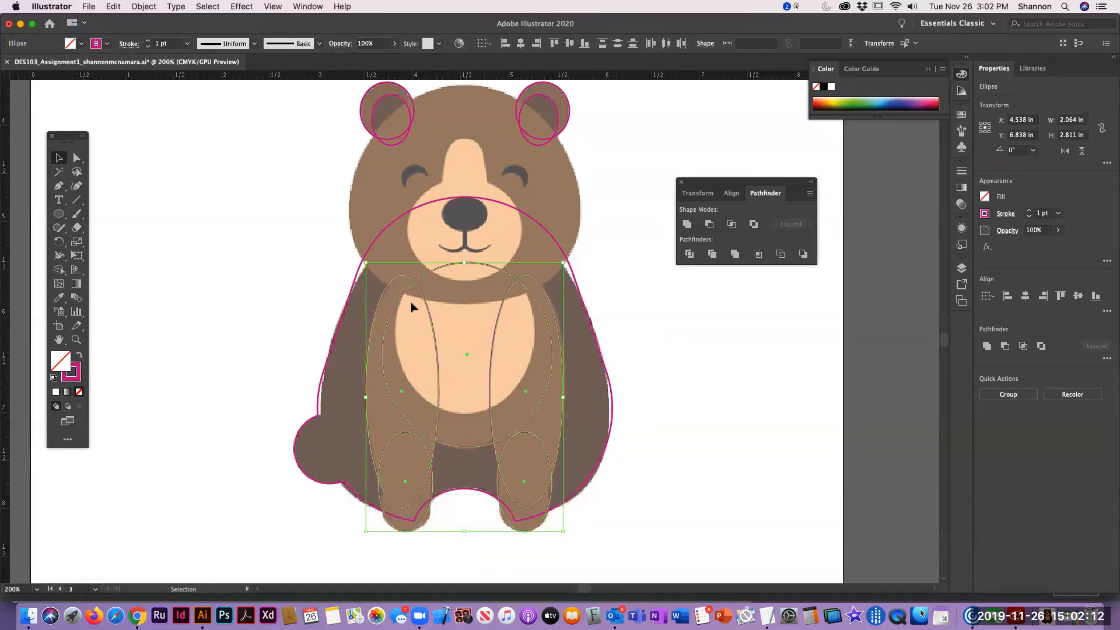
click(688, 225)
click(670, 405)
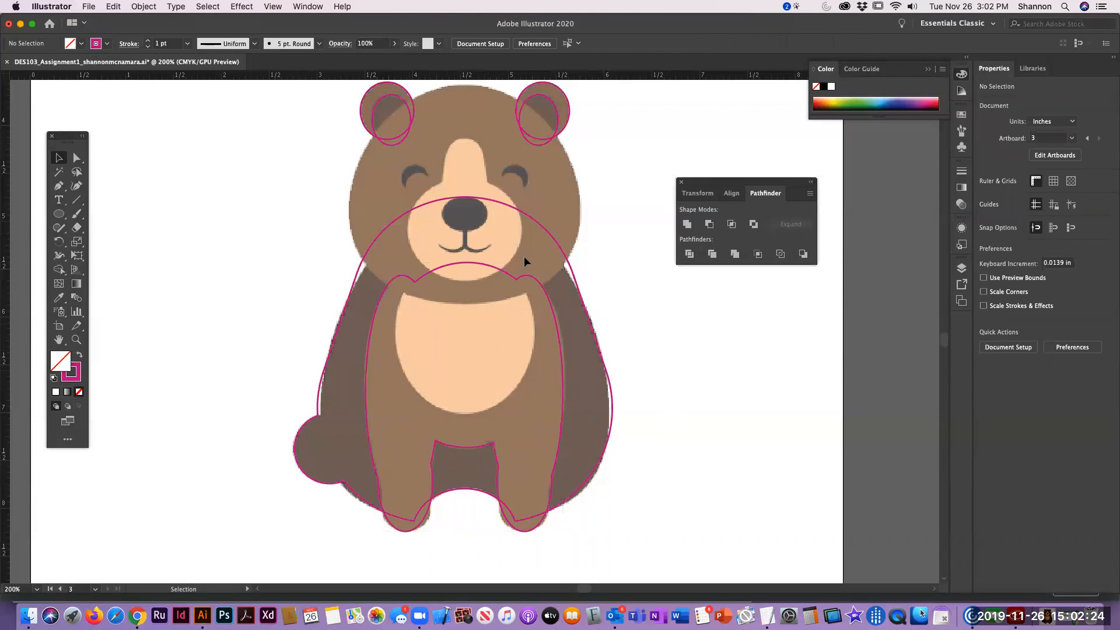
Draw an ellipse about 1.46 × 1.88 in over the belly patch, fitting its lower curve and sides to the template, and deselect it.
click(58, 213)
drag(395, 215, 537, 412)
click(59, 158)
drag(467, 216, 467, 234)
drag(466, 412, 465, 415)
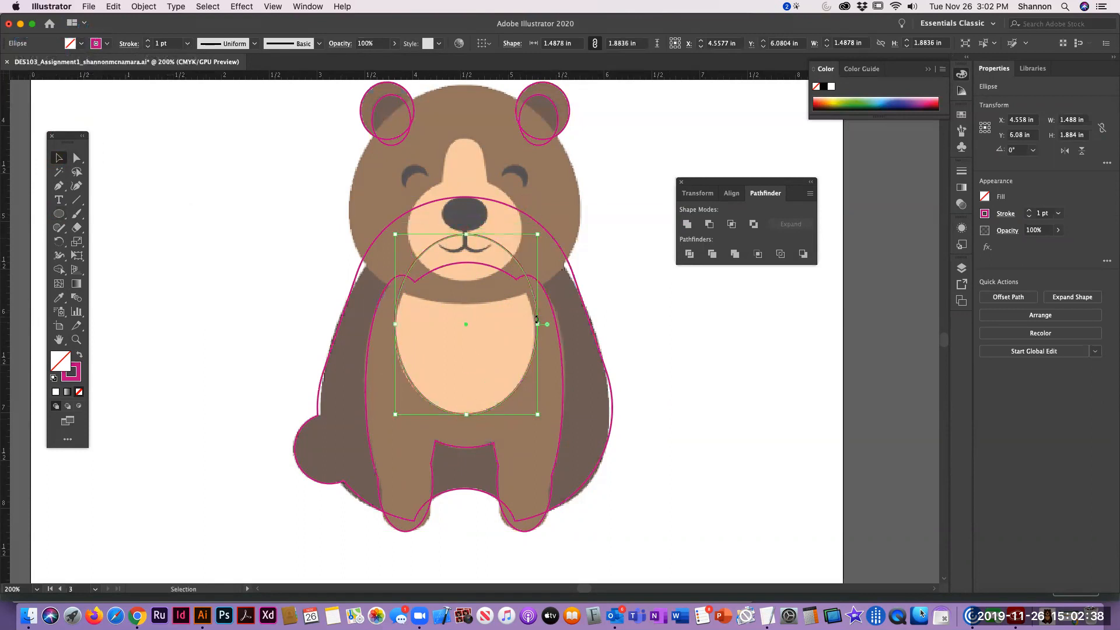
drag(537, 323, 535, 323)
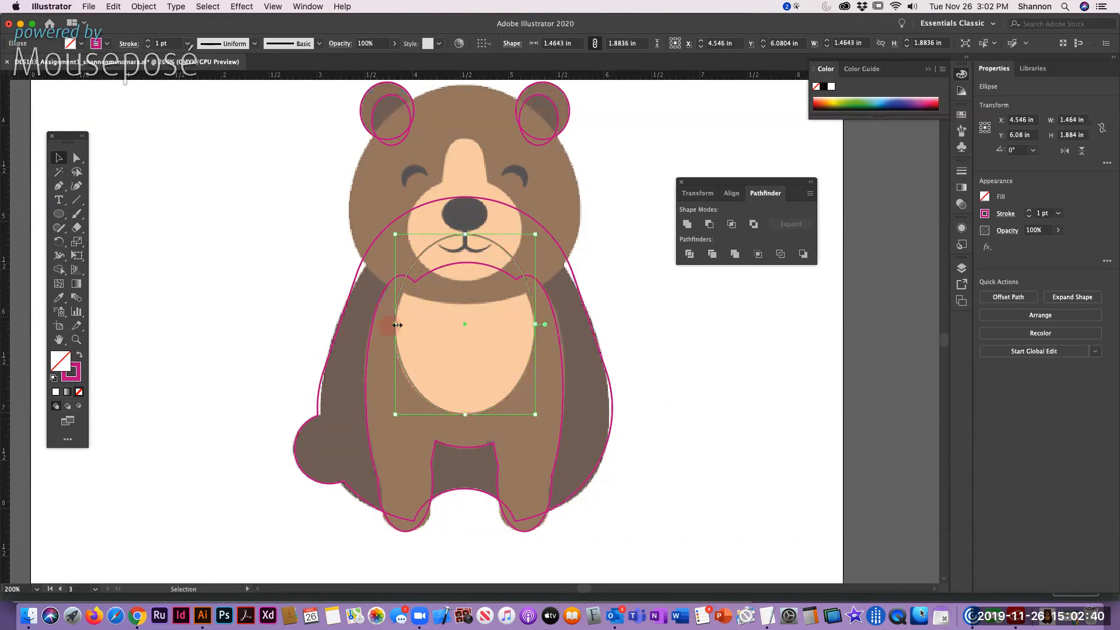
click(689, 352)
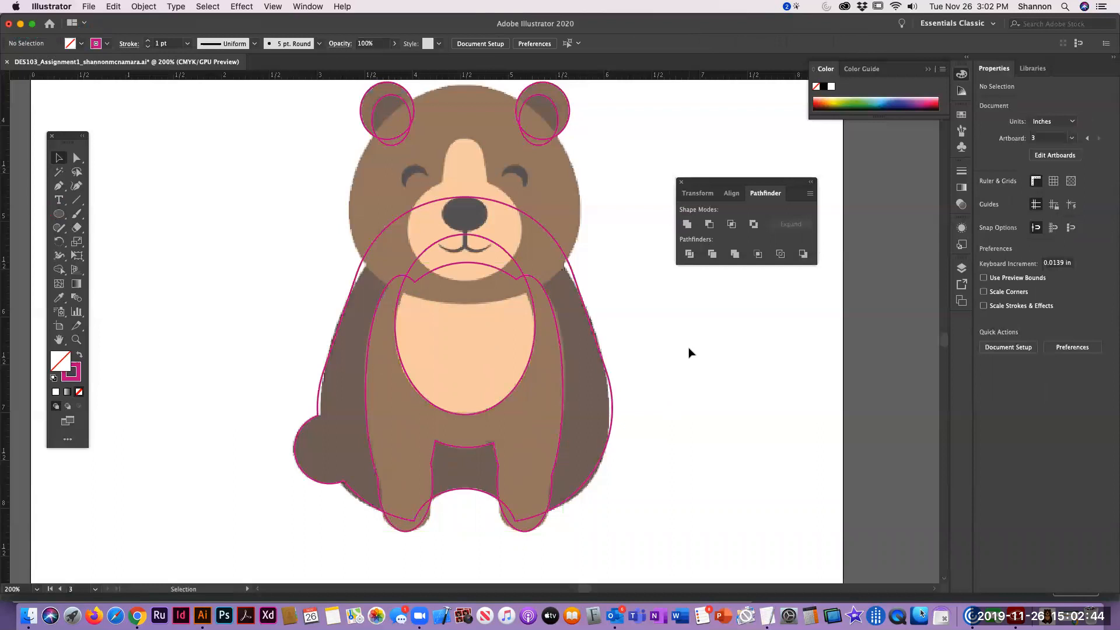
Draw an ellipse about 2.62 × 2.29 in around the head, matching the template's top and chin, and deselect it.
scroll(704, 403, up, 5)
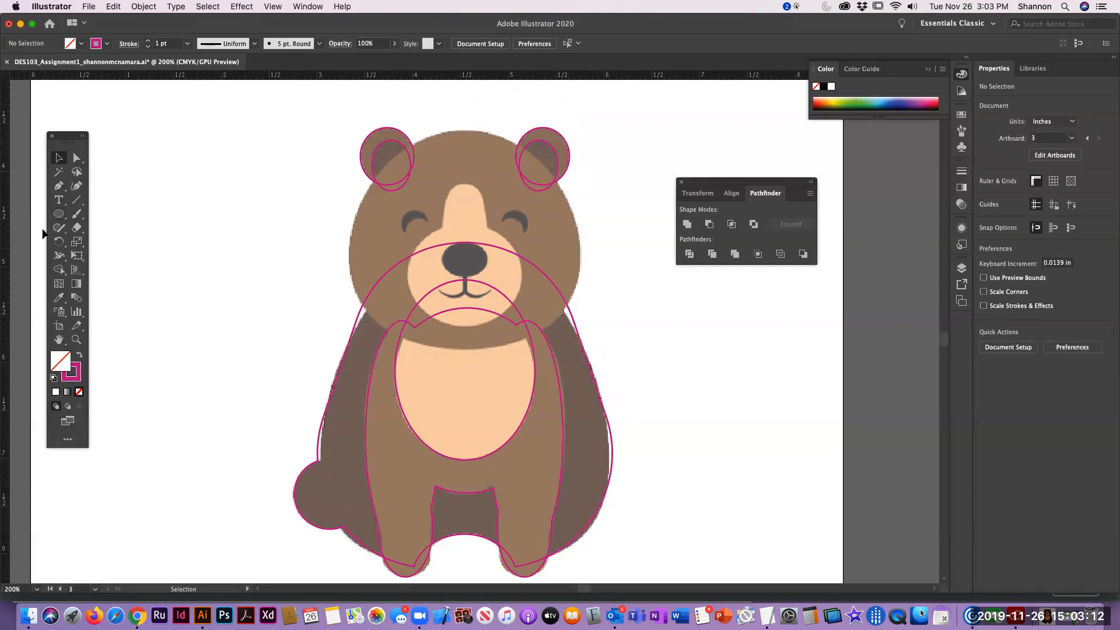
click(694, 62)
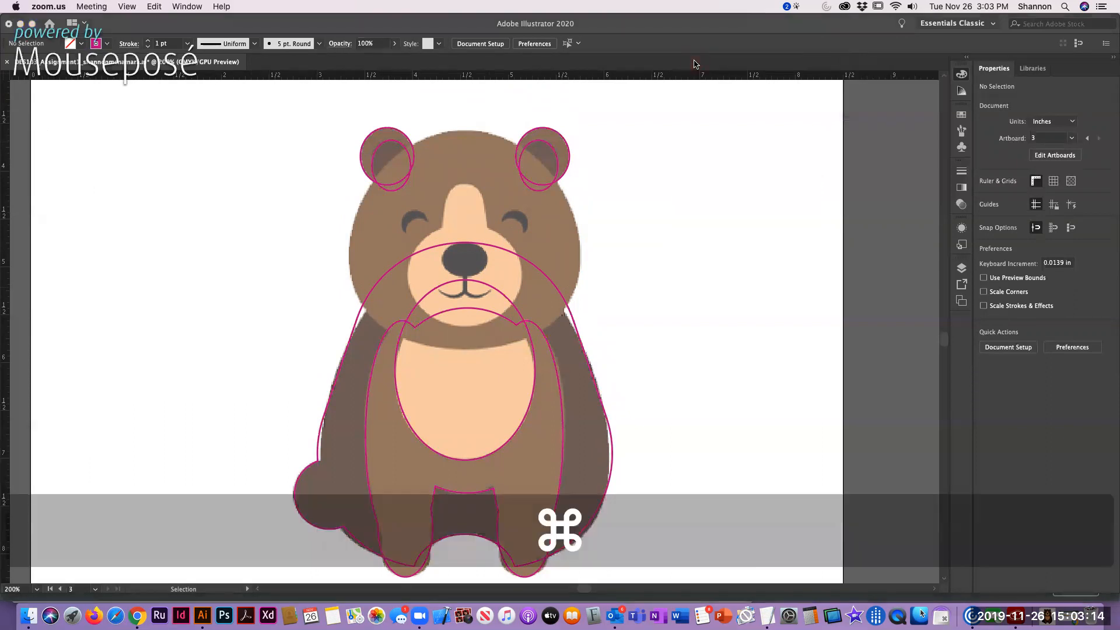
key(super+Tab)
click(59, 214)
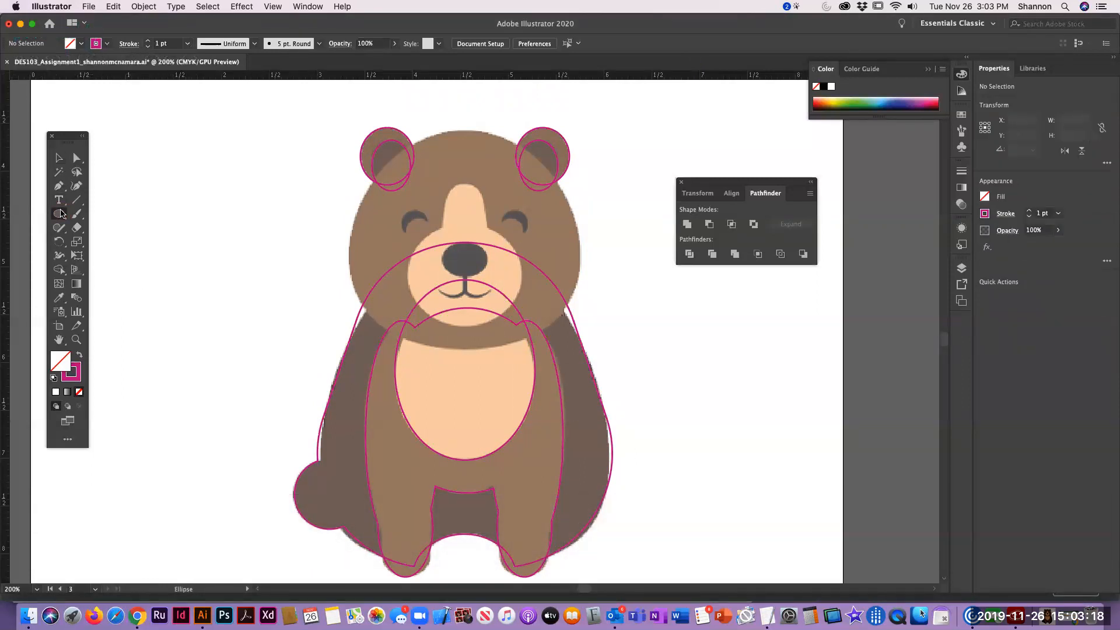
mouse_move(345, 115)
mouse_down()
mouse_move(382, 170)
mouse_move(563, 334)
mouse_move(602, 350)
mouse_move(588, 360)
mouse_move(591, 350)
mouse_up()
click(58, 157)
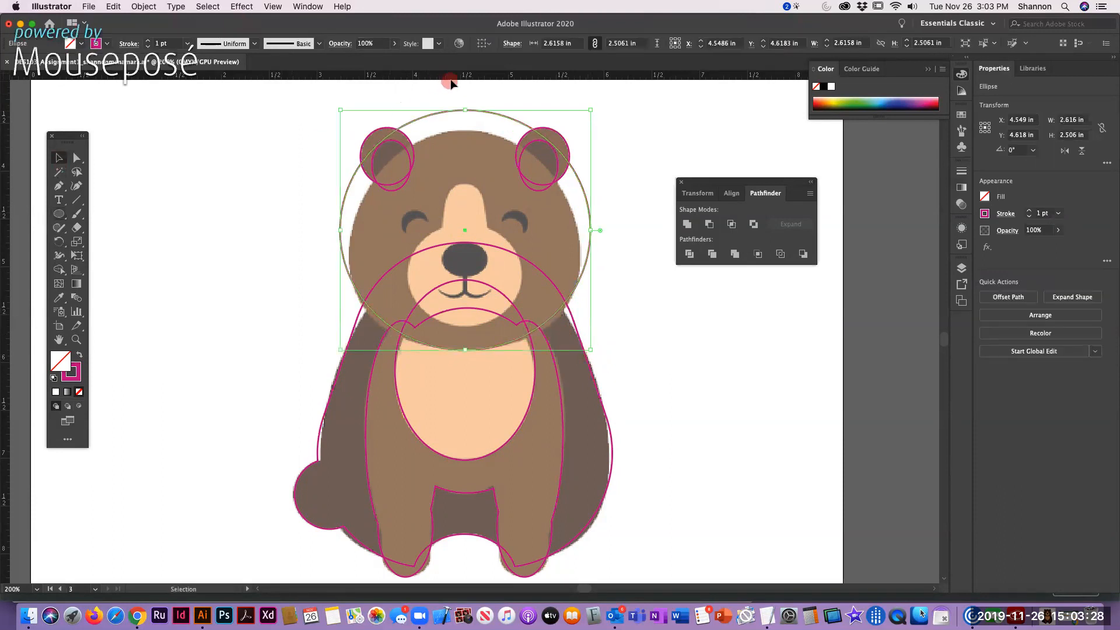
drag(465, 110, 465, 130)
drag(591, 239, 591, 240)
drag(341, 240, 341, 240)
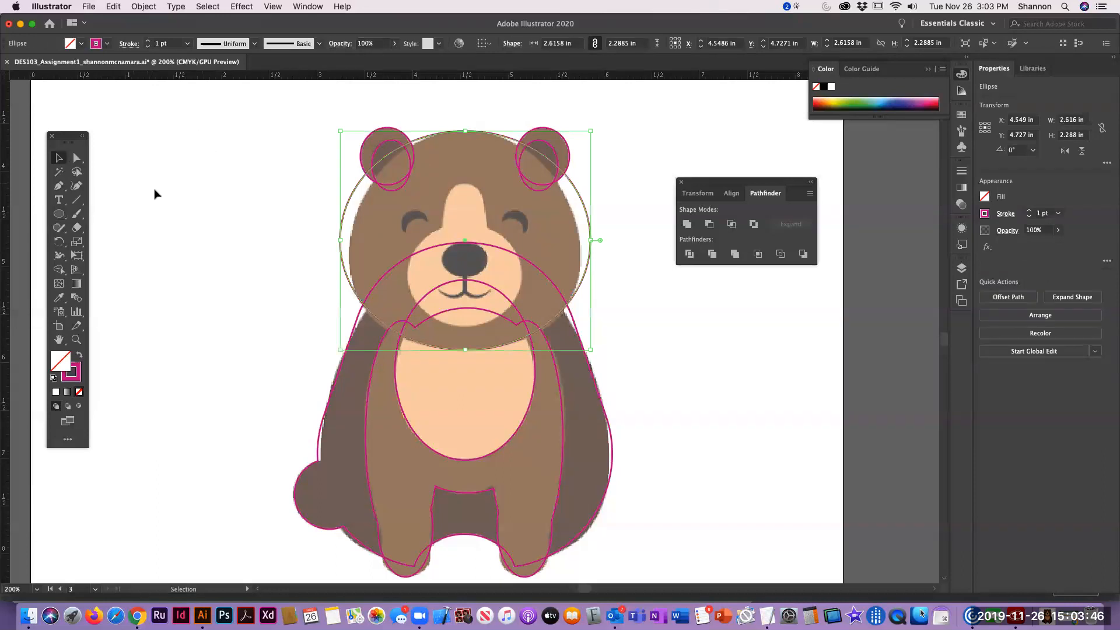
click(256, 207)
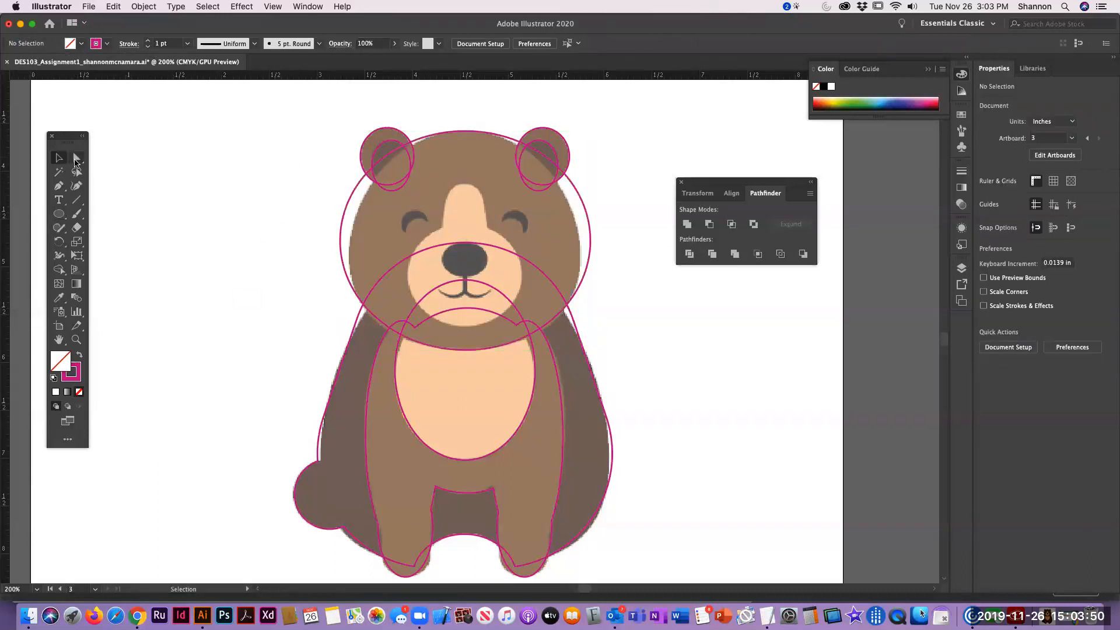
Move the head ellipse's left anchor point inward and slightly down to match the left cheek.
click(77, 161)
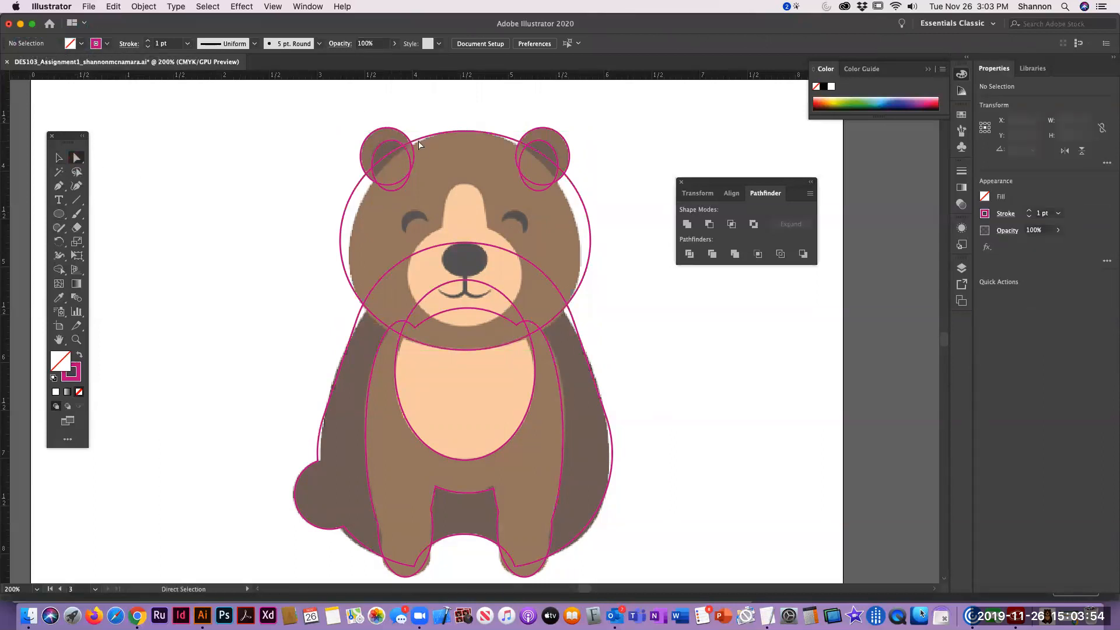
click(356, 189)
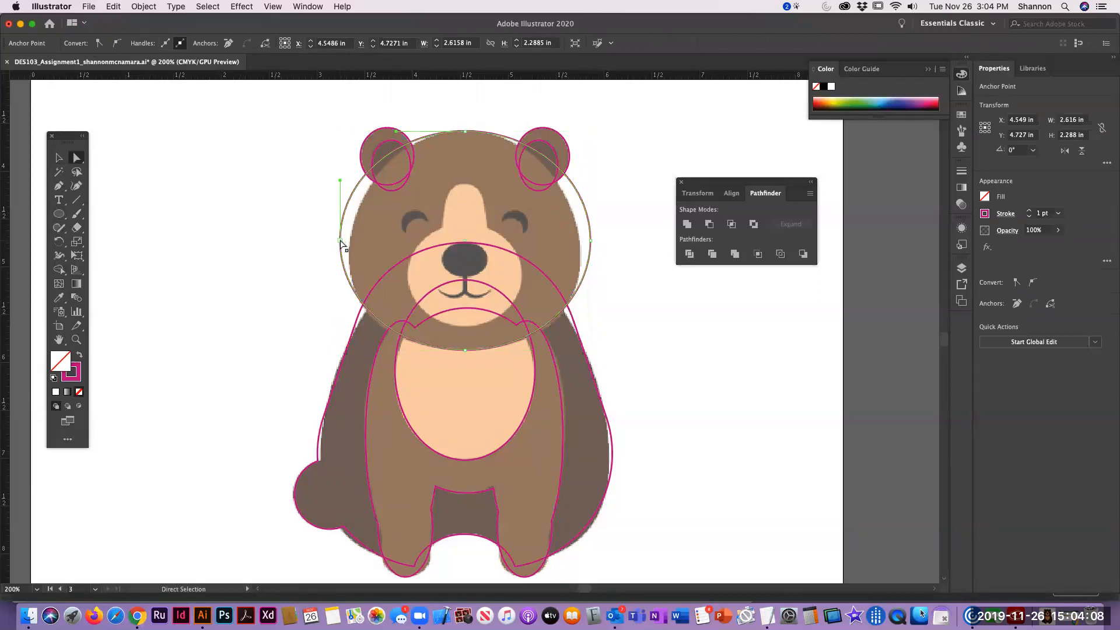
drag(342, 242, 349, 253)
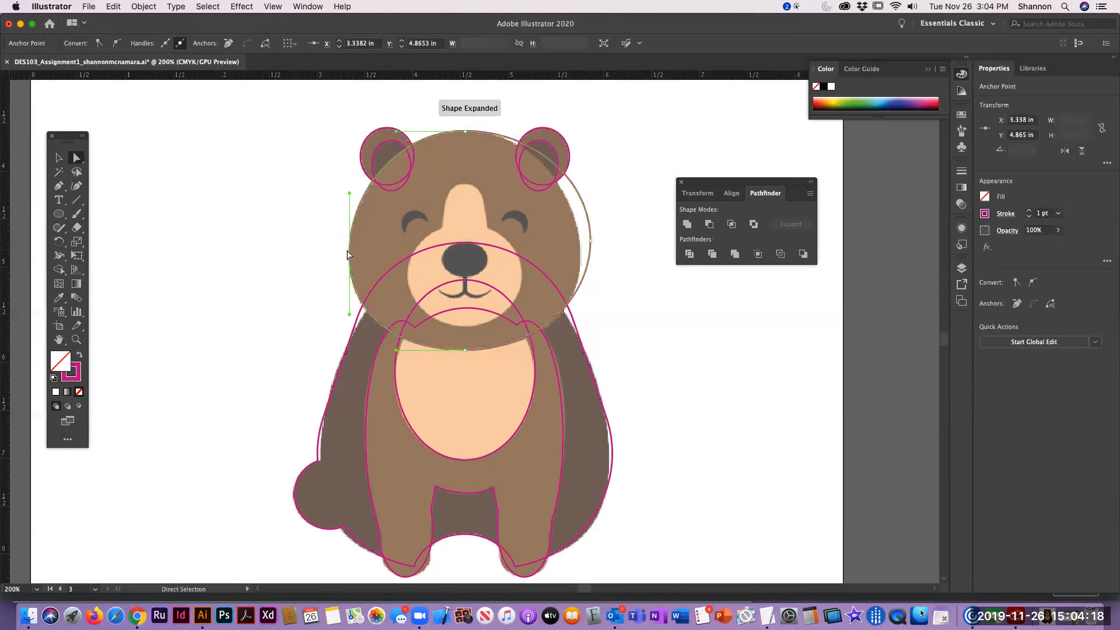
Move the head ellipse's right anchor point inward and slightly down to match the right cheek, and deselect the path.
click(590, 241)
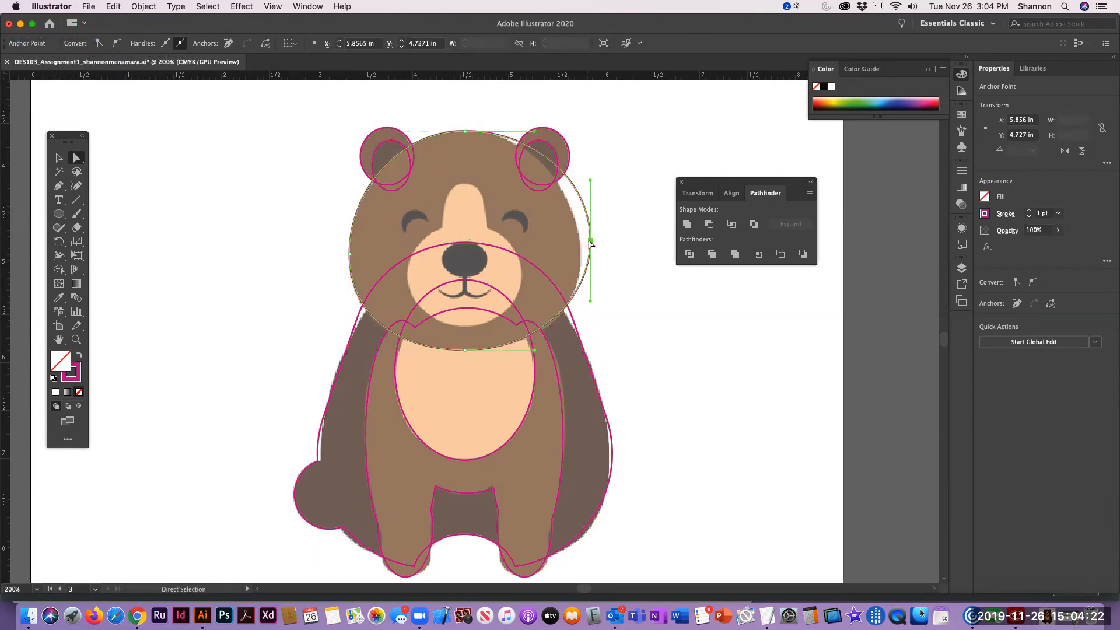
click(614, 134)
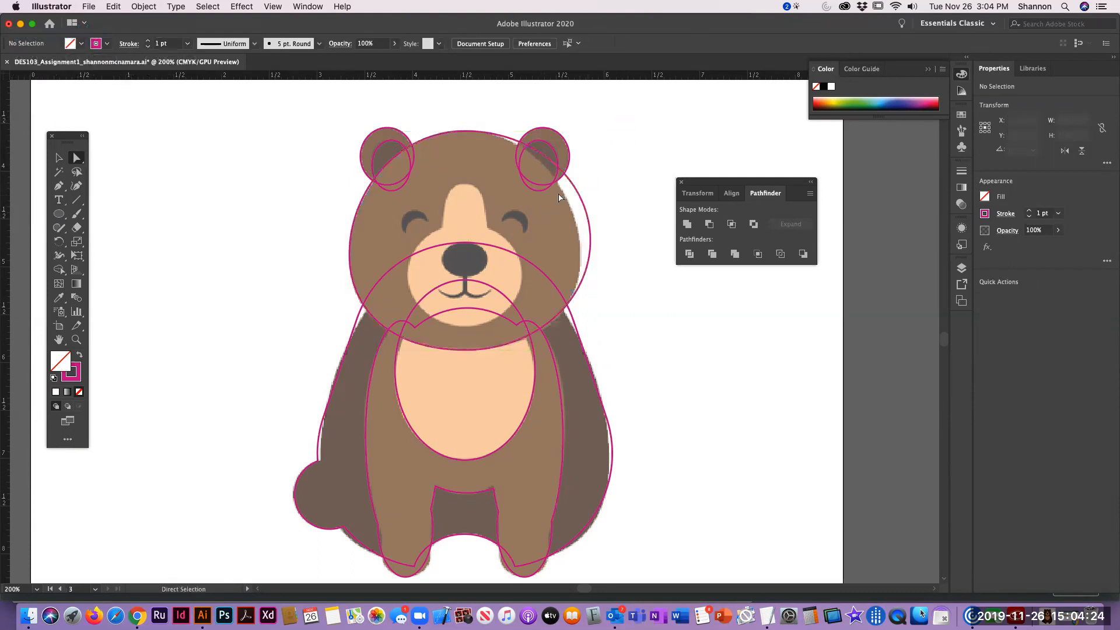
click(575, 187)
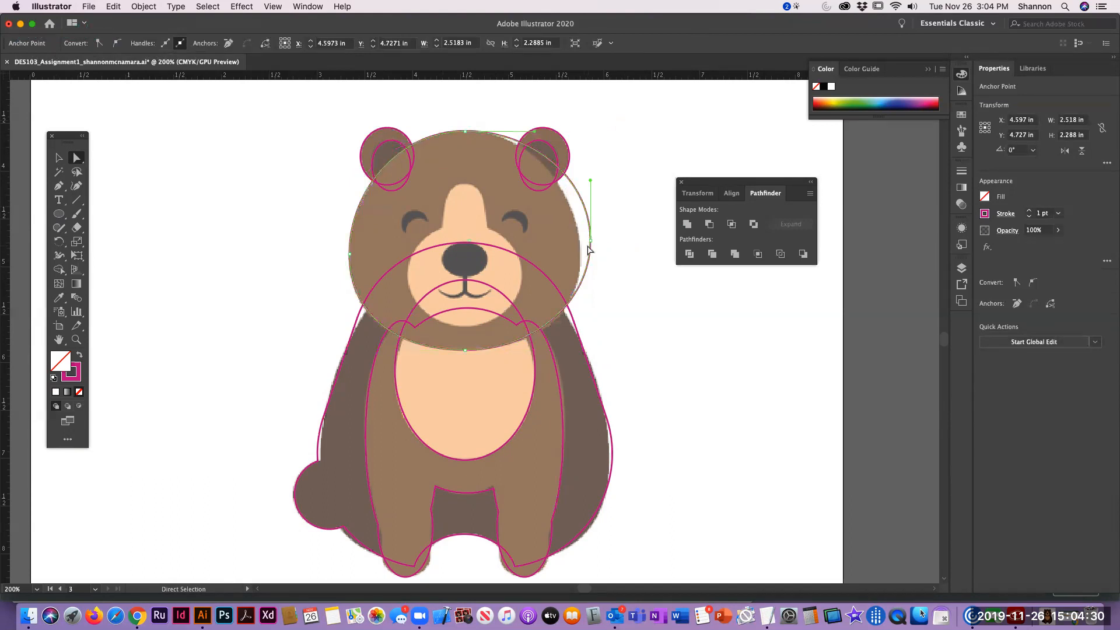
click(590, 241)
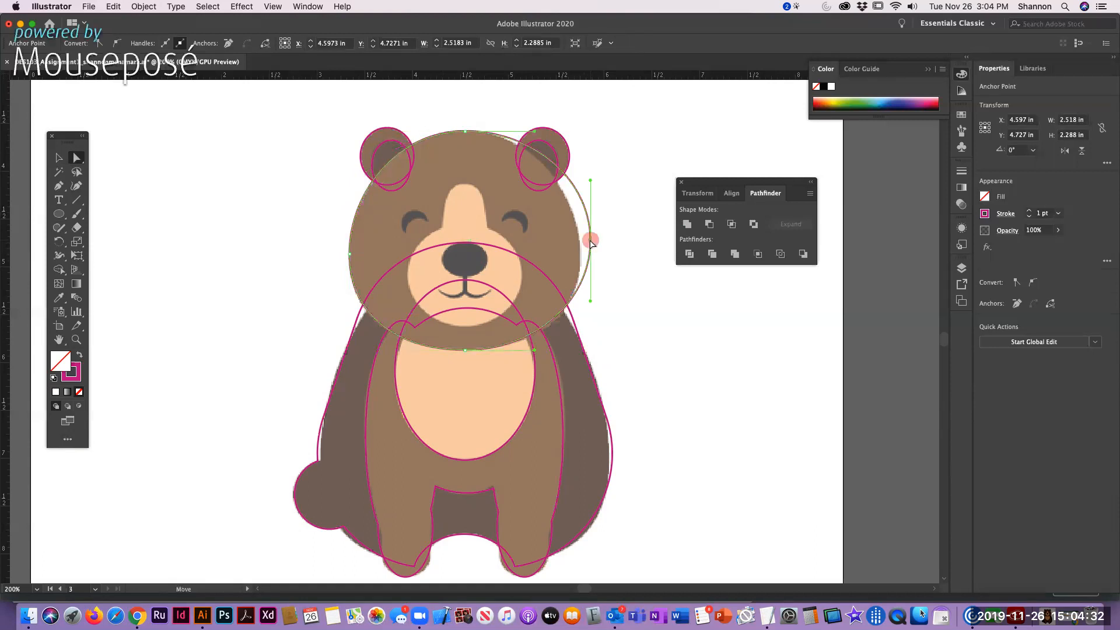
drag(590, 241, 581, 255)
click(600, 275)
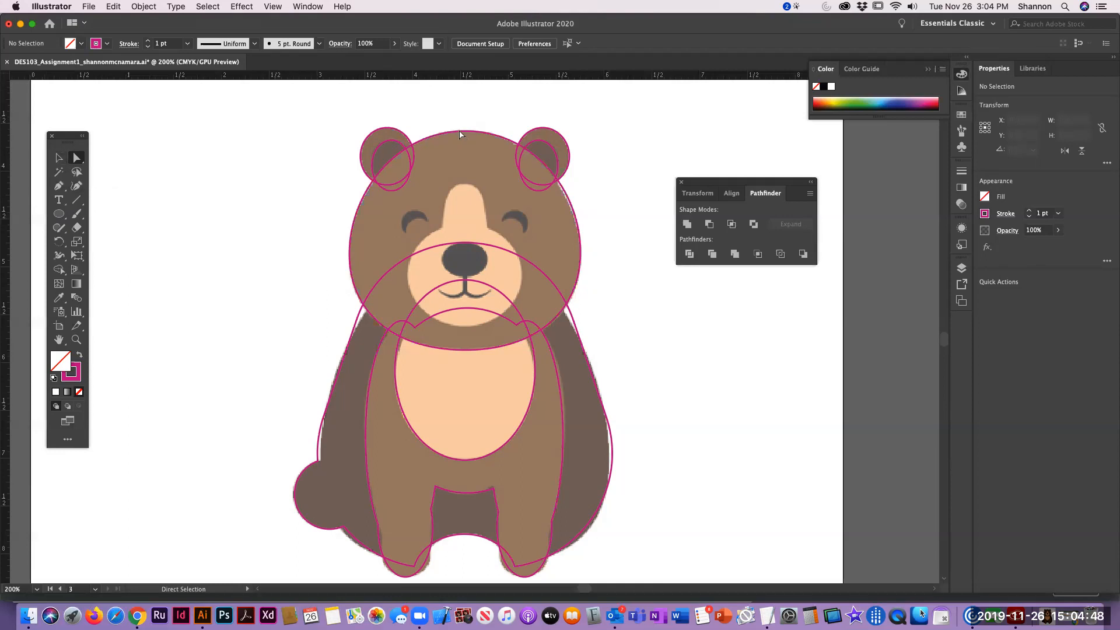
key(v)
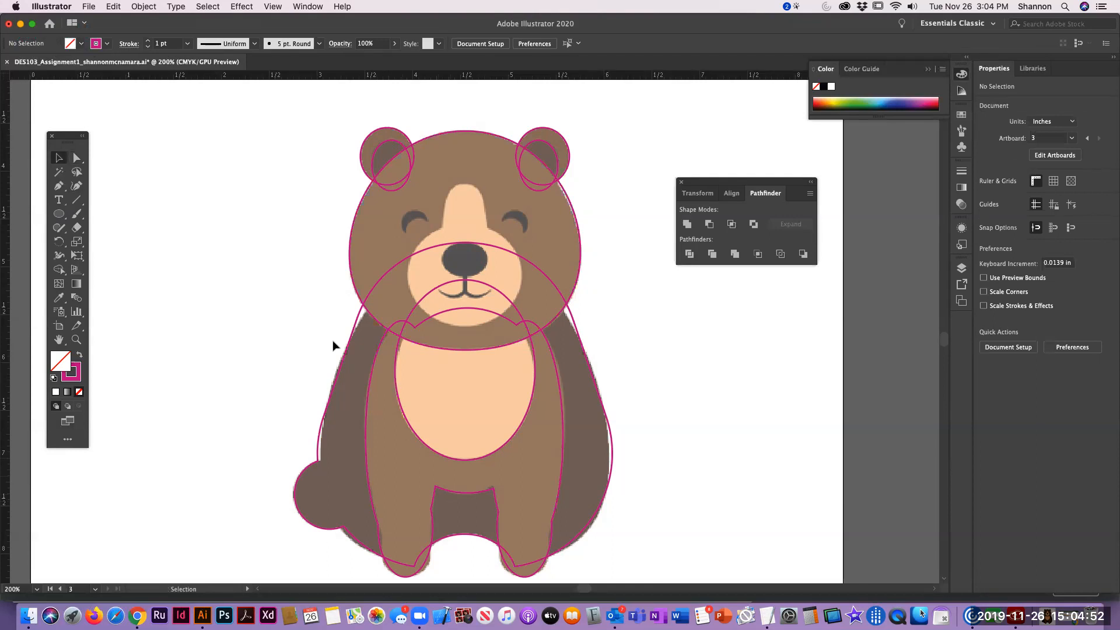
click(351, 332)
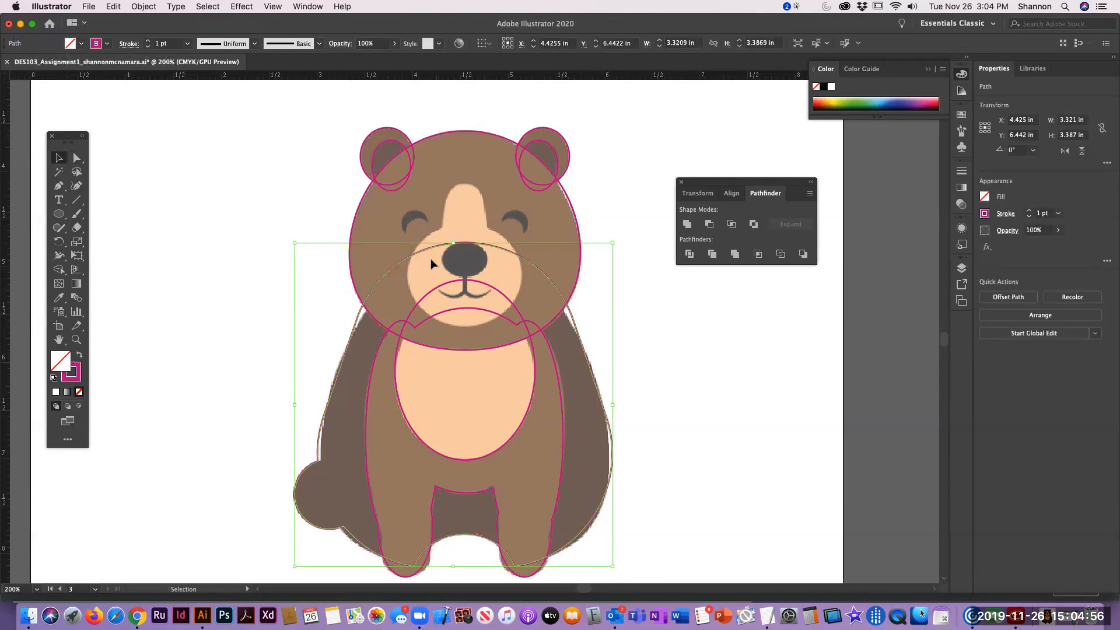
click(191, 168)
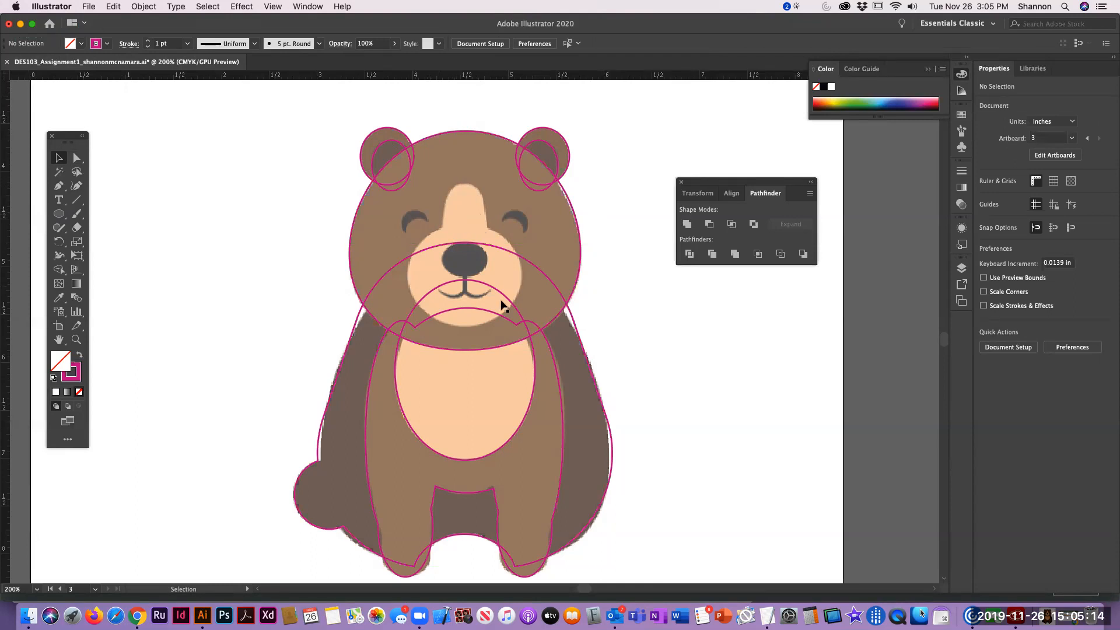
Draw a tall ellipse about 0.45 in wide over the light nose bridge, fit its top edge to the template, and deselect it.
click(59, 213)
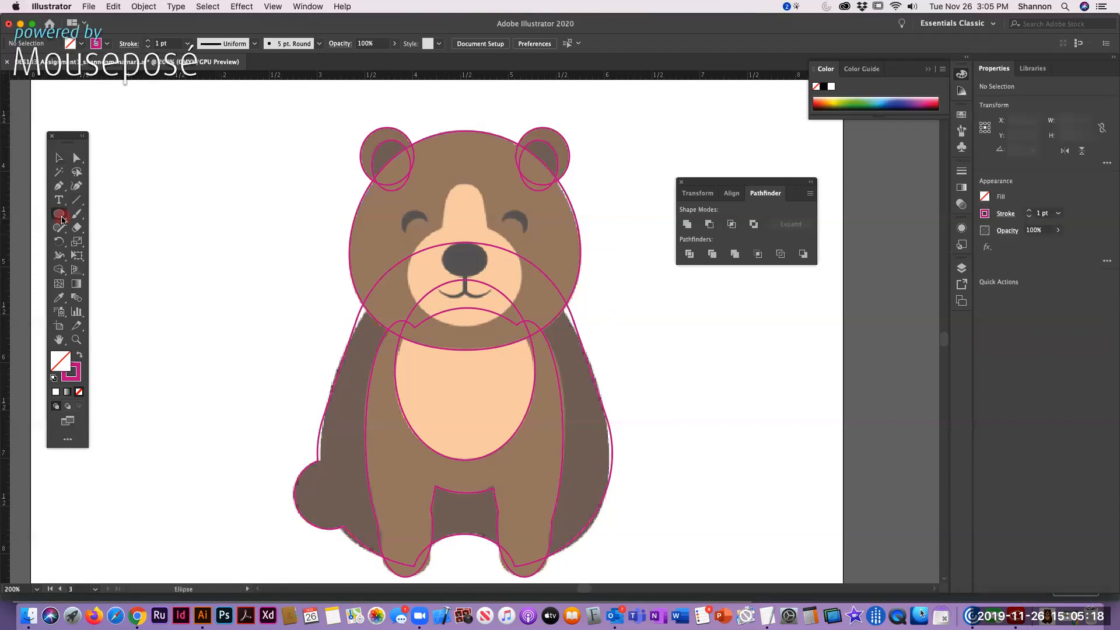
drag(445, 182, 486, 256)
key(v)
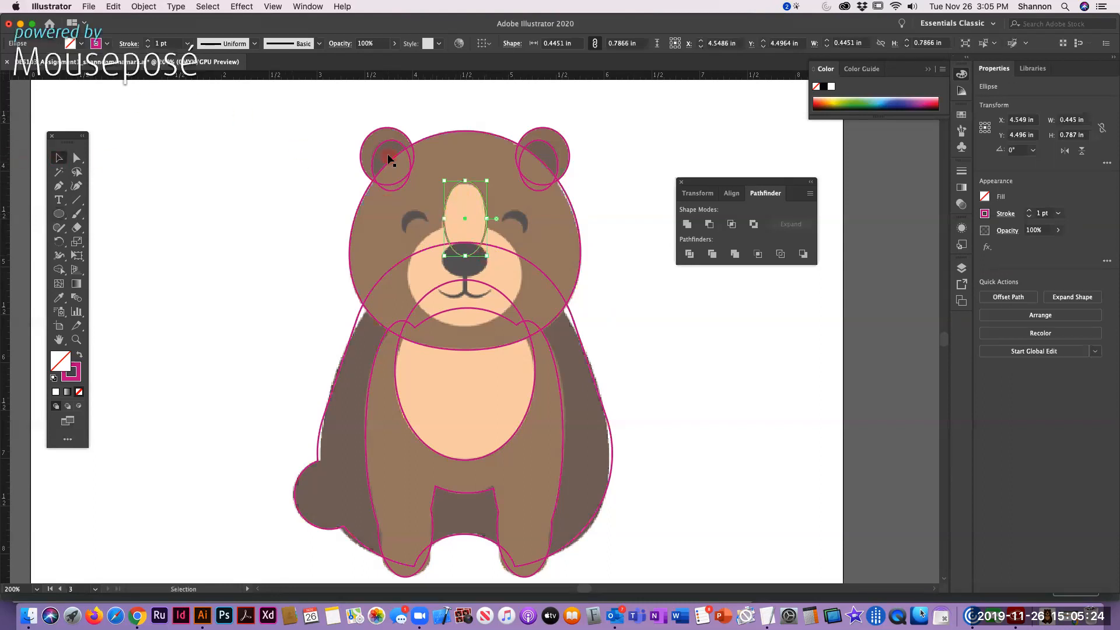
drag(465, 181, 466, 185)
click(255, 228)
Draw an ellipse about 1.19 × 1.09 in over the muzzle, adjusting its left and top edges to the template.
click(59, 214)
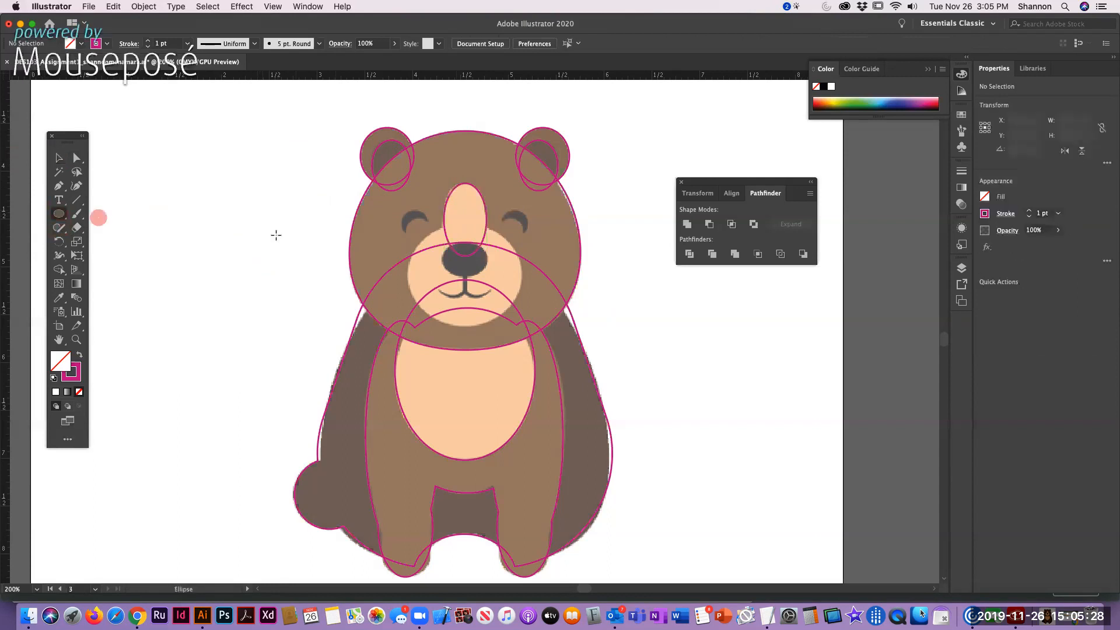
drag(412, 221, 520, 327)
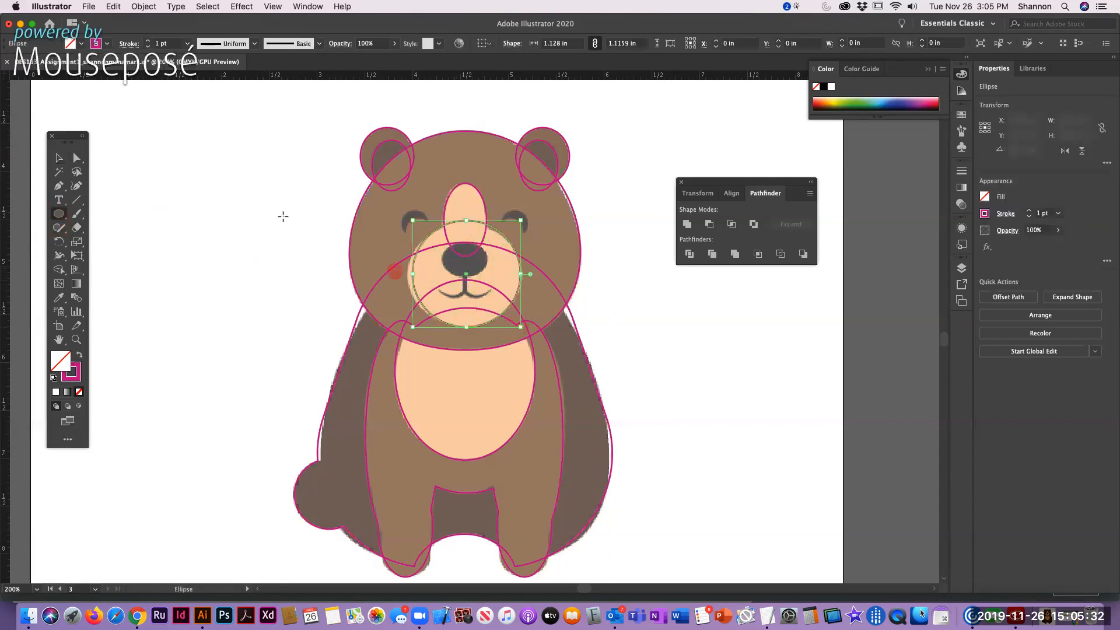
key(v)
drag(412, 273, 406, 273)
drag(457, 229, 456, 233)
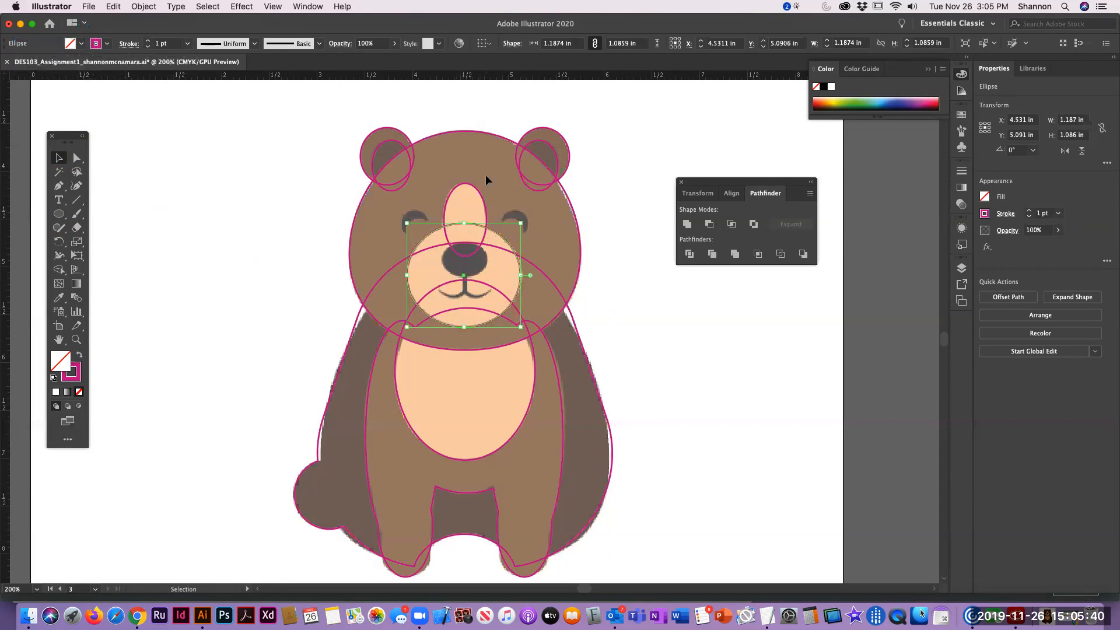
Unite the muzzle and nose-bridge ellipses into one outline, and deselect it.
key(shift)
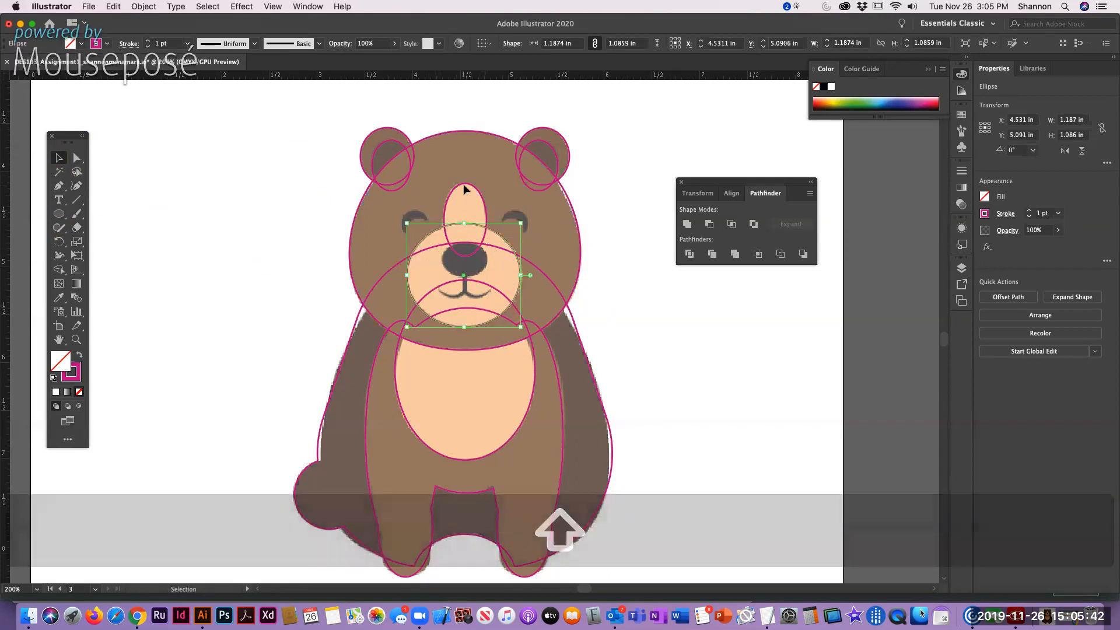
shift+click(457, 189)
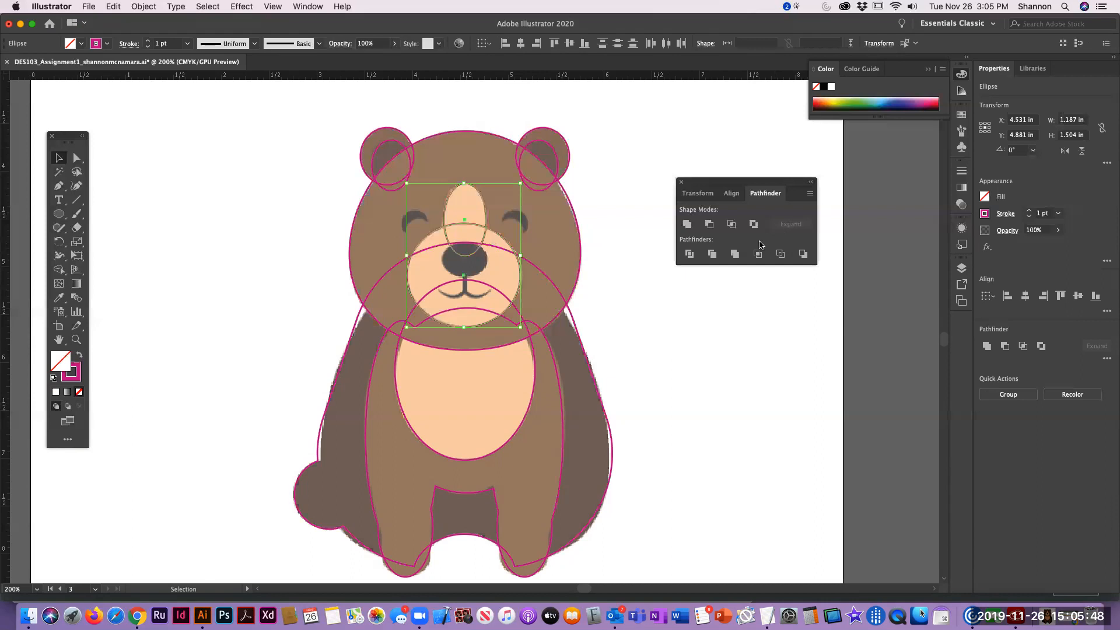
click(688, 225)
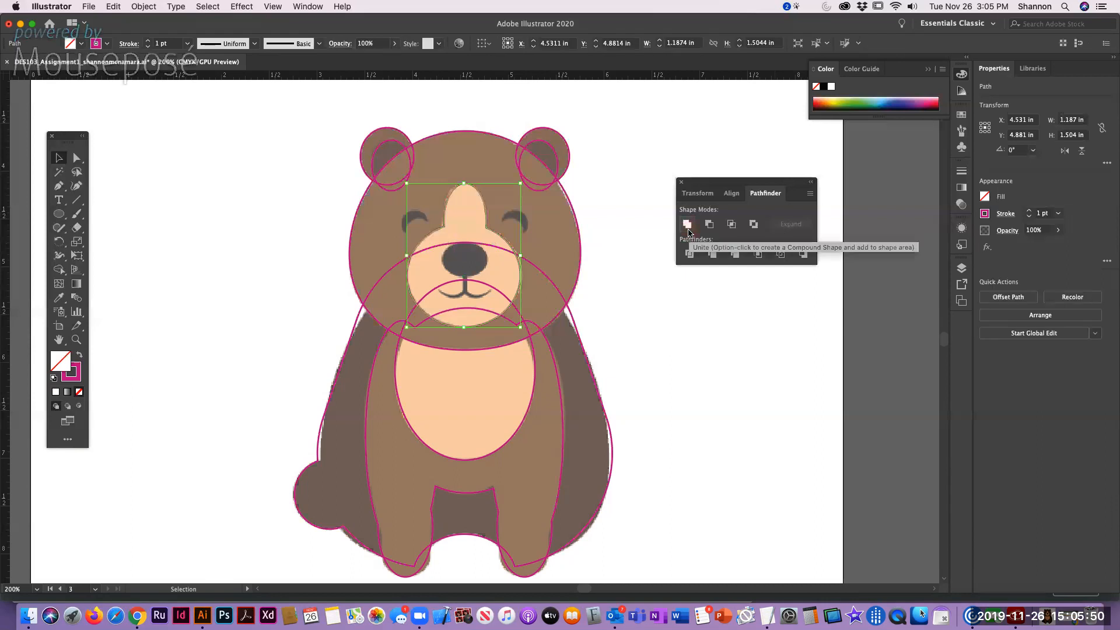
click(663, 359)
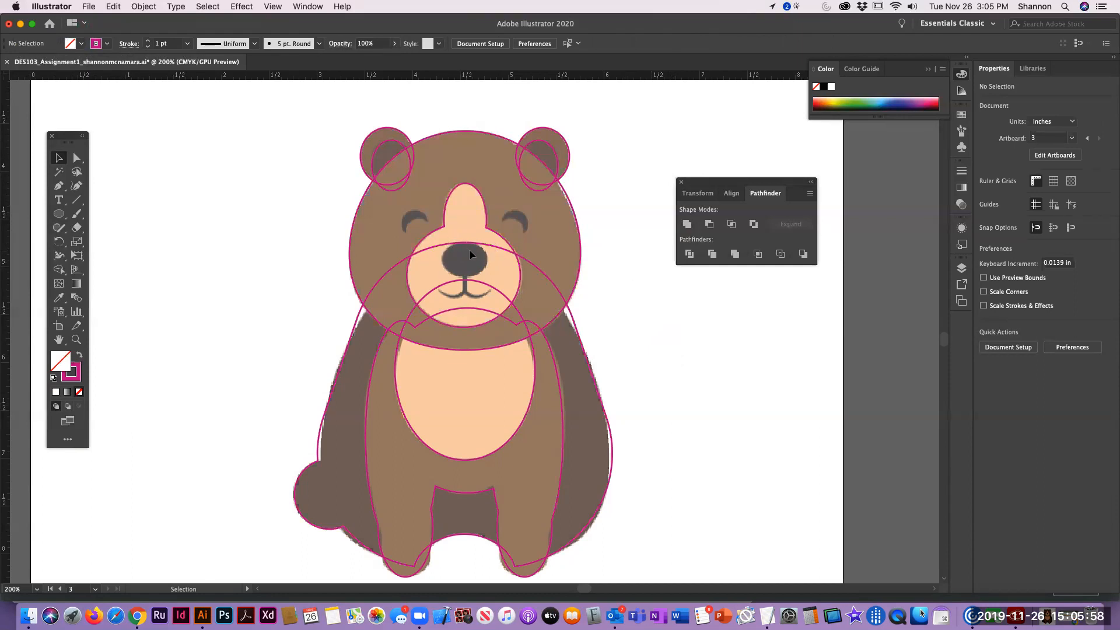
Draw an ellipse about 0.51 × 0.35 in over the dark nose, and deselect it.
click(59, 214)
drag(440, 243, 488, 276)
key(v)
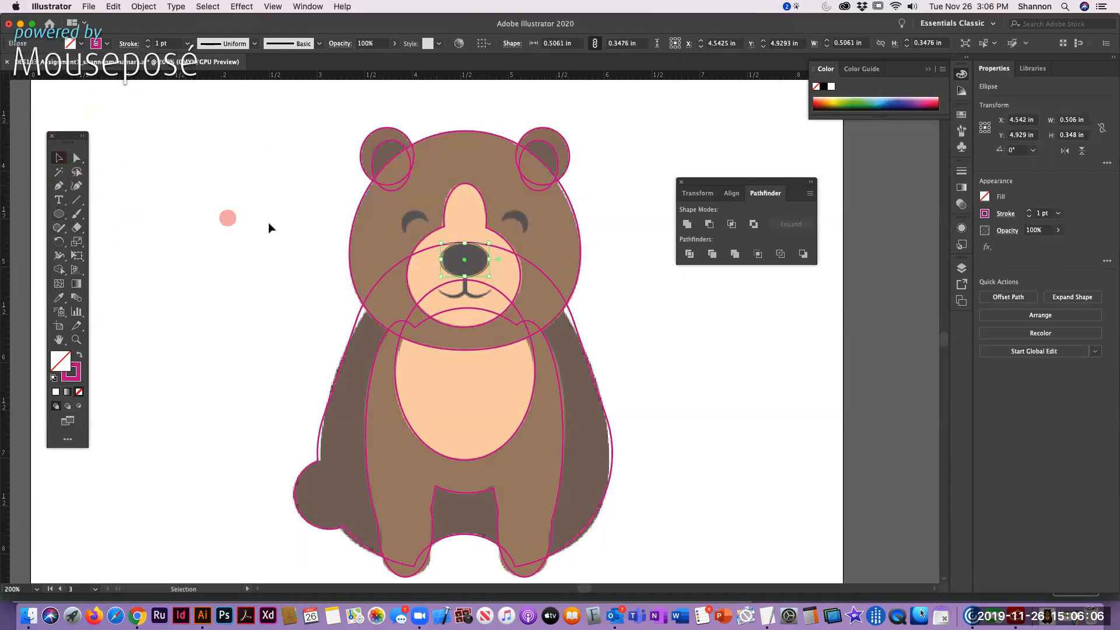
click(273, 228)
Draw an ellipse about 0.30 × 0.33 in around the left eye, fit its edges to the template's outer curve, and deselect it.
key(z)
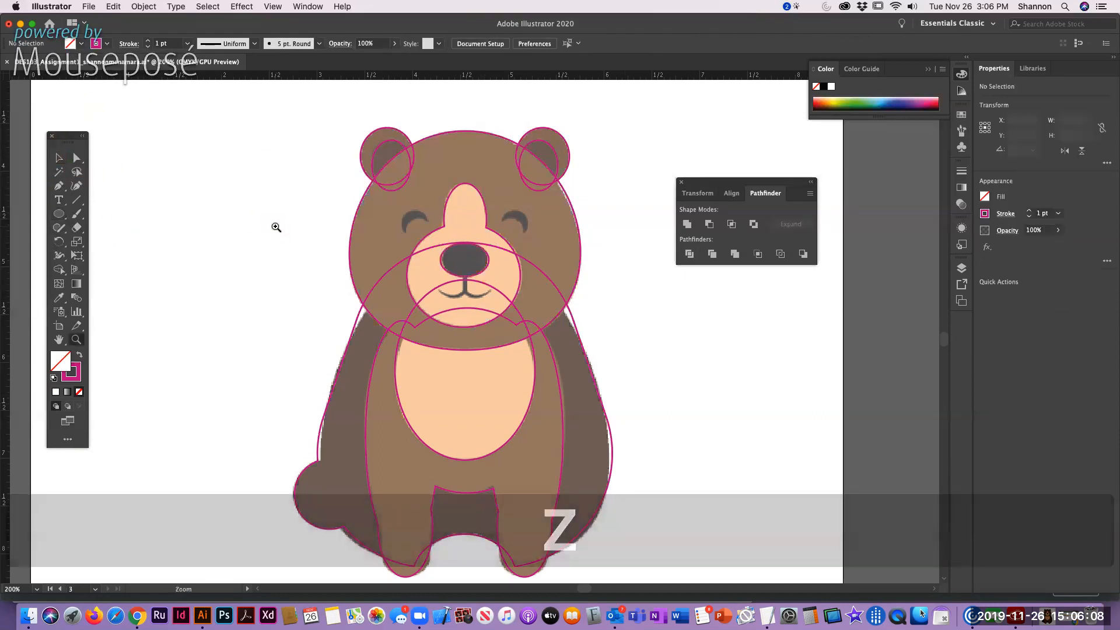
click(442, 247)
key(super)
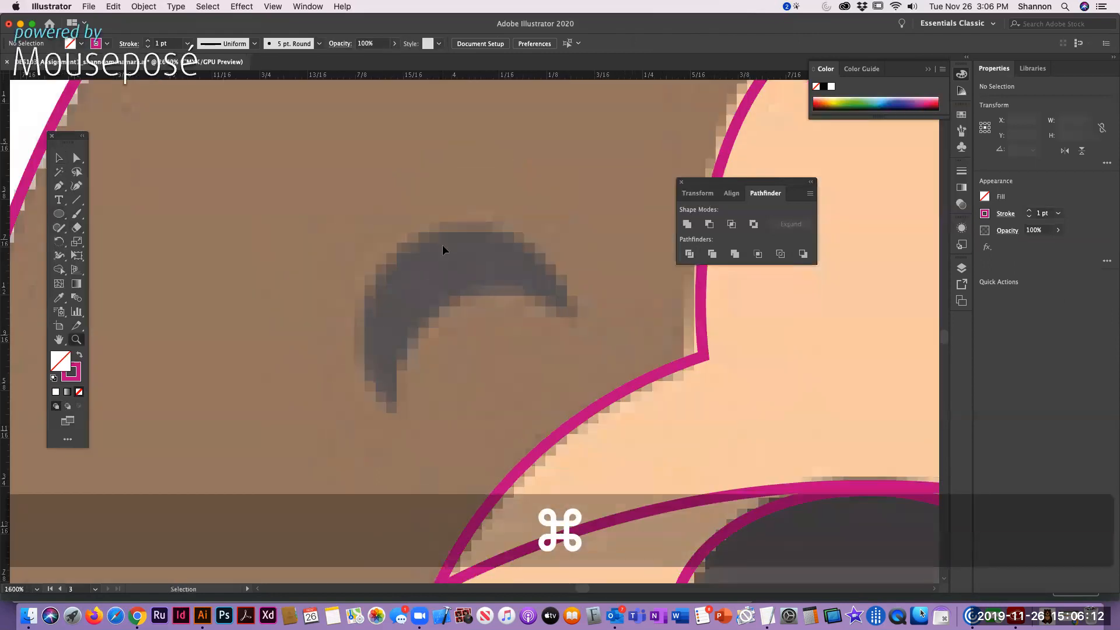
key(super+minus)
click(59, 157)
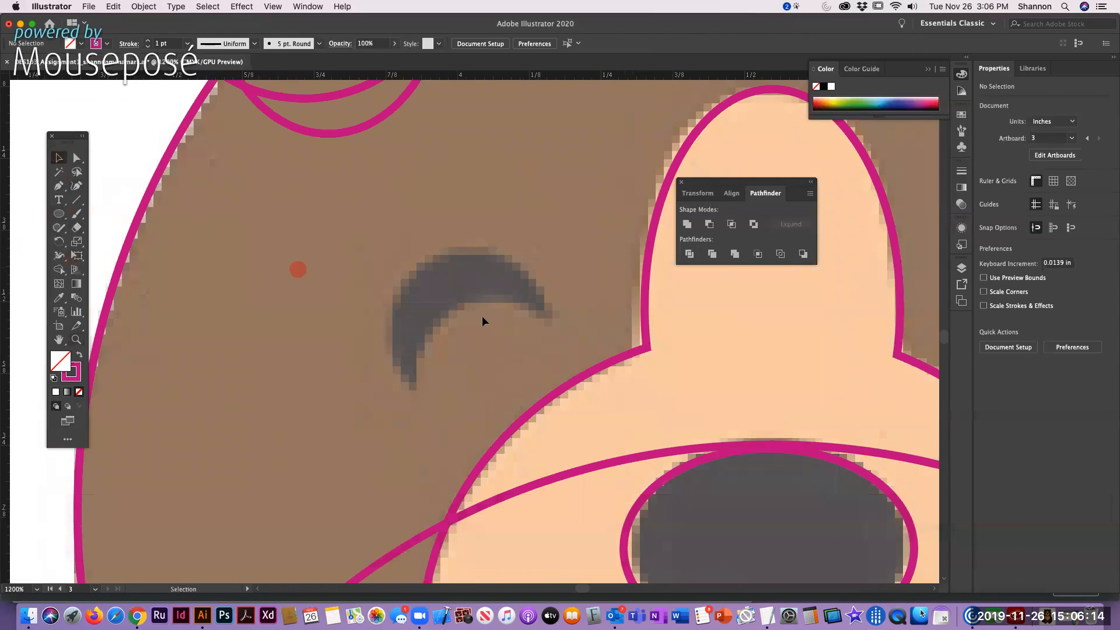
key(space)
drag(475, 379, 388, 308)
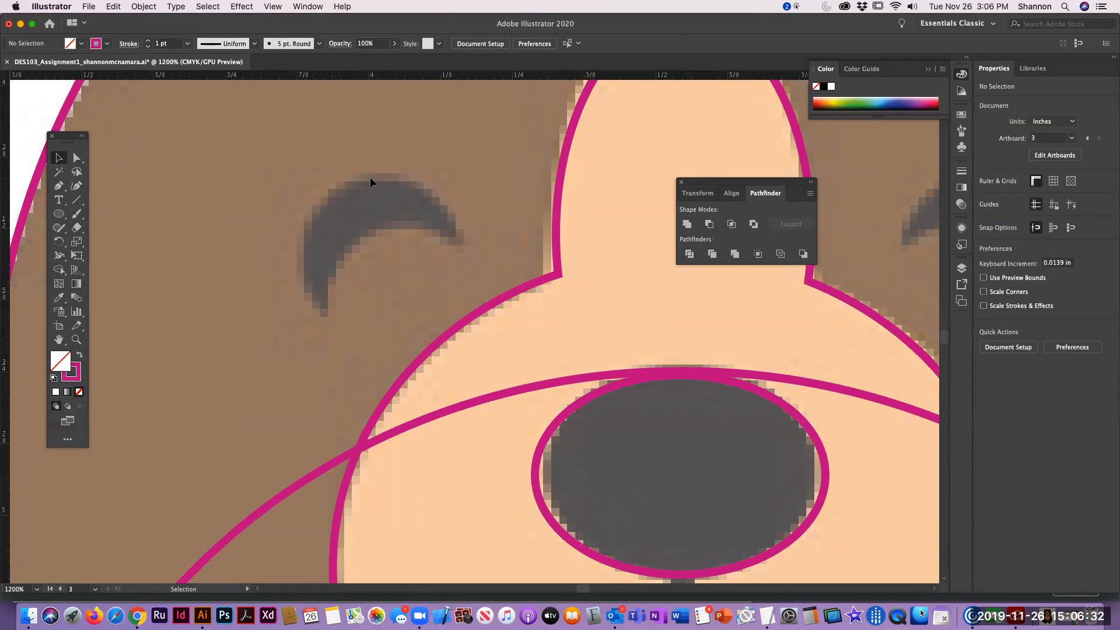
click(335, 198)
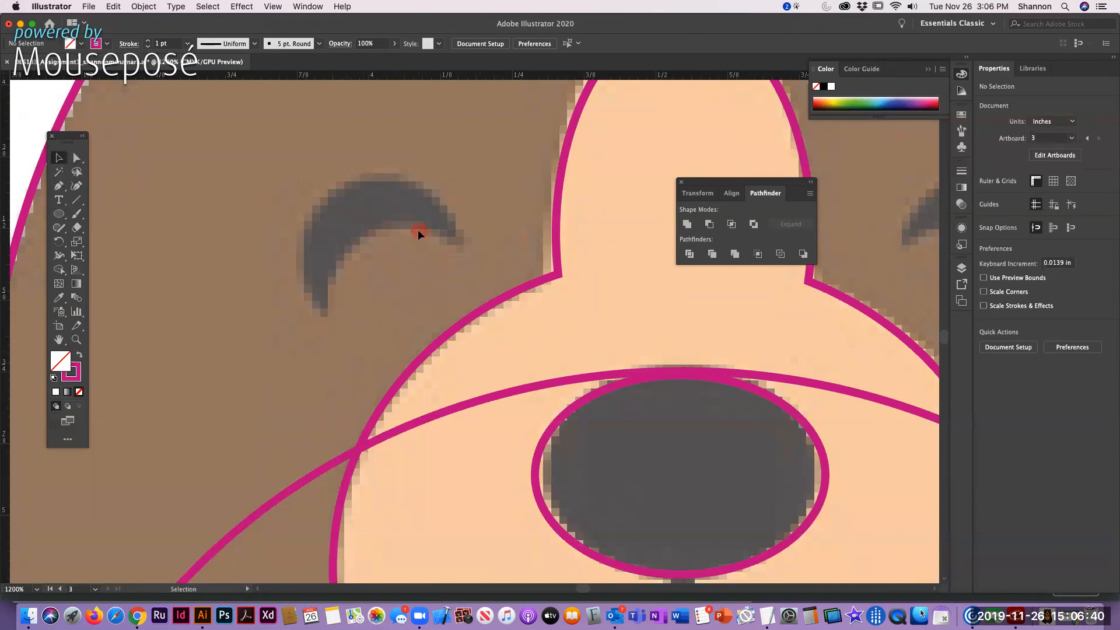
click(59, 214)
mouse_move(286, 169)
mouse_down()
mouse_move(350, 270)
mouse_move(480, 370)
mouse_up()
key(v)
drag(283, 169, 299, 171)
drag(476, 177, 470, 183)
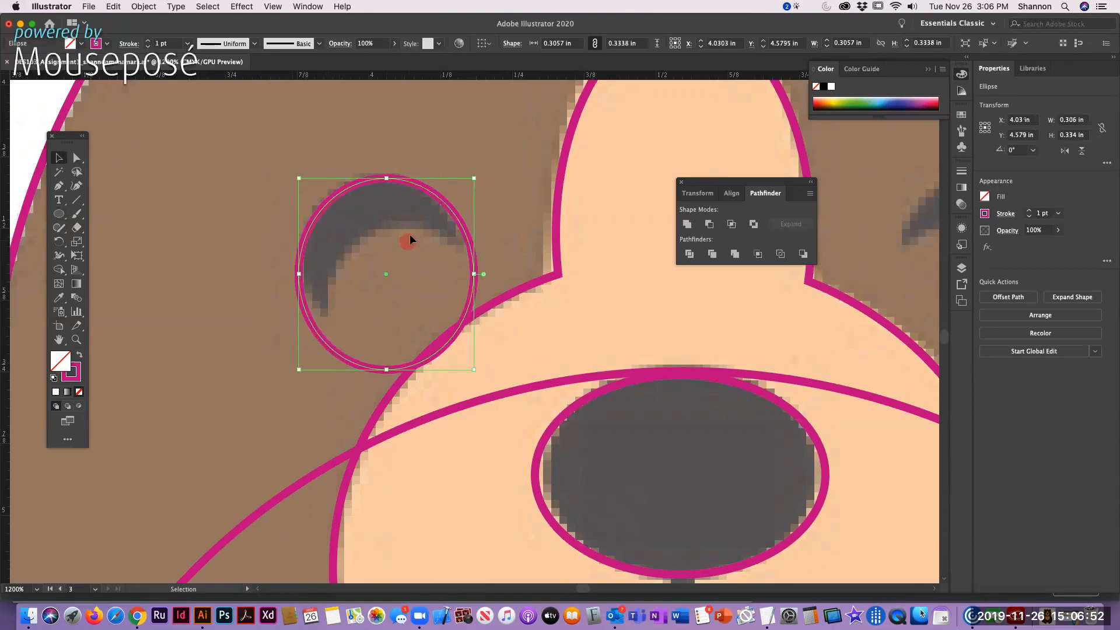
drag(299, 178, 300, 179)
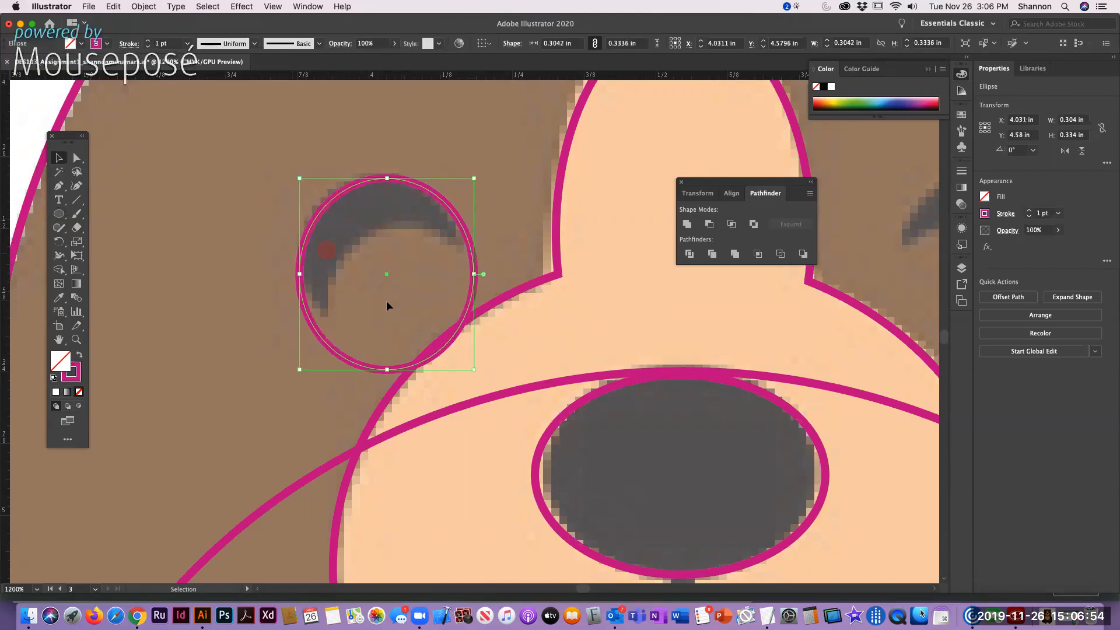
click(198, 197)
Draw a smaller ellipse about 0.25 × 0.27 in below the left eye's dark crescent and extend its upper-left corner to the inner curve.
click(59, 215)
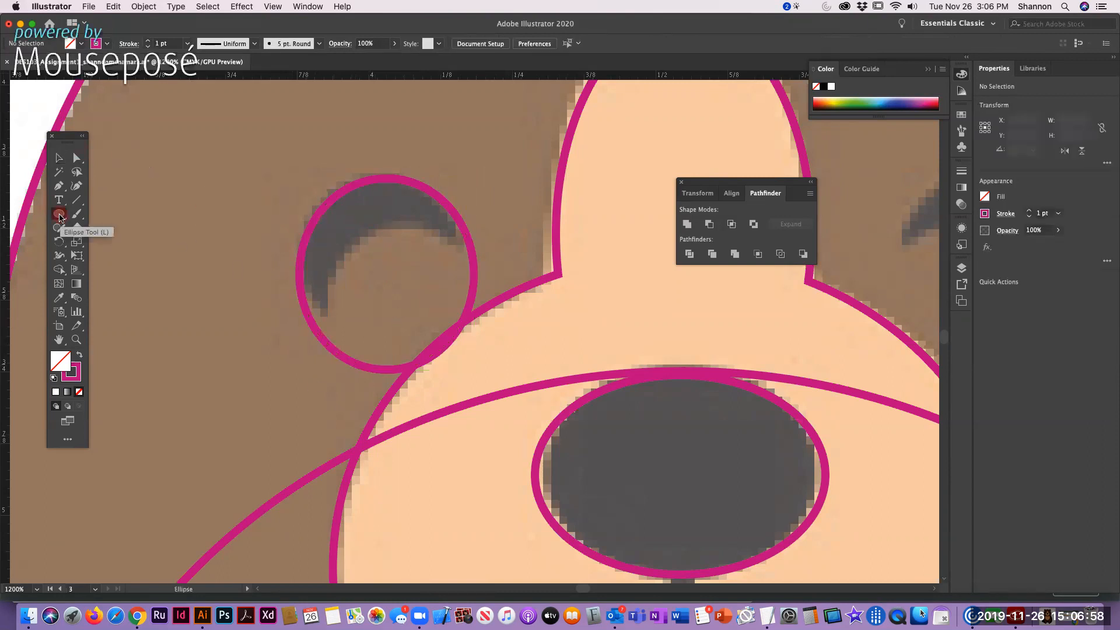
drag(341, 238, 483, 394)
key(v)
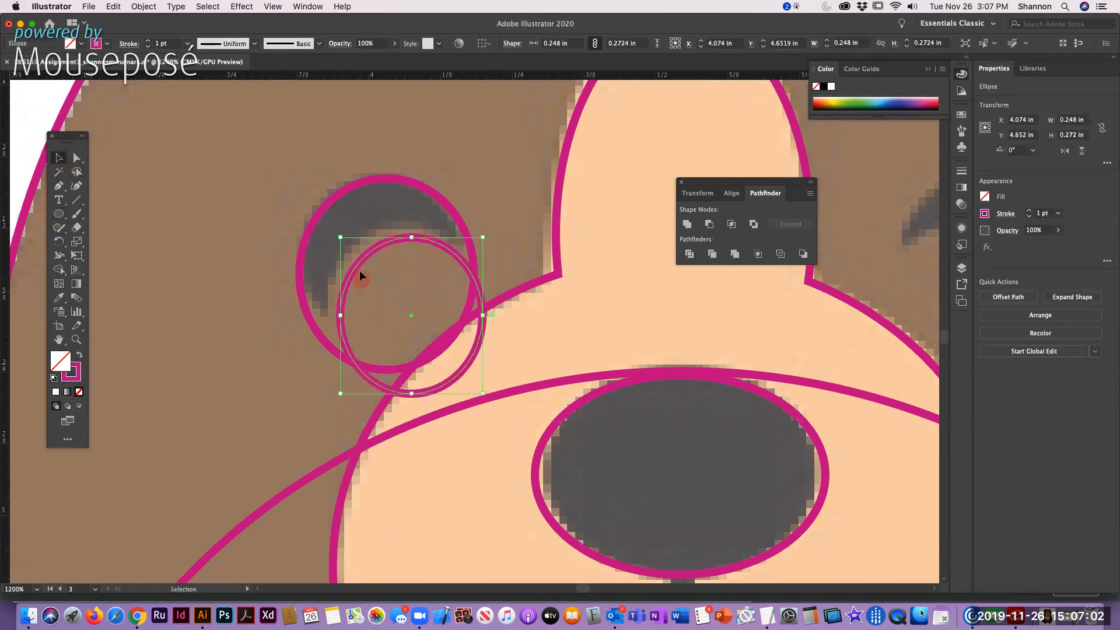
drag(340, 238, 326, 231)
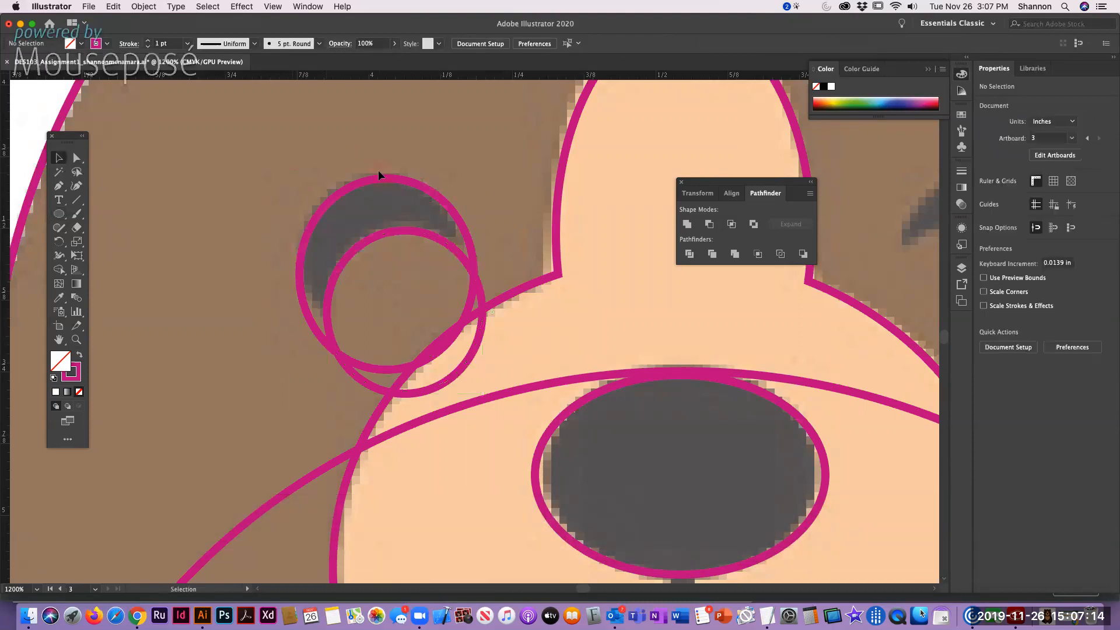
Subtract the smaller ellipse from the larger one to form the left eye's crescent, and deselect it.
click(364, 182)
click(366, 185)
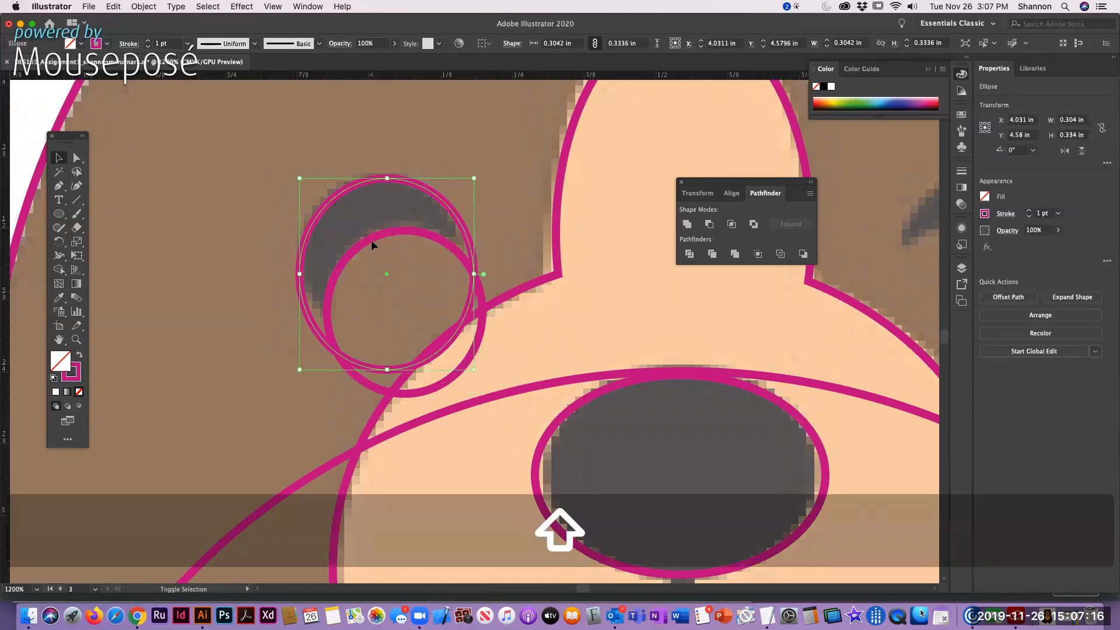
shift+click(369, 239)
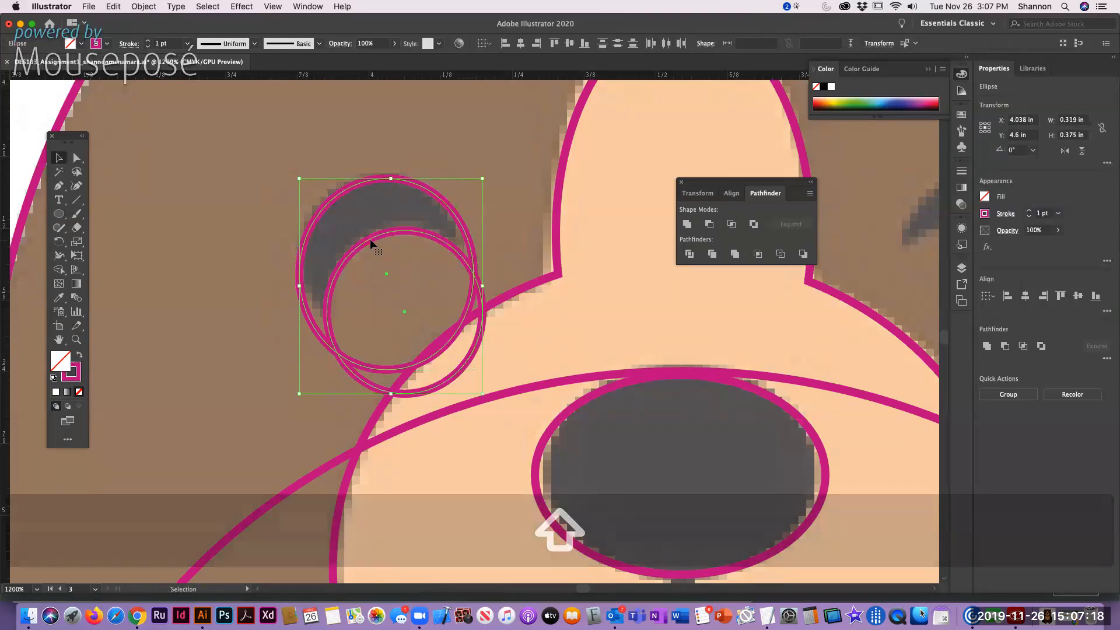
click(709, 225)
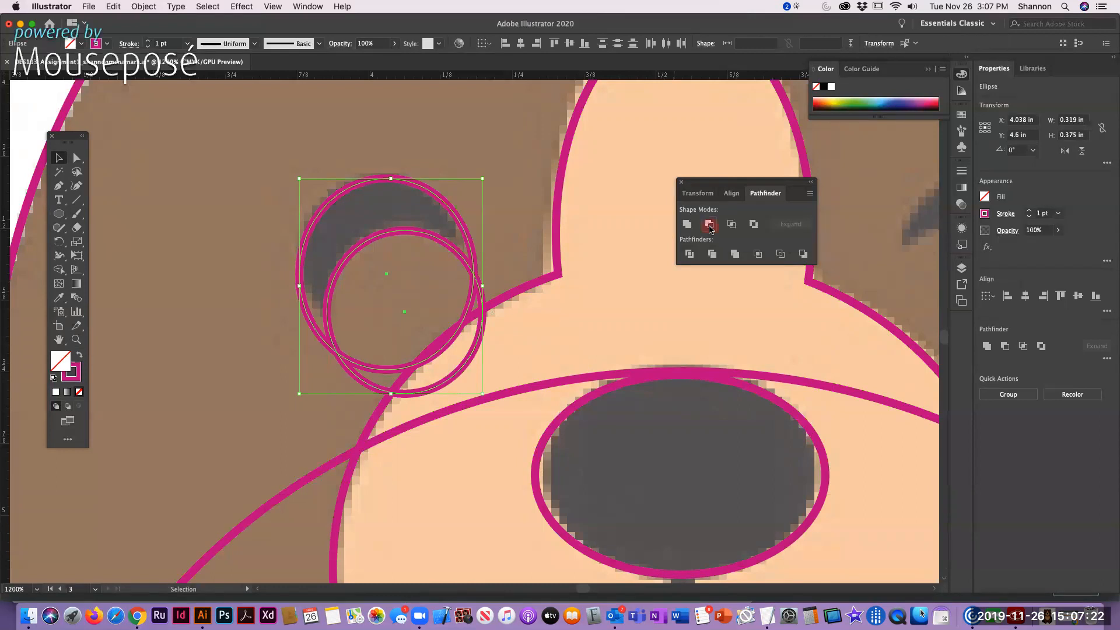
click(502, 135)
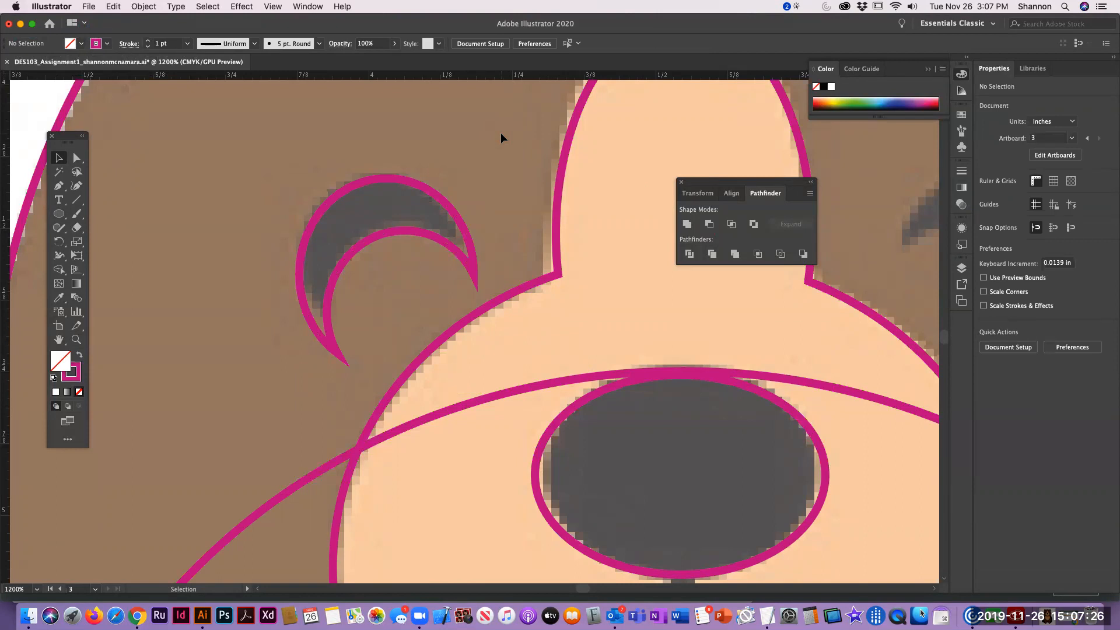
Make a copy of the left eye's crescent reflected across the vertical axis.
key(super+minus)
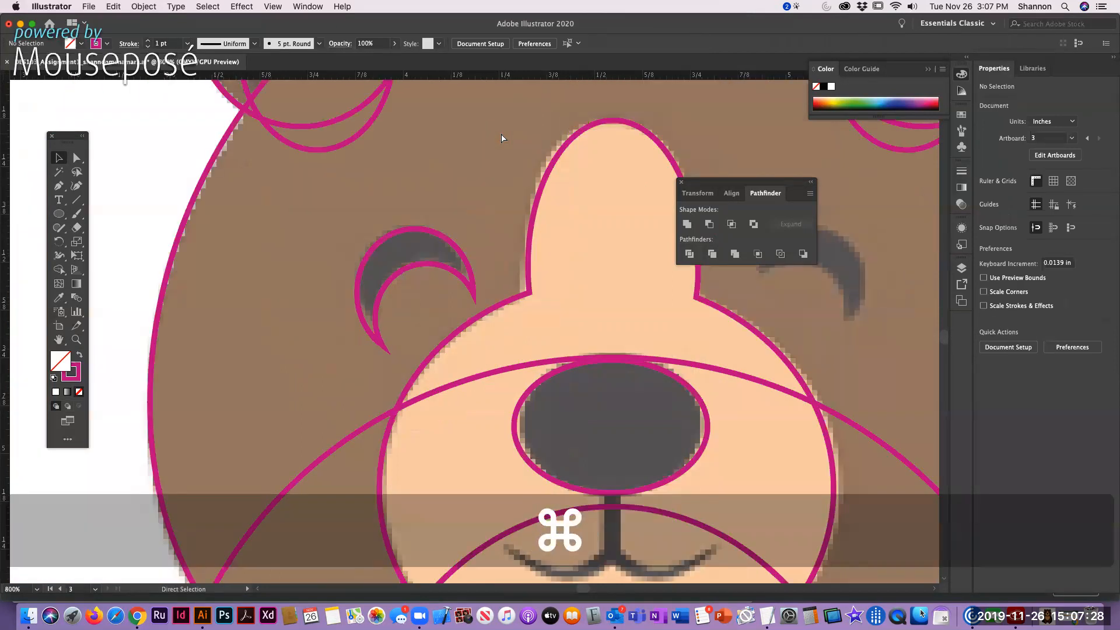
drag(758, 185, 758, 108)
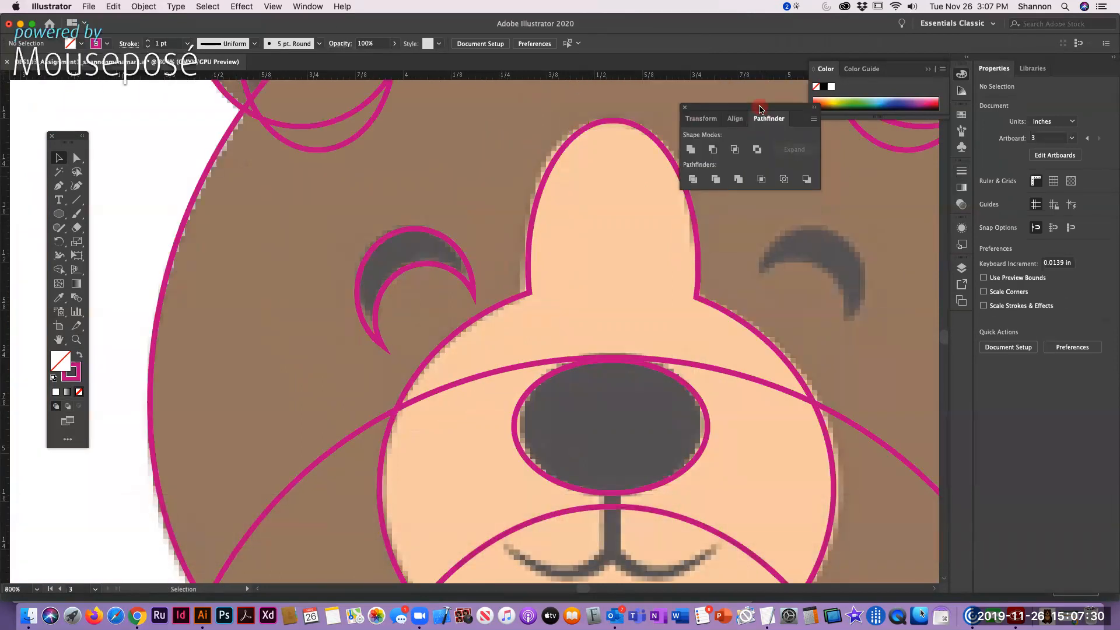
click(394, 275)
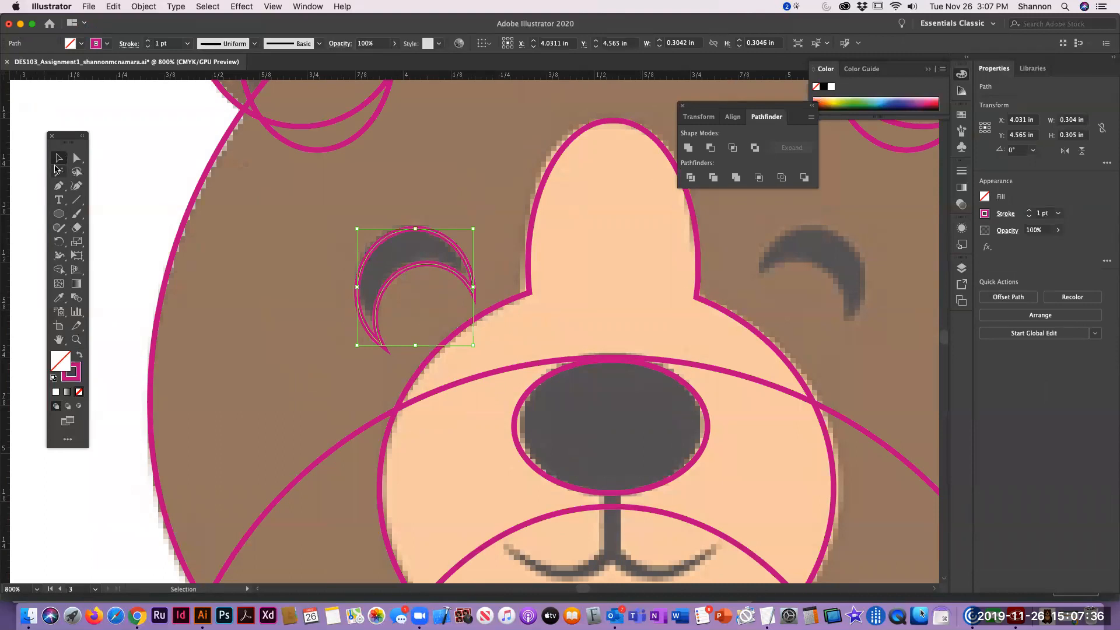
click(117, 170)
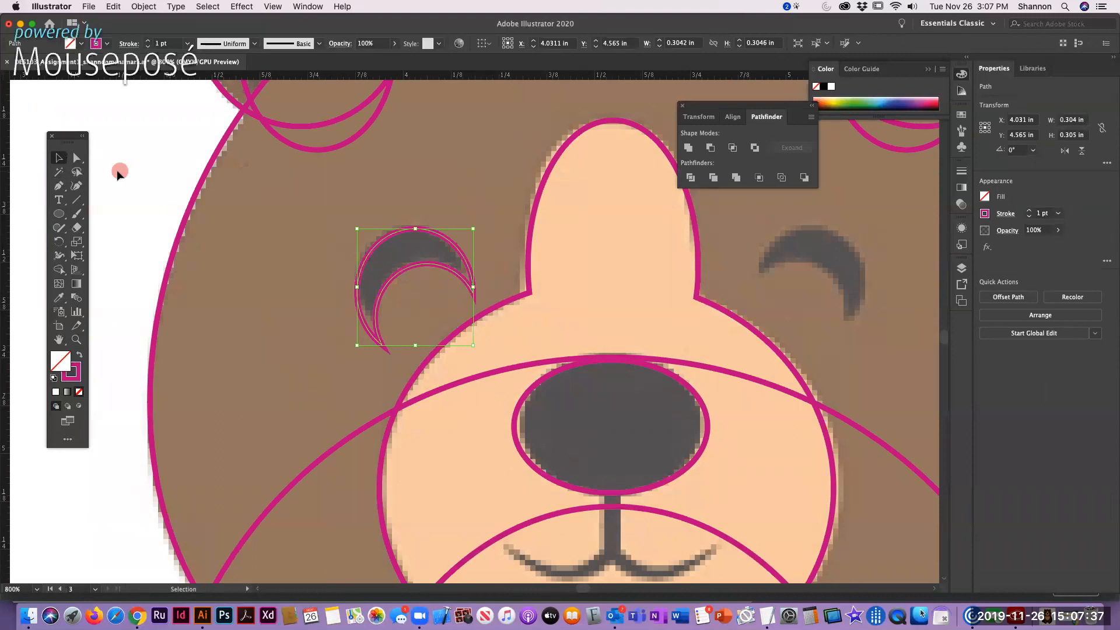
click(382, 247)
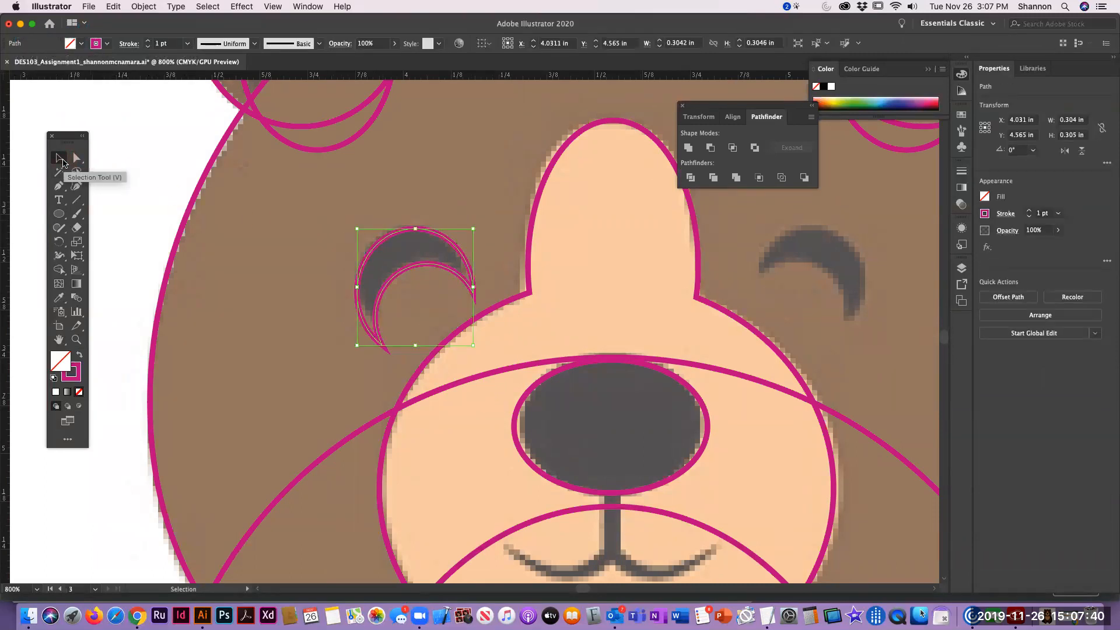
click(146, 7)
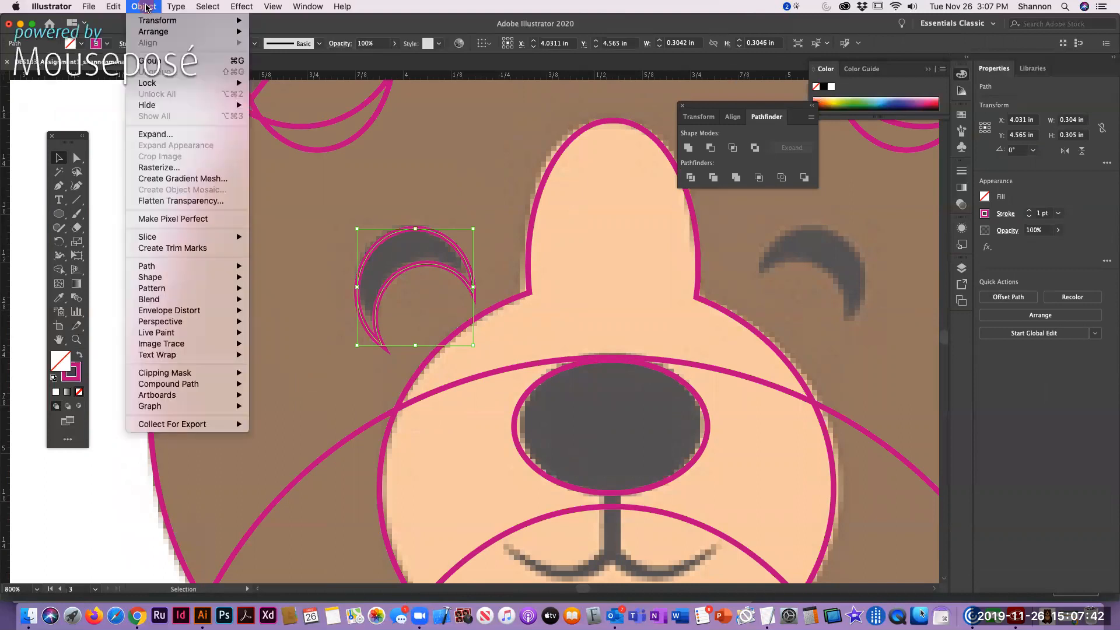
mouse_move(150, 23)
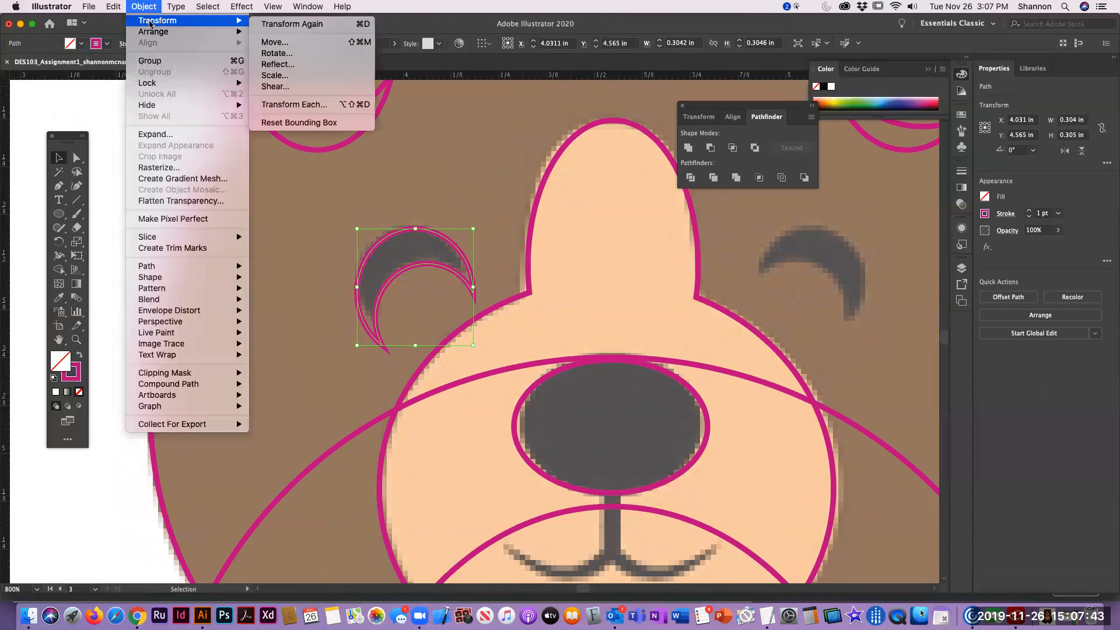
click(273, 64)
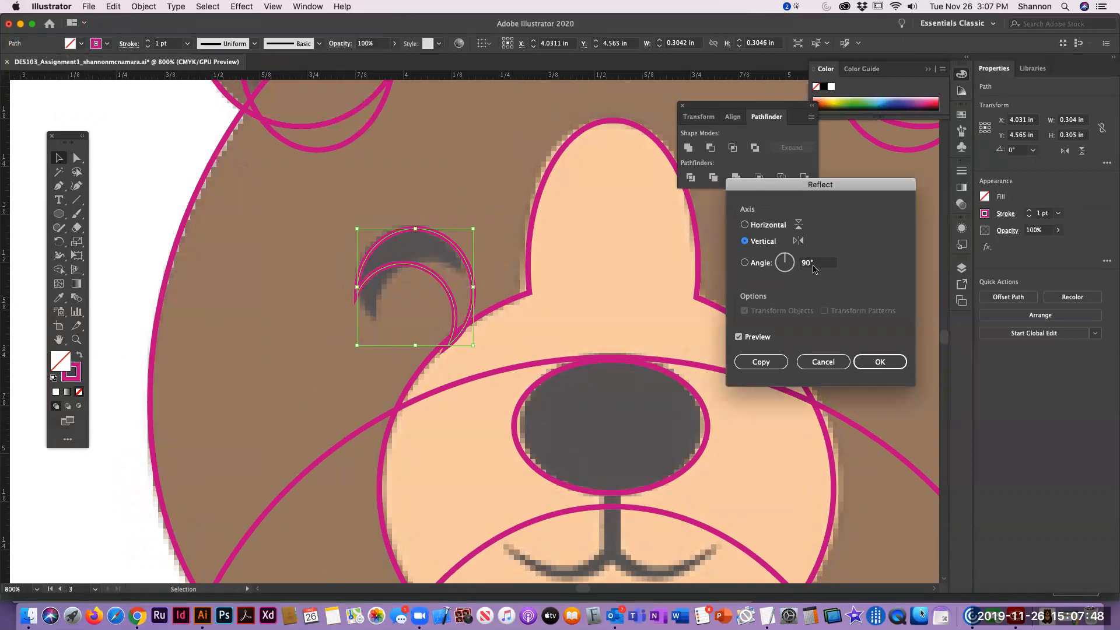
click(758, 363)
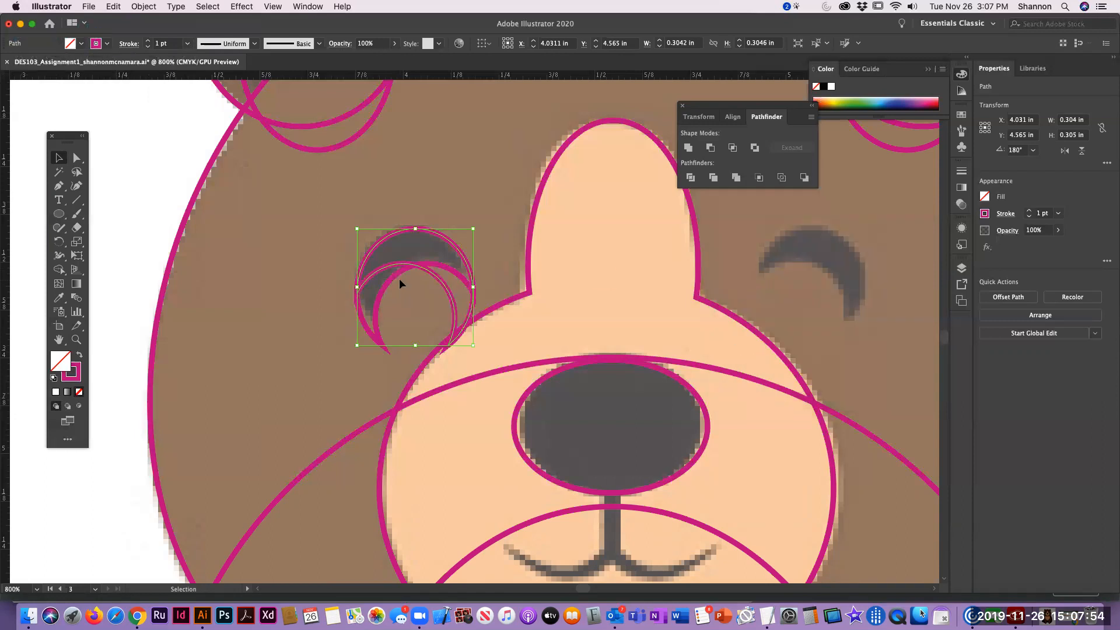
Move the reflected crescent horizontally onto the template's right eye, at X about 5.06 in, and deselect it.
key(Right)
key(Right)
key(Right)
key(Right)
key(Right)
key(Right)
key(Right)
key(Right)
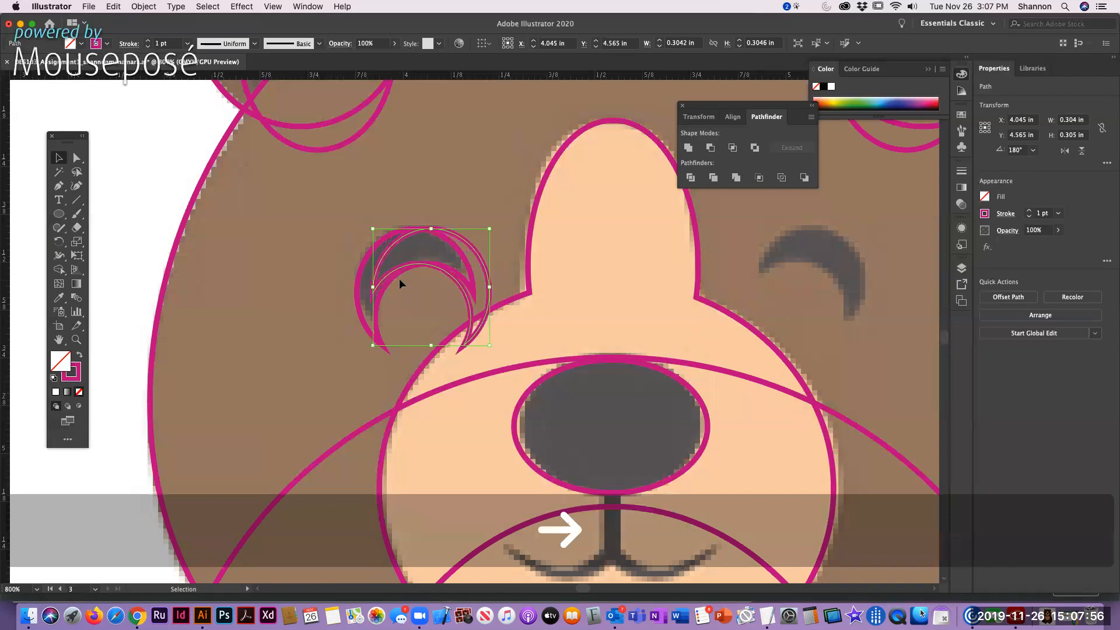
key(Right)
key(Right)
key(Right)
key(Right)
key(Right)
key(Right)
key(Right)
key(Right)
key(Right)
key(Right)
key(Right)
key(Right)
key(Right)
key(Right)
key(Right)
key(Right)
key(Right)
key(Right)
key(Right)
key(Right)
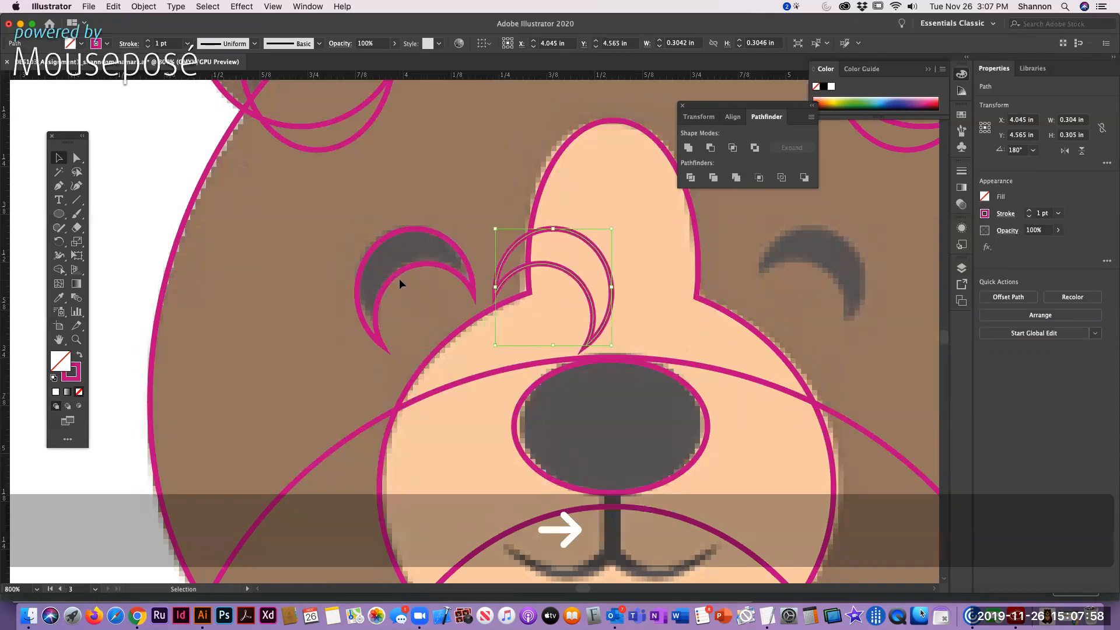
key(Right)
key(Right)
key(Right)
key(Right)
key(Right)
key(Right)
key(Right)
key(Right)
key(Right)
key(Right)
key(Right)
key(Right)
key(Right)
key(Right)
key(Right)
key(Right)
key(Right)
key(Right)
key(Right)
key(Right)
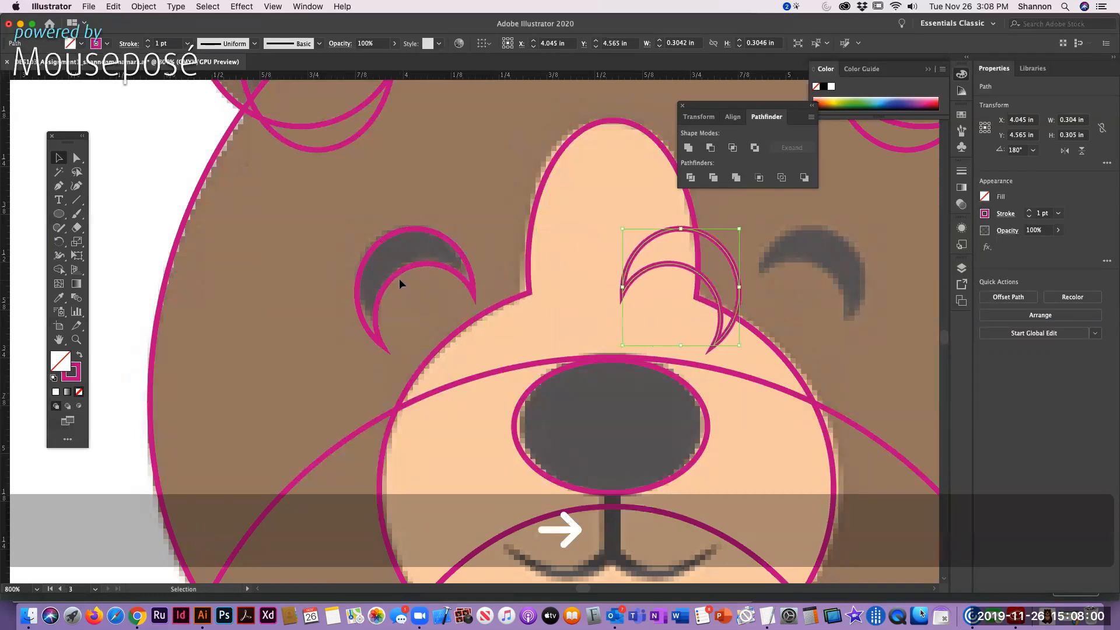
key(Right)
key(Right)
key(Right)
key(Right)
key(Right)
key(Right)
key(Right)
key(Right)
key(Right)
key(Right)
key(Right)
key(Right)
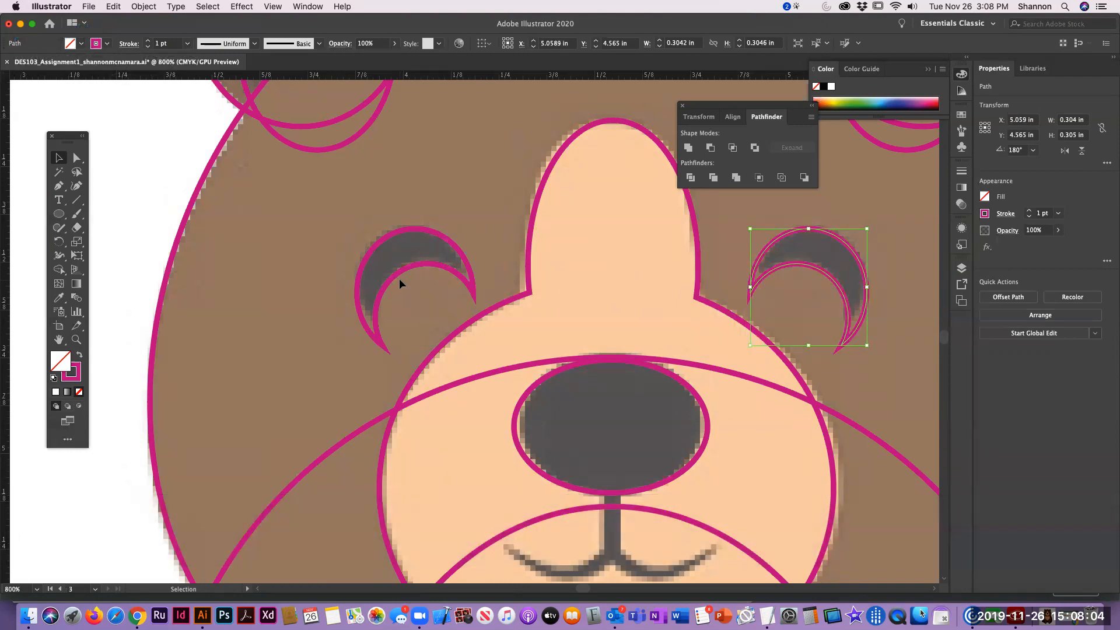
key(super+minus)
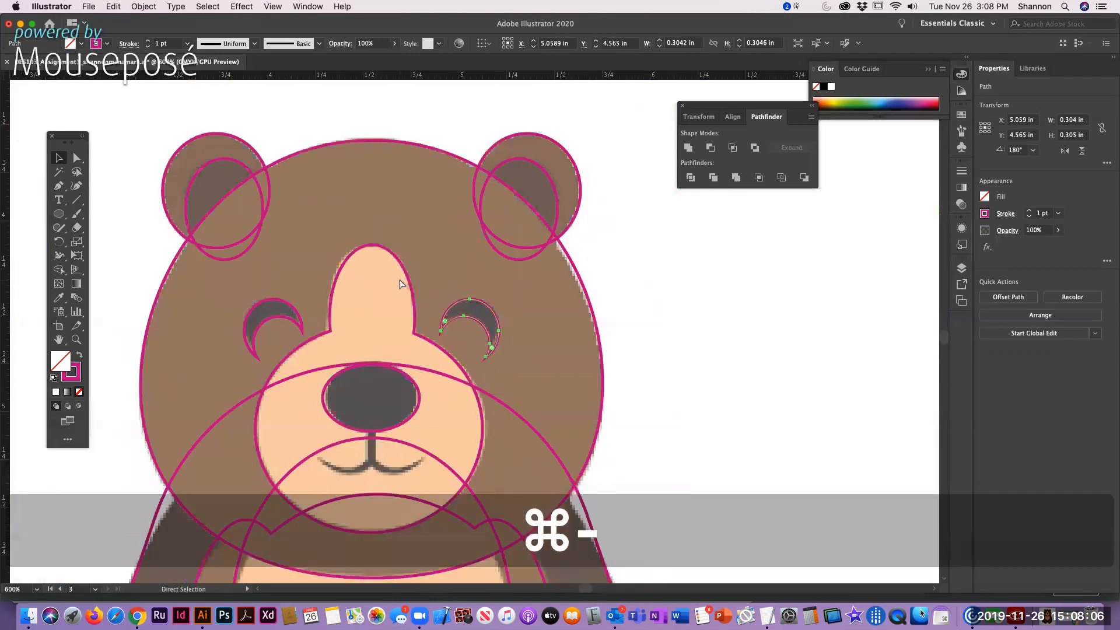
click(676, 377)
Duplicate the right eye's crescent and place the copy over the right half of the mouth, at about X 4.65, Y 5.23 in.
key(space)
drag(357, 463, 408, 363)
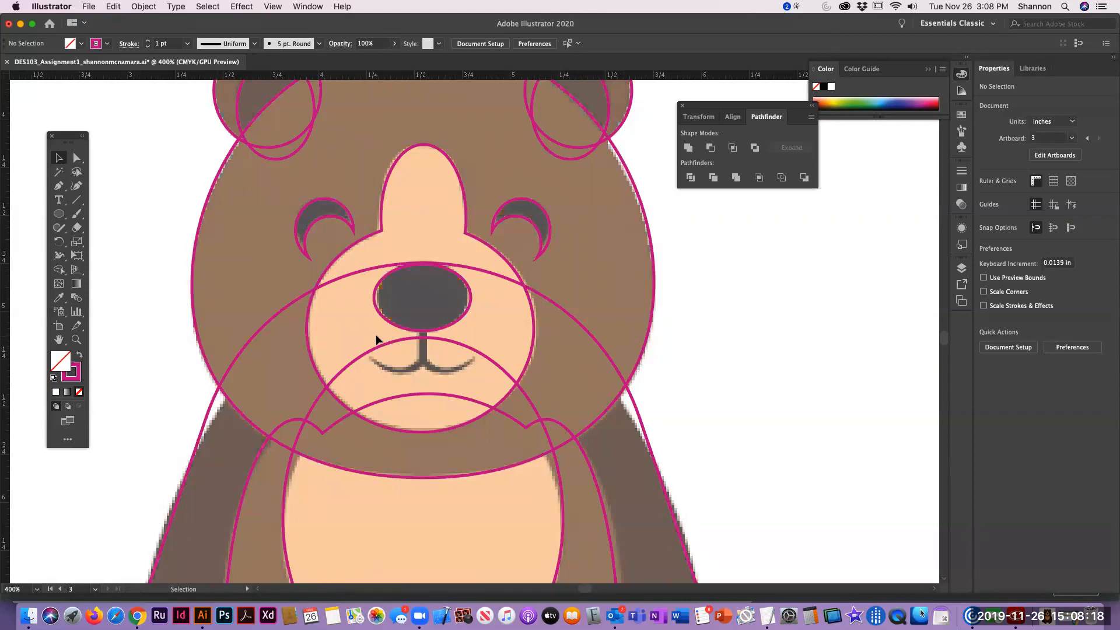
click(531, 225)
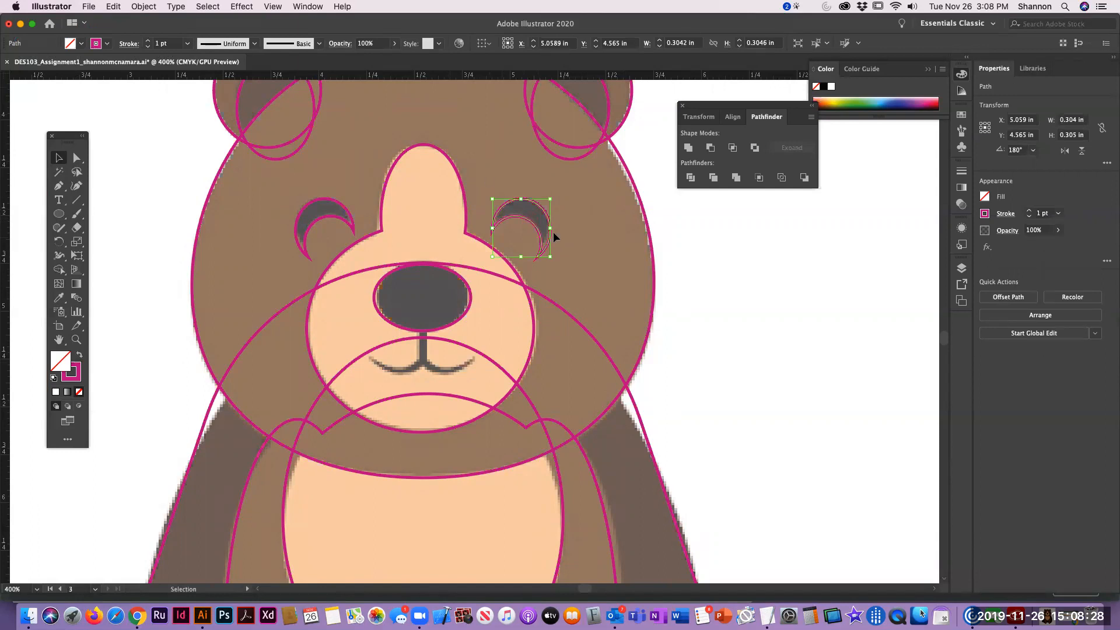
click(113, 7)
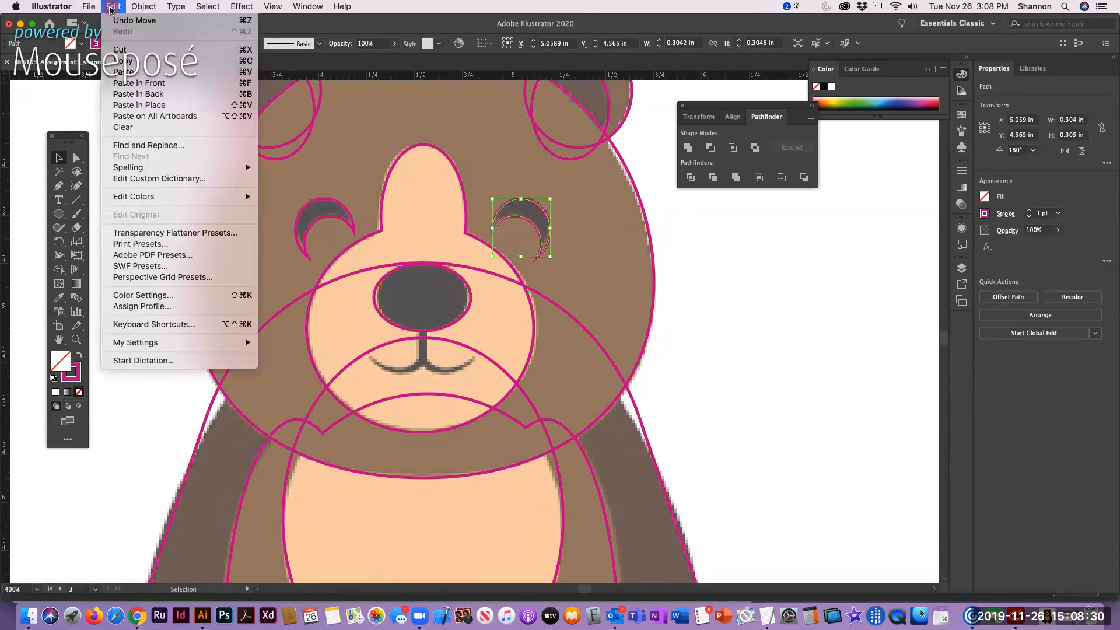
click(122, 60)
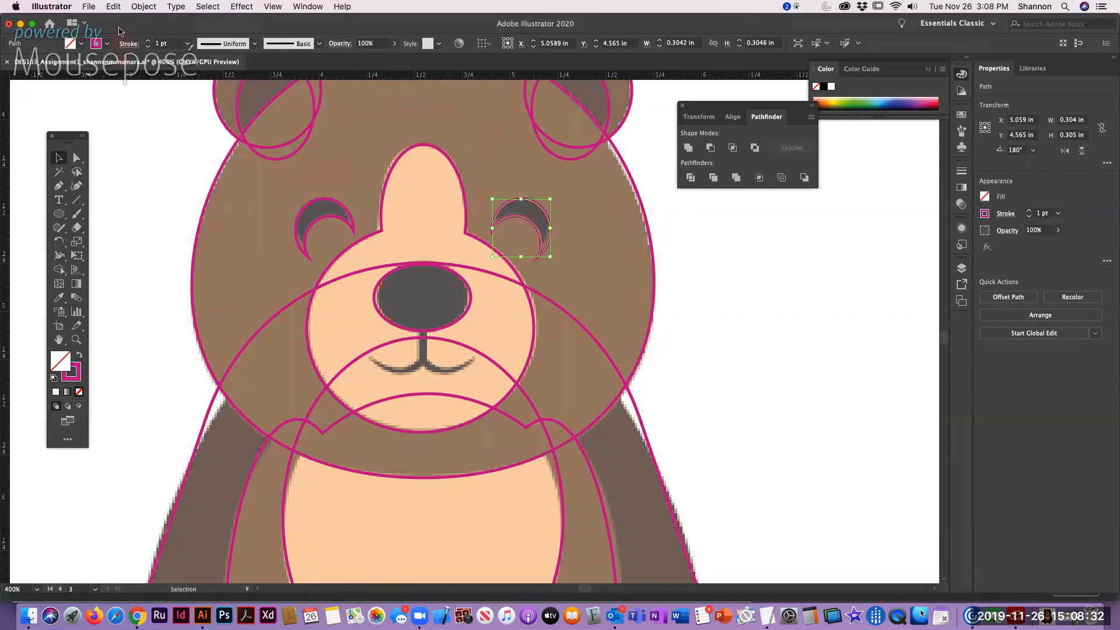
click(115, 7)
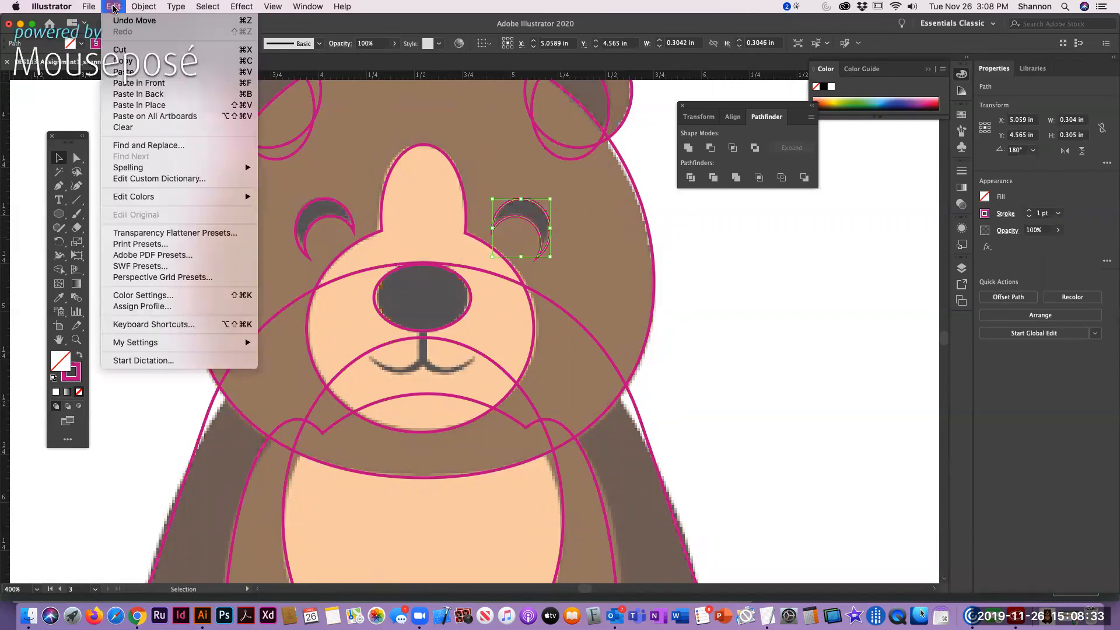
click(124, 72)
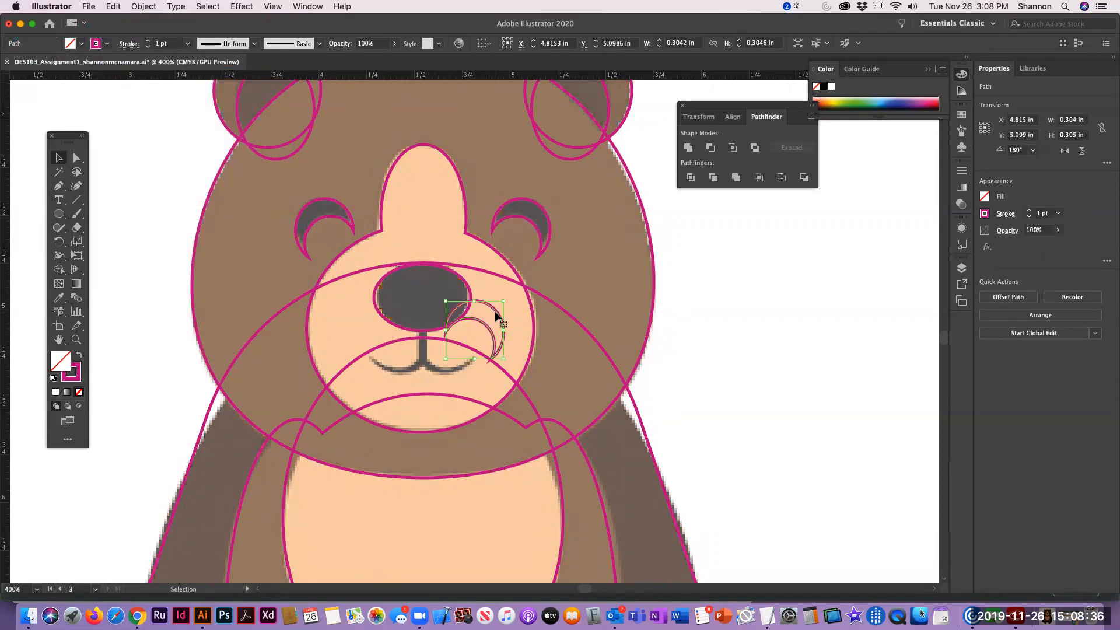
drag(496, 317, 465, 343)
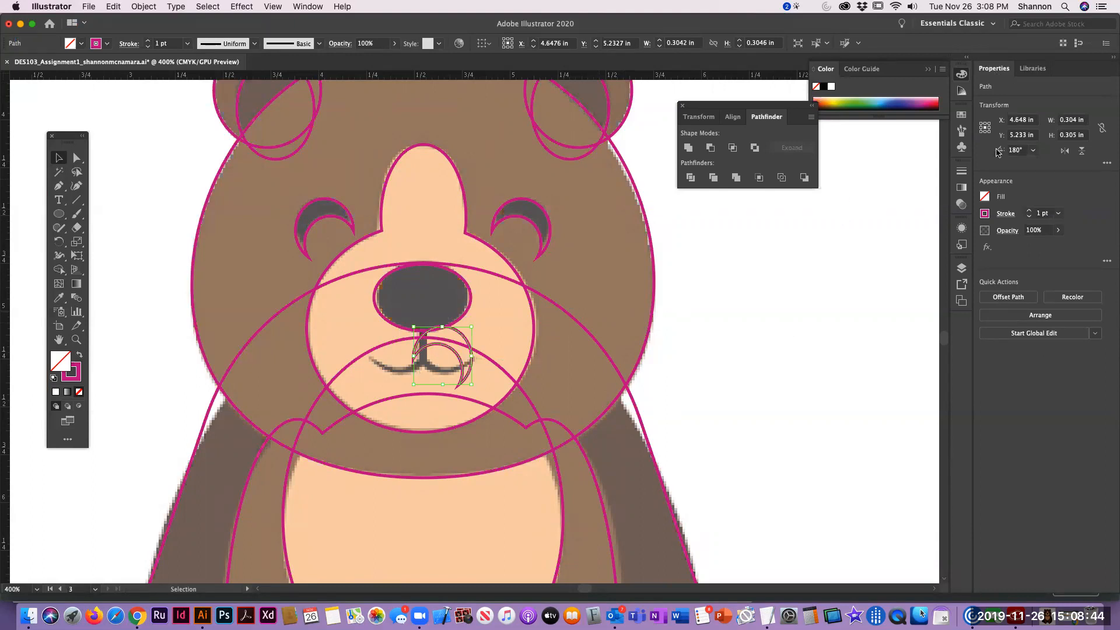
Rotate the copied crescent over the right half of the mouth to an angle of 35° and deselect it.
click(1016, 149)
key(Up)
key(Down)
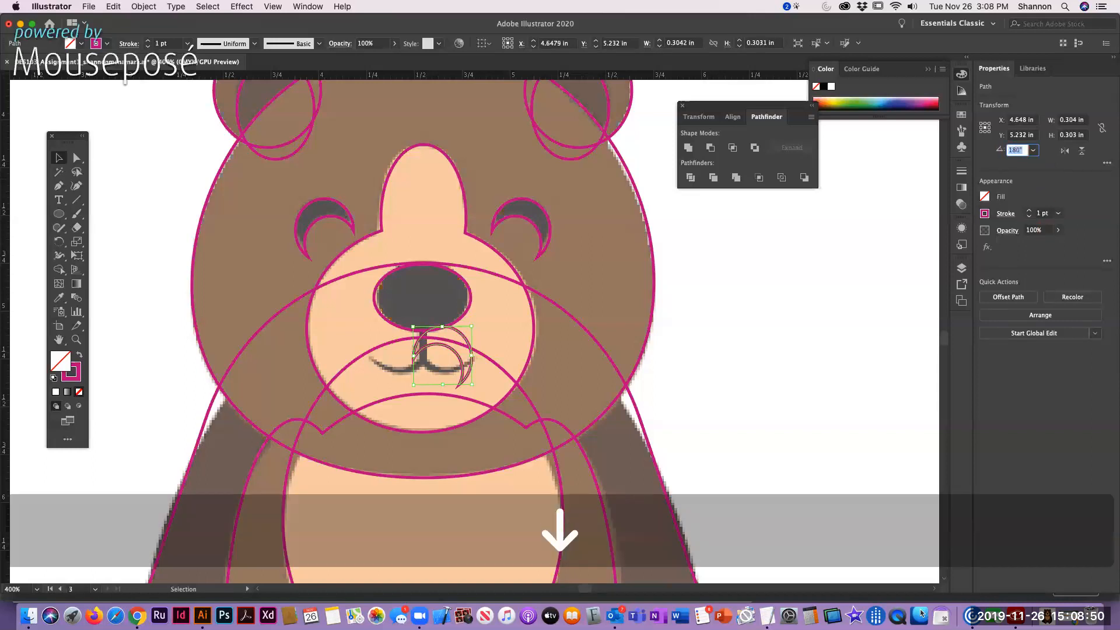
key(Up)
key(Down)
key(Down)
key(Up)
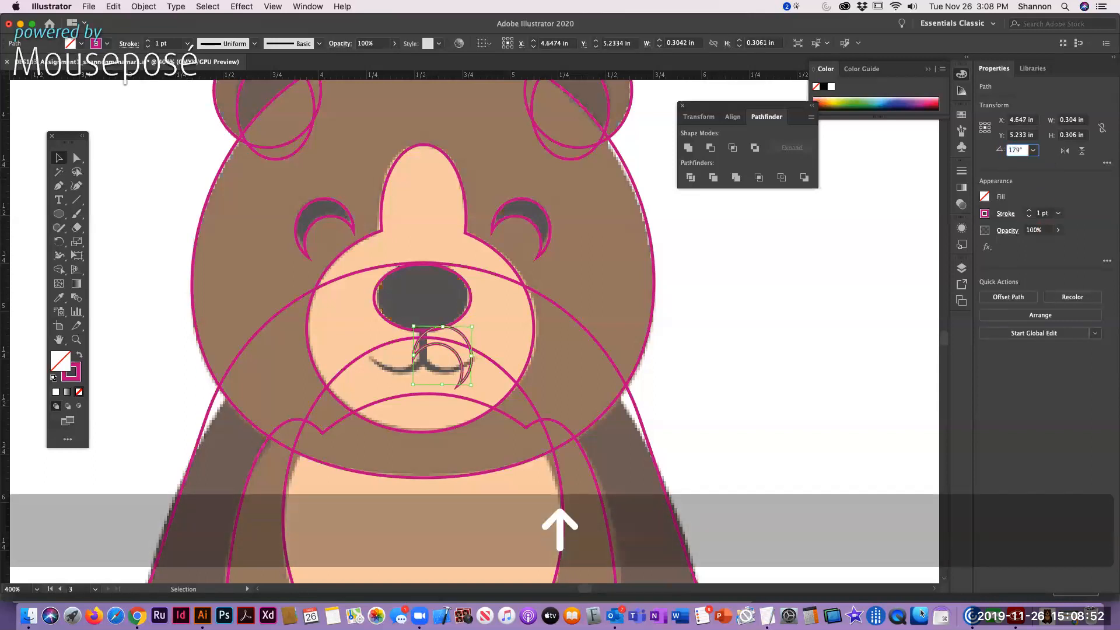
key(Down)
key(Down)
key(Down)
key(Down)
key(Down)
key(Down)
key(Down)
key(Down)
key(Down)
key(Down)
key(Down)
key(Down)
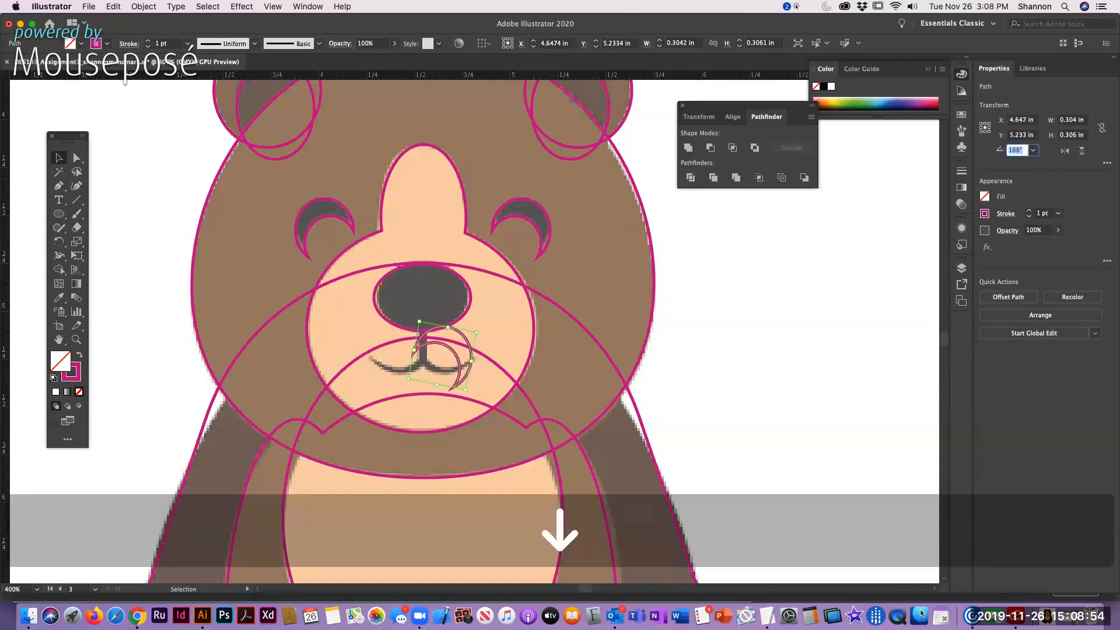
key(Down)
key(Down)
key(Down)
key(Down)
key(Down)
key(Down)
key(Down)
key(Down)
key(Down)
key(Down)
key(Down)
key(Down)
key(Down)
key(Down)
key(Down)
key(Down)
key(Down)
key(Down)
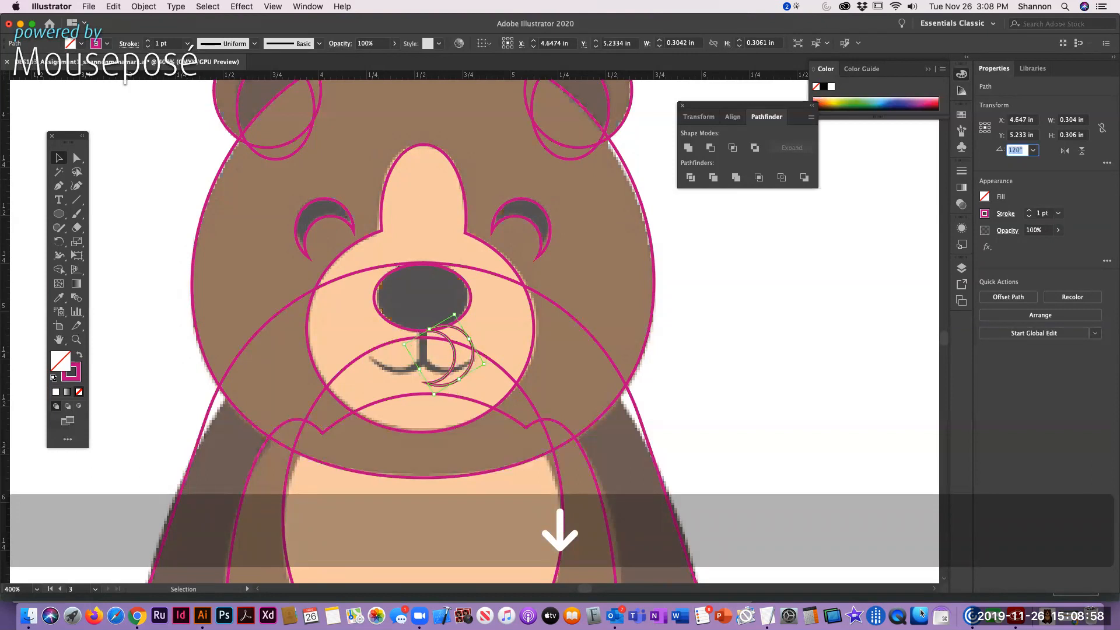
key(Down)
key(Down)
key(Down)
key(Down)
key(Down)
key(Down)
key(Down)
key(Down)
key(Down)
key(Down)
key(Down)
key(Down)
key(Down)
key(Down)
key(Down)
key(Down)
key(Down)
key(Down)
key(Down)
key(Down)
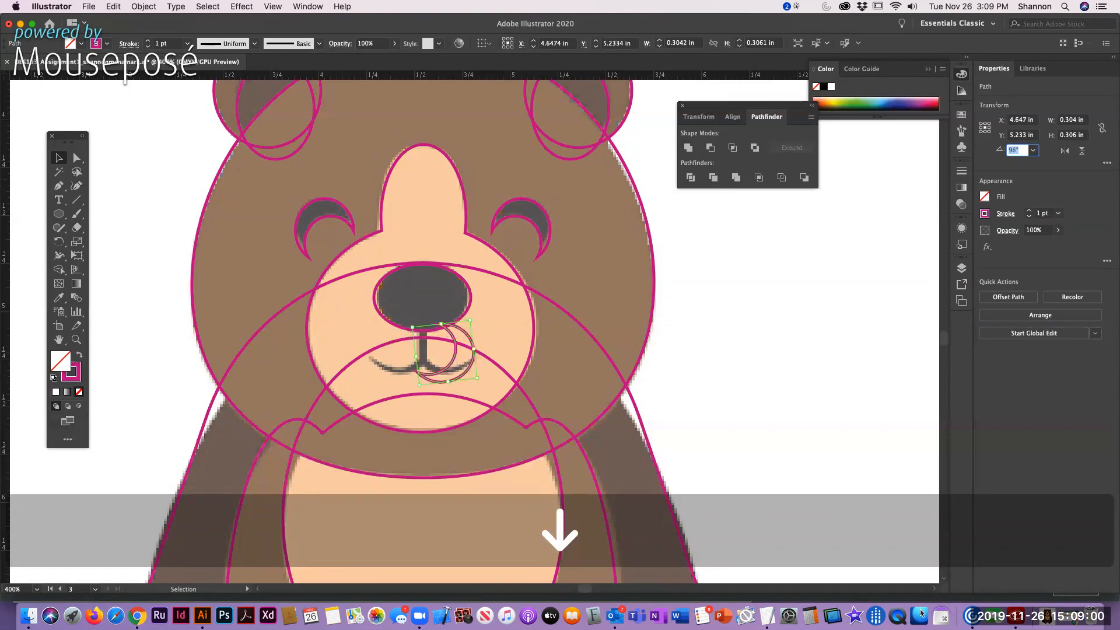
key(Down)
key(Down)
key(Down)
key(Down)
key(Down)
key(Down)
key(Down)
key(Down)
key(Down)
key(Down)
key(Down)
key(Down)
key(Down)
key(Down)
key(Down)
key(Down)
key(Down)
key(Down)
key(Down)
key(Down)
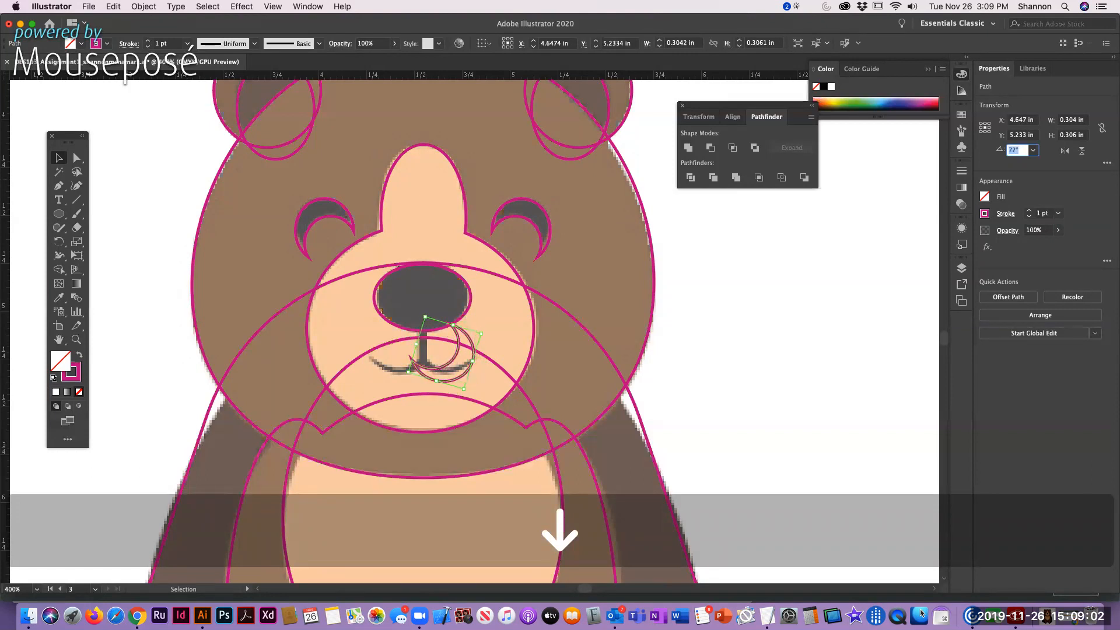
key(Down)
key(Down)
key(Down)
key(Down)
key(Down)
key(Down)
key(Down)
key(Down)
key(Down)
key(Down)
key(Down)
key(Down)
key(Down)
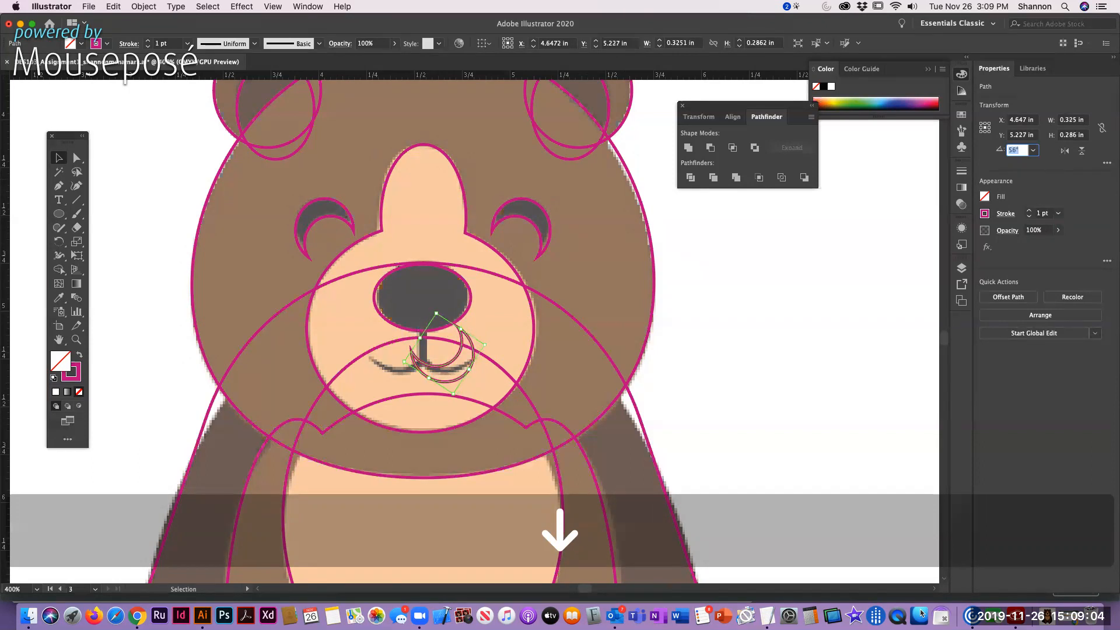
key(Down)
key(Down)
key(Down)
key(Down)
key(Down)
key(Down)
key(Down)
key(Down)
key(Down)
key(Down)
key(Down)
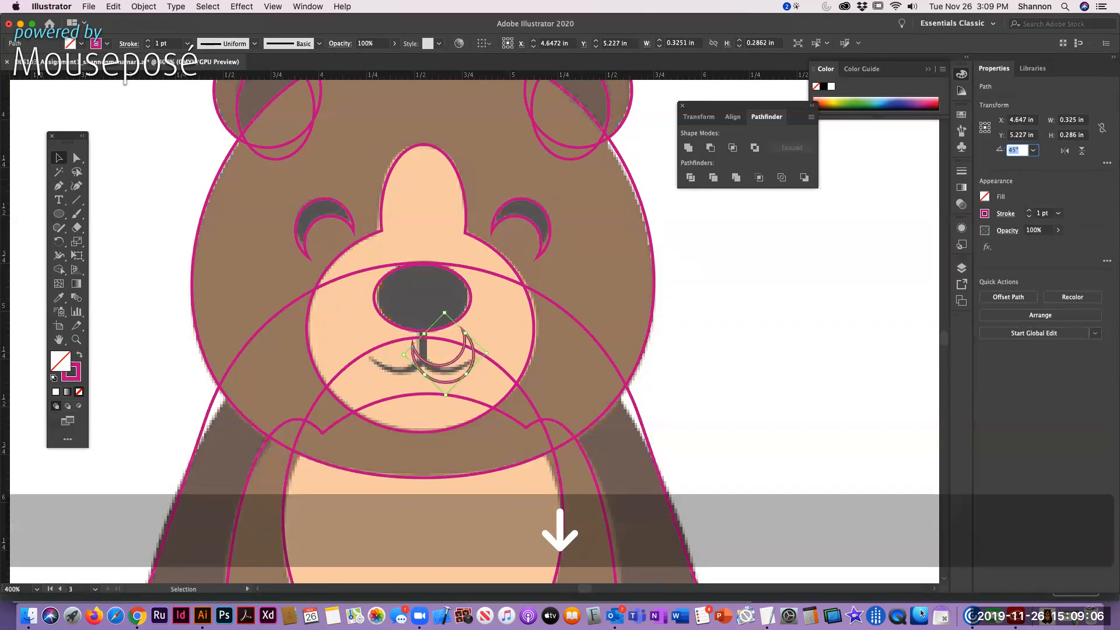
key(Down)
key(Down)
key(Down)
key(Down)
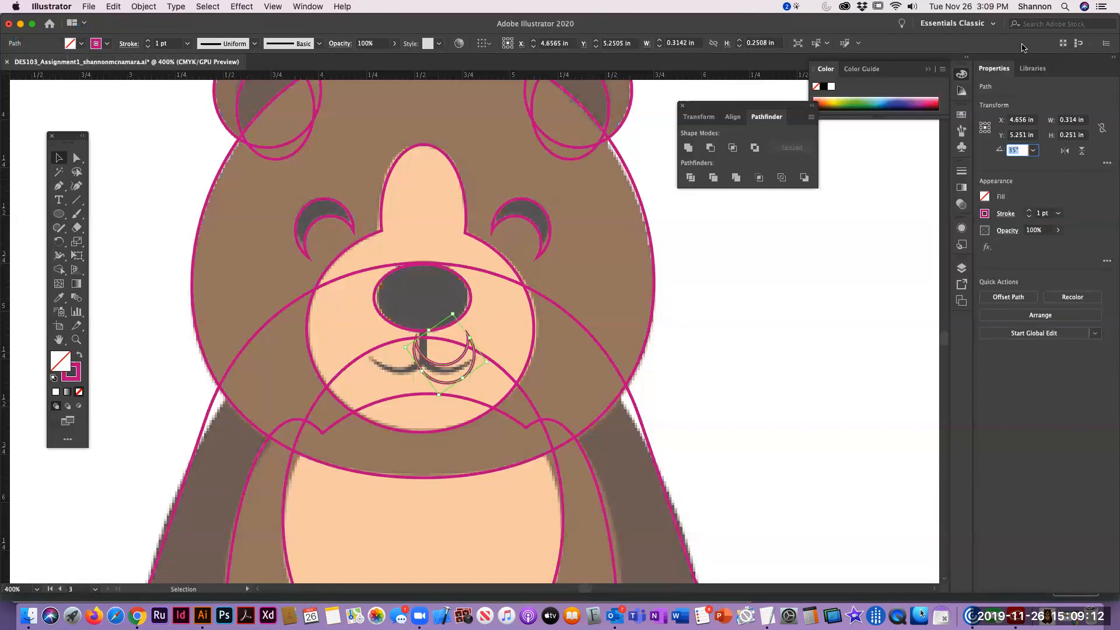
click(723, 353)
Scale the mouth crescent down to about 0.257 by 0.199 in to fit the template's right mouth curve, and deselect it.
key(z)
drag(350, 299, 562, 419)
key(v)
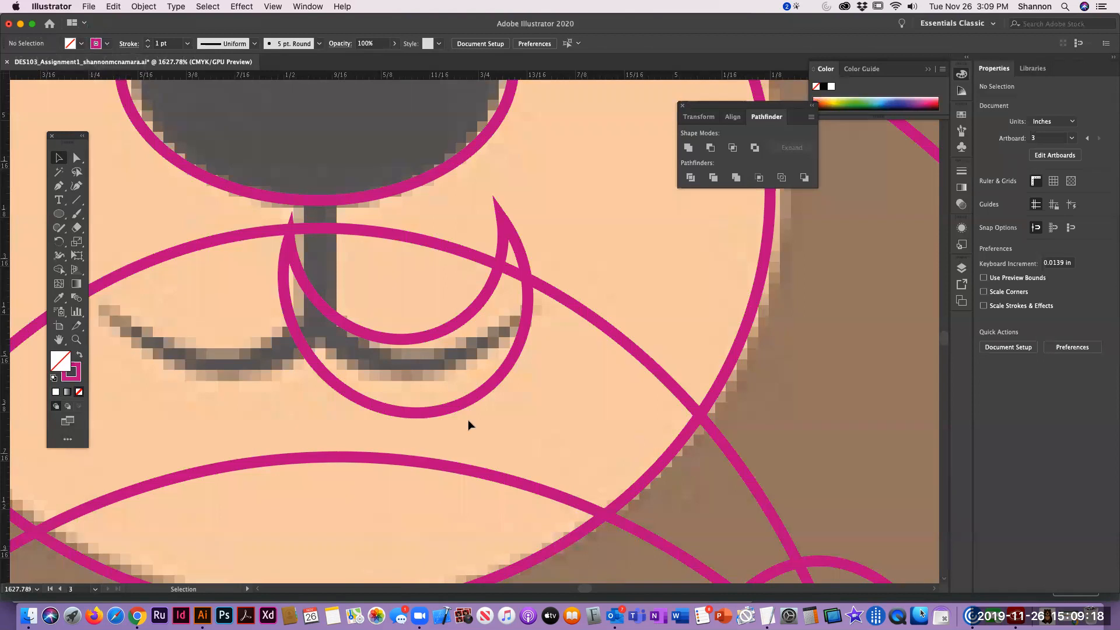
click(419, 340)
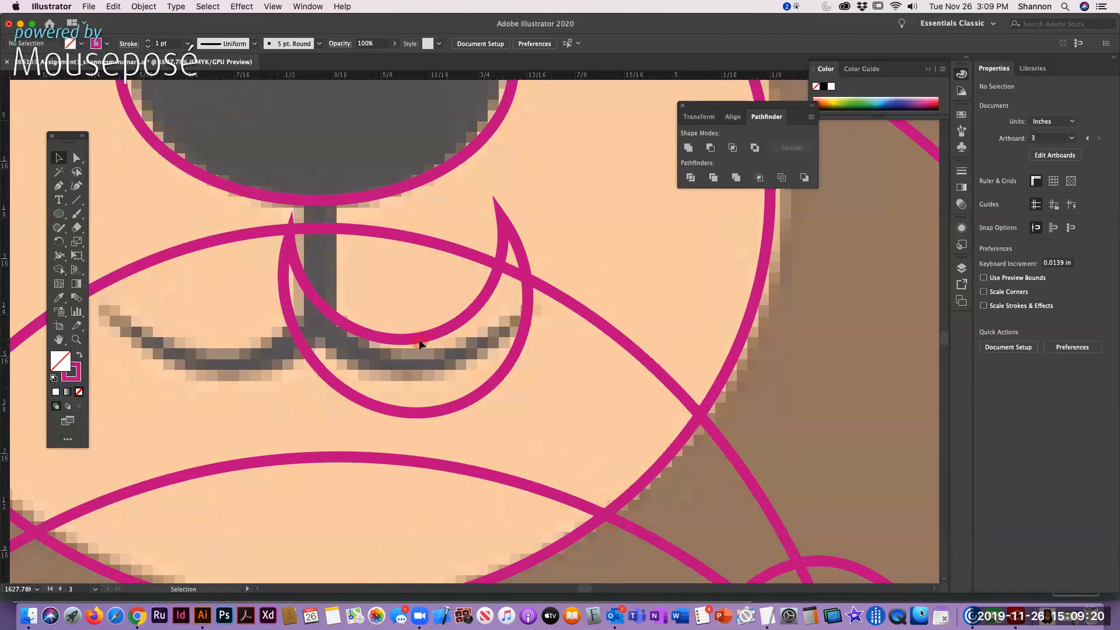
click(398, 341)
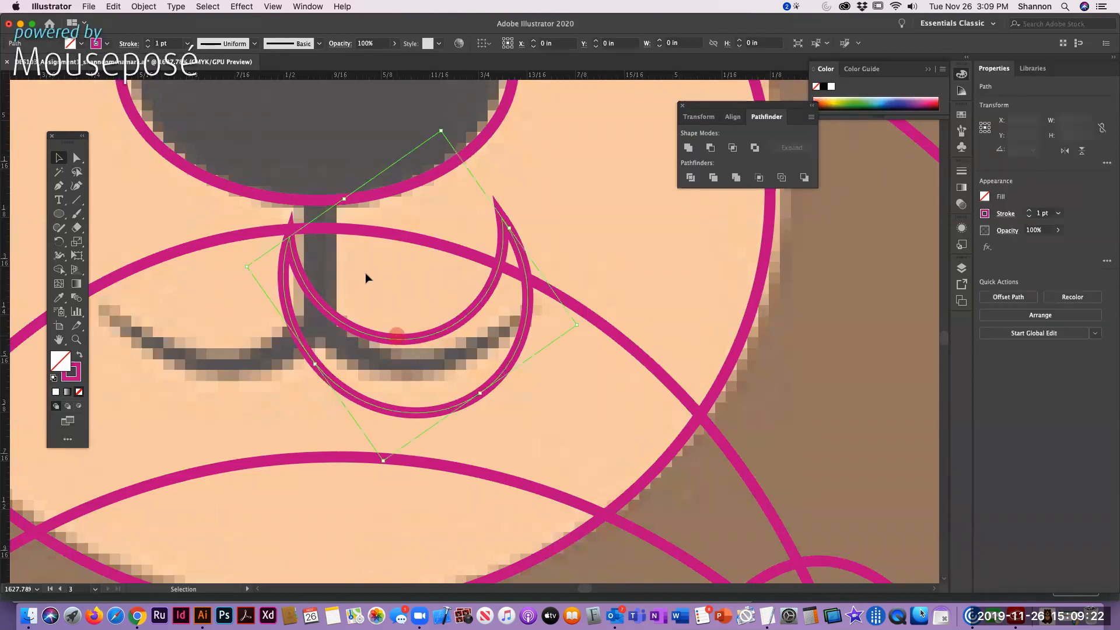
drag(344, 198, 362, 224)
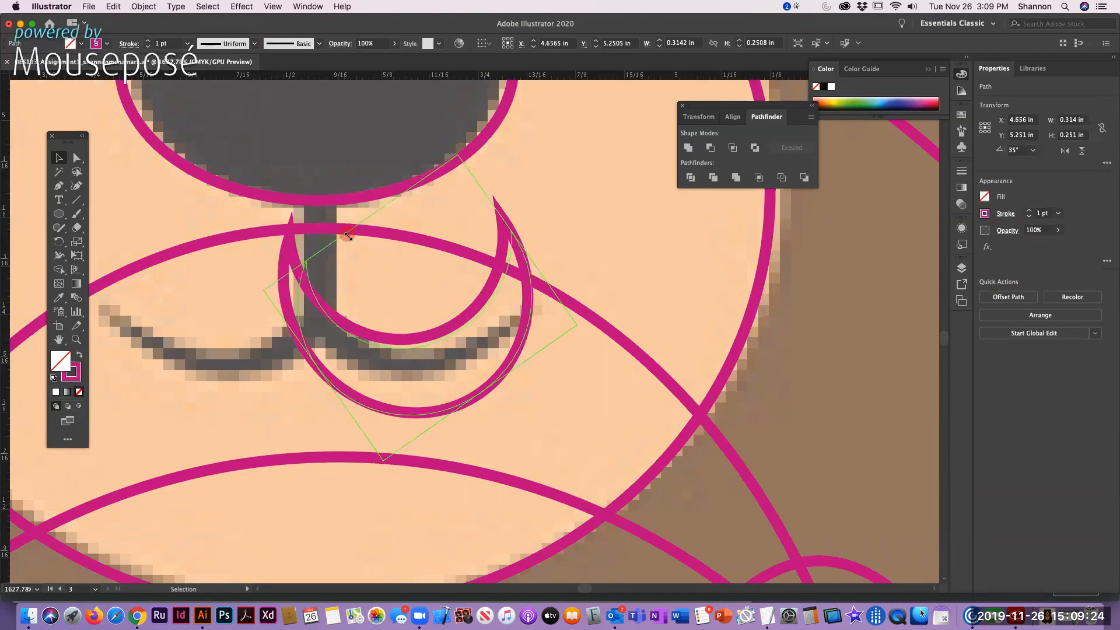
drag(390, 462, 388, 425)
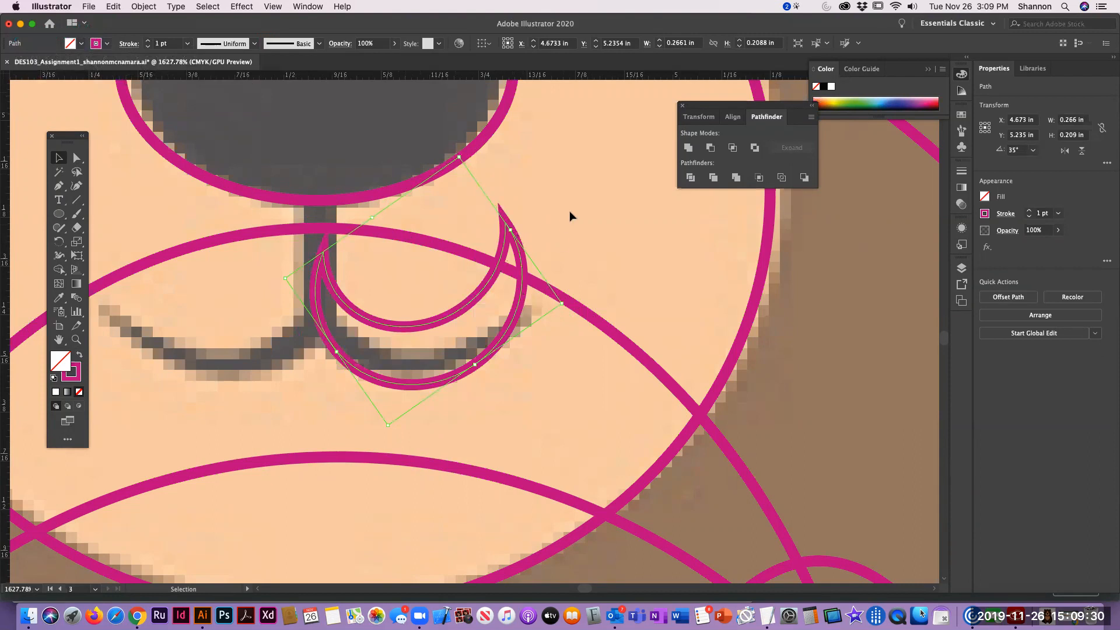
drag(374, 218, 379, 248)
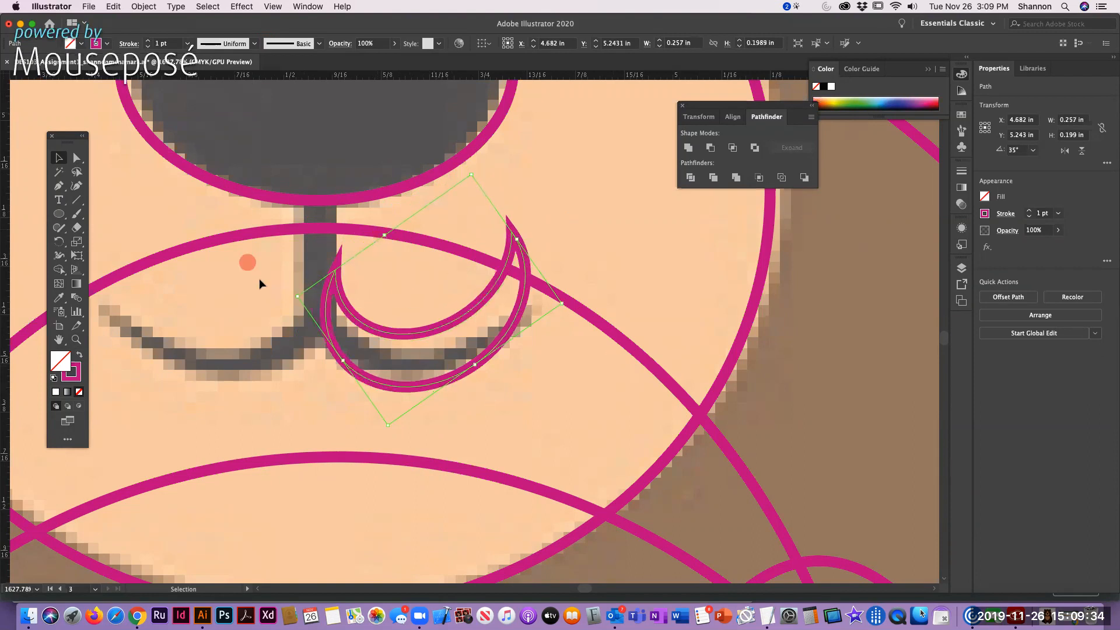
click(598, 218)
Reshape the mouth crescent's inner curve by moving its individual anchor points toward the template's mouth line.
click(79, 159)
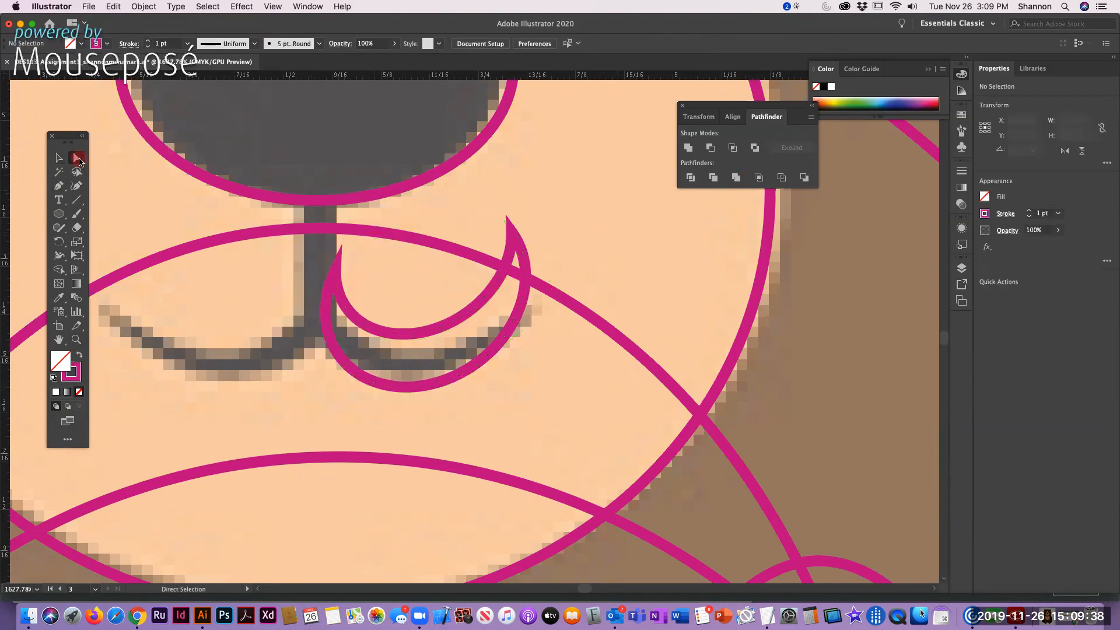
click(439, 335)
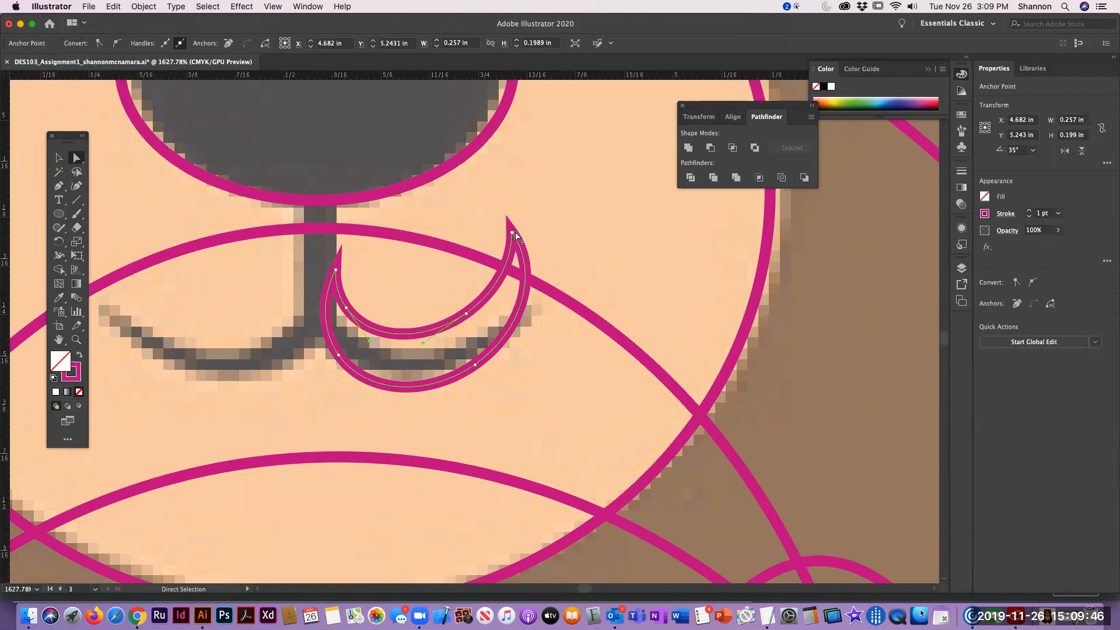
click(437, 322)
click(437, 331)
click(512, 234)
drag(512, 234, 507, 272)
click(447, 324)
click(466, 317)
drag(467, 318, 467, 334)
click(351, 309)
drag(352, 309, 338, 311)
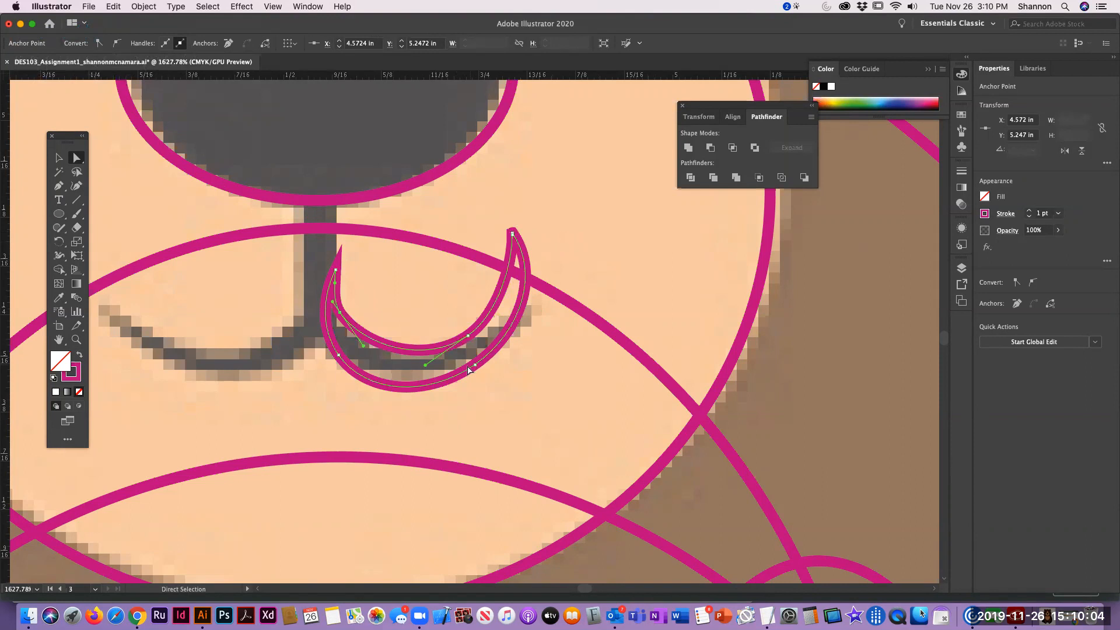
Move the crescent's right tip anchor points down to the right end of the template's mouth line, at about X 4.82, Y 5.22 in.
click(513, 234)
mouse_move(514, 236)
mouse_down()
mouse_move(543, 299)
mouse_move(515, 238)
mouse_up()
click(514, 241)
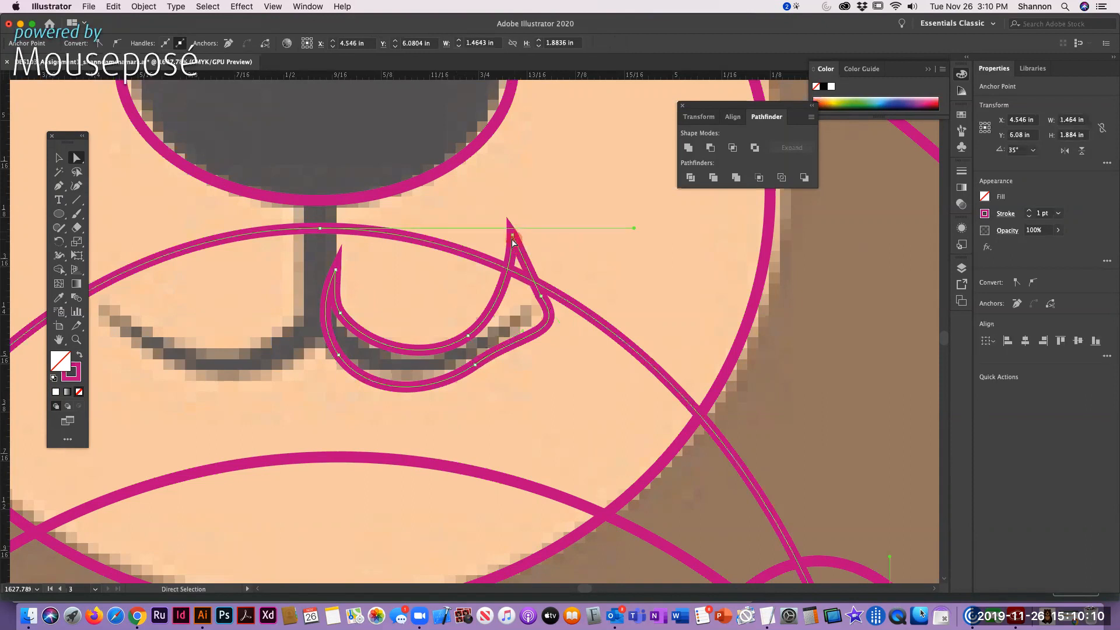
click(578, 237)
click(513, 238)
drag(513, 238, 528, 300)
click(583, 187)
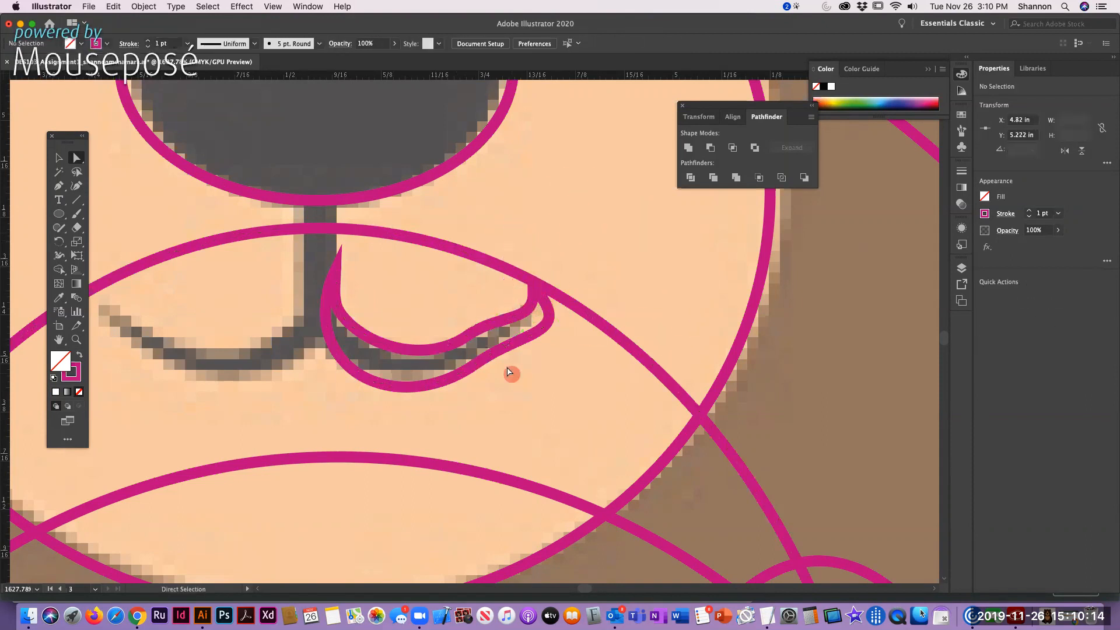
Delete the whole reshaped crescent from the right half of the mouth.
click(467, 344)
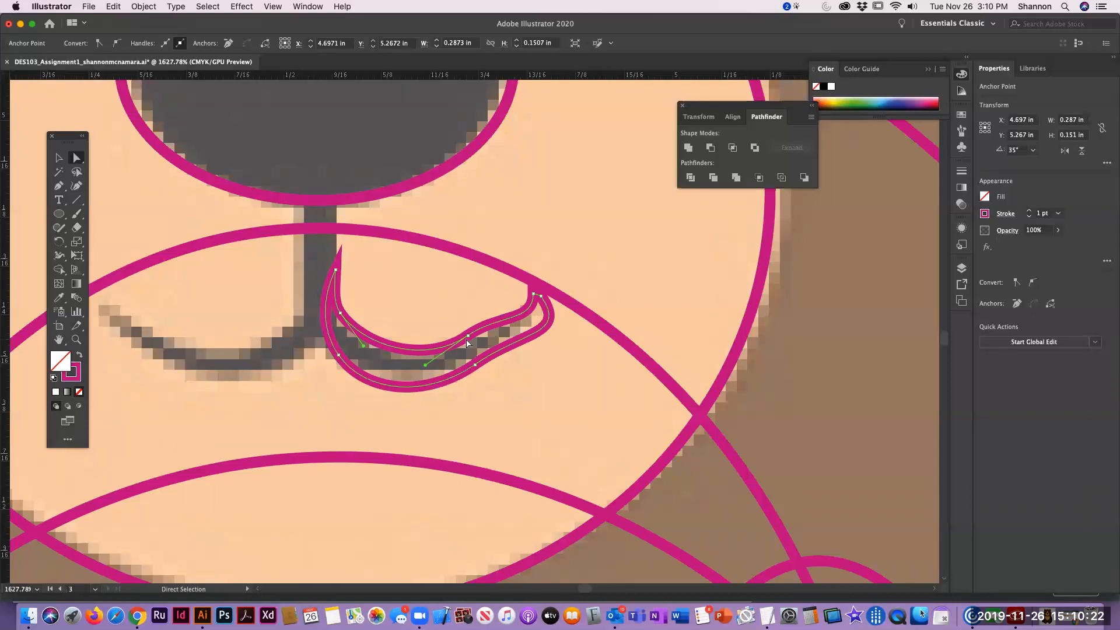
key(BackSpace)
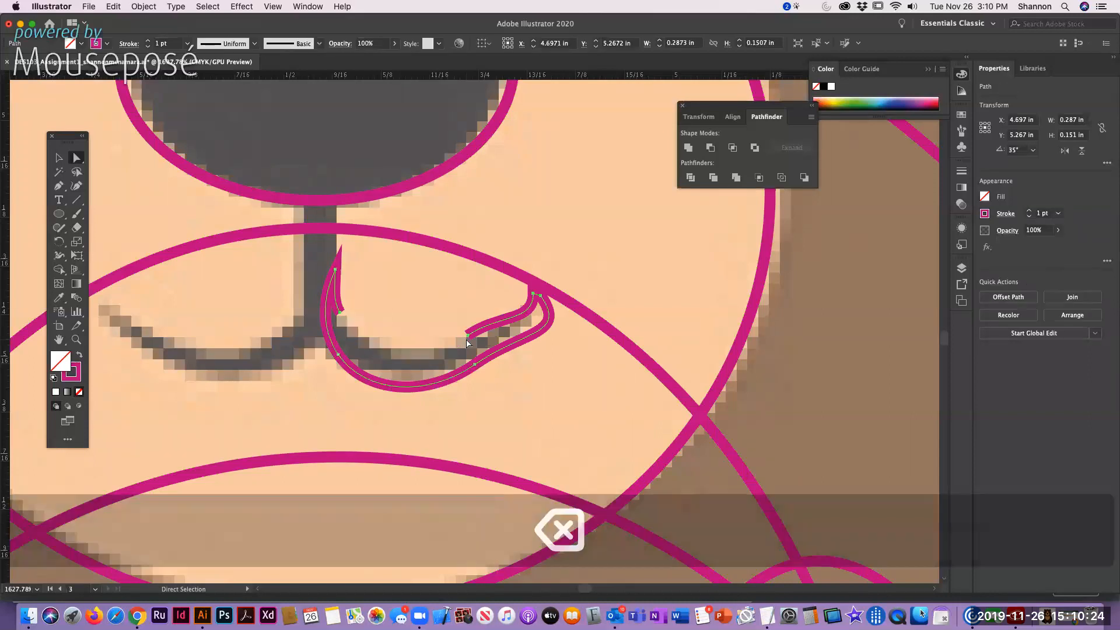
key(BackSpace)
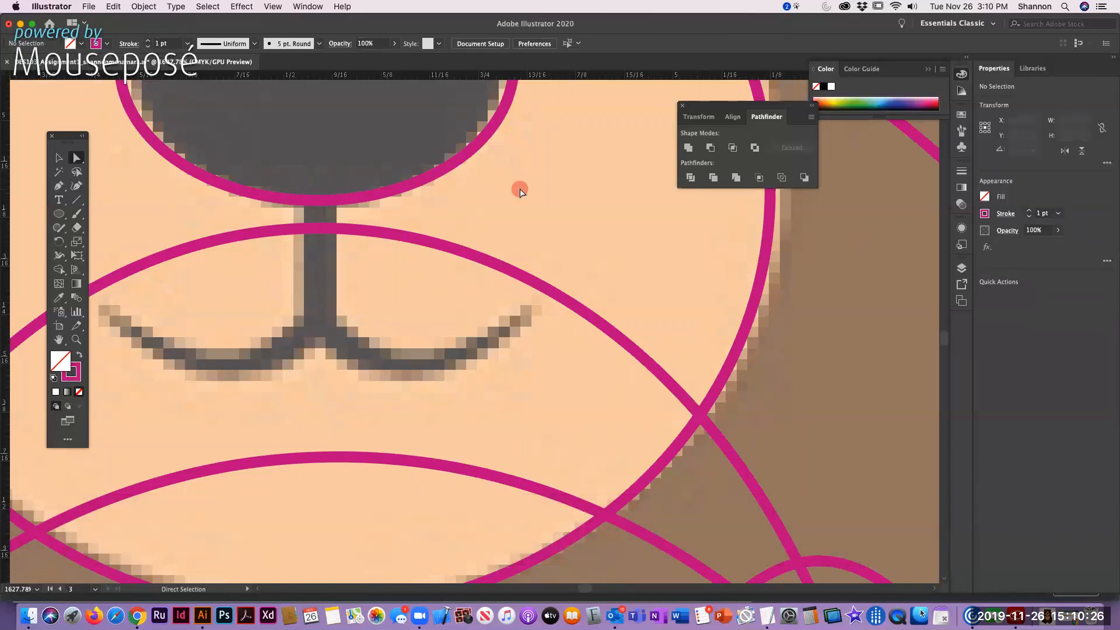
Draw an ellipse around the template's right mouth curve, widen it leftward to about 0.278 by 0.177 in, and deselect it.
click(58, 214)
drag(338, 249, 532, 385)
click(58, 158)
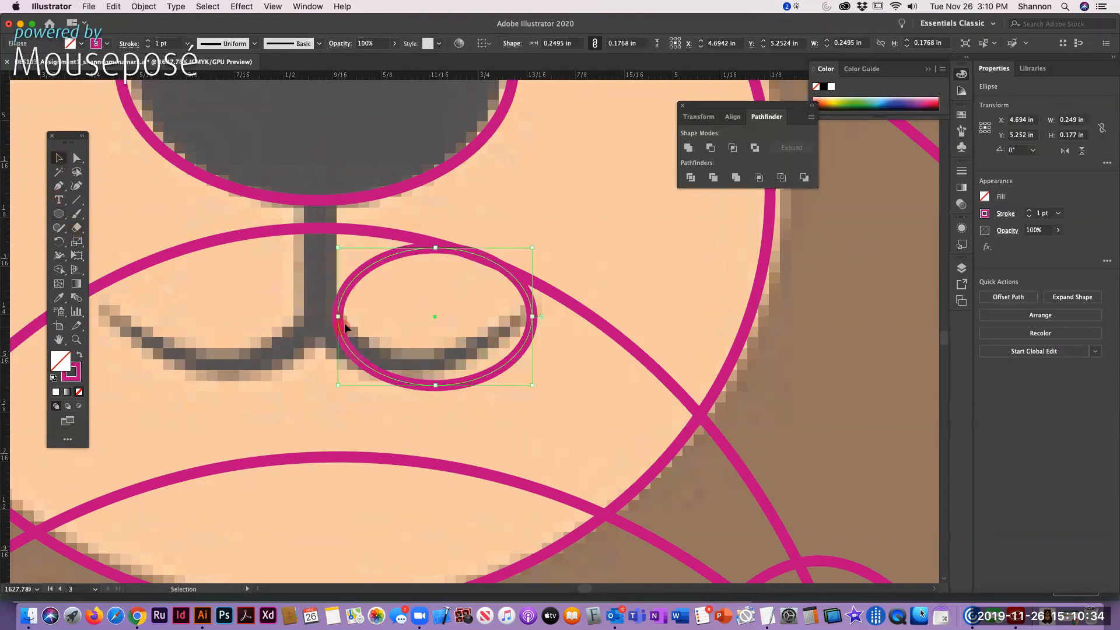
drag(339, 317, 316, 317)
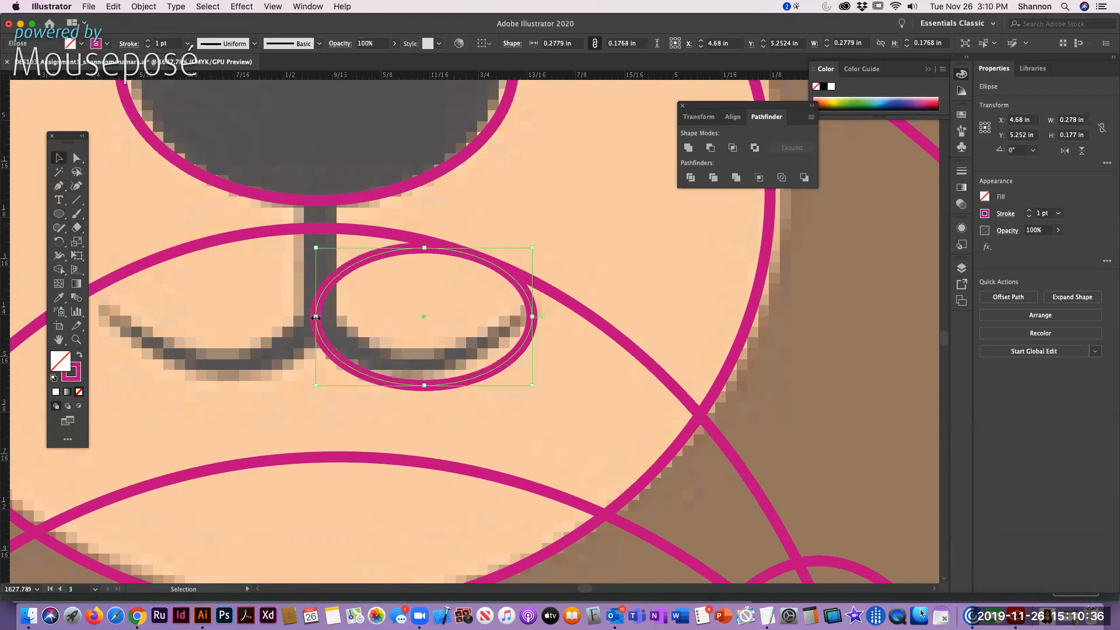
click(114, 177)
Draw a second ellipse about 0.262 by 0.182 in overlapping slightly above the first, and subtract it to form the right mouth crescent.
click(59, 214)
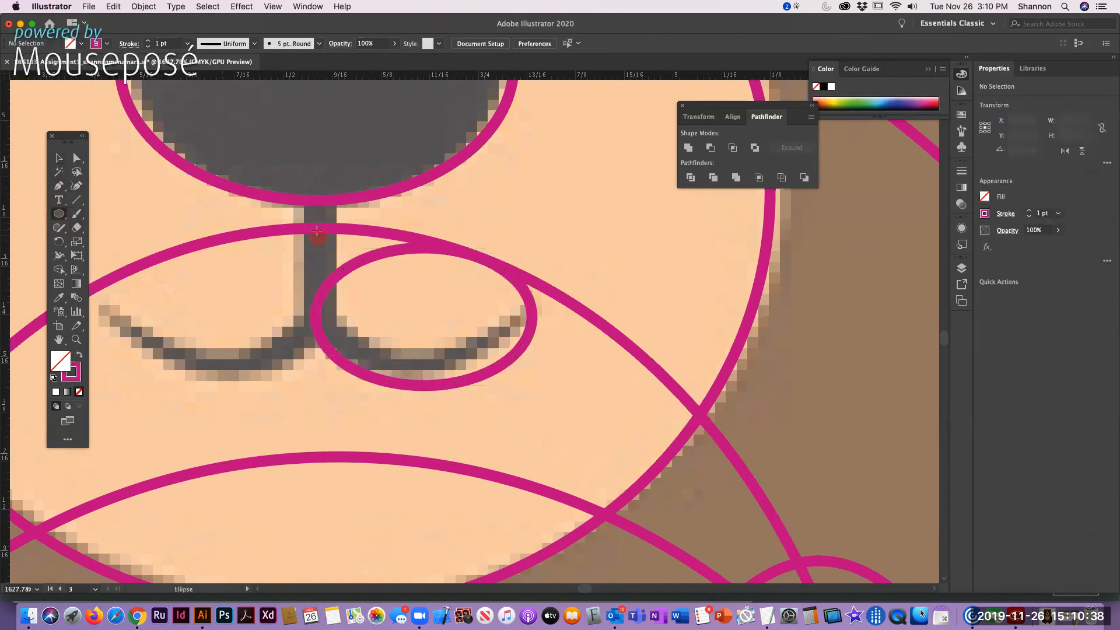
drag(332, 211, 537, 352)
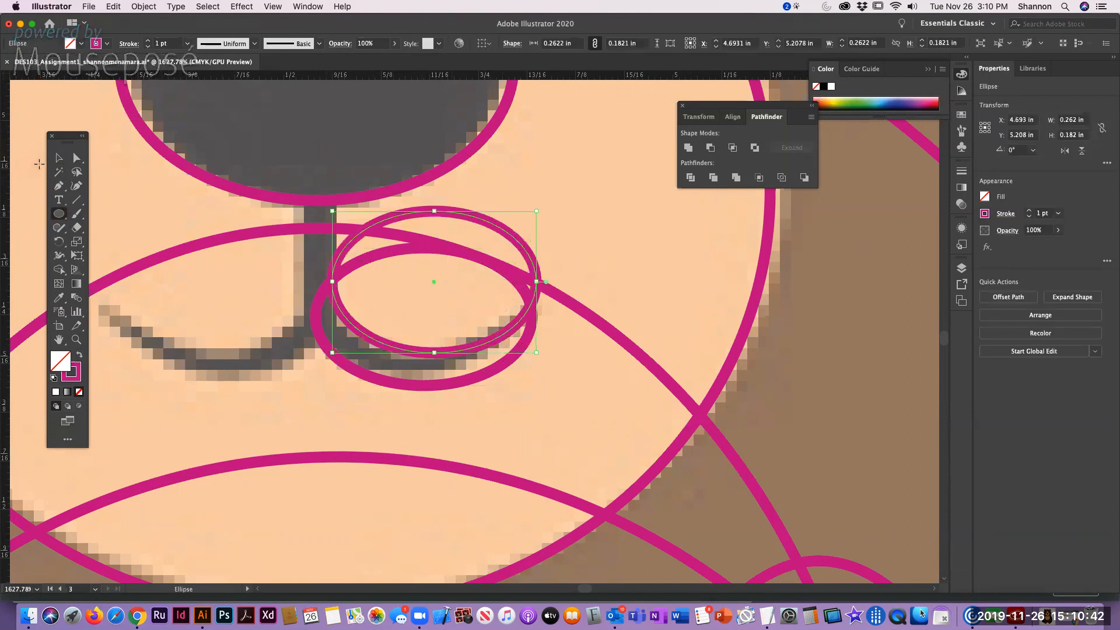
click(59, 157)
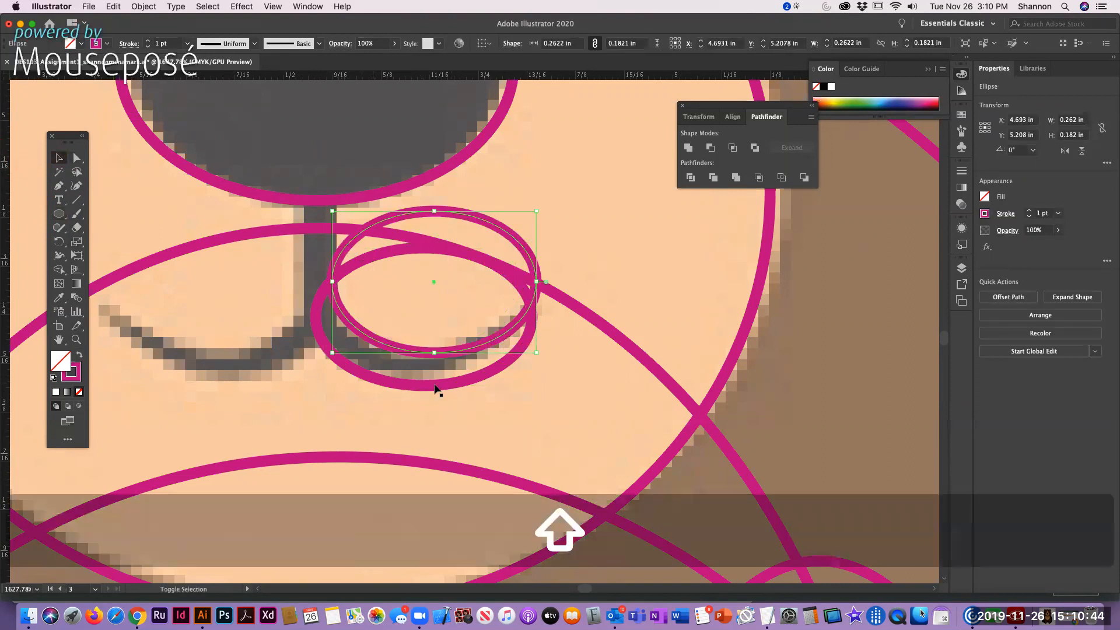
shift+click(437, 387)
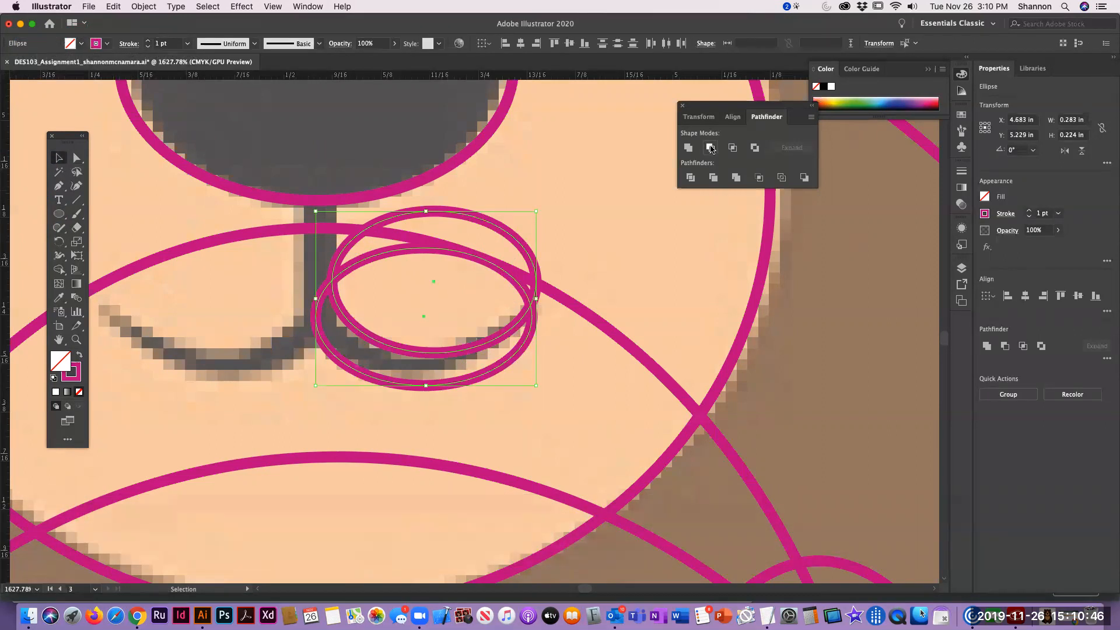
click(710, 148)
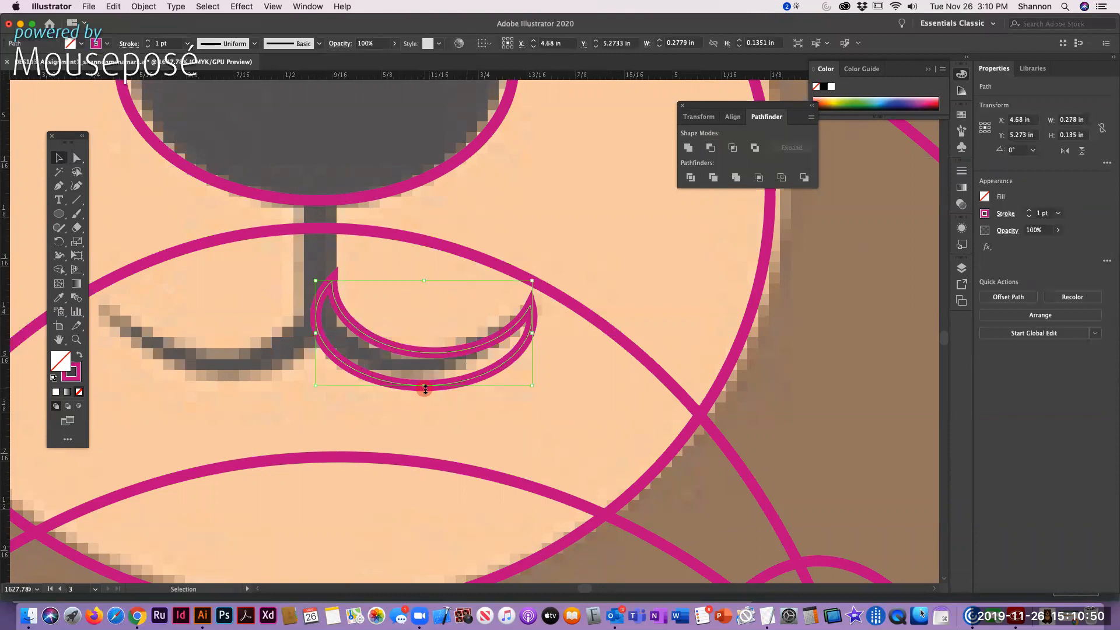
Make a copy of the right mouth crescent reflected across the vertical axis.
click(143, 8)
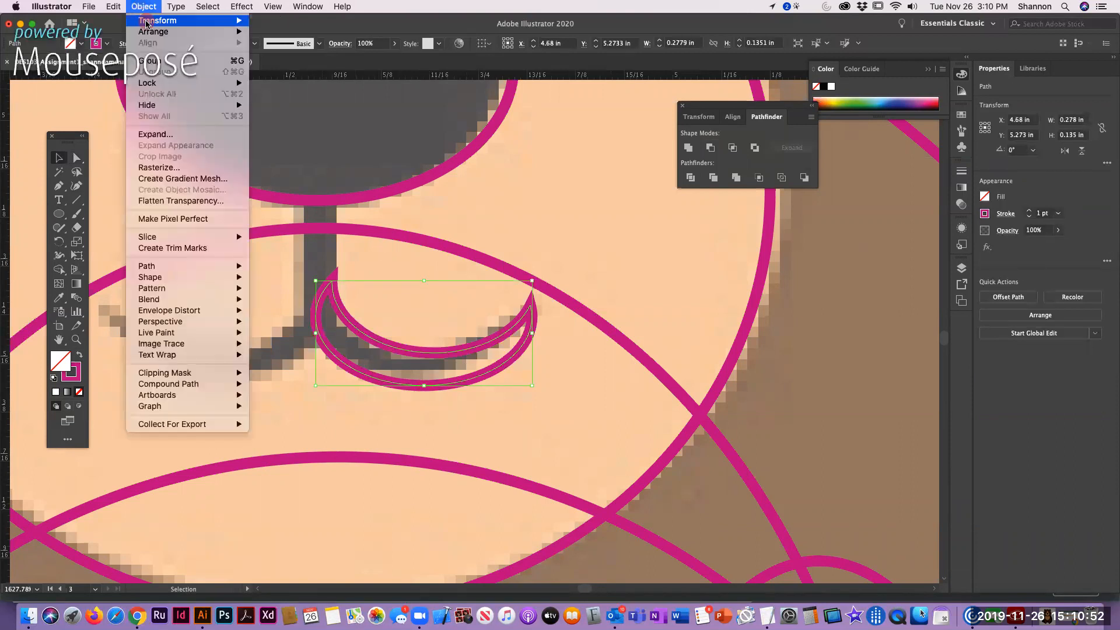
mouse_move(170, 20)
click(278, 64)
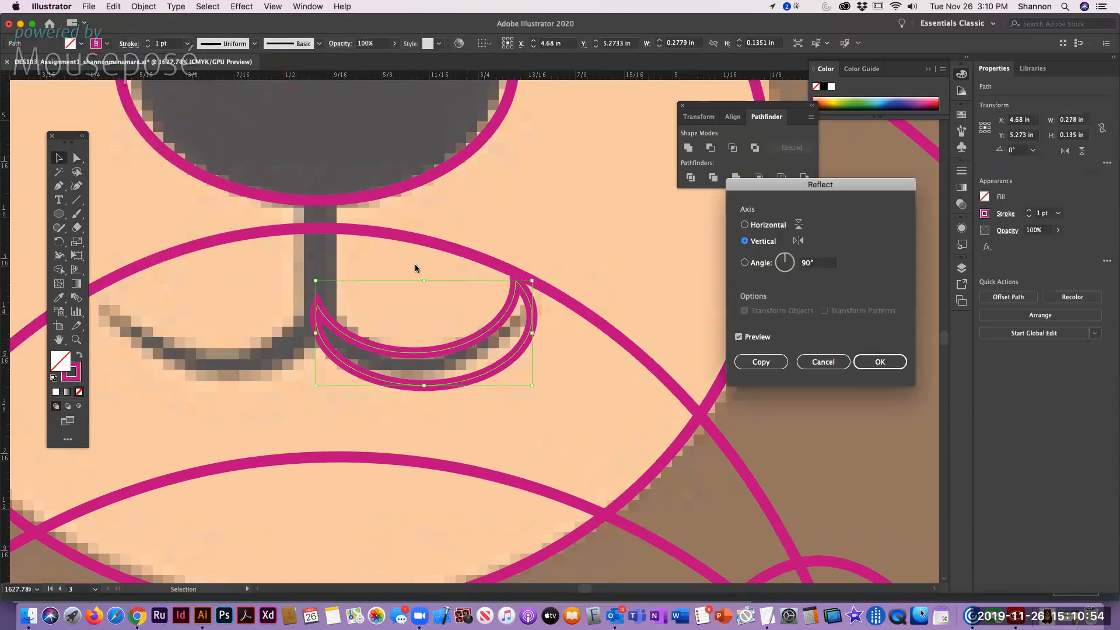
click(761, 362)
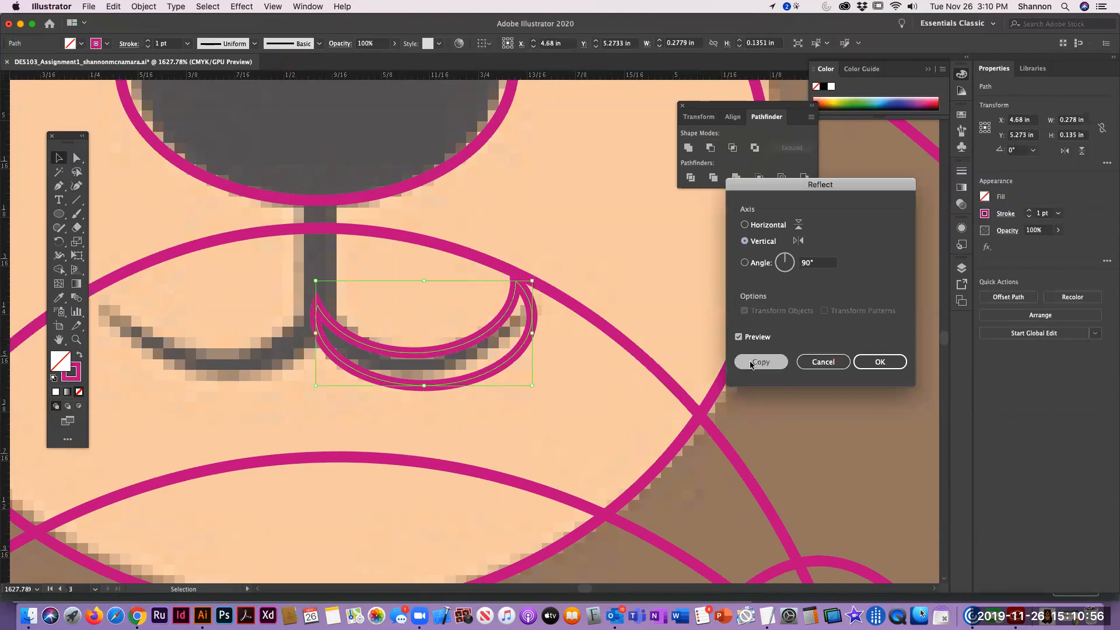
Move the reflected crescent horizontally over the template's left mouth curve so its inner end overlaps the right crescent.
key(Left)
key(Left)
key(Left)
key(Left)
key(Left)
key(Left)
key(Left)
key(Left)
key(Left)
key(Left)
key(Left)
key(Left)
key(Left)
key(Left)
key(Left)
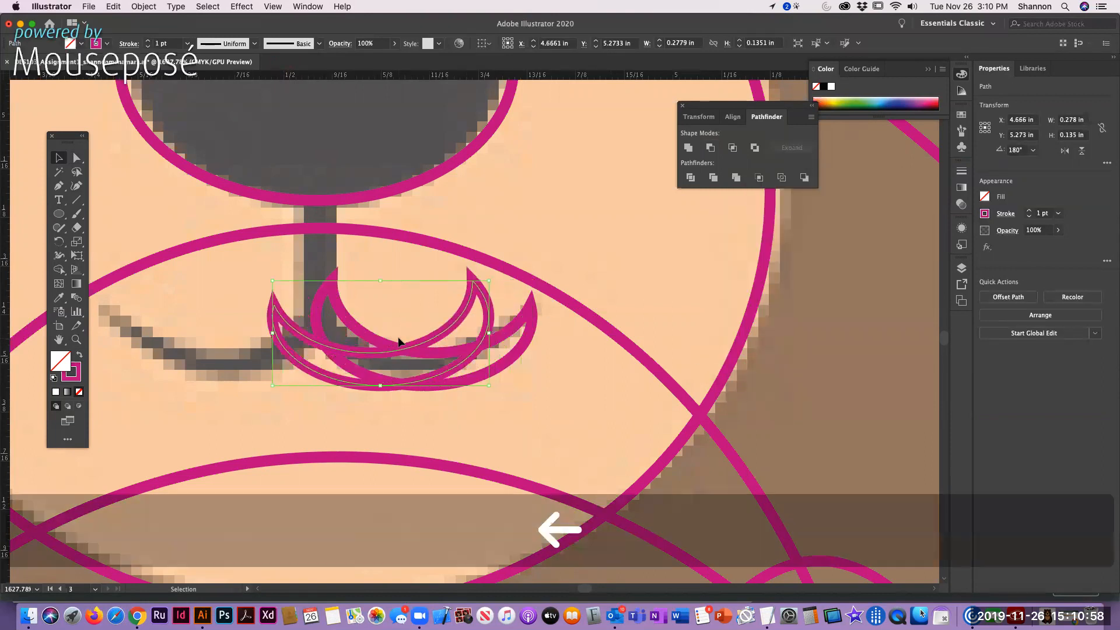
key(Left)
key(Left)
key(Left)
key(Left)
key(Left)
key(Left)
key(Left)
key(Left)
key(Left)
key(Left)
key(Left)
key(Left)
key(Left)
key(Left)
key(Left)
key(Left)
key(Left)
key(Left)
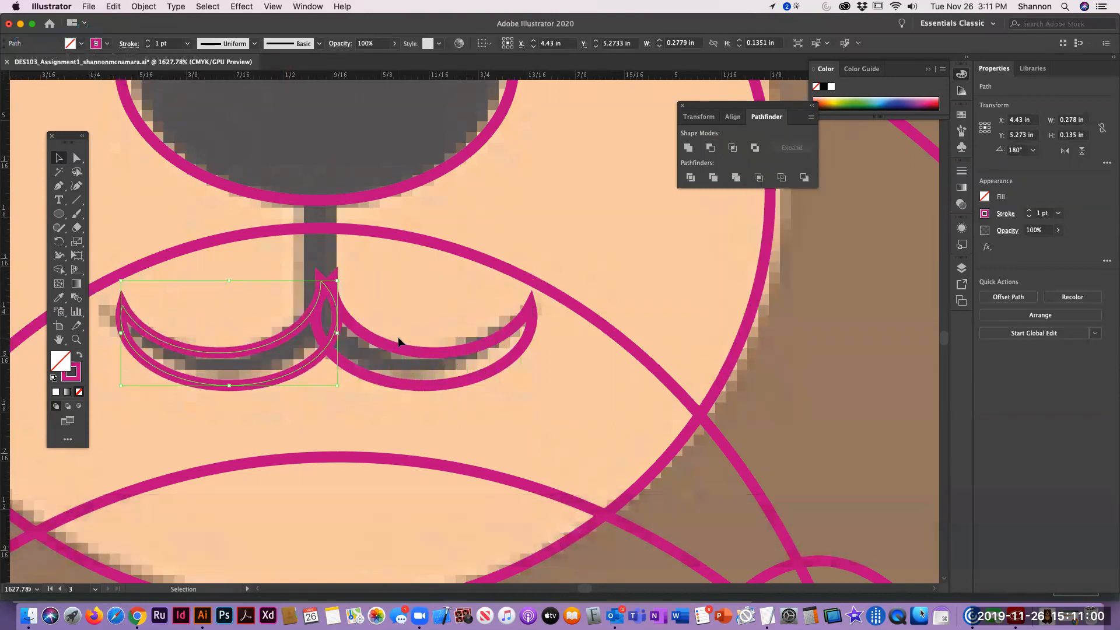
key(Right)
Select both mouth crescents together, shift them slightly left to center them on the template's mouth, and deselect.
key(shift)
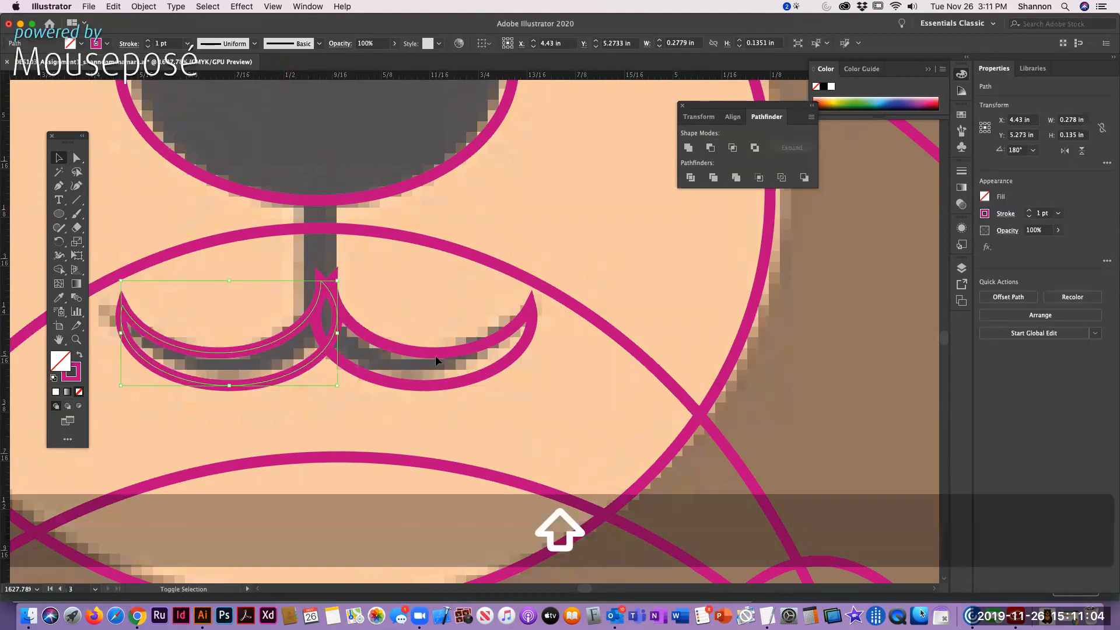
click(367, 442)
drag(426, 406, 315, 350)
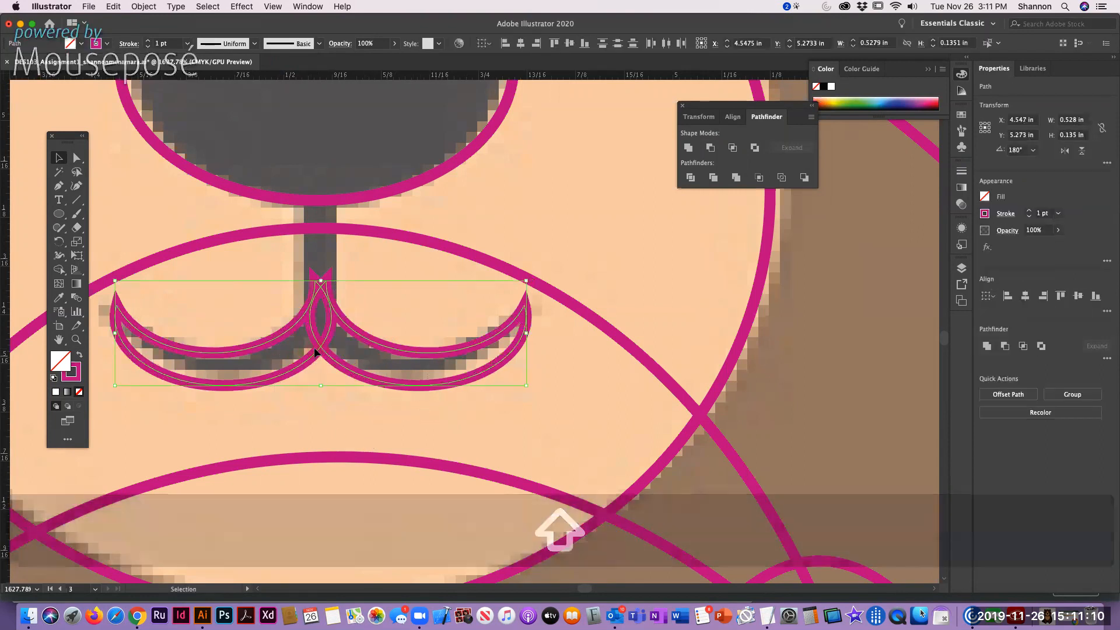
click(536, 208)
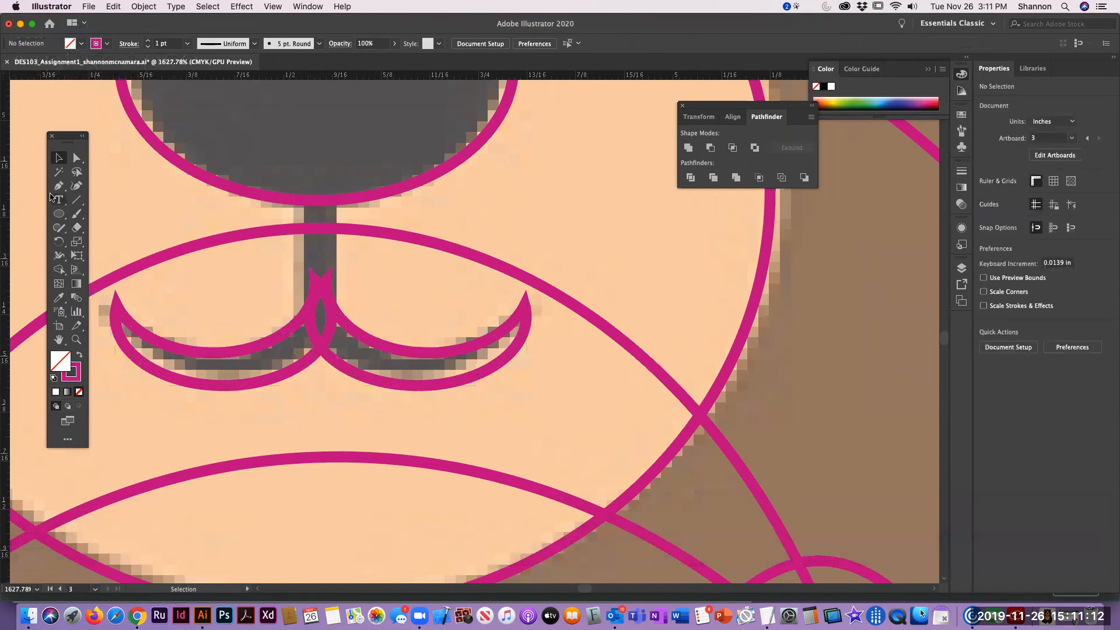
Draw a rectangle about 0.042 by 0.188 in over the template's vertical line between the nose and mouth.
click(59, 214)
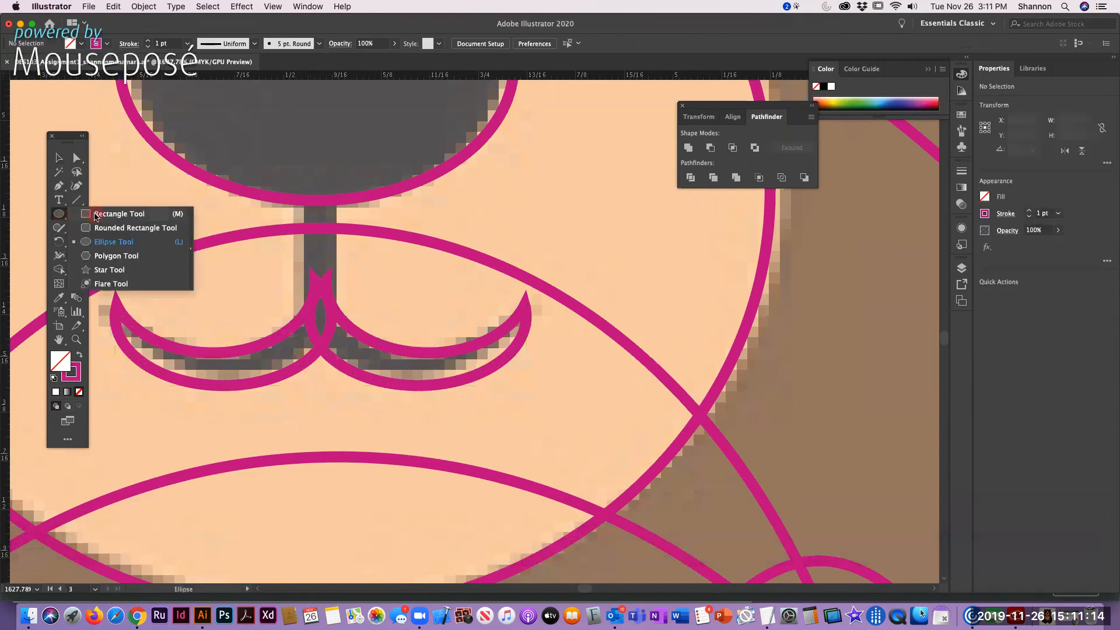
click(96, 215)
drag(304, 204, 337, 348)
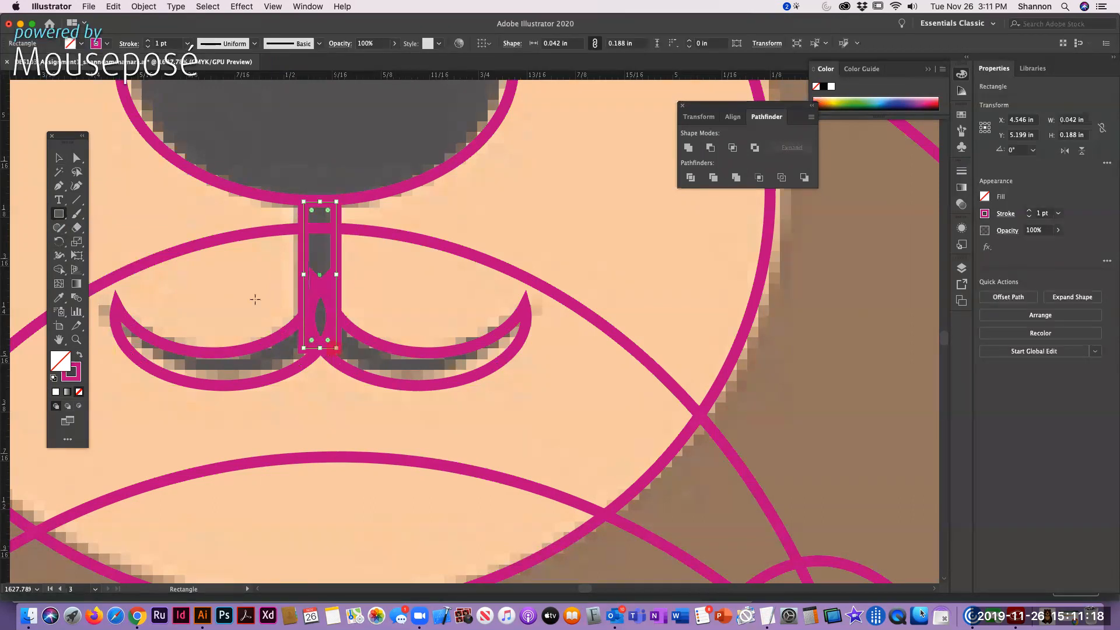
Unite the vertical rectangle with both mouth crescents into one shape and deselect it.
click(60, 159)
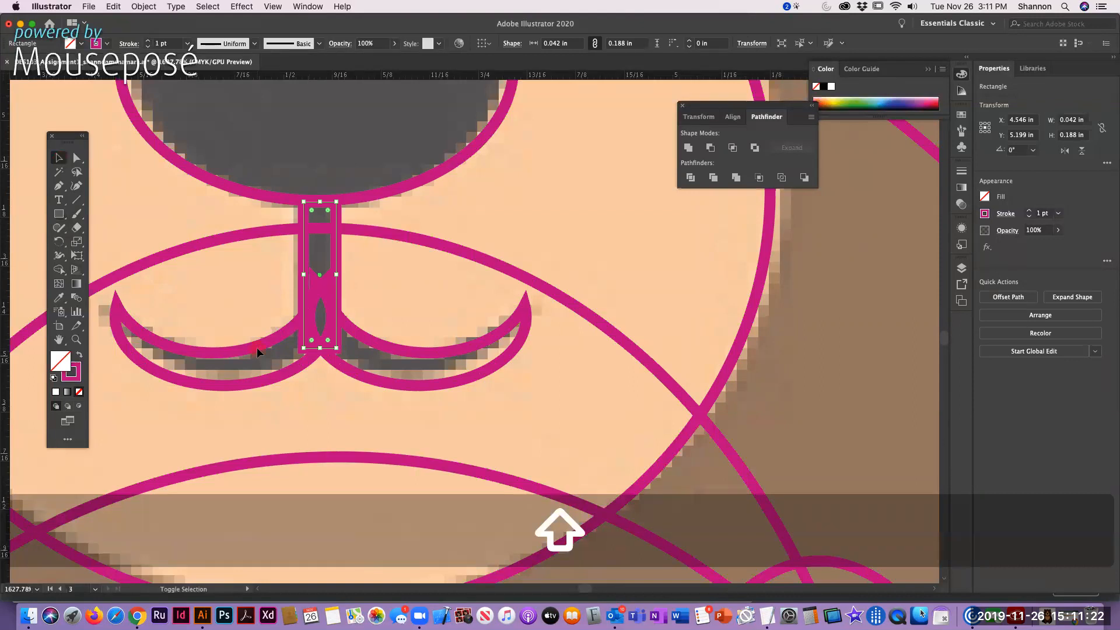
click(253, 311)
drag(380, 386, 380, 384)
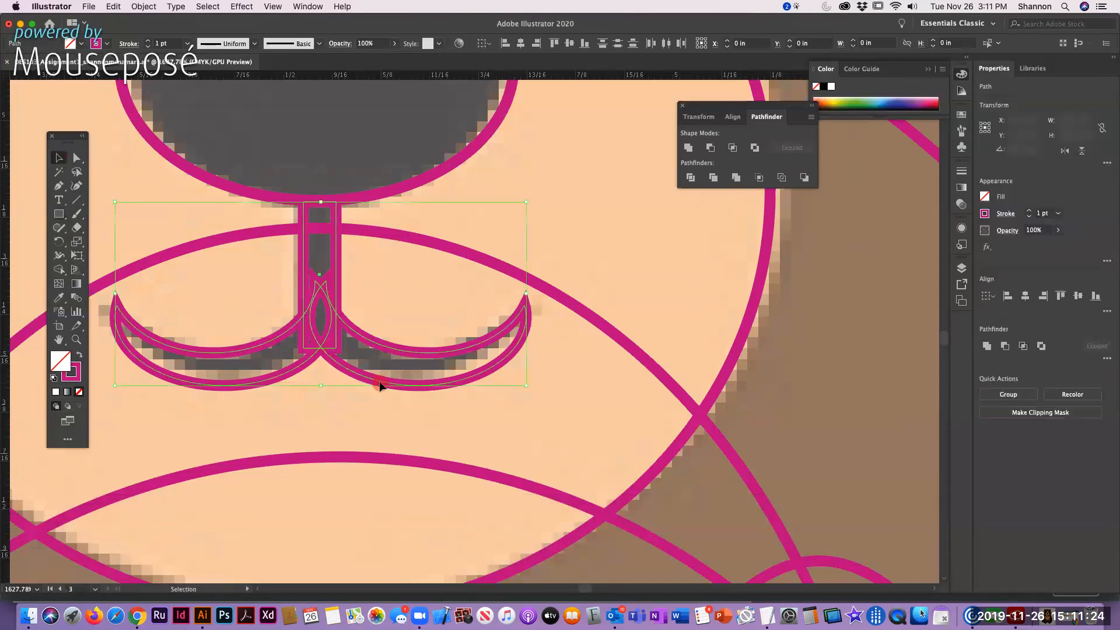
click(689, 148)
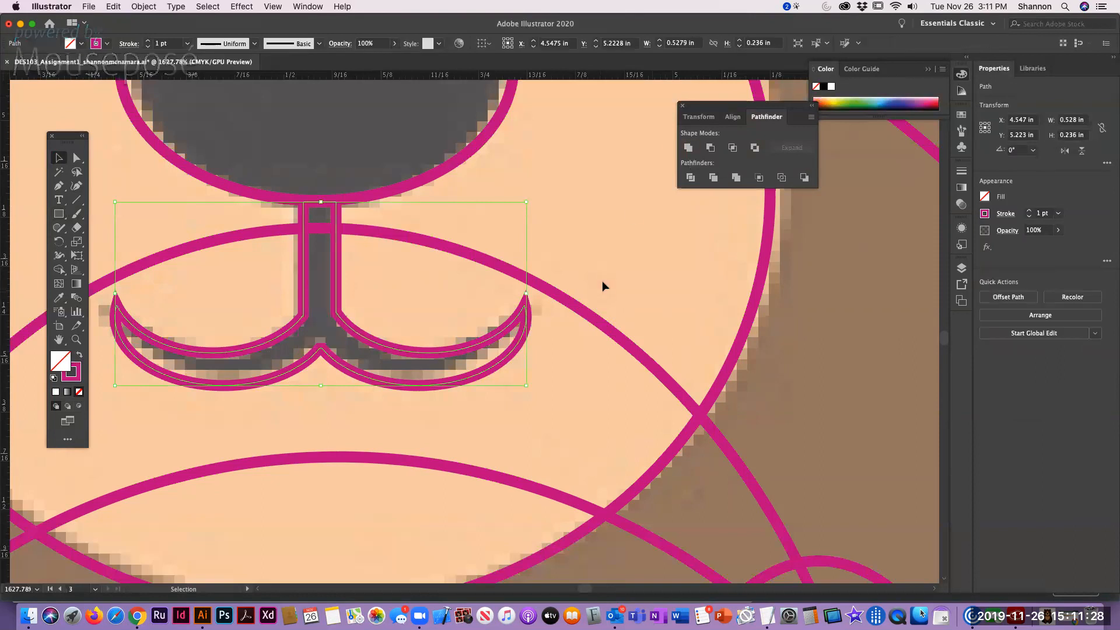
click(602, 235)
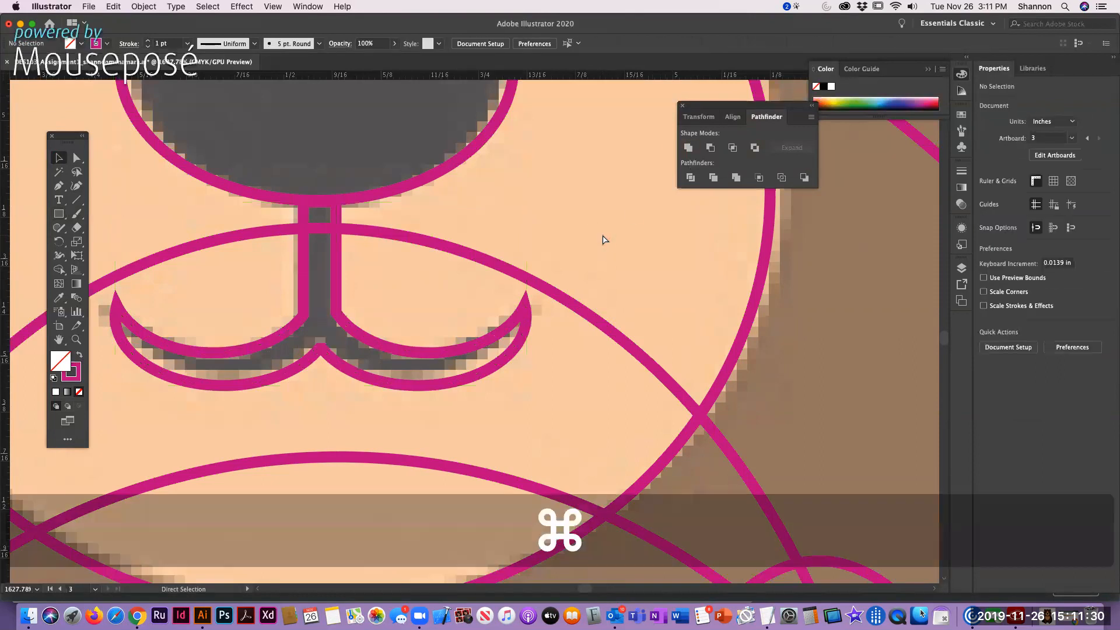
Review the traced outlines of the whole bear against the template.
key(super+minus)
key(super+minus)
key(super+minus)
key(super+minus)
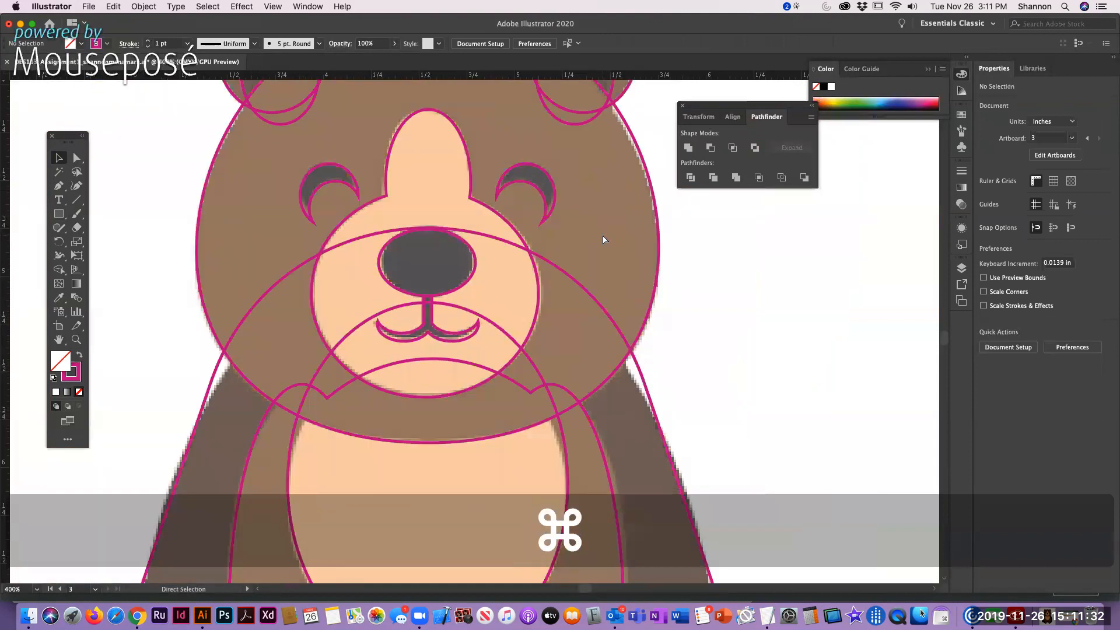
key(super+minus)
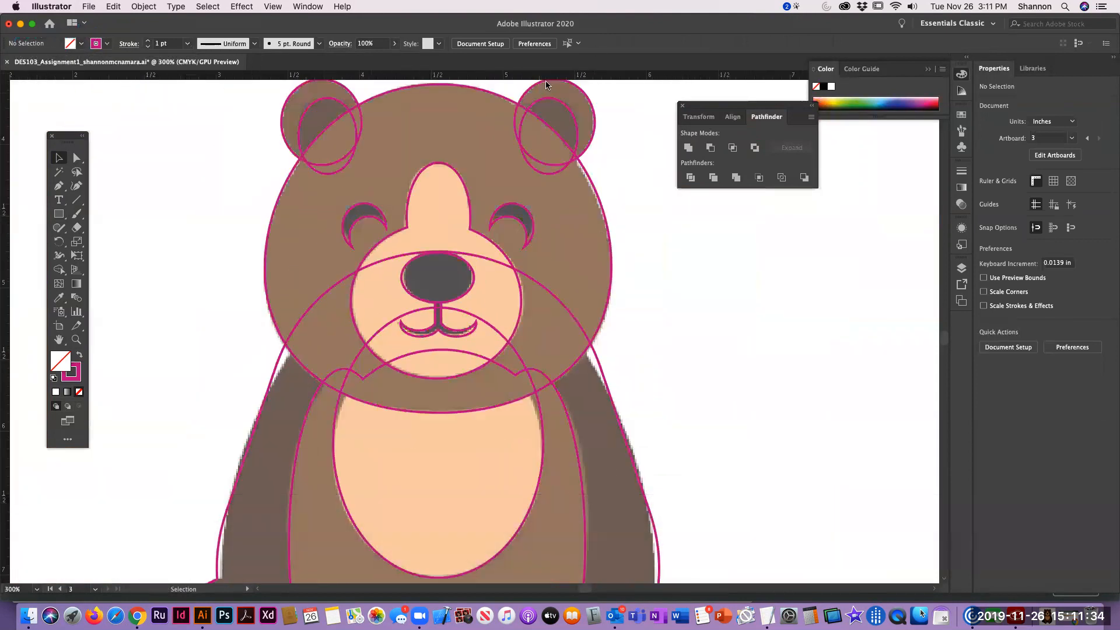
scroll(437, 249, down, 10)
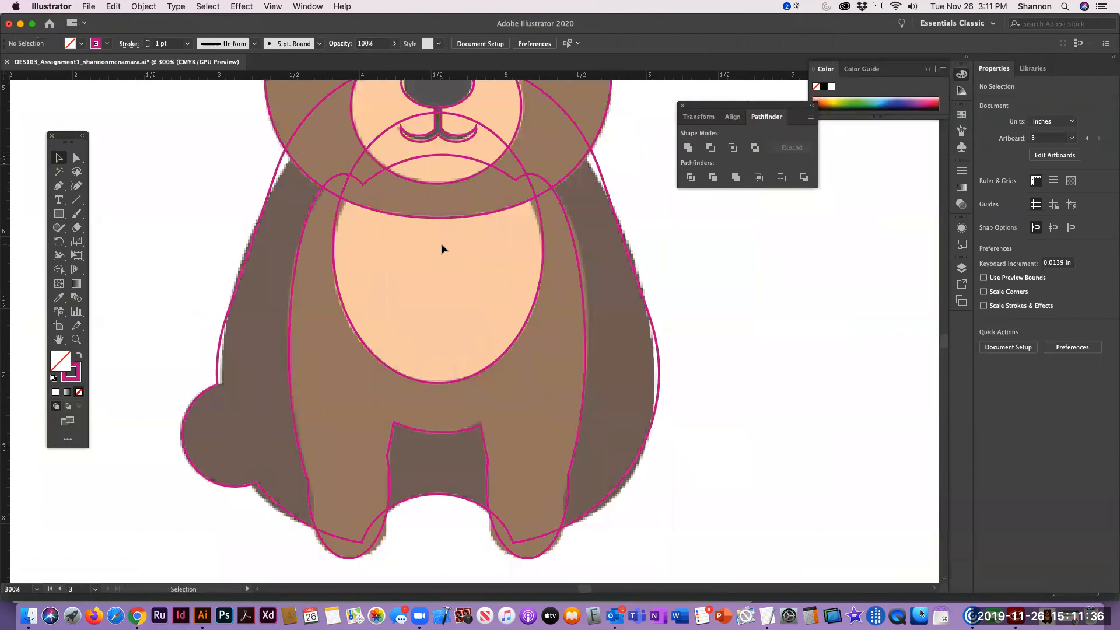
scroll(444, 241, up, 12)
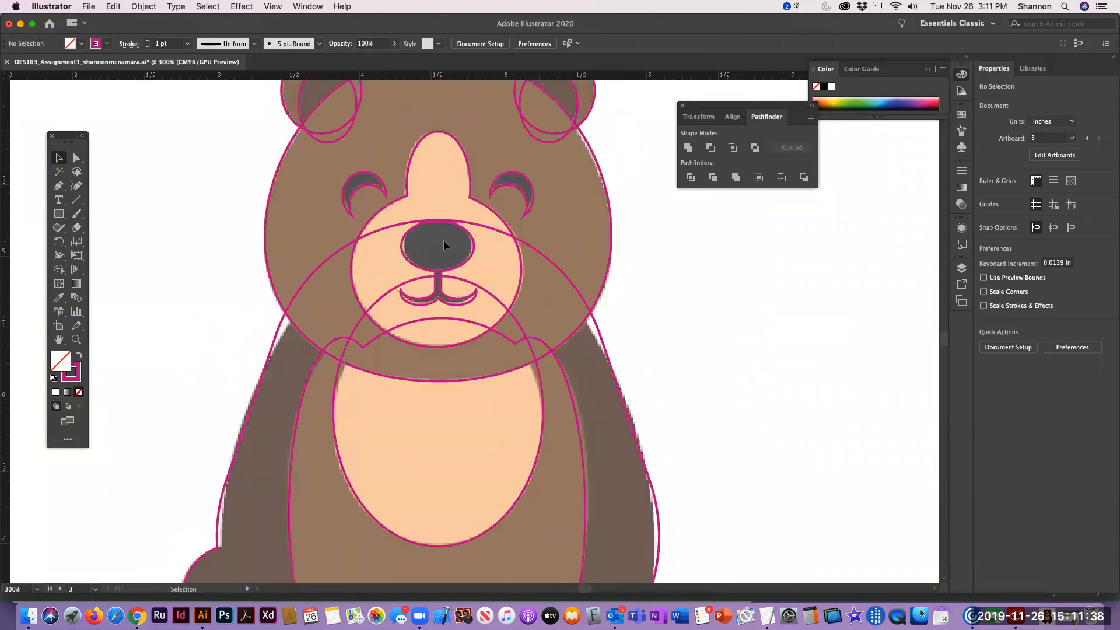
scroll(443, 240, up, 3)
key(super+0)
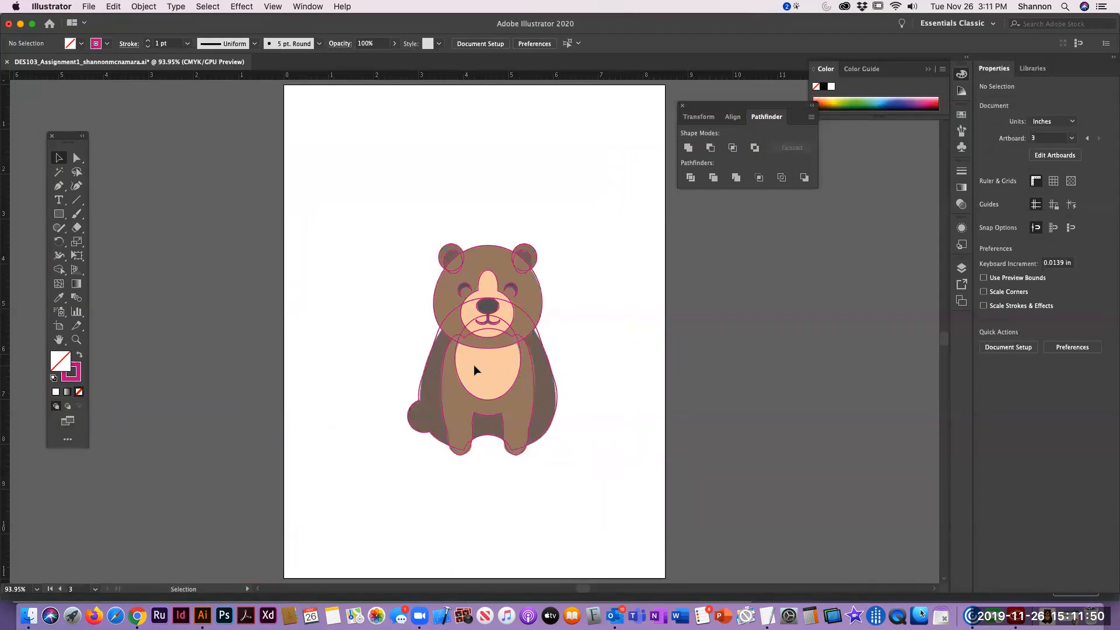
Try a dark blue fill on the bear's large back body shape, and reset its fill to none.
click(428, 361)
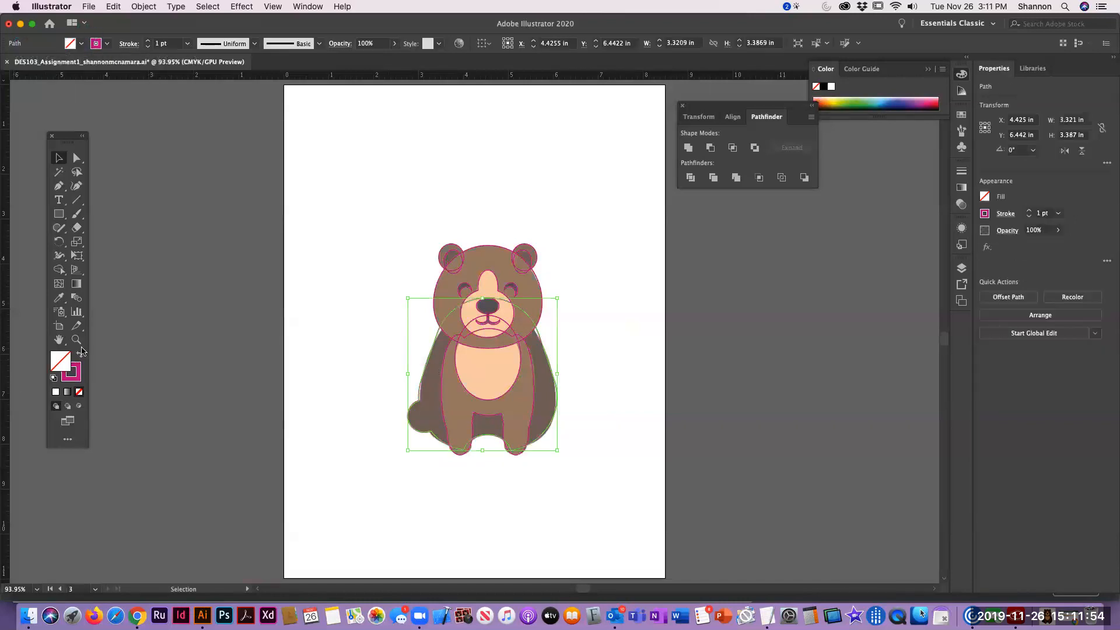
click(903, 103)
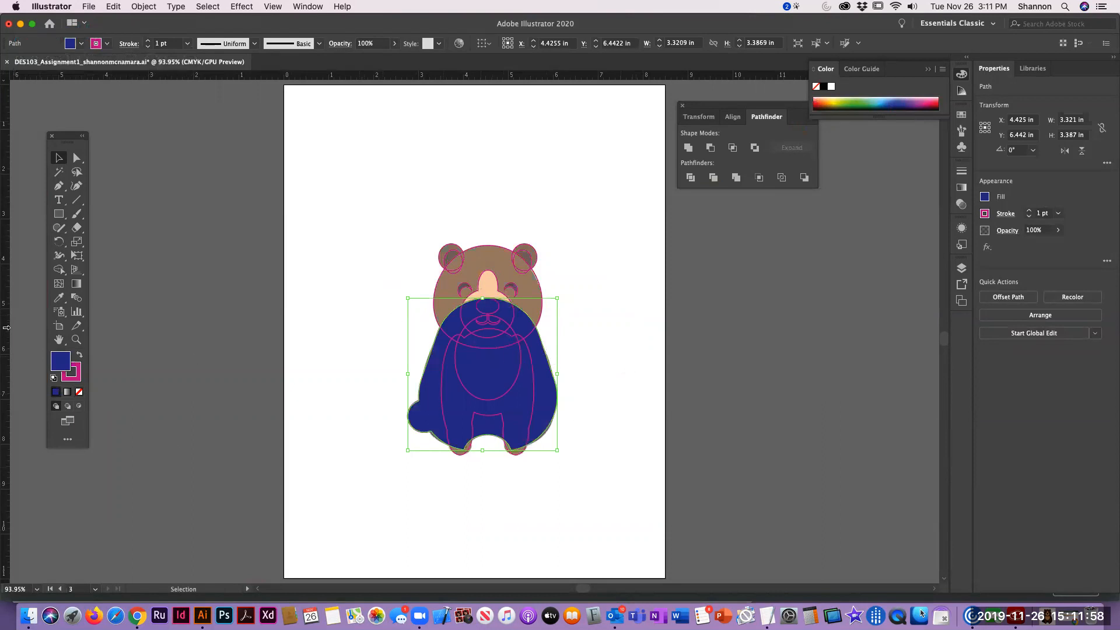
click(79, 392)
click(290, 298)
Use the Eyedropper to give the nose ellipse the template nose's dark fill with no stroke, and deselect it.
key(z)
drag(331, 199, 585, 474)
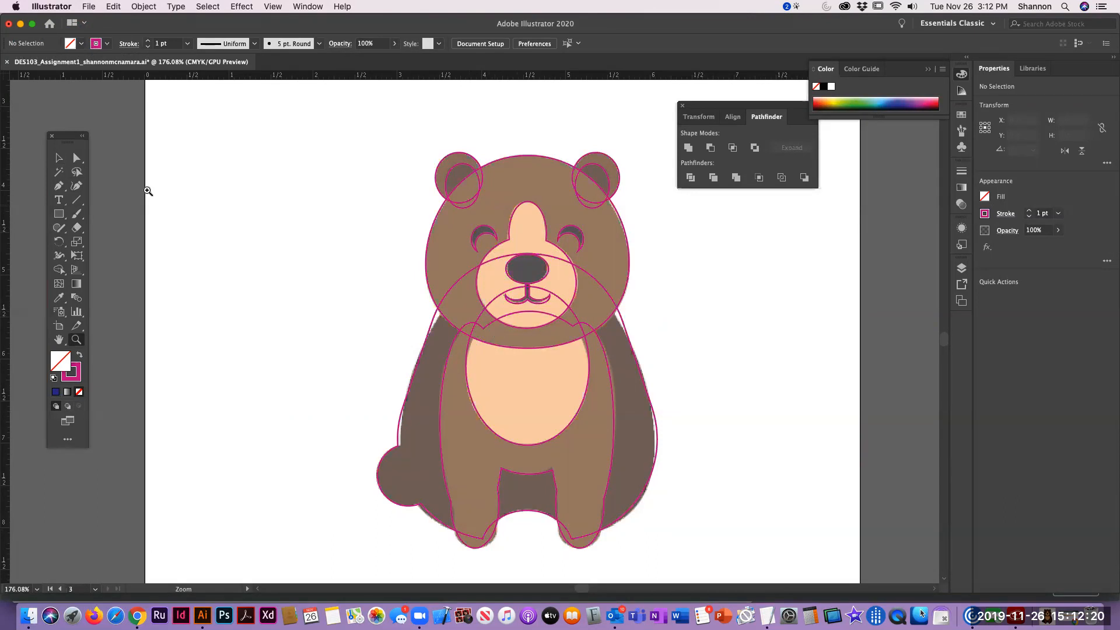
click(59, 161)
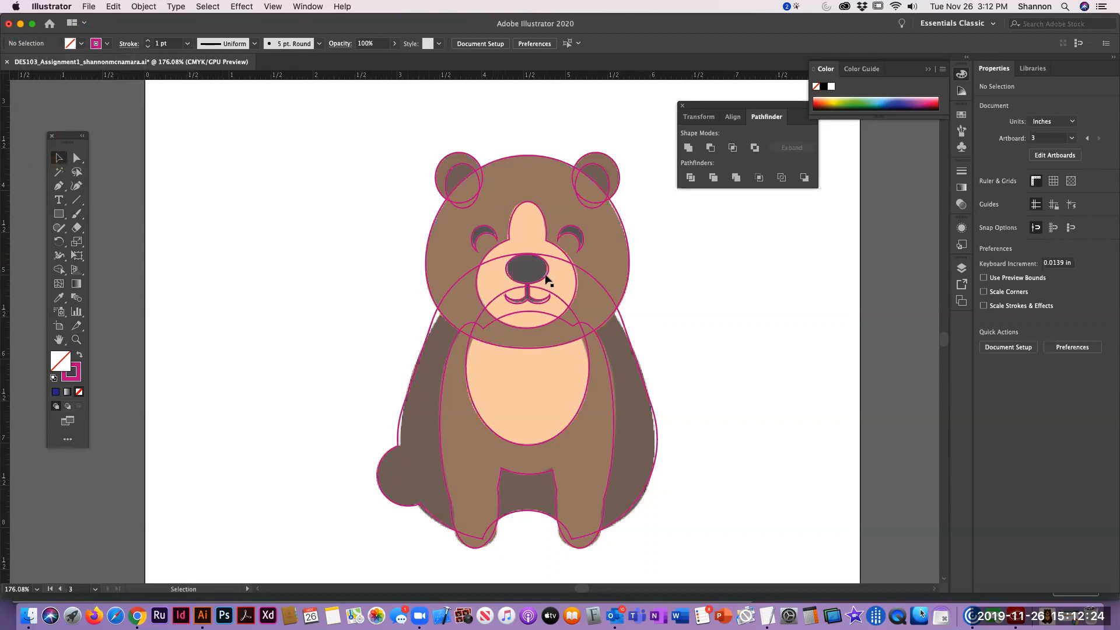
click(529, 271)
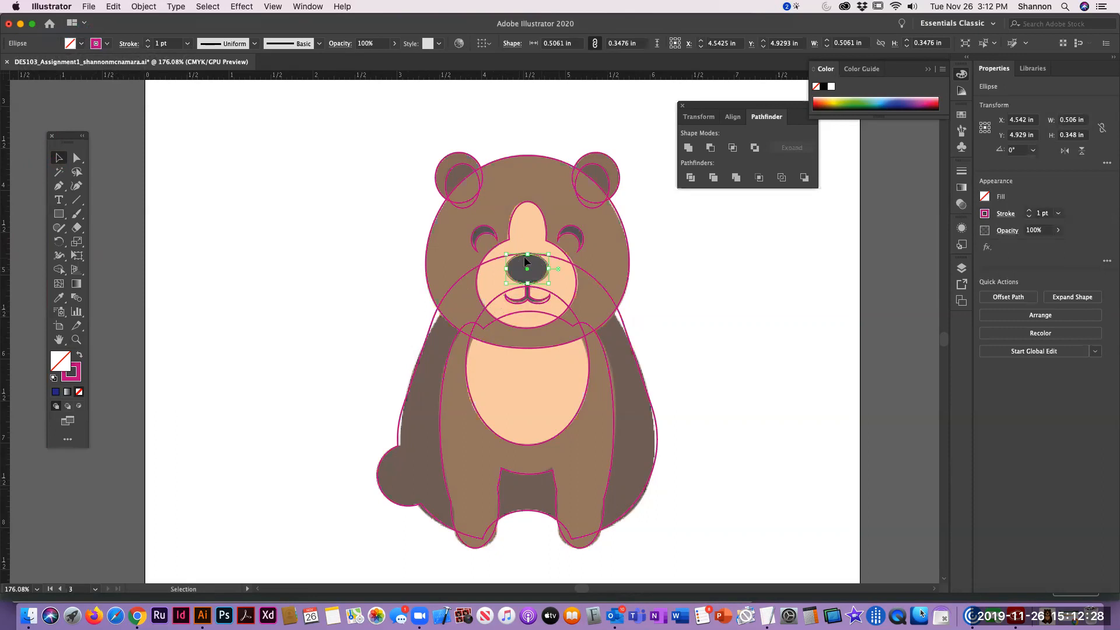
click(59, 298)
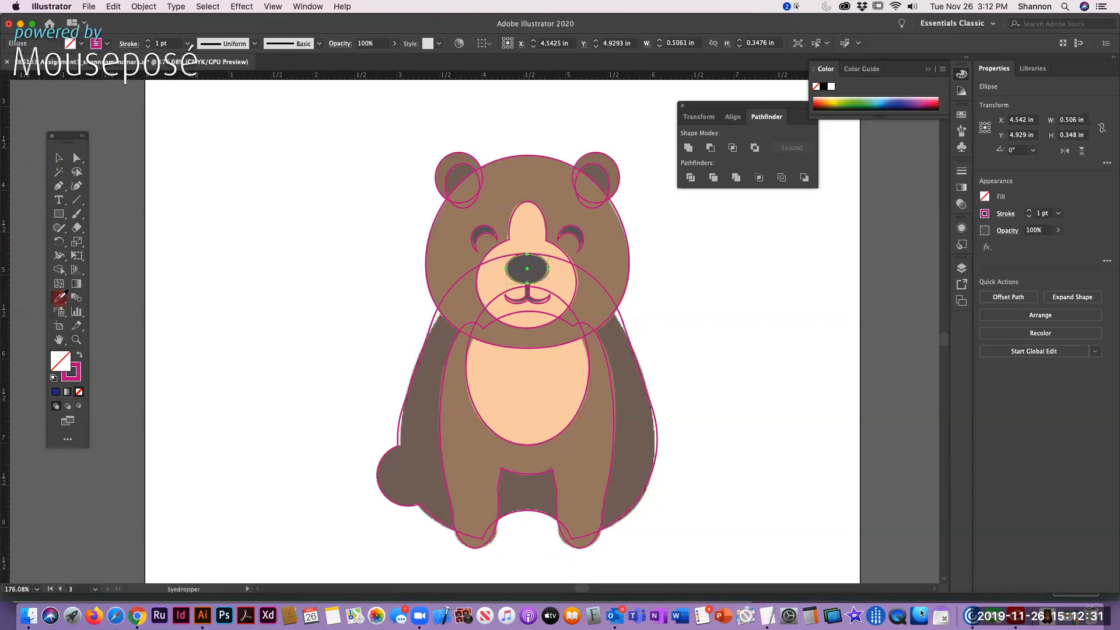
click(538, 264)
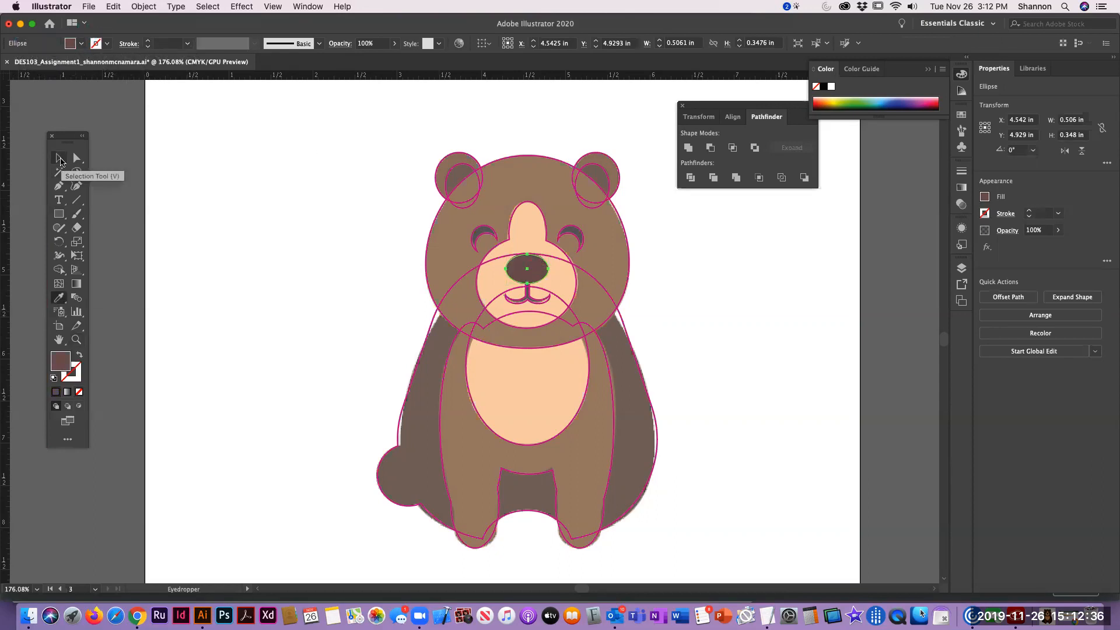
click(59, 159)
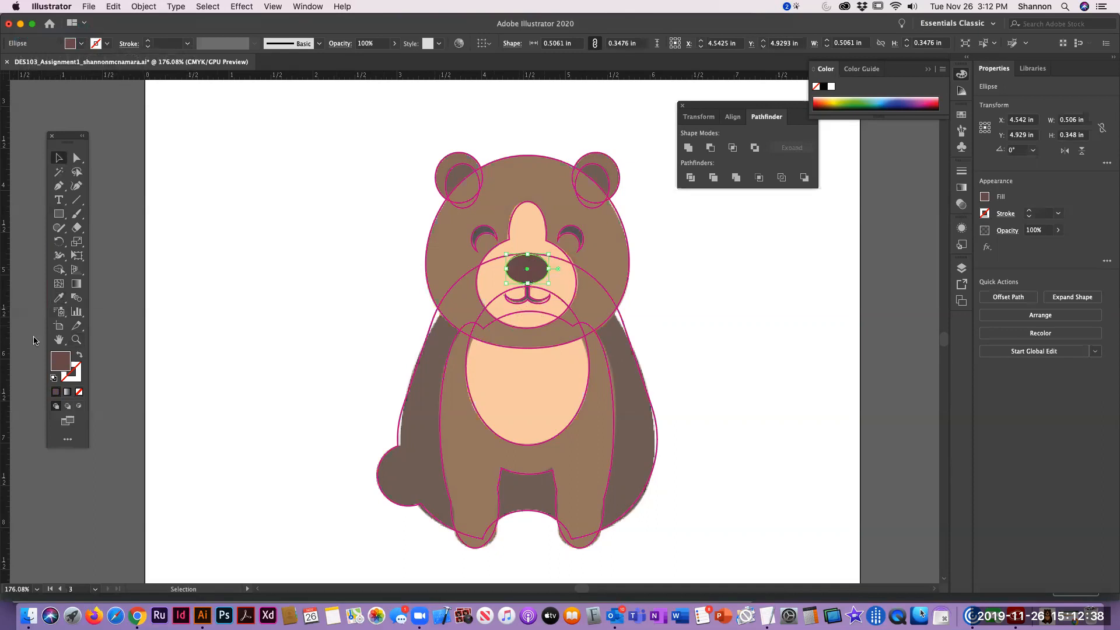
click(76, 369)
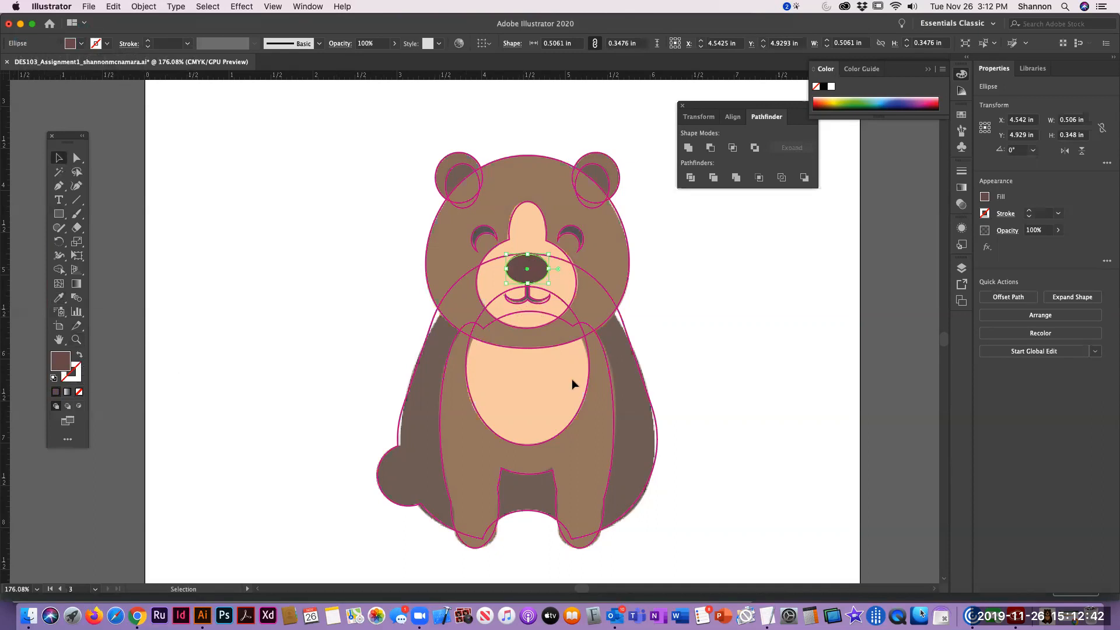
click(696, 303)
Use the Eyedropper to copy the nose's dark fill and empty stroke onto the united mouth shape.
key(z)
drag(436, 197, 653, 397)
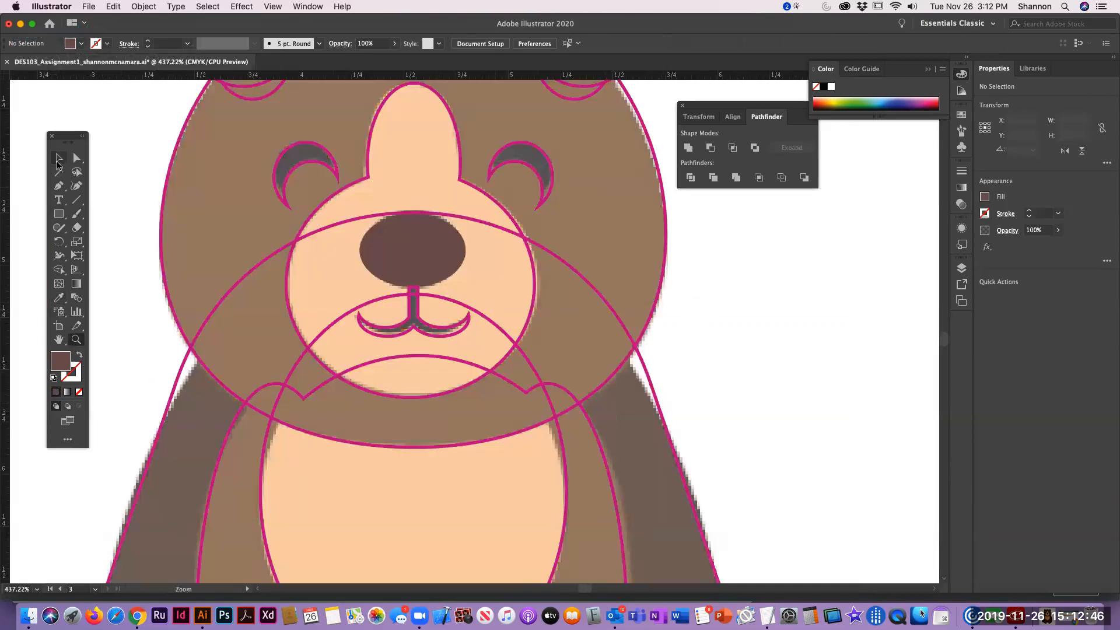
click(58, 162)
click(440, 339)
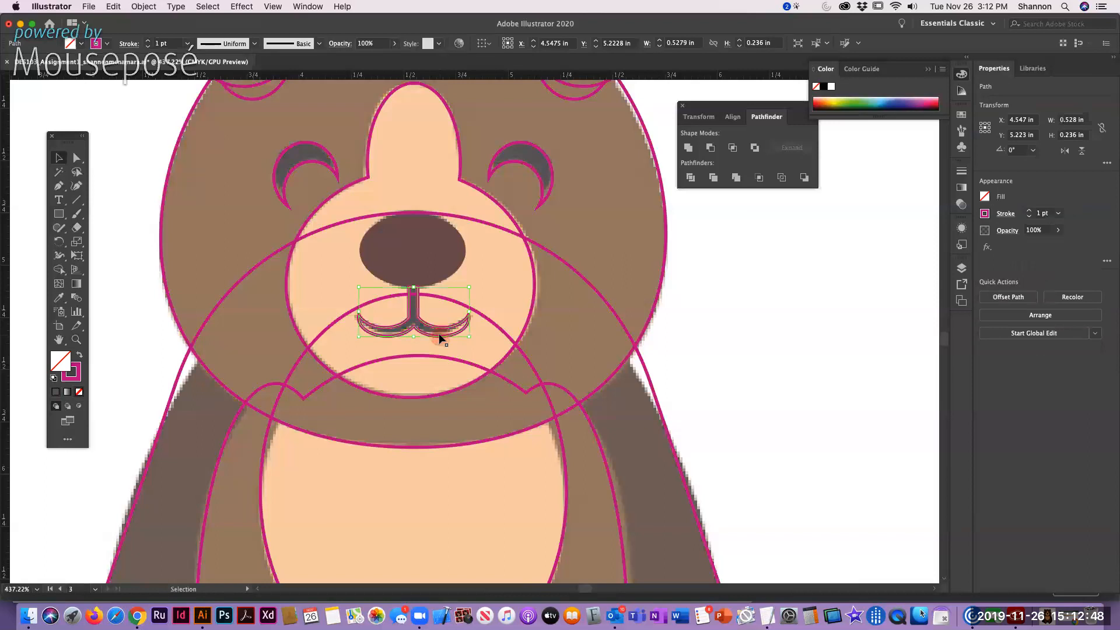
click(73, 372)
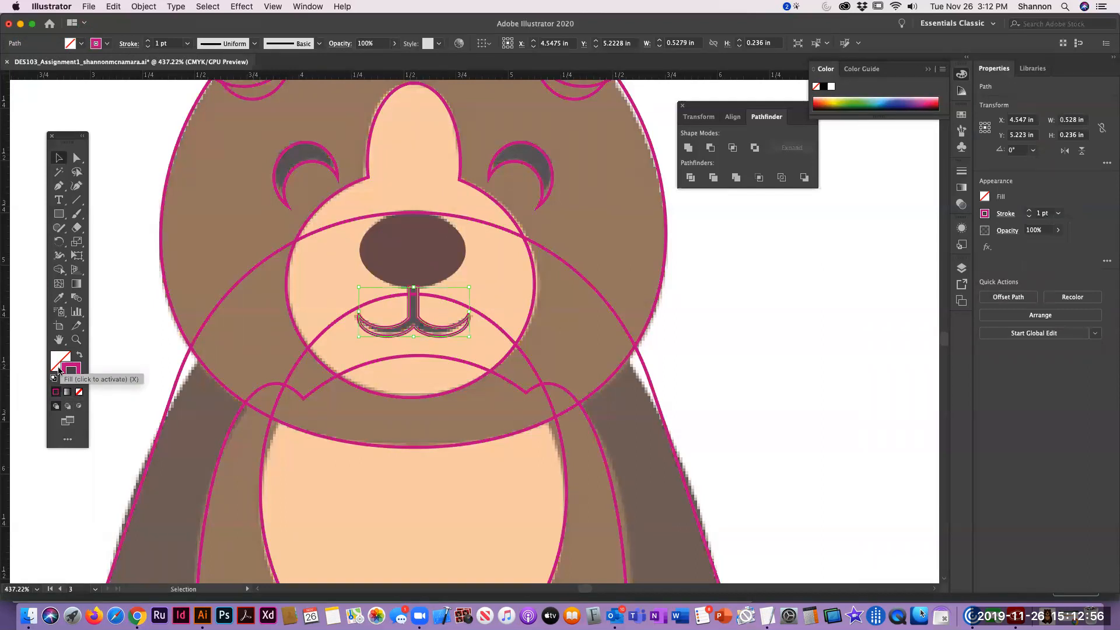
click(57, 366)
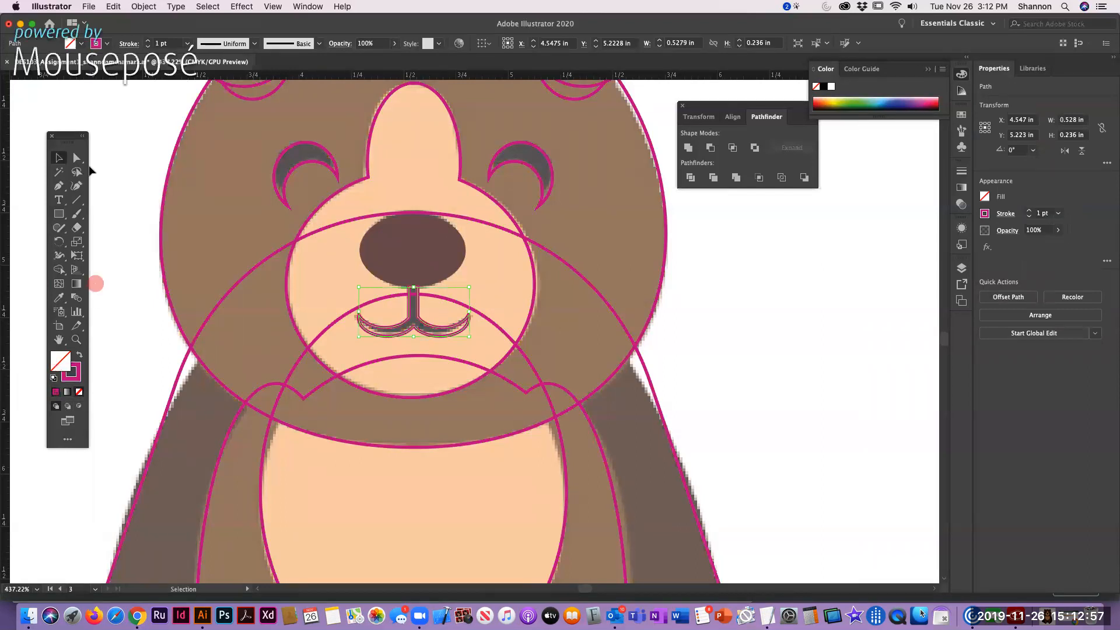
click(59, 298)
click(413, 245)
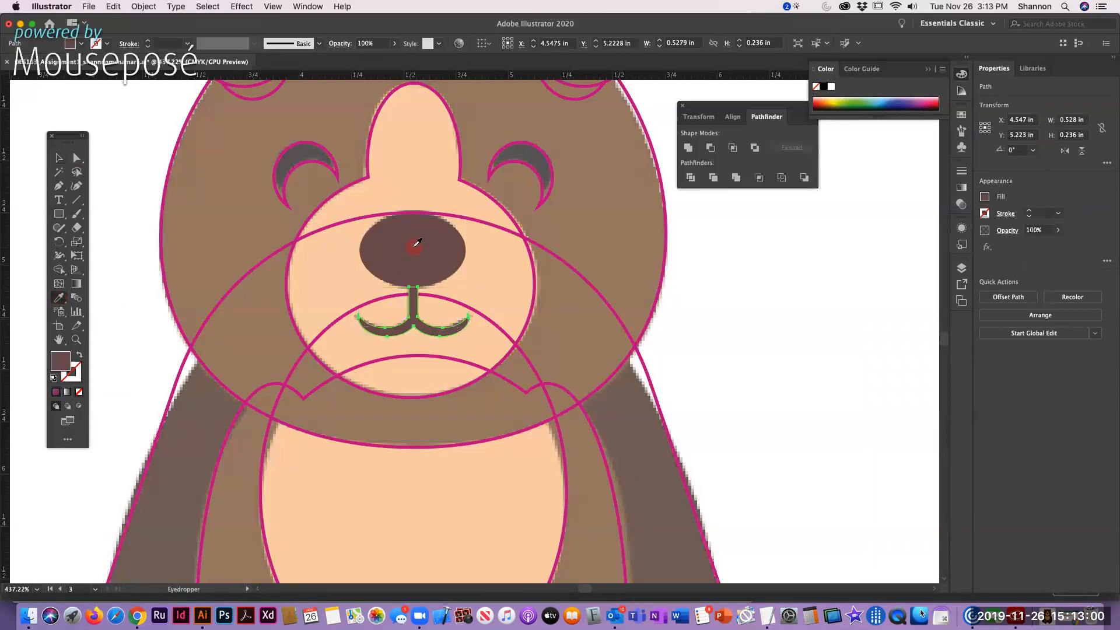
Use the Eyedropper to fill the muzzle shape with the template's peach color and remove its stroke.
click(58, 159)
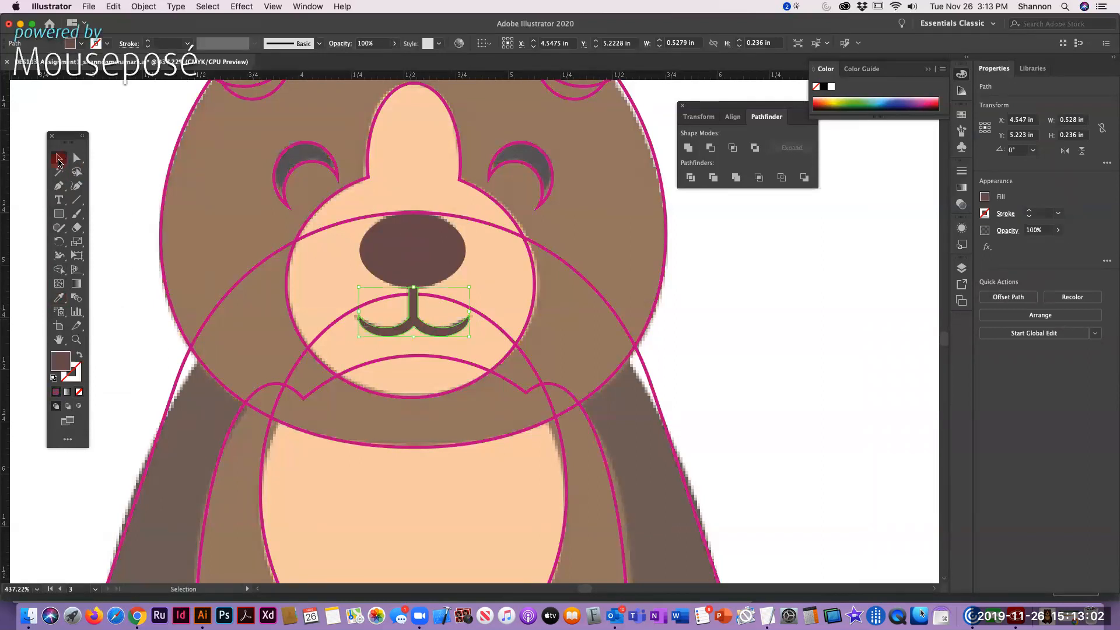
click(459, 137)
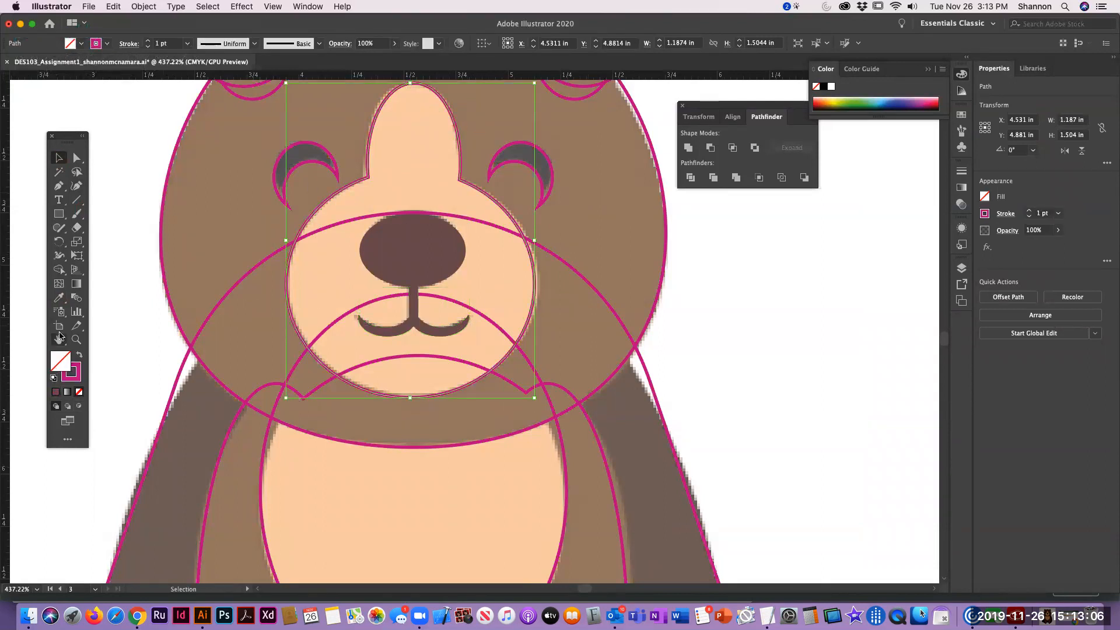
click(59, 298)
click(399, 163)
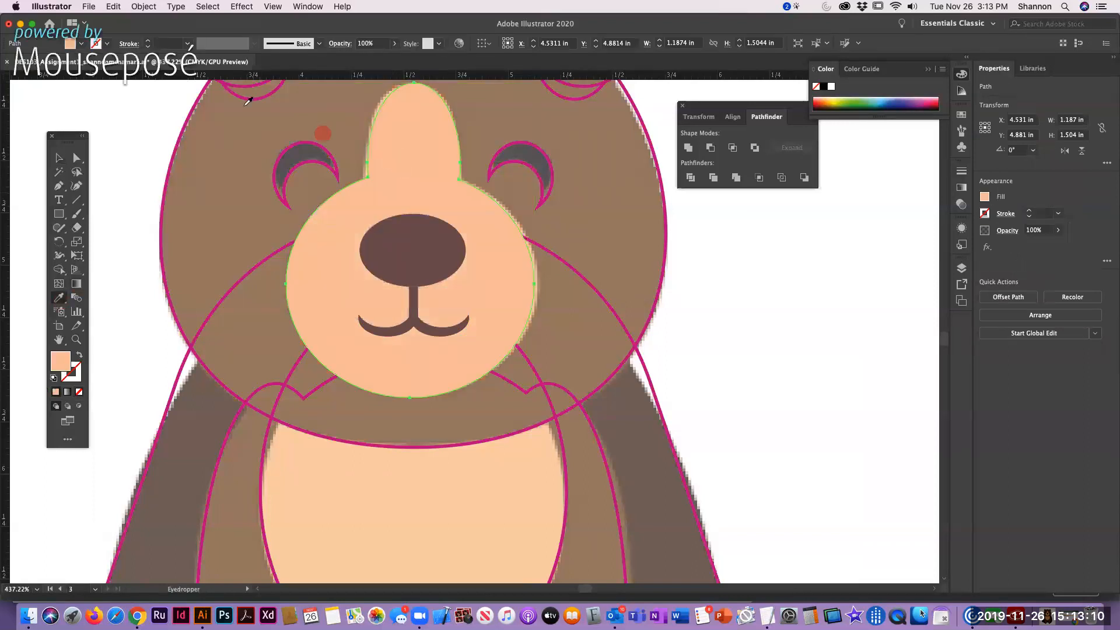
Use the Eyedropper to fill both crescent eye shapes with the template eye's dark brown and remove their strokes, and deselect them.
click(60, 158)
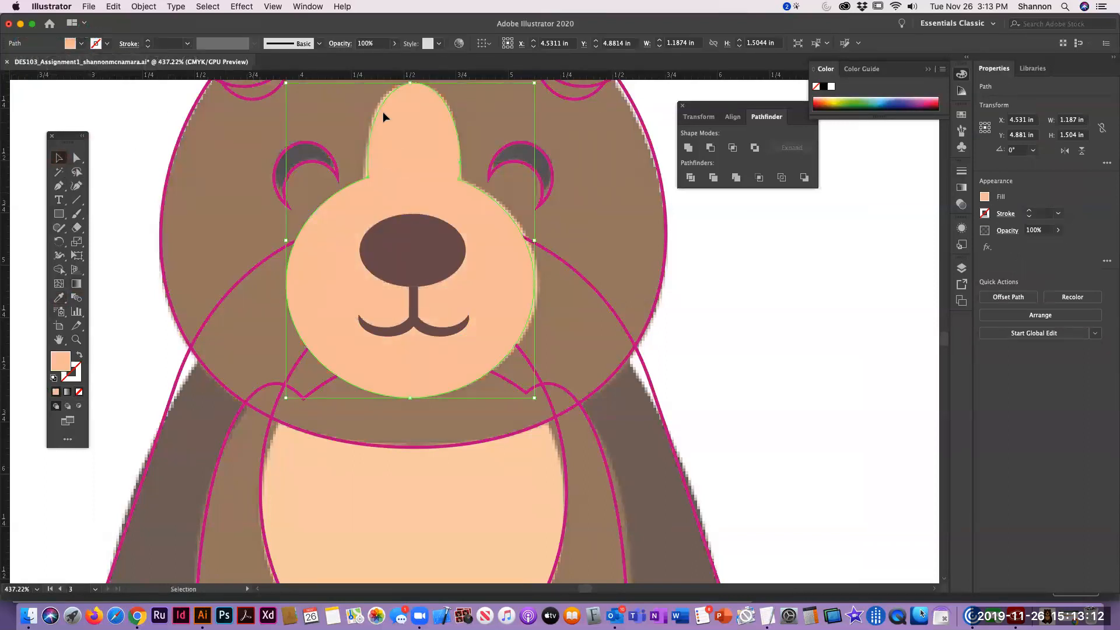
click(335, 173)
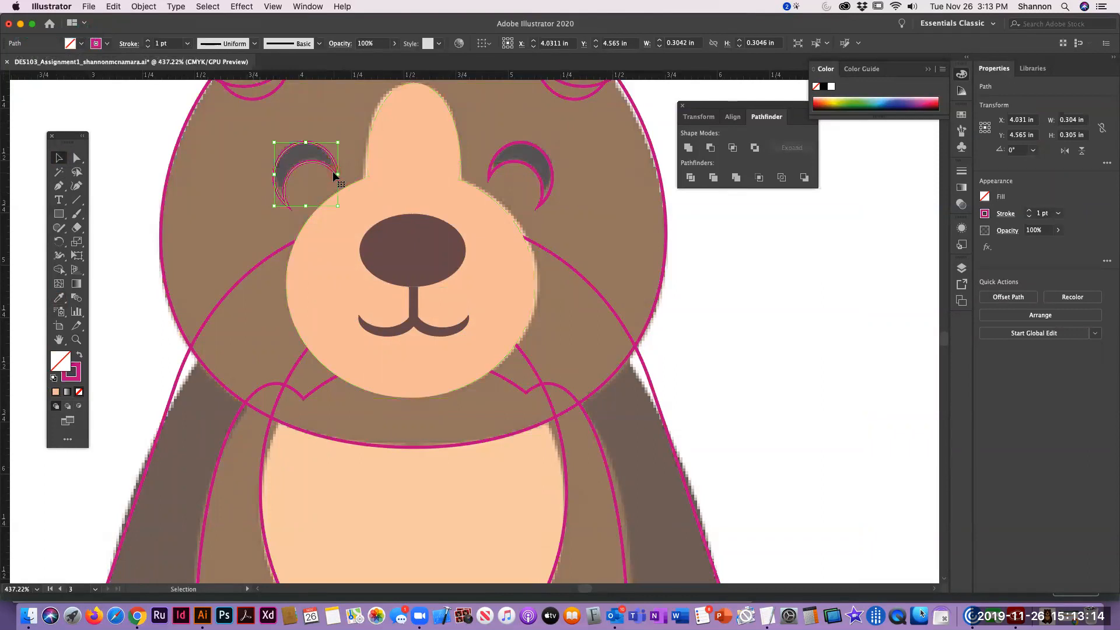
shift+click(533, 172)
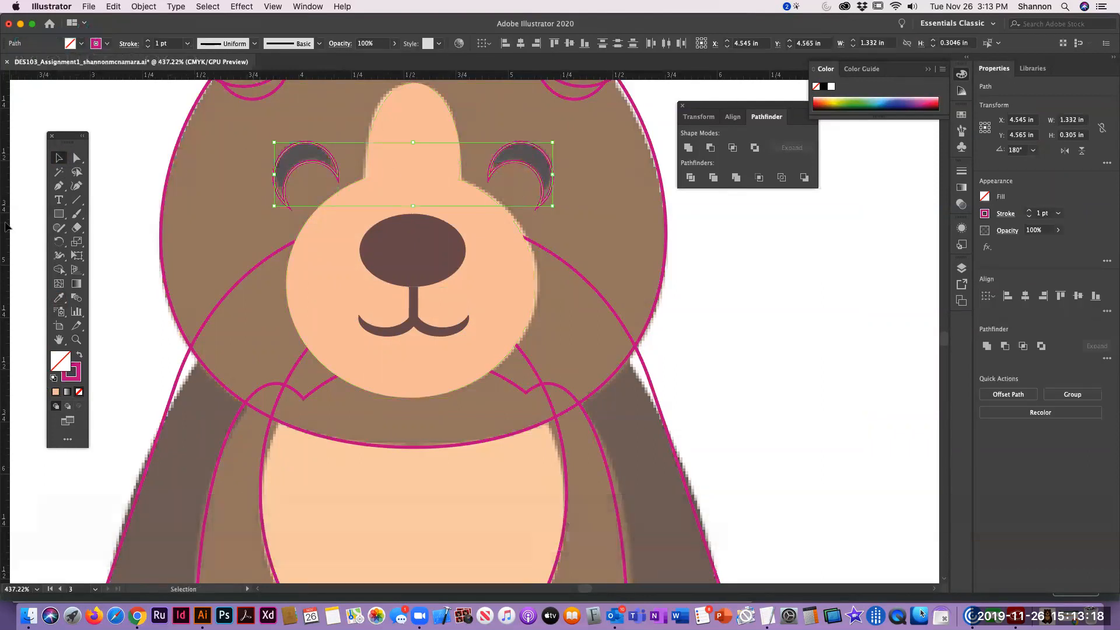
click(58, 297)
click(303, 140)
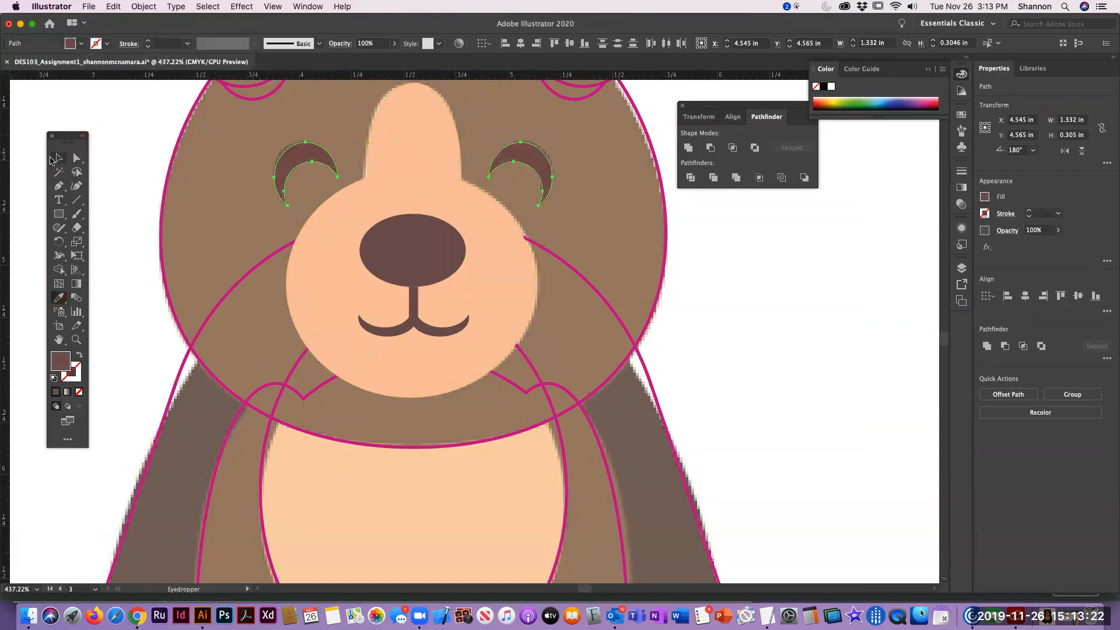
click(56, 160)
click(138, 135)
click(444, 369)
Use the Eyedropper to give both inner ear ellipses the template inner ear's dark brown fill with no stroke, and deselect them.
scroll(516, 405, up, 3)
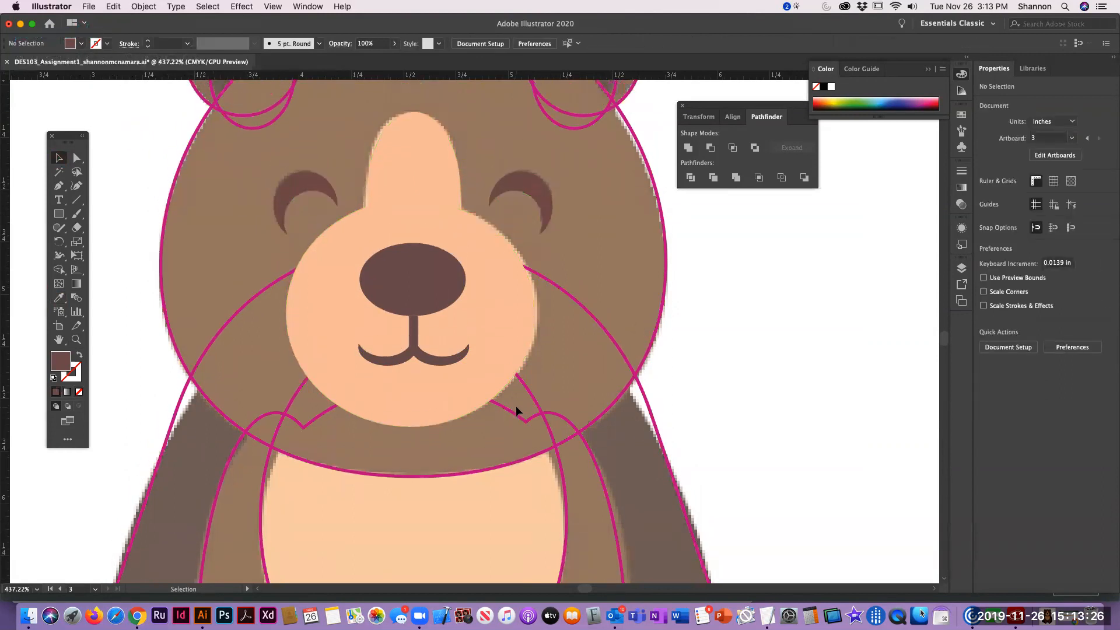
scroll(518, 409, up, 4)
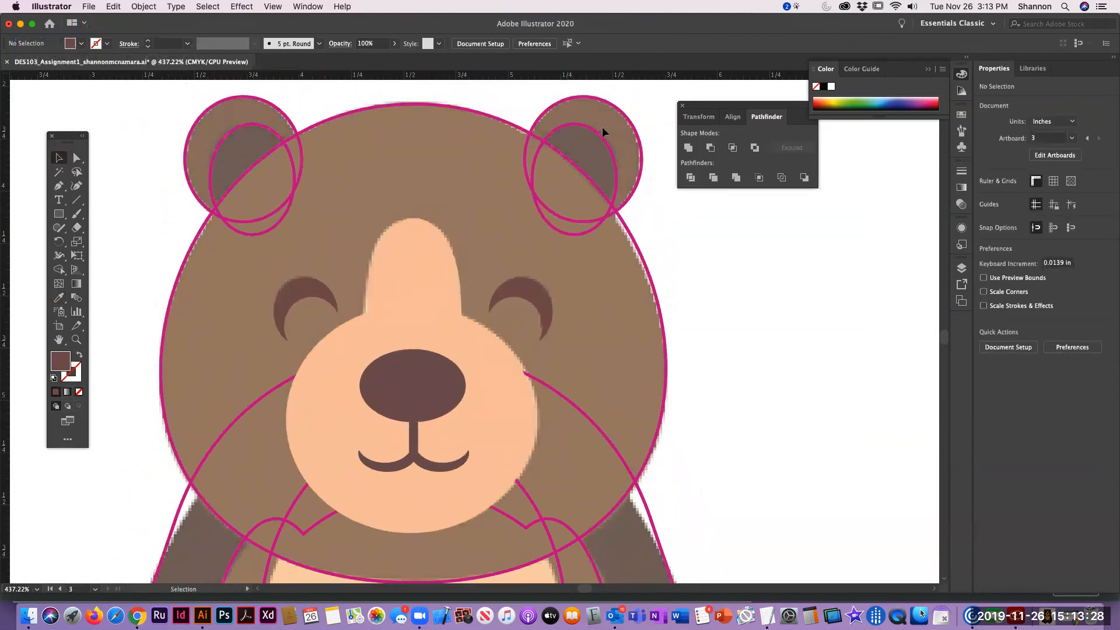
click(608, 151)
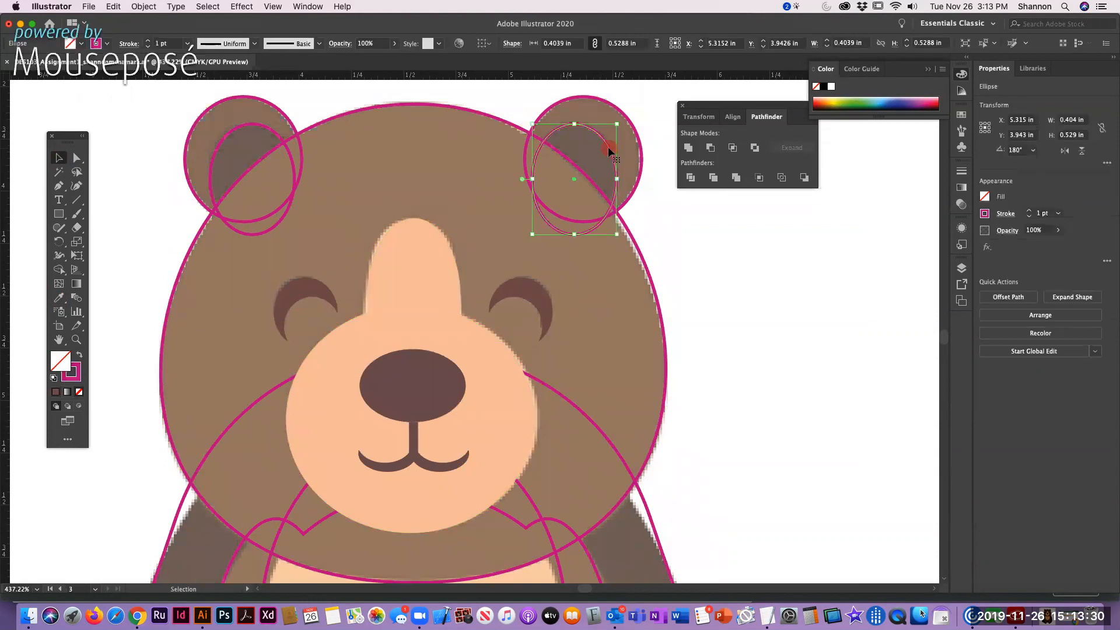
shift+click(231, 132)
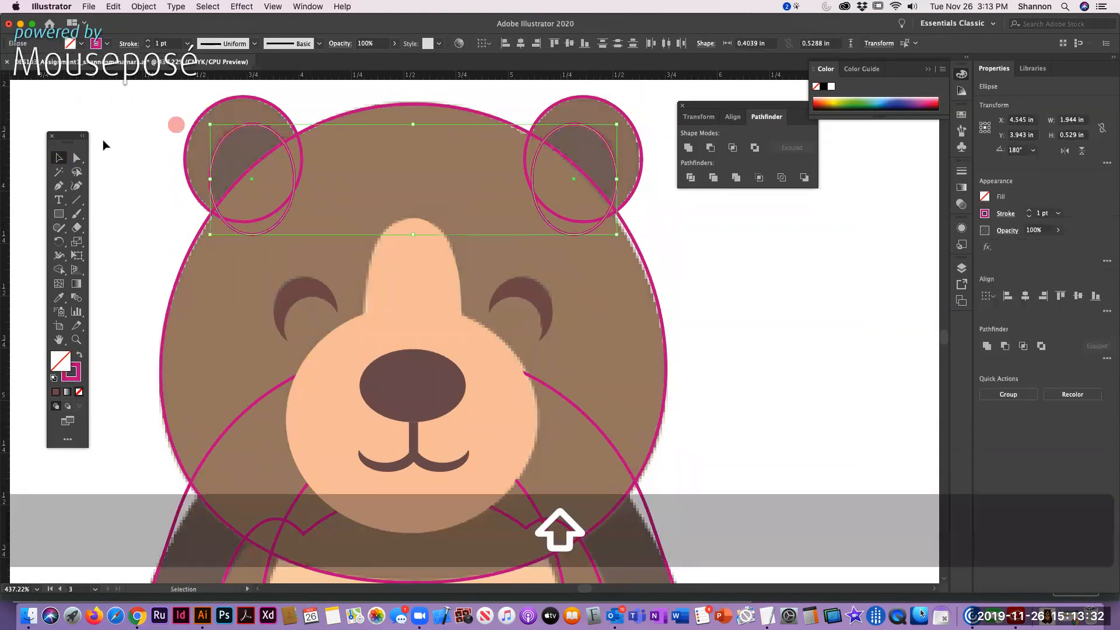
click(59, 297)
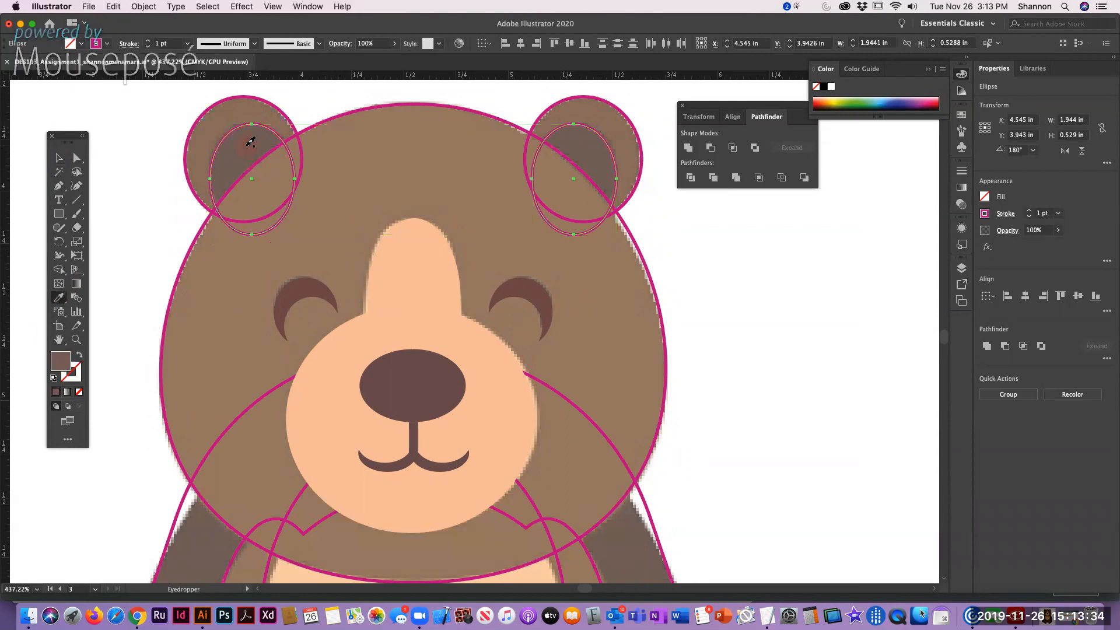
click(249, 144)
click(59, 158)
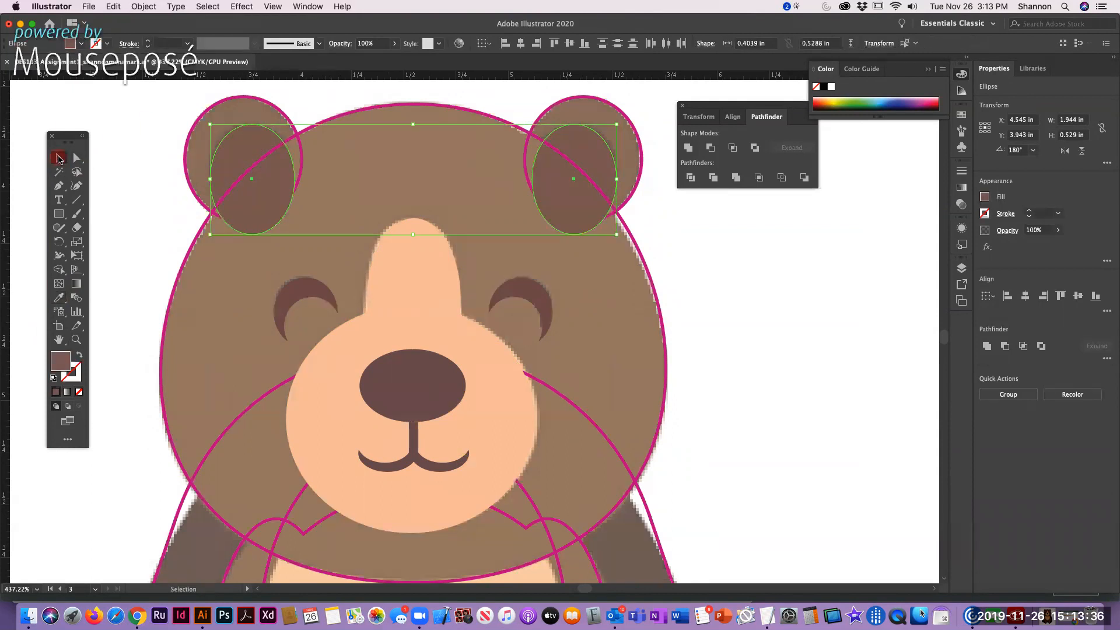
click(208, 108)
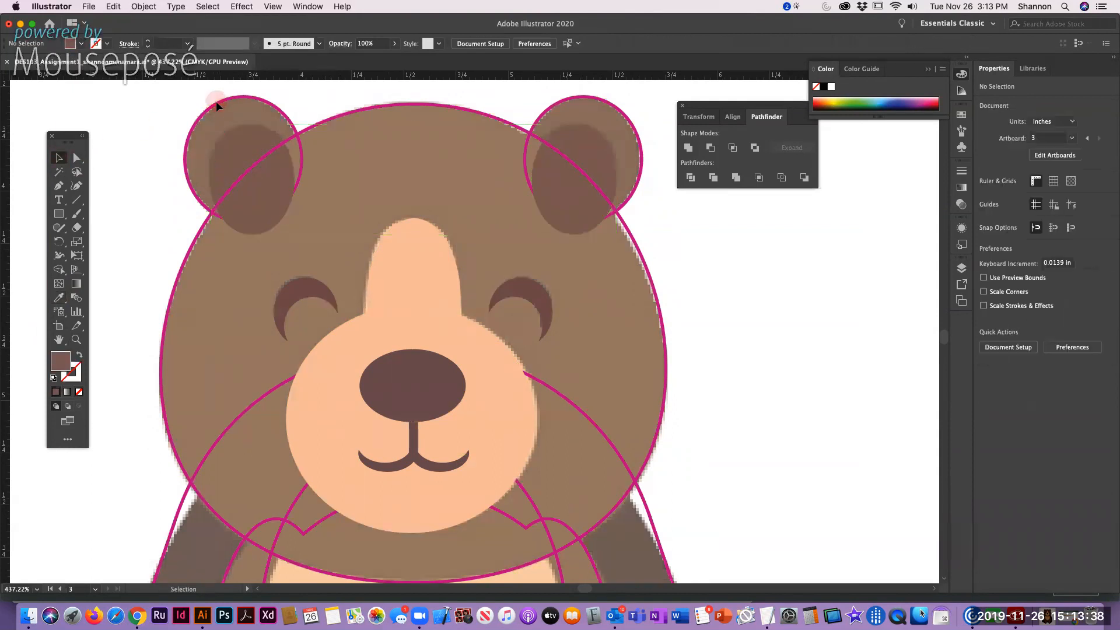
Use the Eyedropper to fill both outer ear ellipses with the template outer ear's brown and no stroke, and deselect them.
click(217, 103)
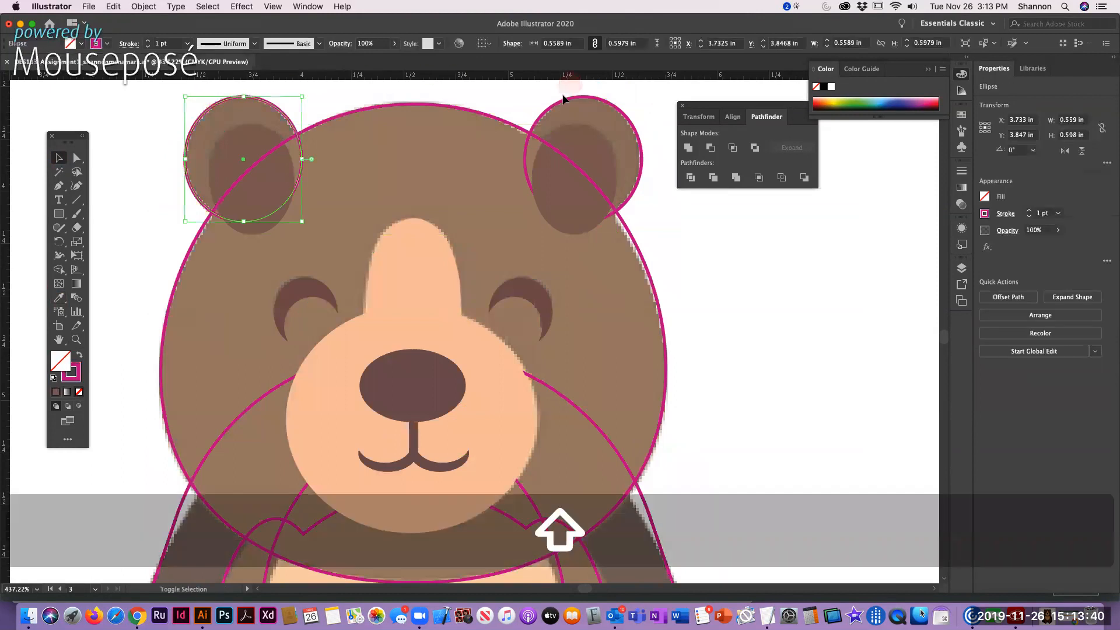
shift+click(565, 103)
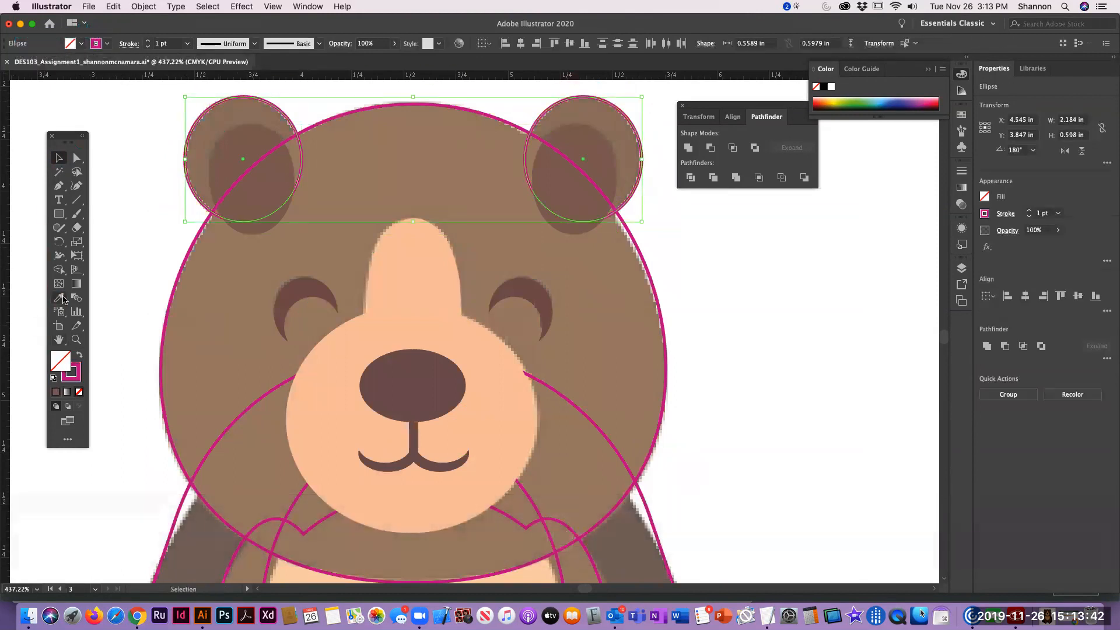
click(59, 298)
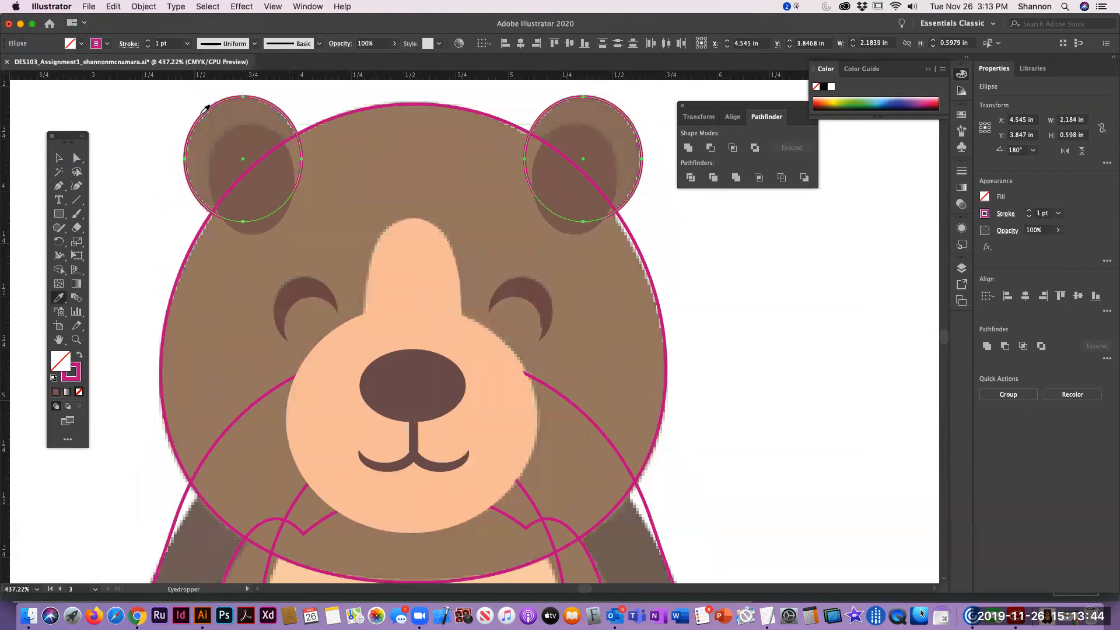
click(225, 113)
key(v)
click(162, 136)
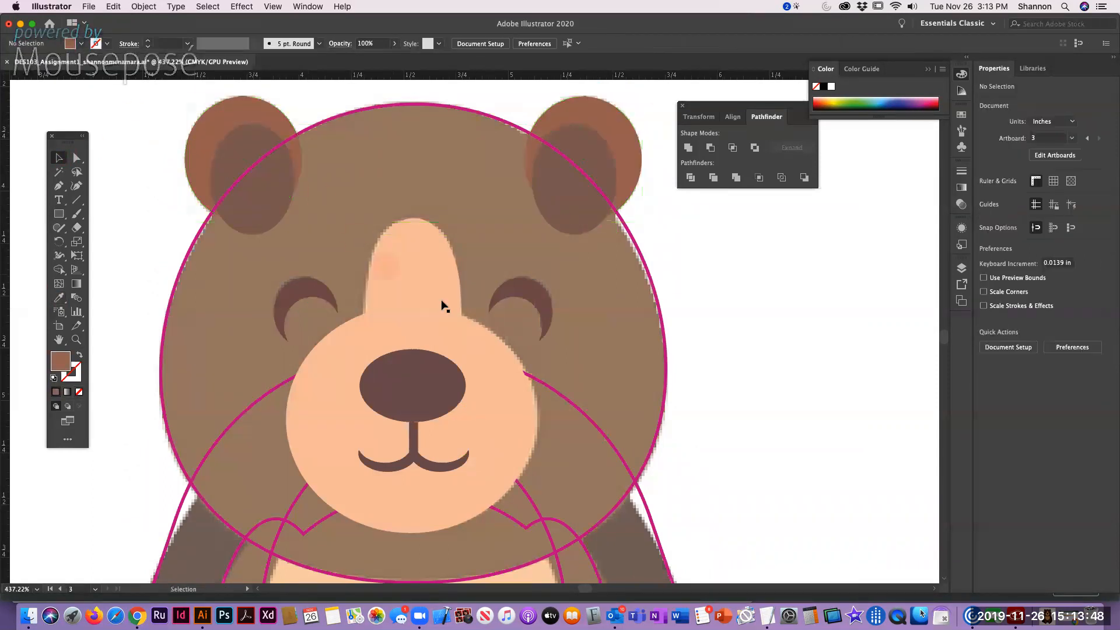
Use the Eyedropper to fill the large head shape with the template head's brown, remove its stroke, and deselect it.
scroll(493, 301, down, 3)
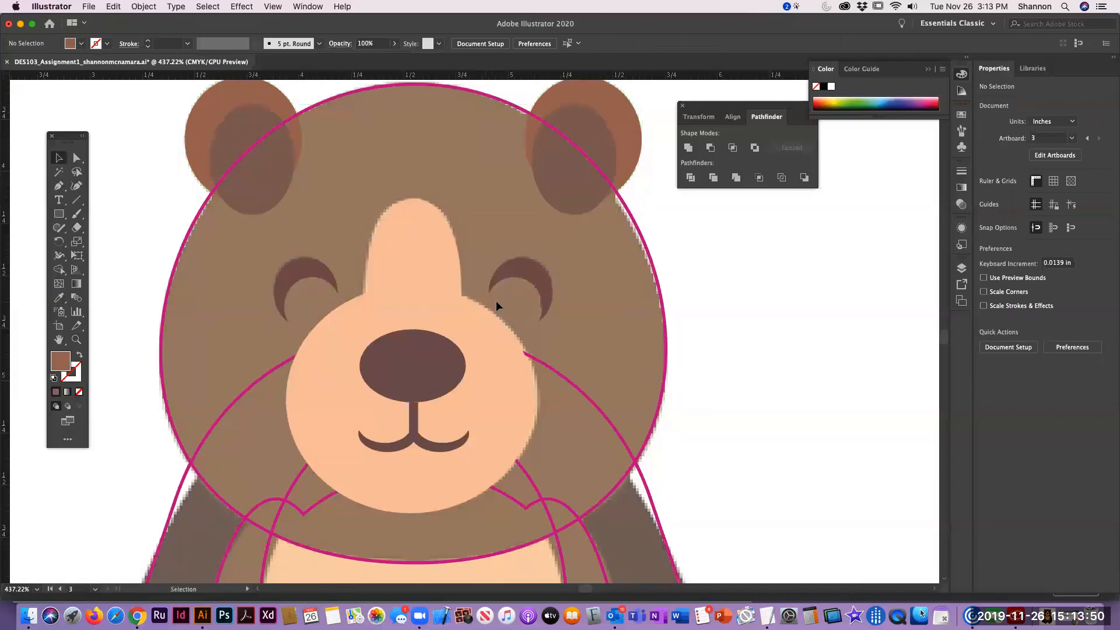
click(517, 102)
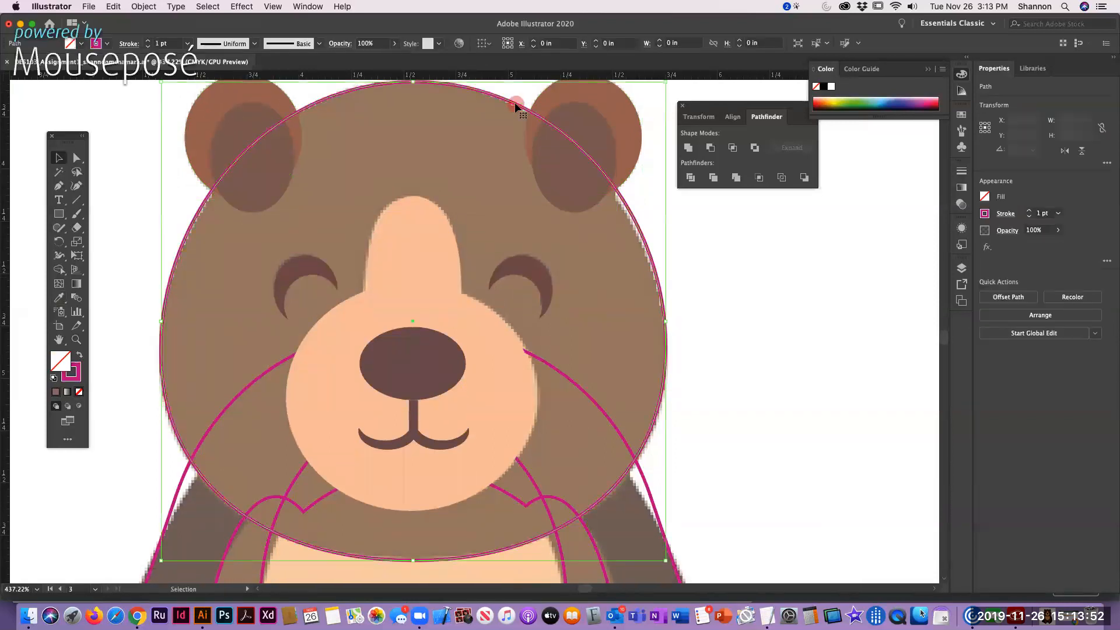
click(59, 297)
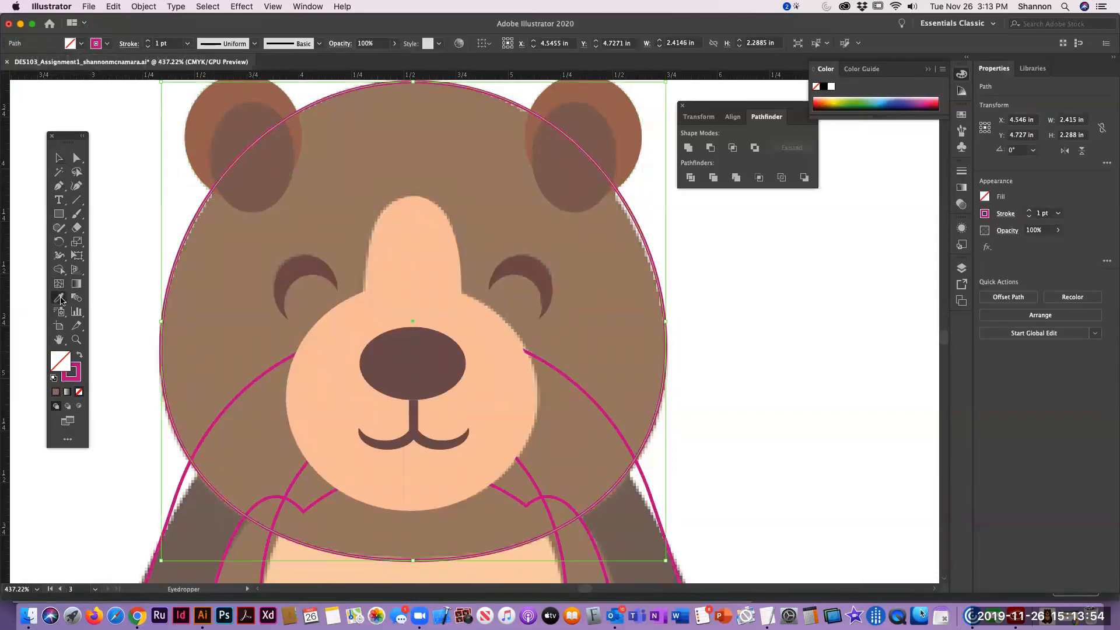
click(321, 205)
click(58, 158)
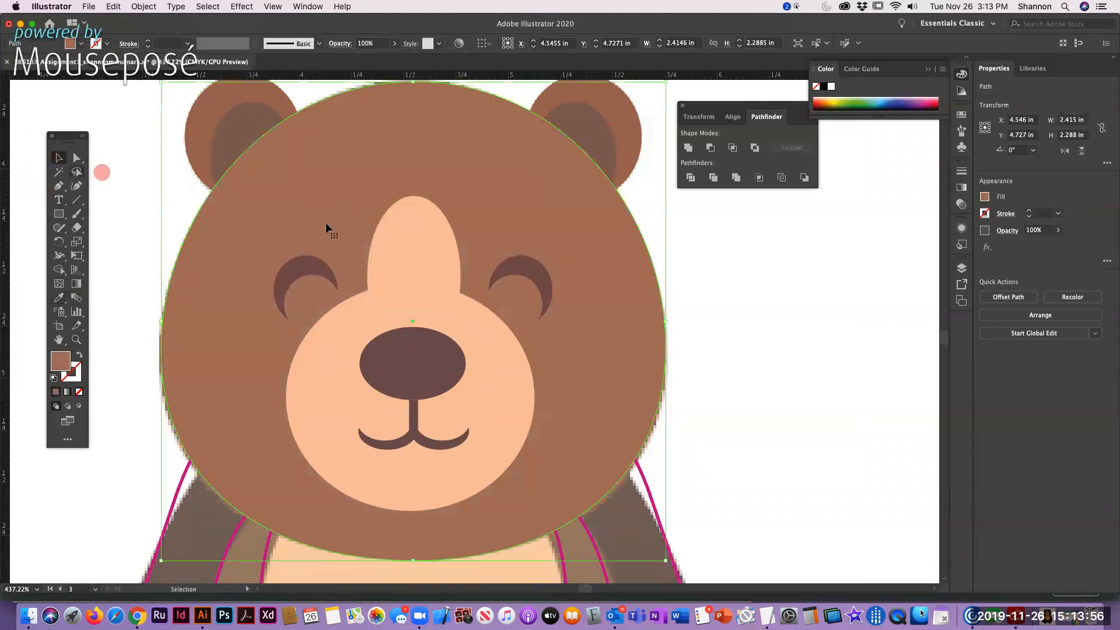
click(707, 345)
Use the Eyedropper to fill the belly ellipse with the template belly's peach color and remove its stroke.
scroll(704, 378, down, 8)
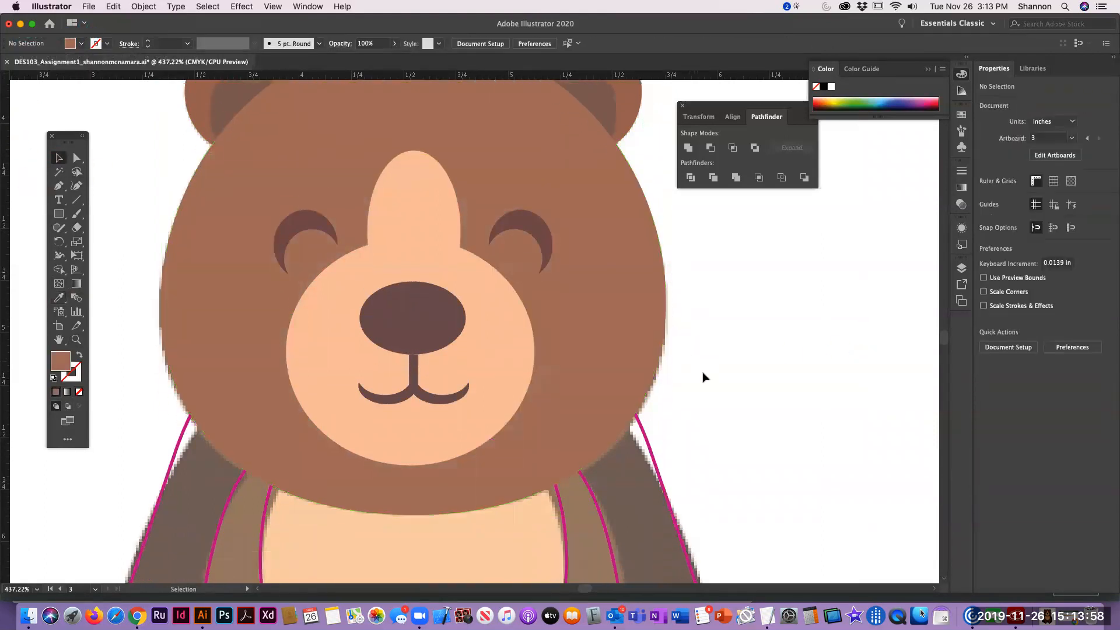
scroll(707, 379, down, 5)
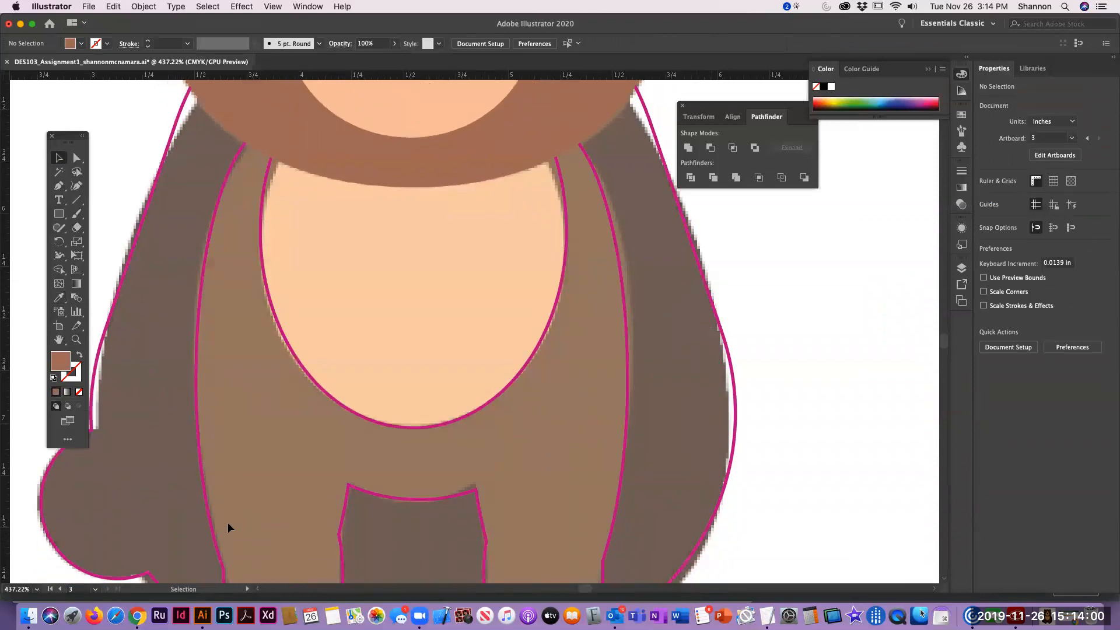
click(419, 427)
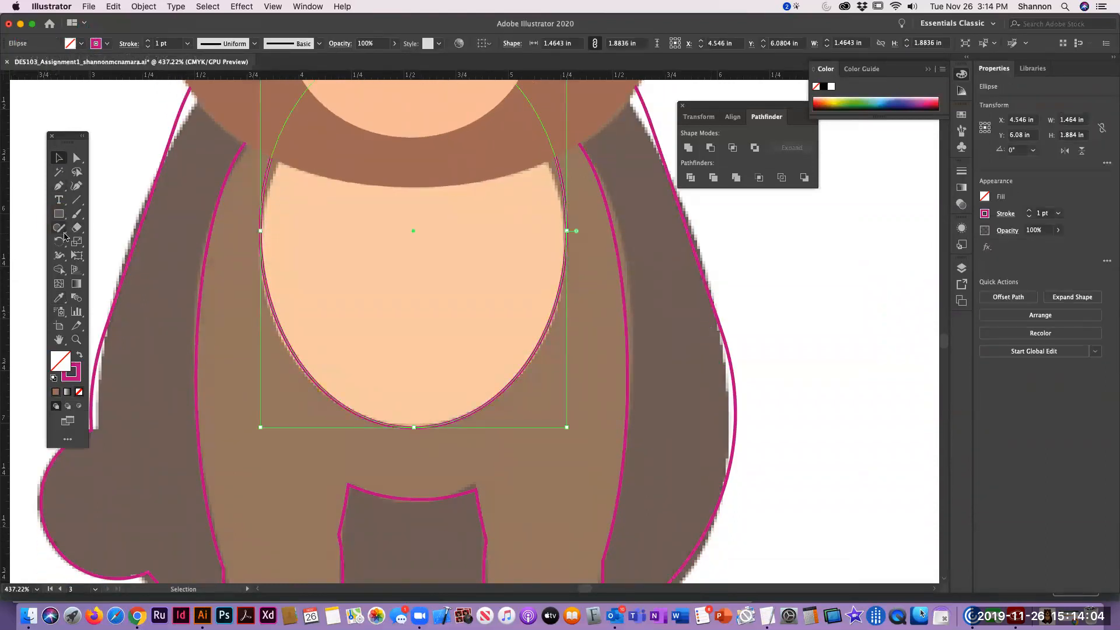
click(59, 297)
click(363, 291)
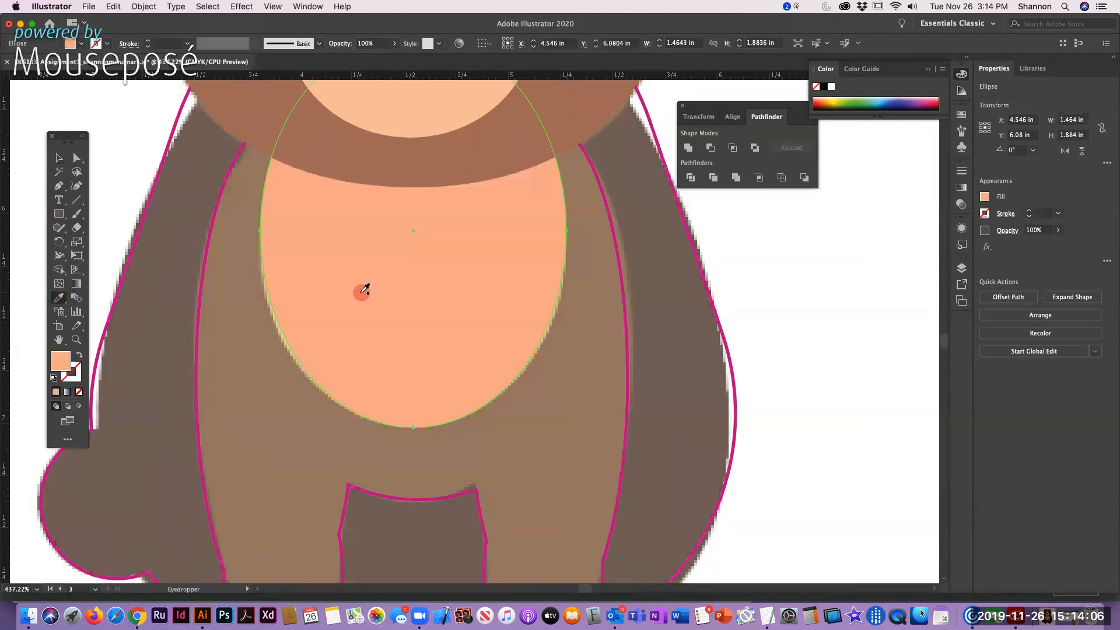
click(59, 158)
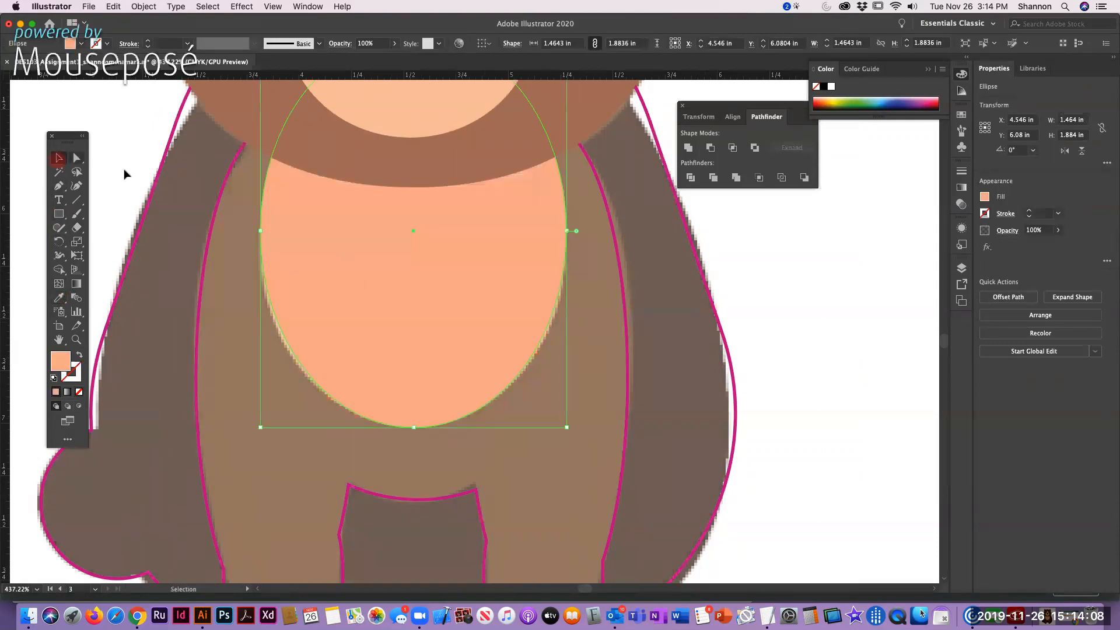
Use the Eyedropper to fill the front body and legs shape with the template's medium brown and remove its stroke.
click(218, 206)
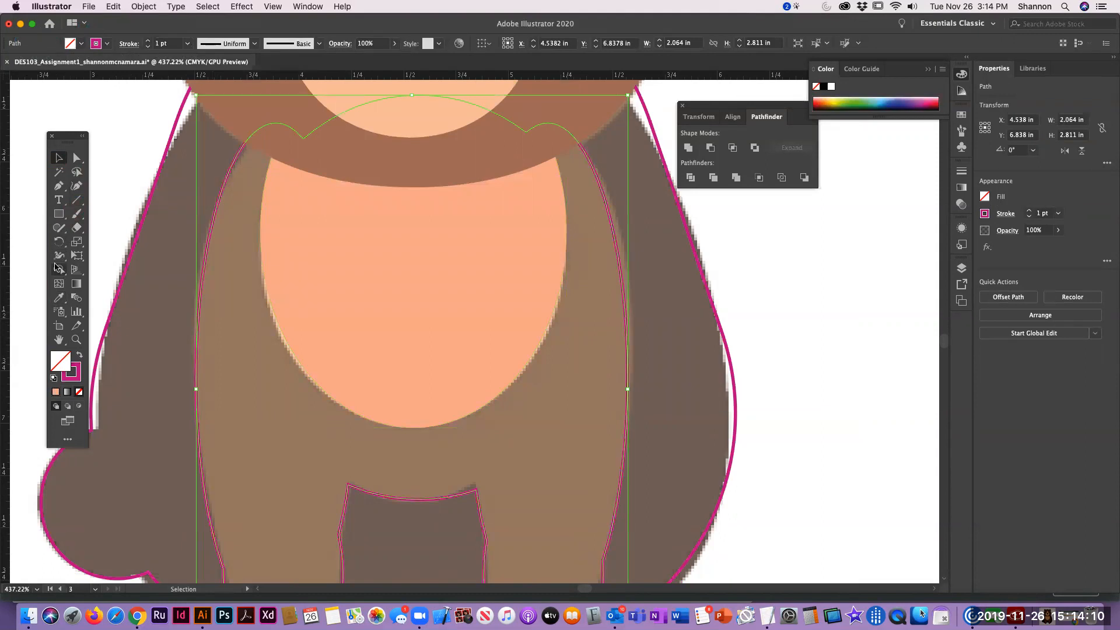
click(58, 297)
click(248, 292)
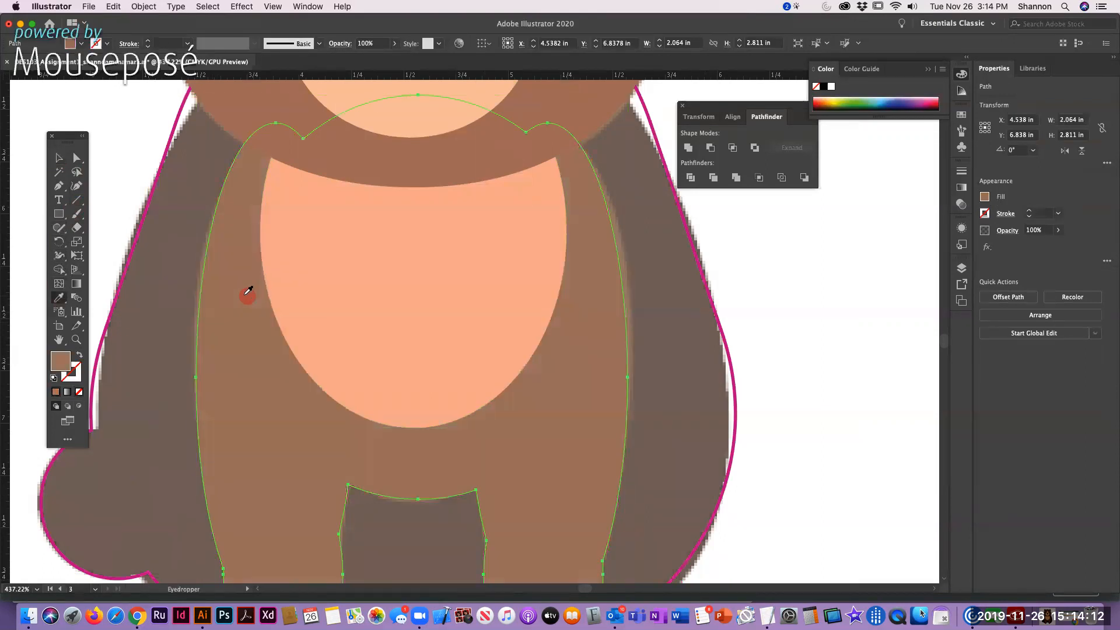
key(v)
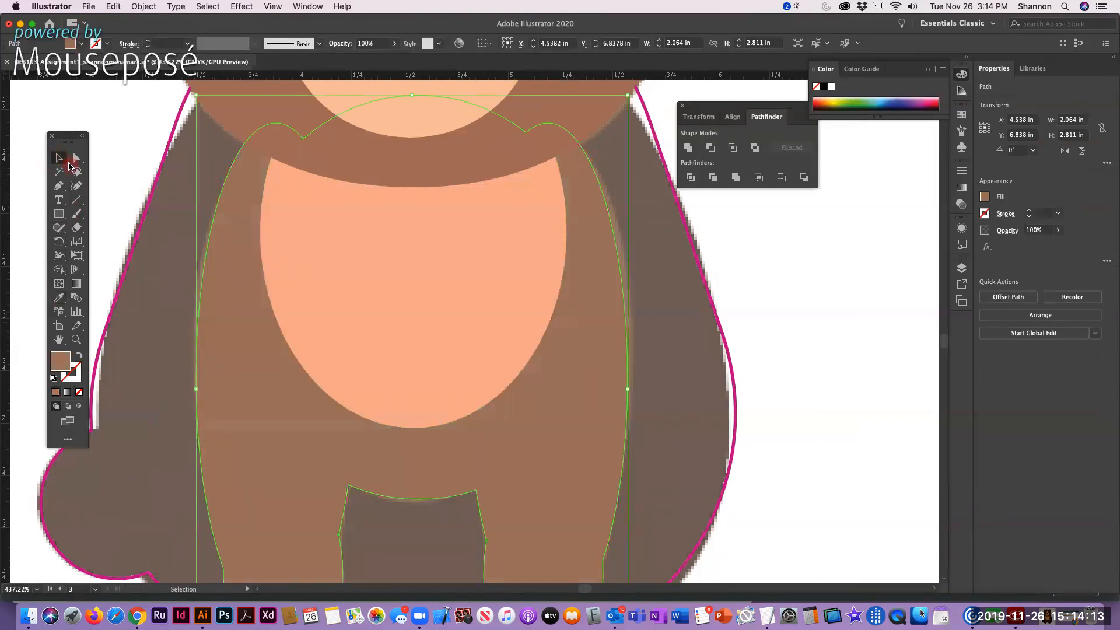
Use the Eyedropper to fill the large back body and tail shape with the template's dark reddish brown and no stroke, and deselect it.
click(135, 241)
click(59, 297)
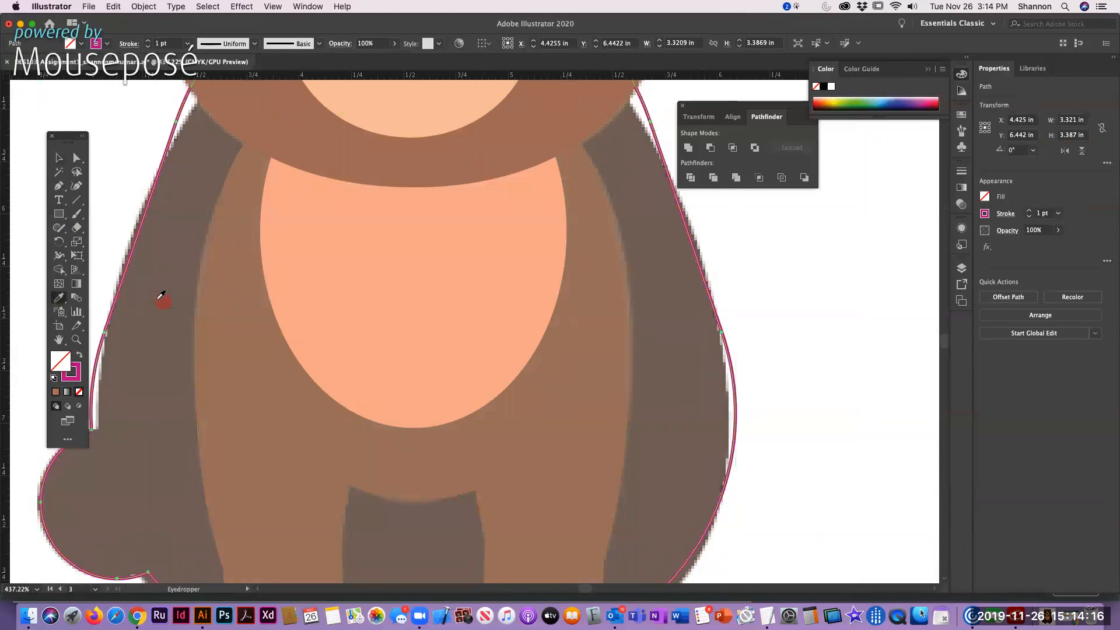
click(162, 296)
key(v)
click(163, 133)
click(130, 131)
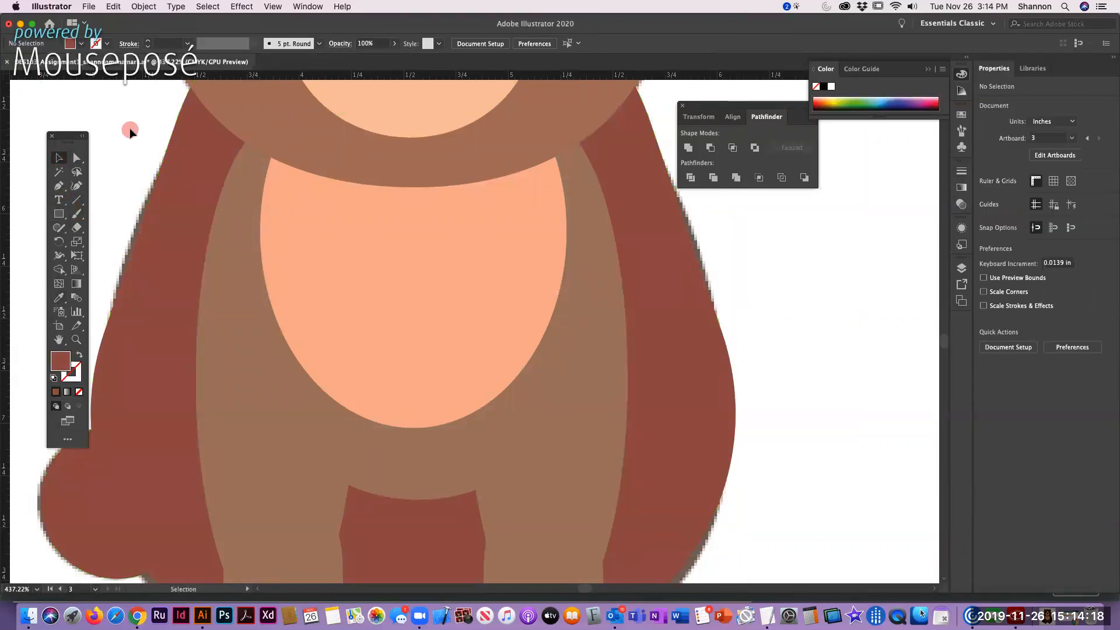
Bring the peach belly ellipse to the front of the stacking order and deselect it.
key(super+minus)
key(super+minus)
key(super+minus)
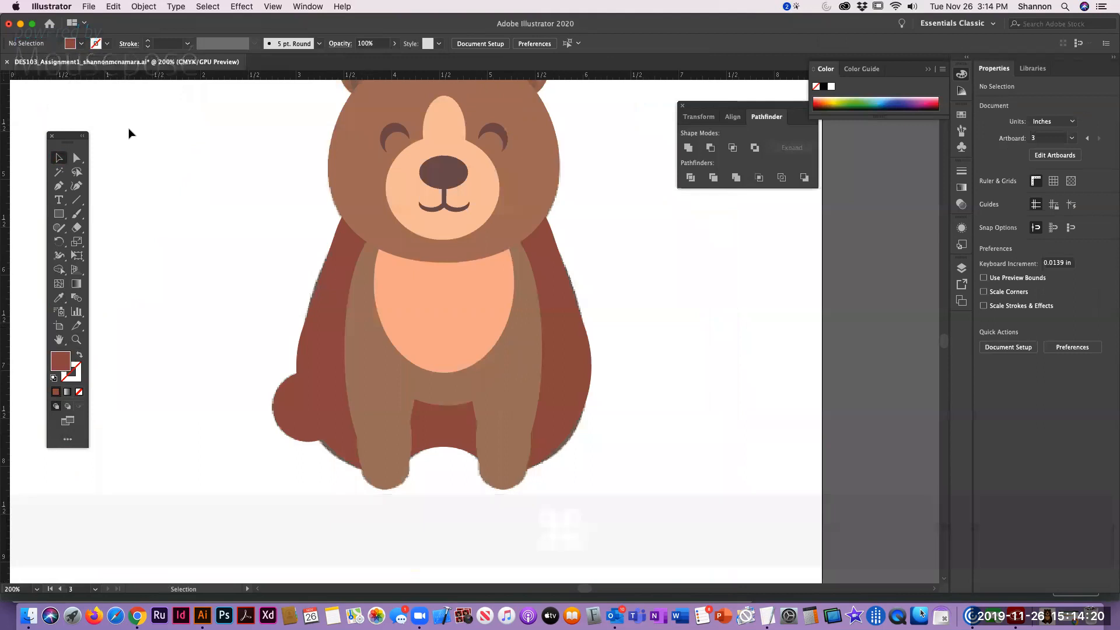
click(462, 300)
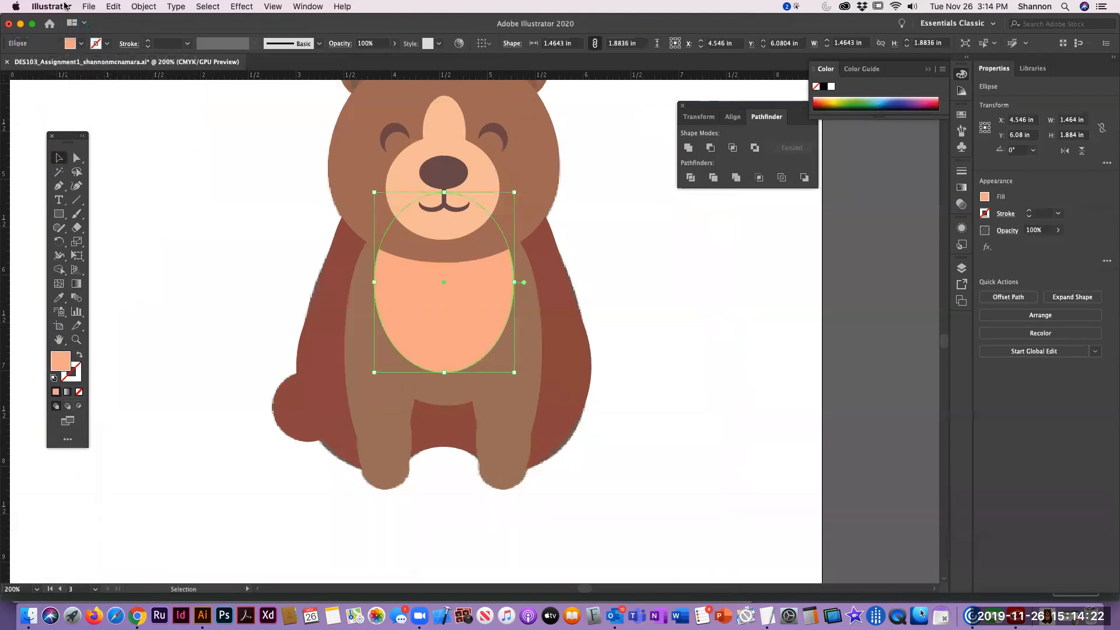
key(shift+super+bracketright)
click(681, 328)
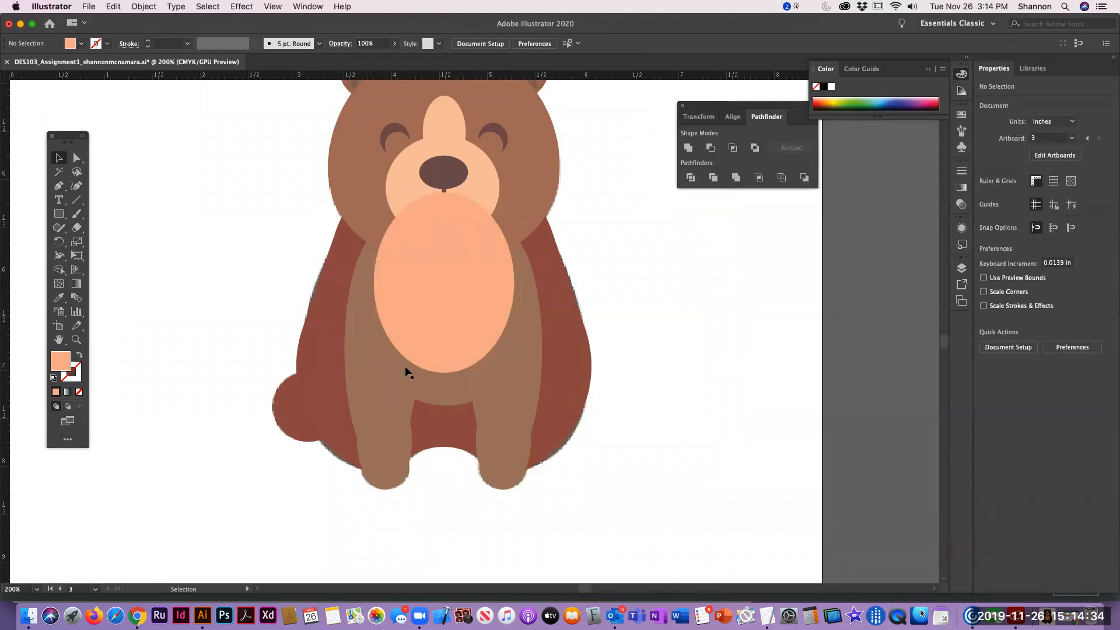
Send the belly ellipse, front body and legs shape and back body and tail shape together to the back, and deselect them.
click(468, 280)
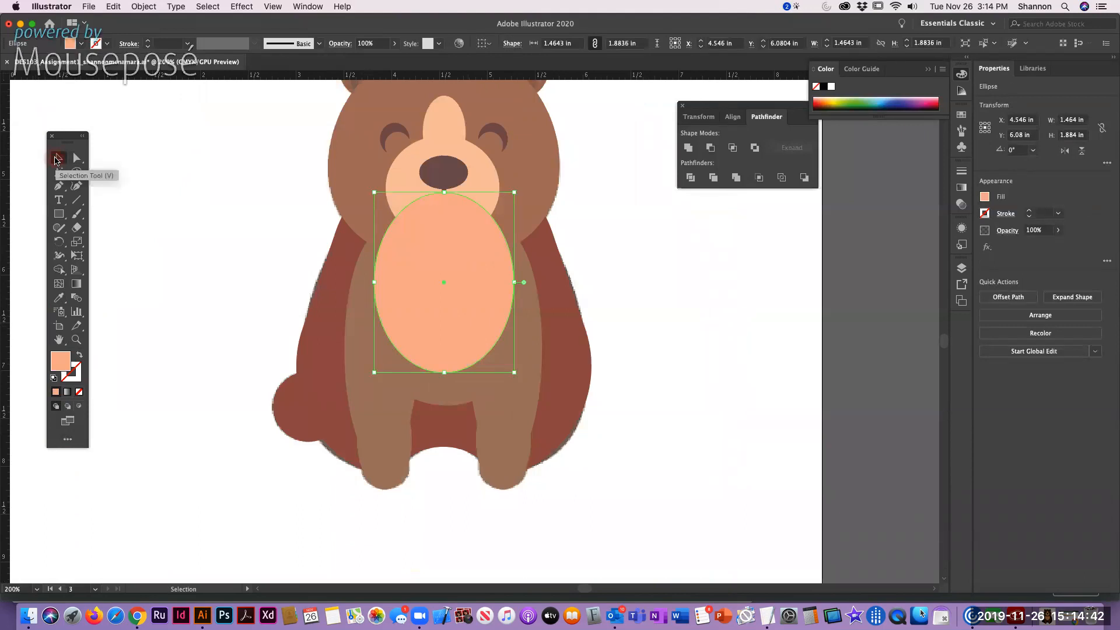
drag(208, 291, 430, 352)
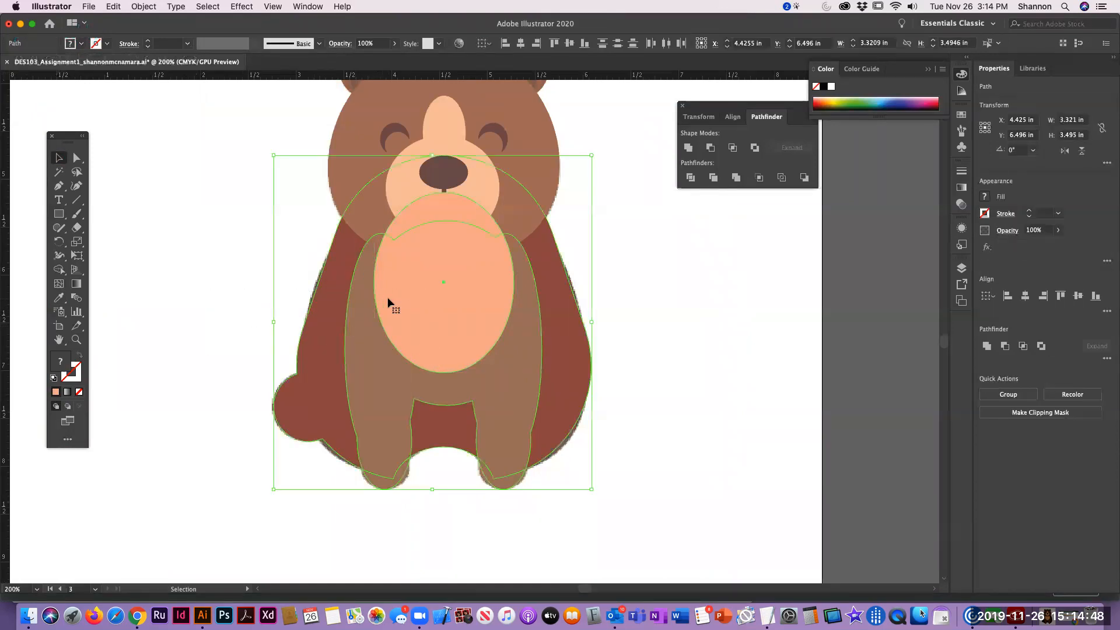
click(144, 7)
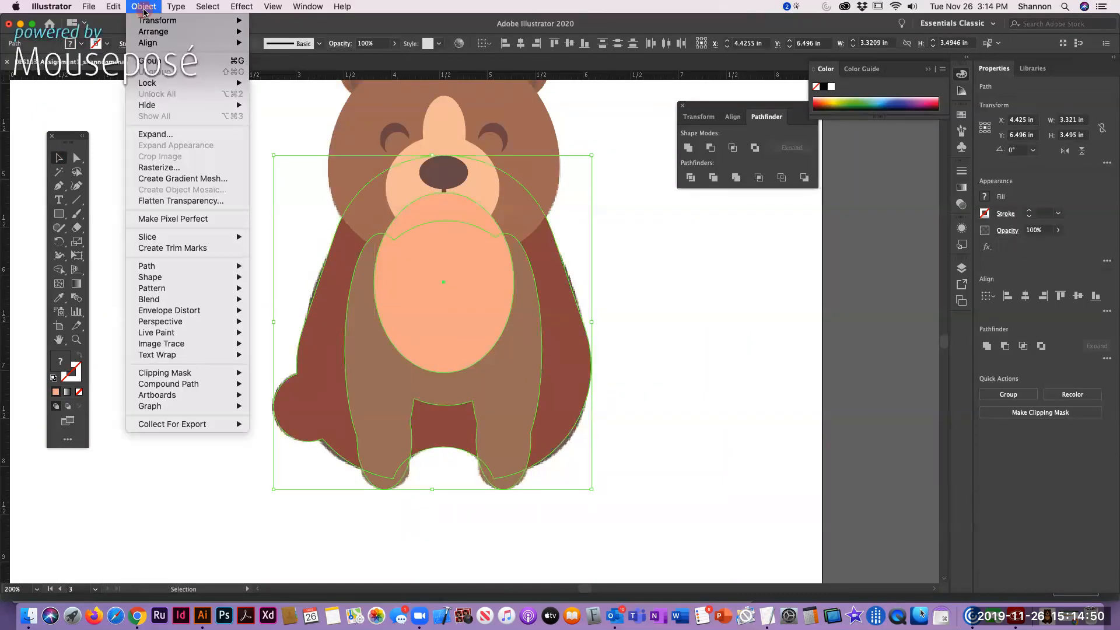
mouse_move(148, 32)
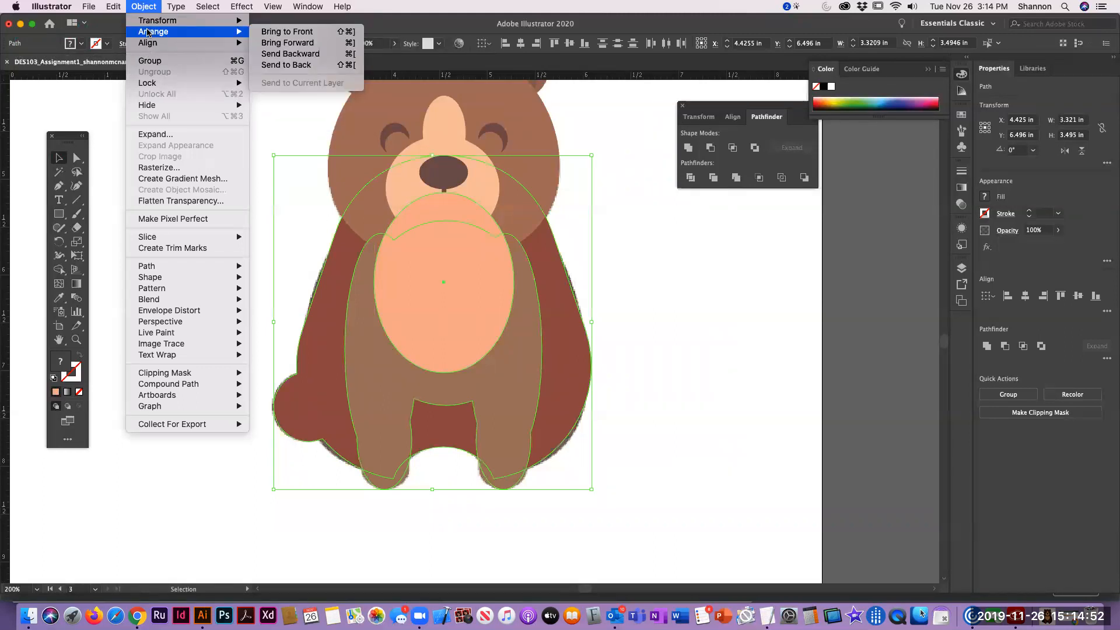
click(301, 69)
click(640, 276)
Save the finished bear document, fit the artboard in the window to check it, and close the document.
scroll(619, 358, up, 3)
key(super+s)
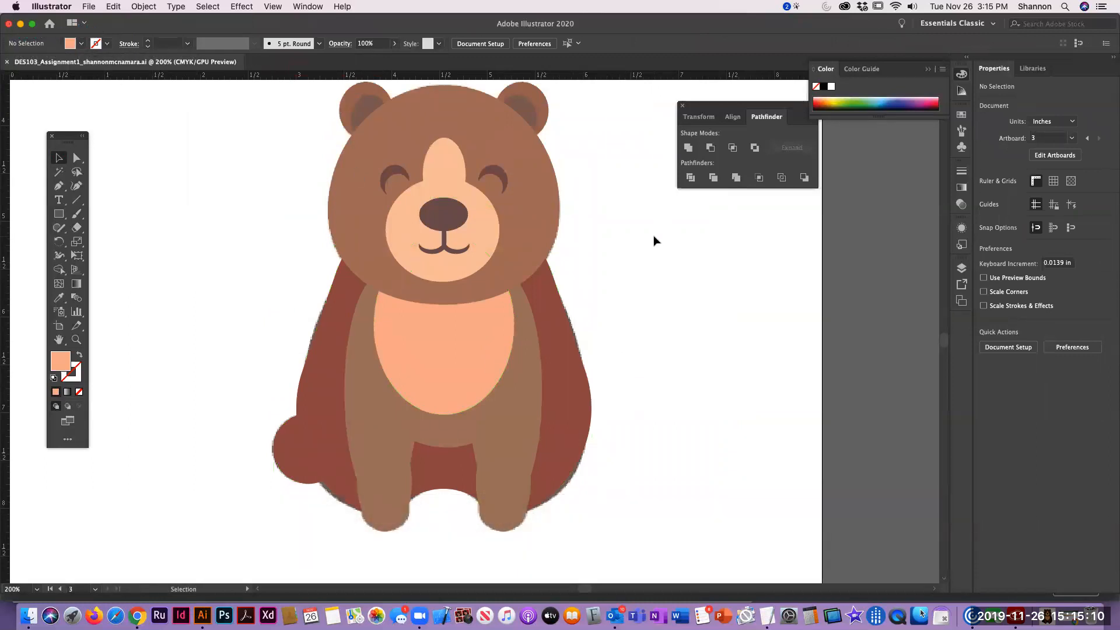
key(super+0)
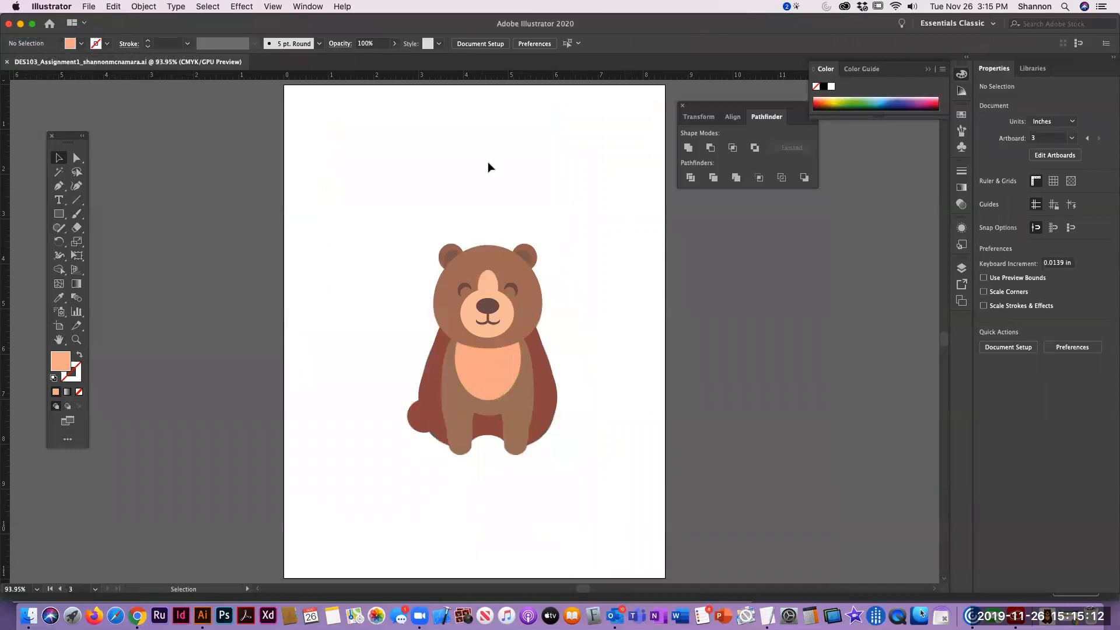
click(402, 187)
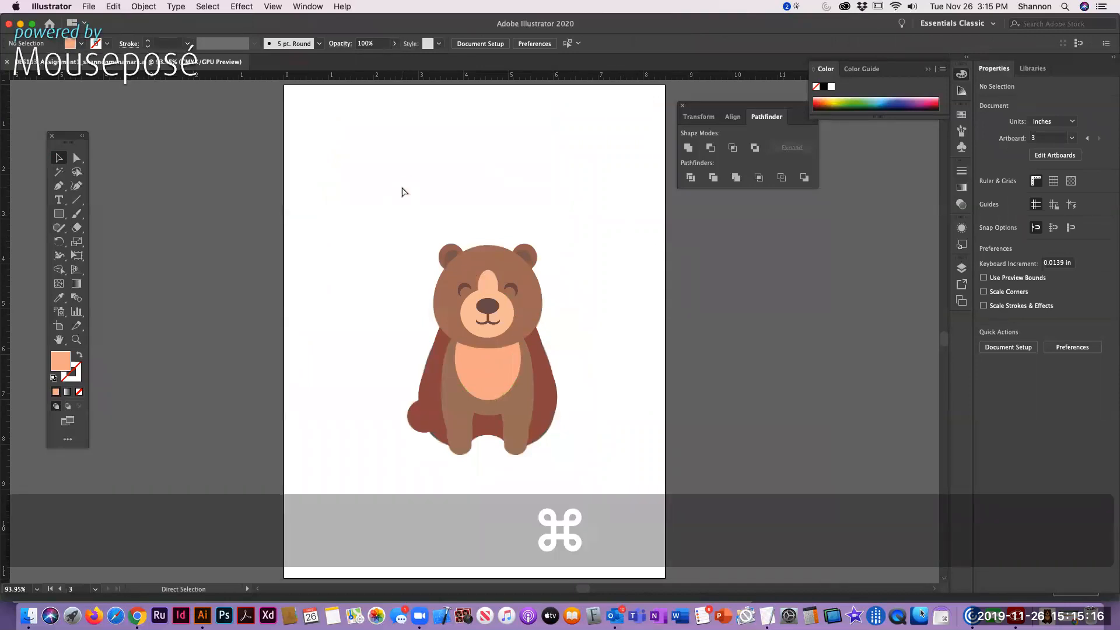
key(super+w)
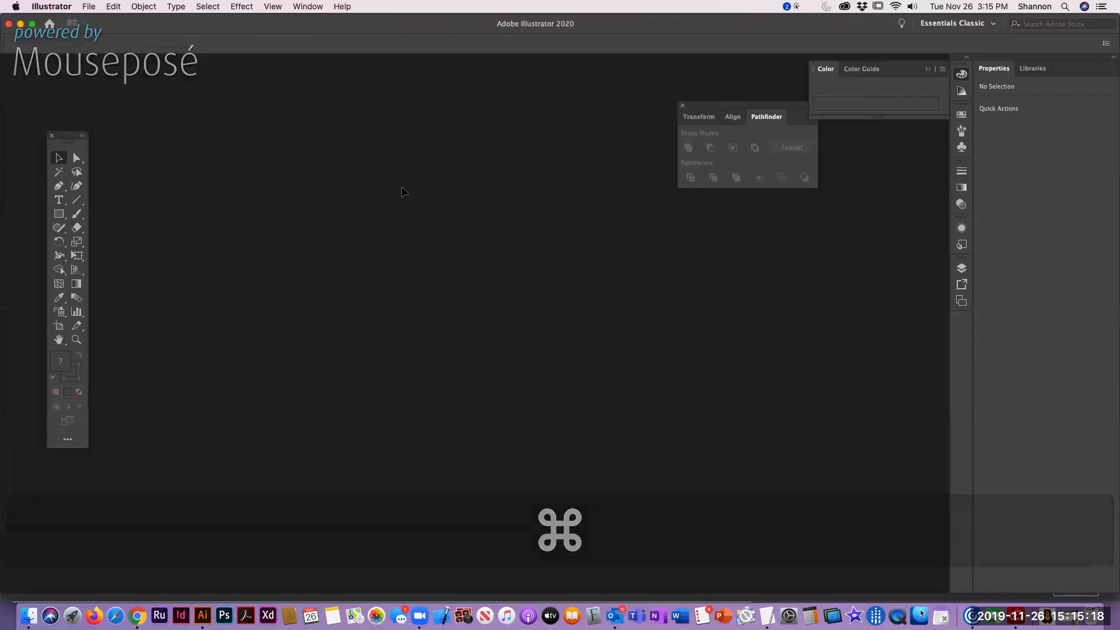
Switch to Google Chrome, start a submission for the Week 1 Assignment and open the upload's file chooser.
key(super+Tab)
key(super+Tab)
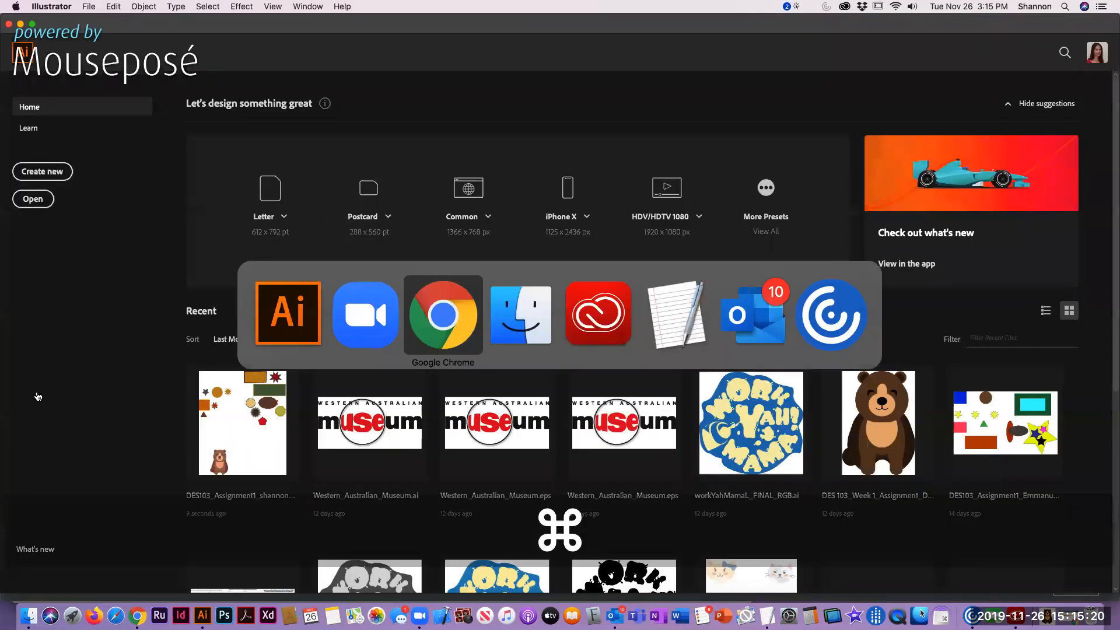
scroll(599, 439, up, 15)
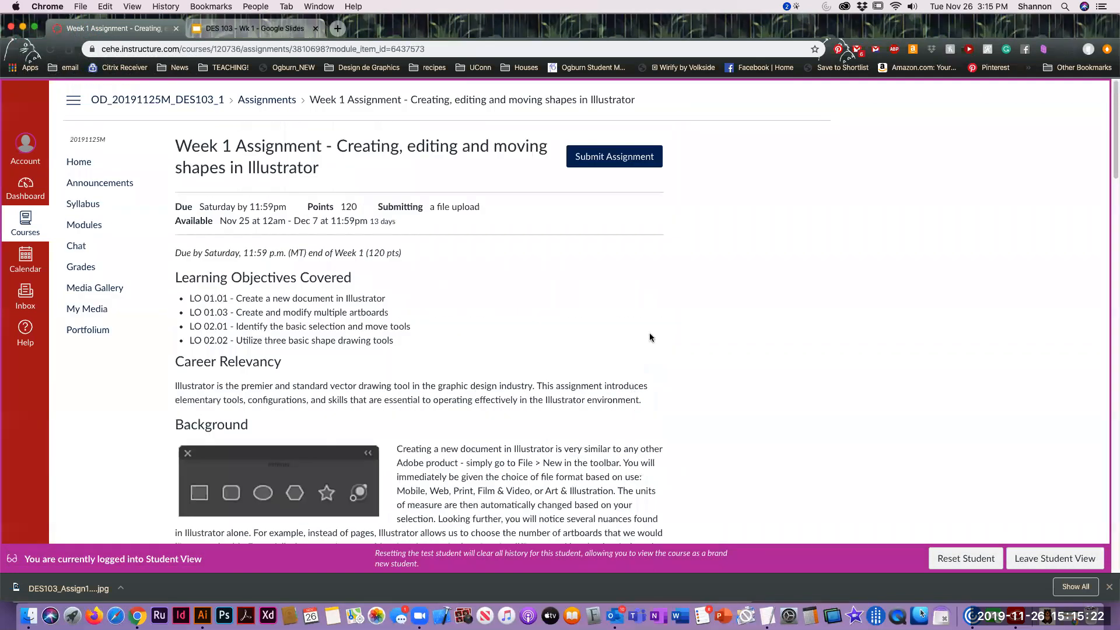
click(610, 156)
click(252, 368)
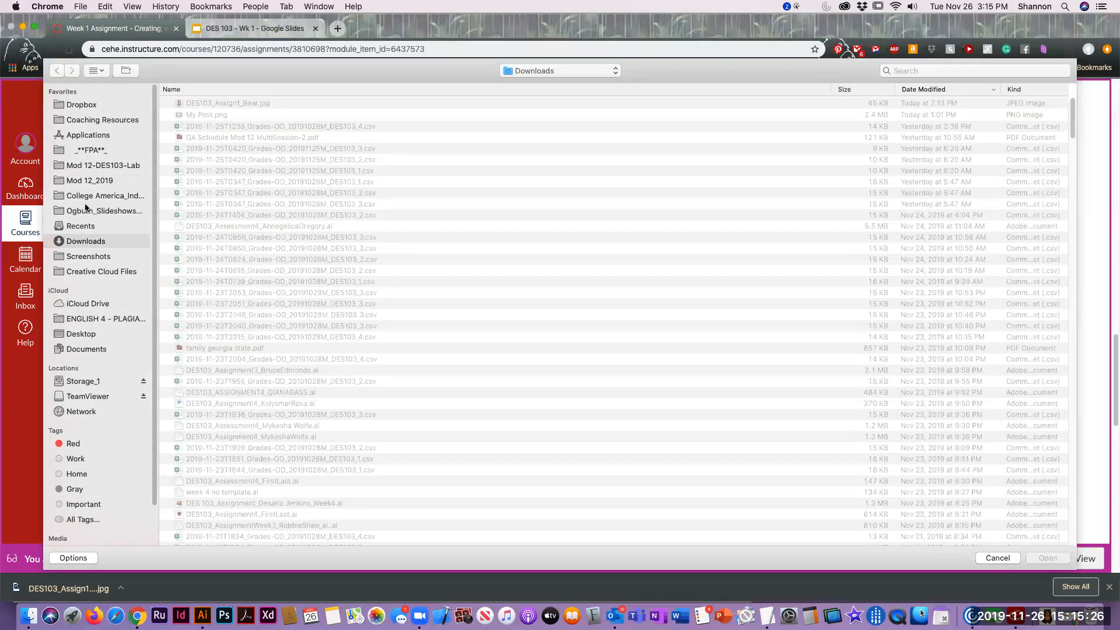
Attach today's DES103_Assignment1 Illustrator file from Mod 12-DES103-Lab > DES103 > Week 1 > Assignment and submit the assignment.
click(87, 166)
double_click(198, 103)
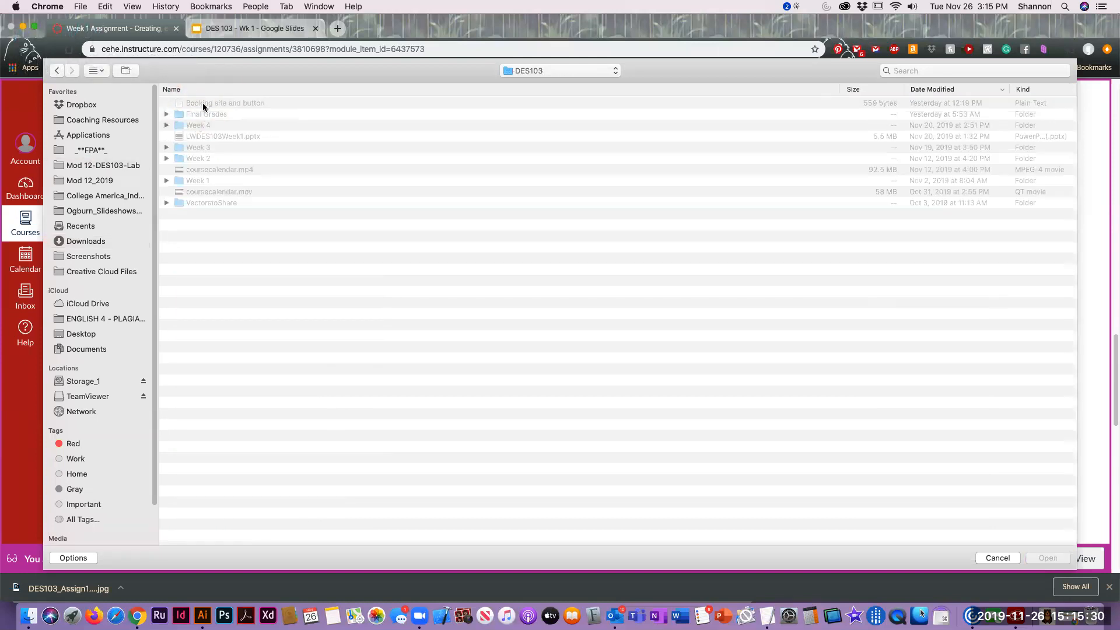
click(216, 90)
double_click(192, 170)
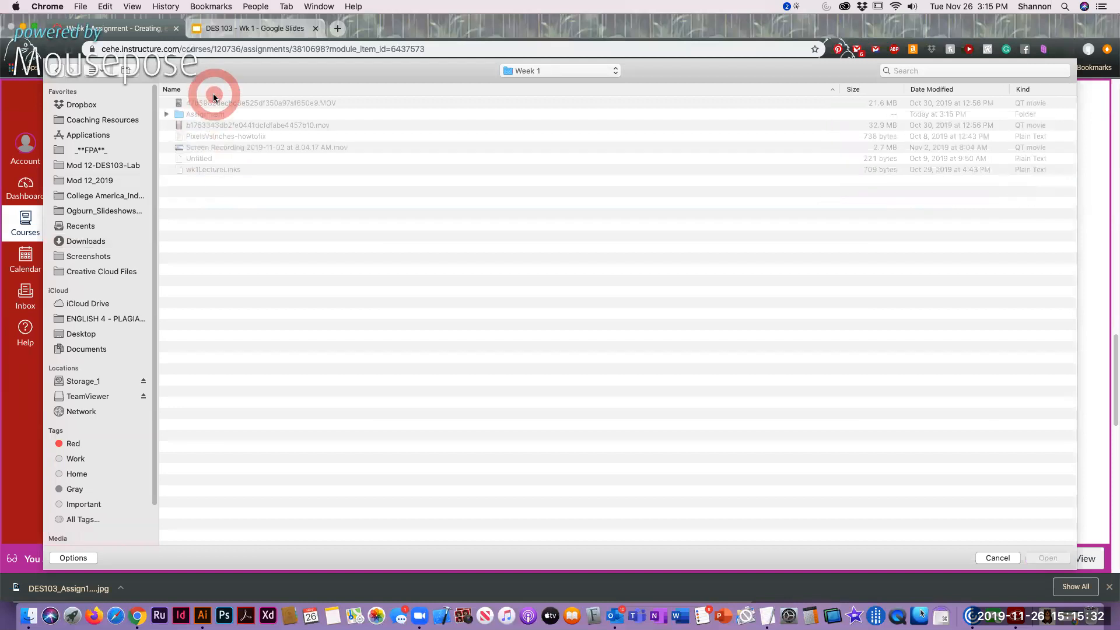
double_click(201, 113)
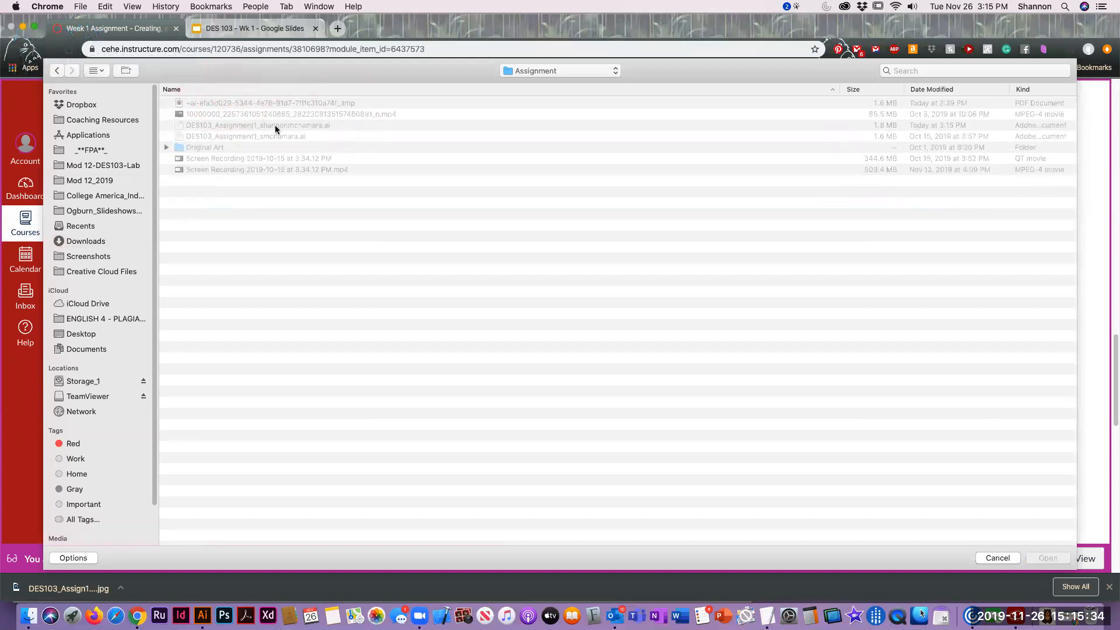
click(278, 126)
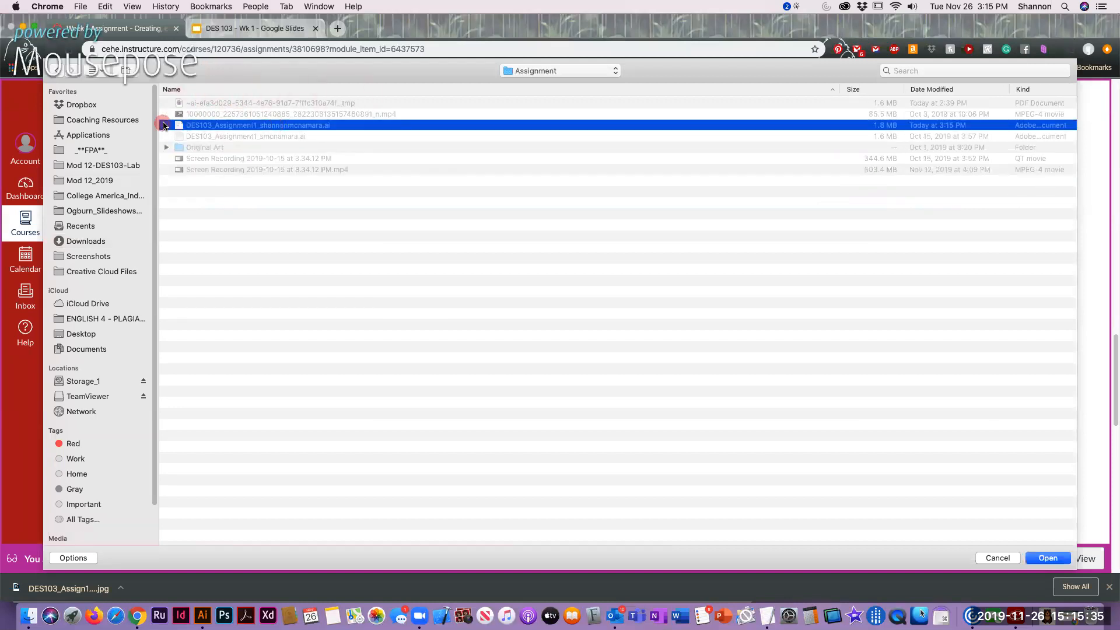
click(1049, 558)
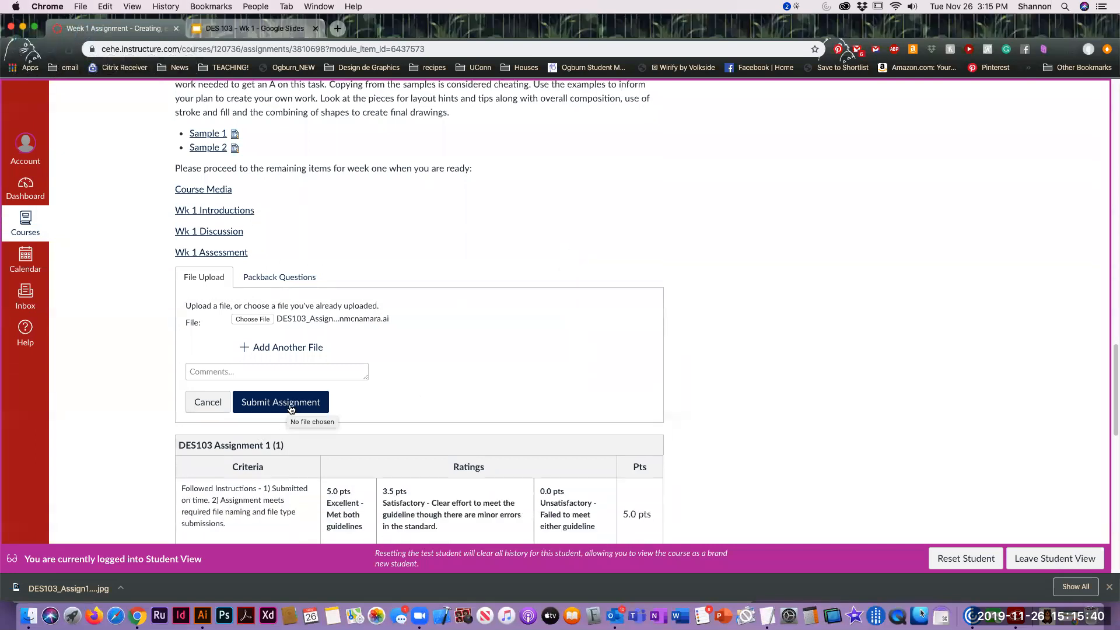
click(291, 407)
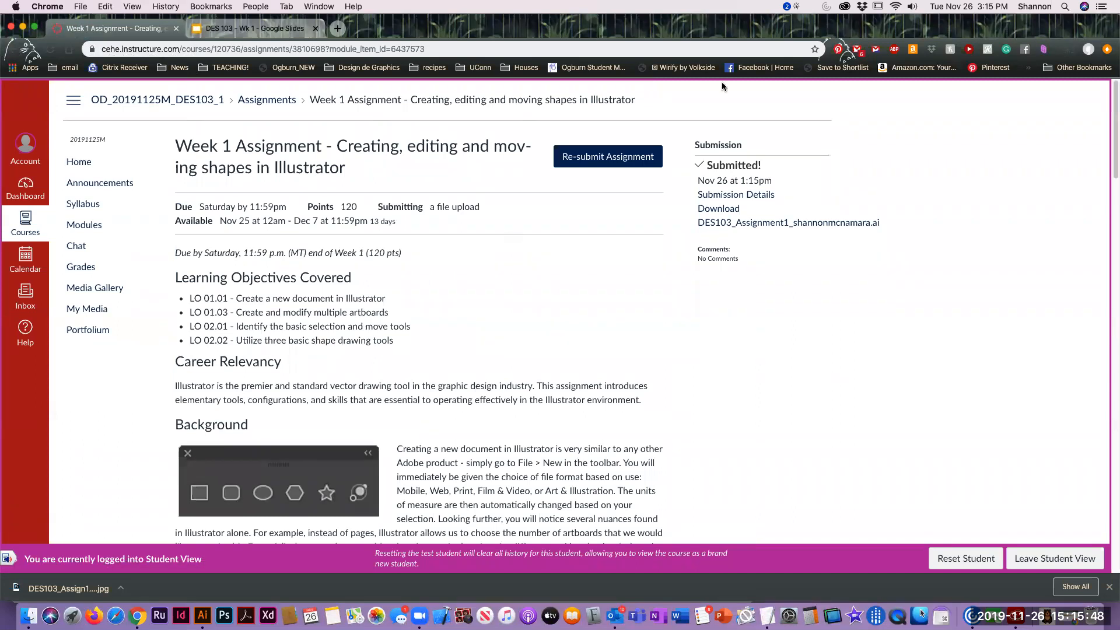
Open the submission details, preview the submitted Illustrator file, look through all three pages and close the preview.
click(747, 196)
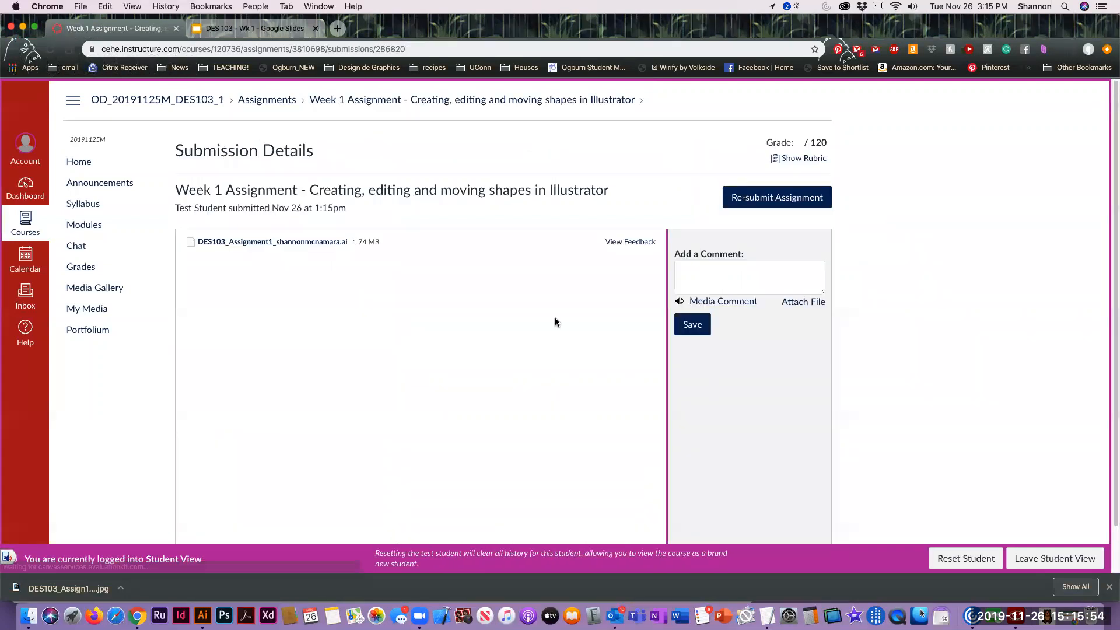
scroll(554, 322, down, 2)
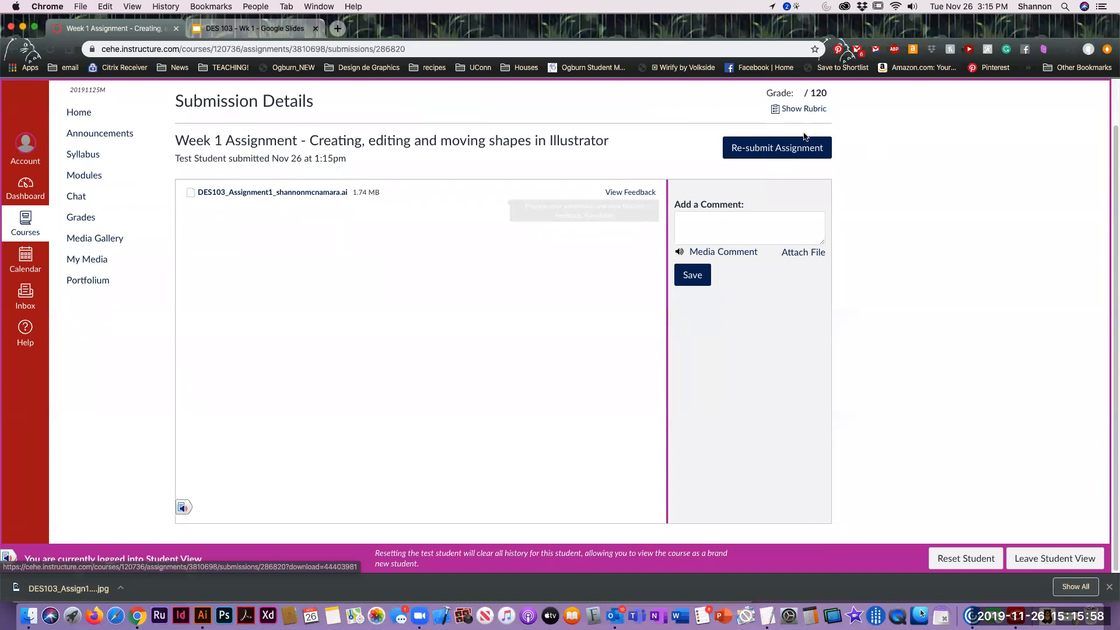
click(627, 198)
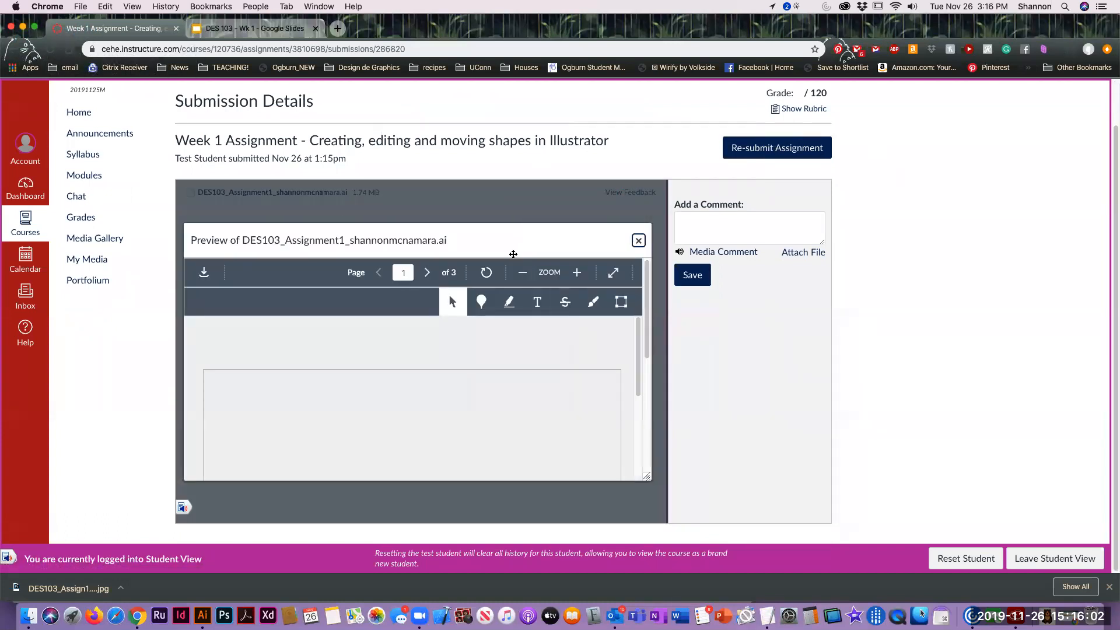
scroll(482, 398, down, 10)
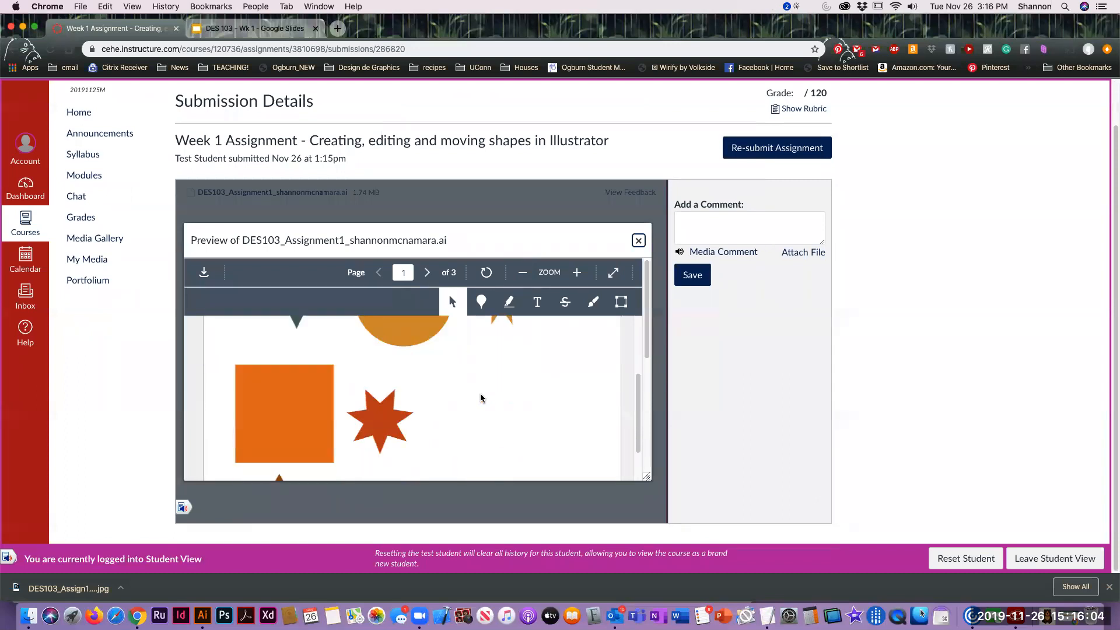
scroll(482, 398, down, 10)
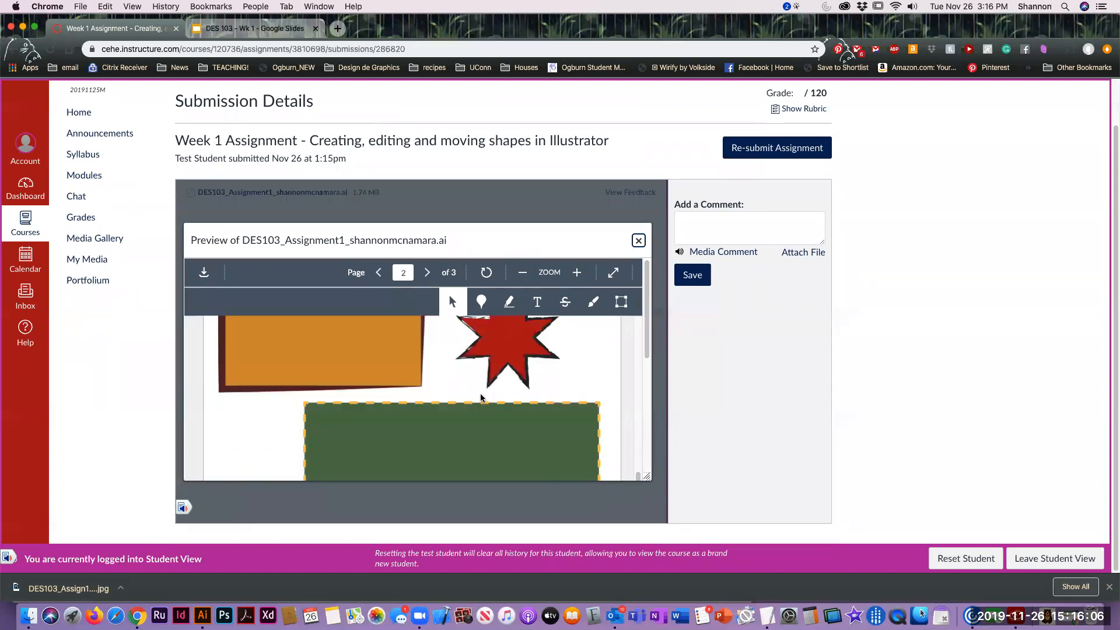
scroll(482, 401, down, 5)
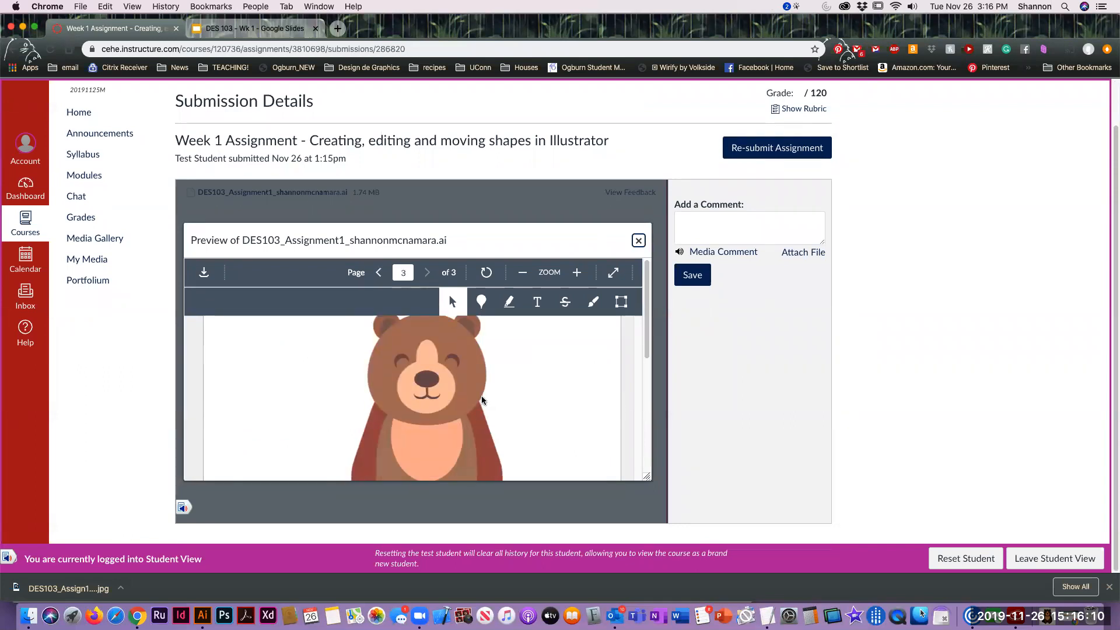
scroll(439, 417, up, 10)
scroll(439, 417, up, 4)
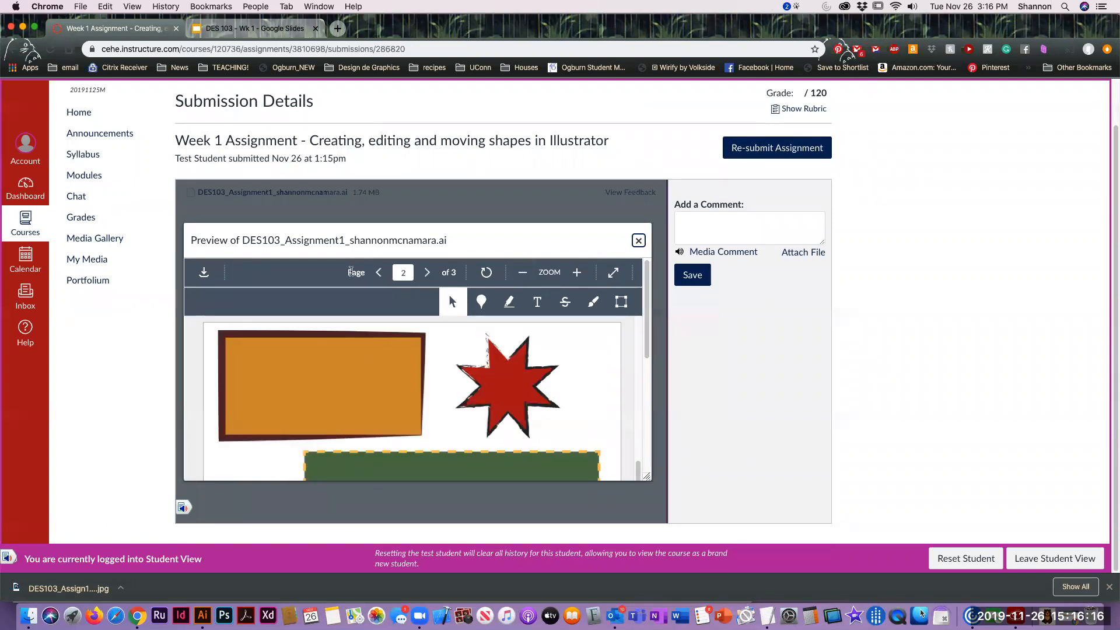
scroll(390, 365, up, 10)
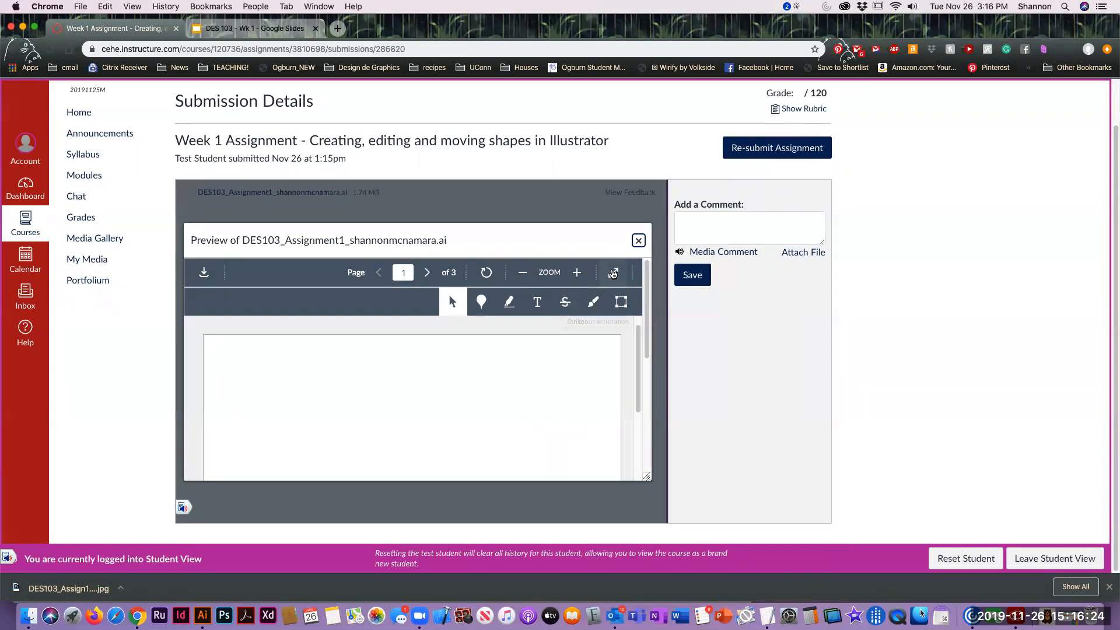
click(638, 242)
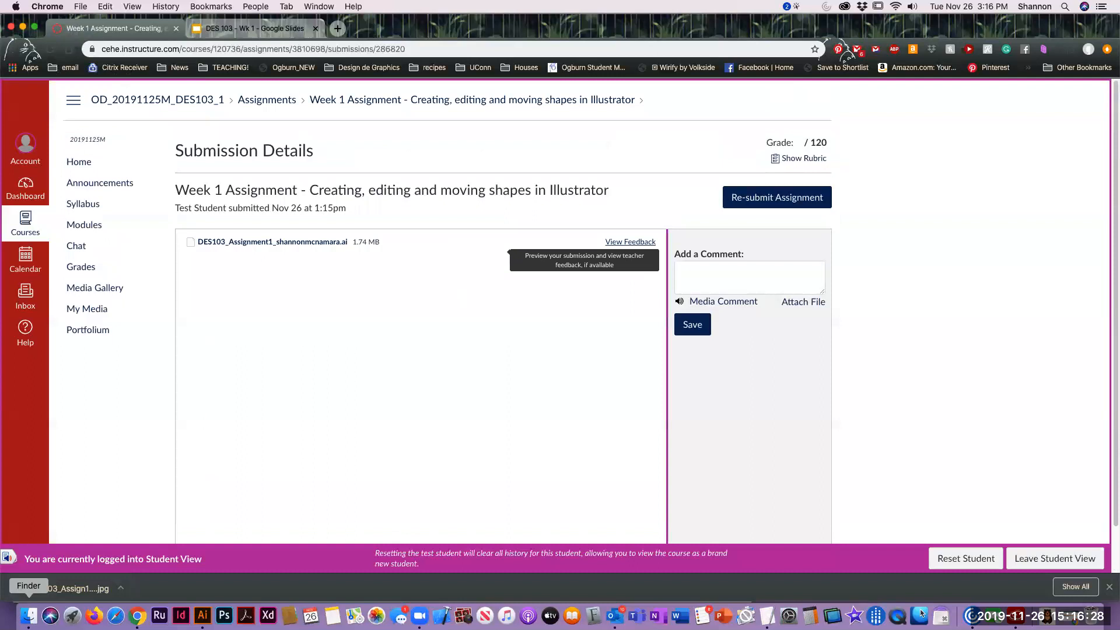
Switch to Finder, move its window aside, open the Mod 12-DES103-Lab folder and check its folder path.
click(18, 614)
key(space)
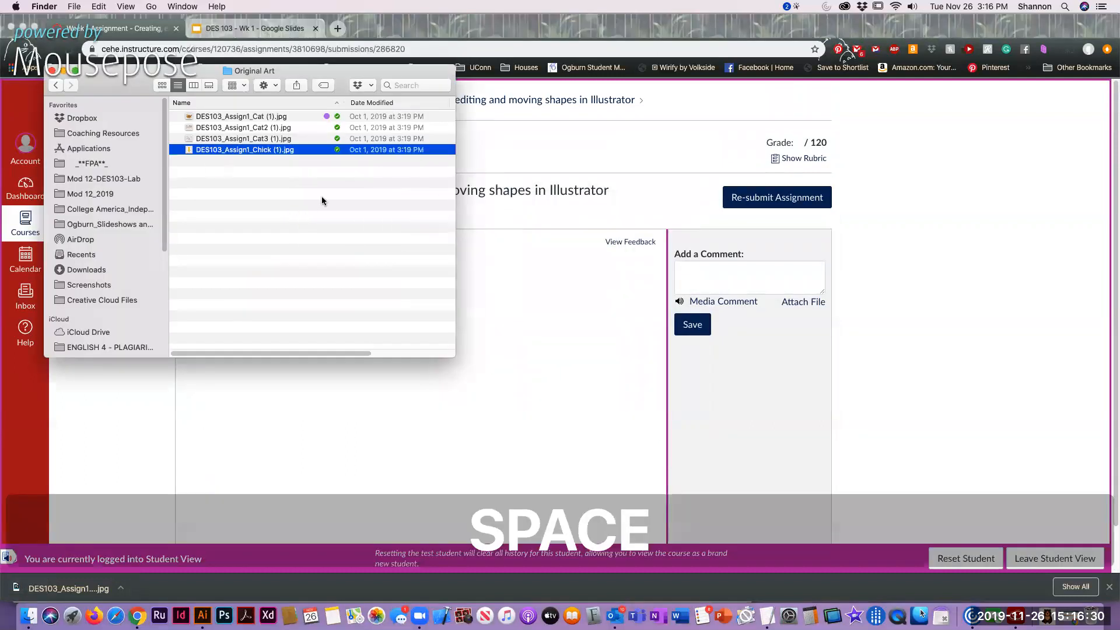
drag(336, 76, 671, 87)
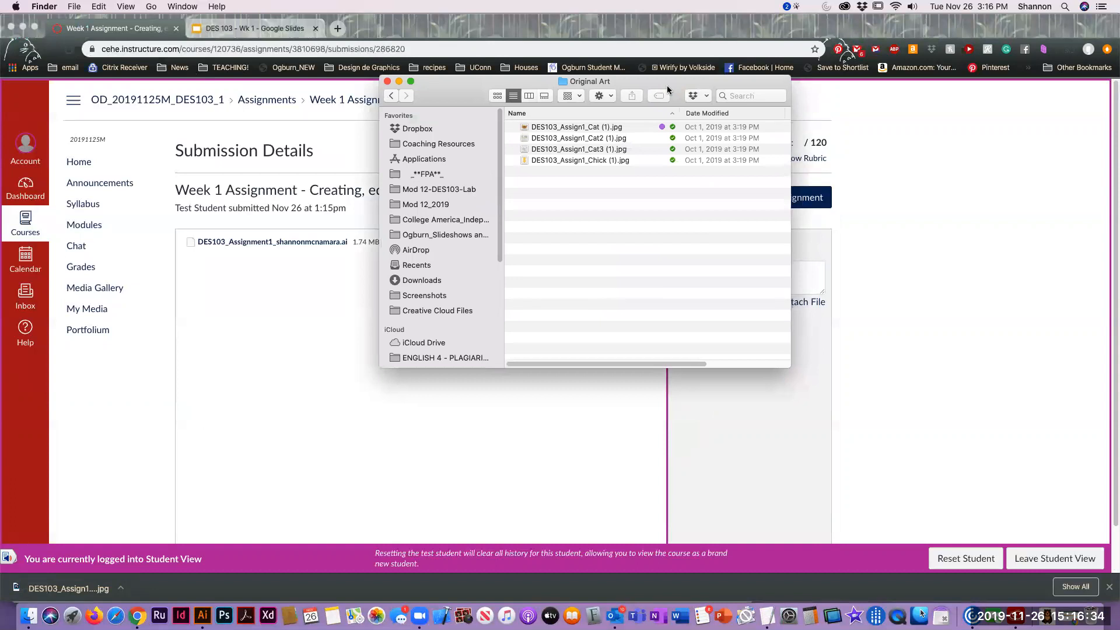
click(459, 195)
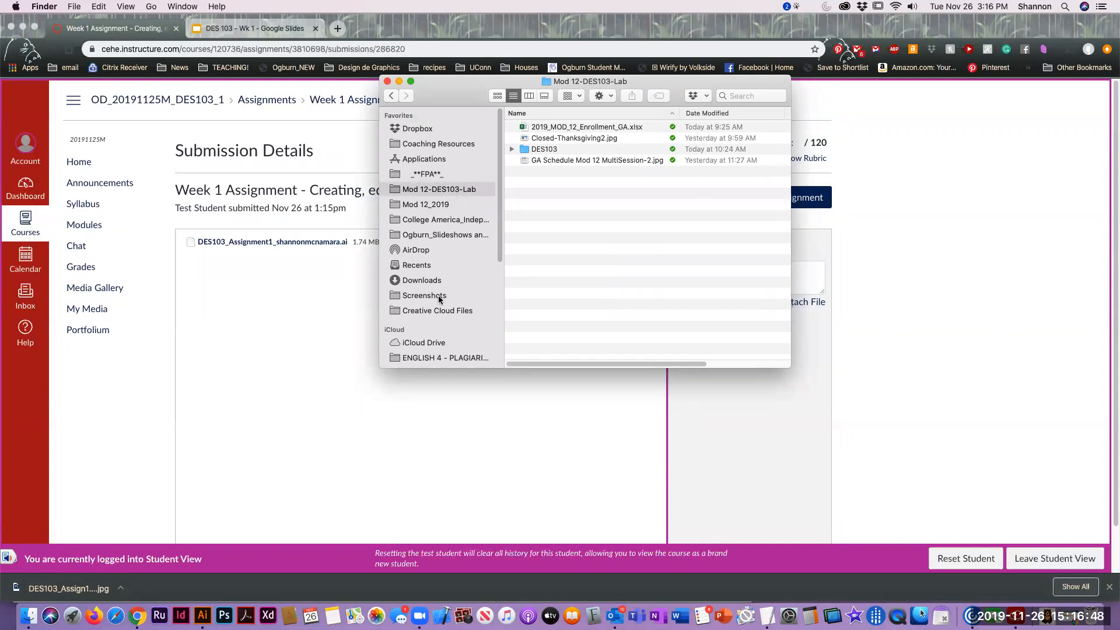
super+click(583, 82)
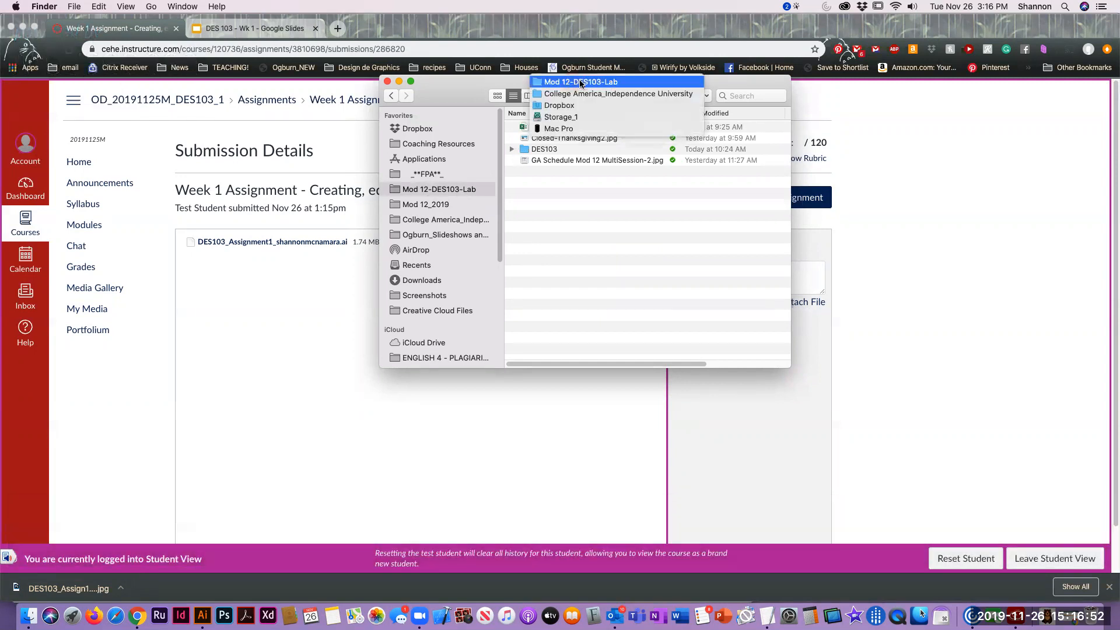
click(600, 238)
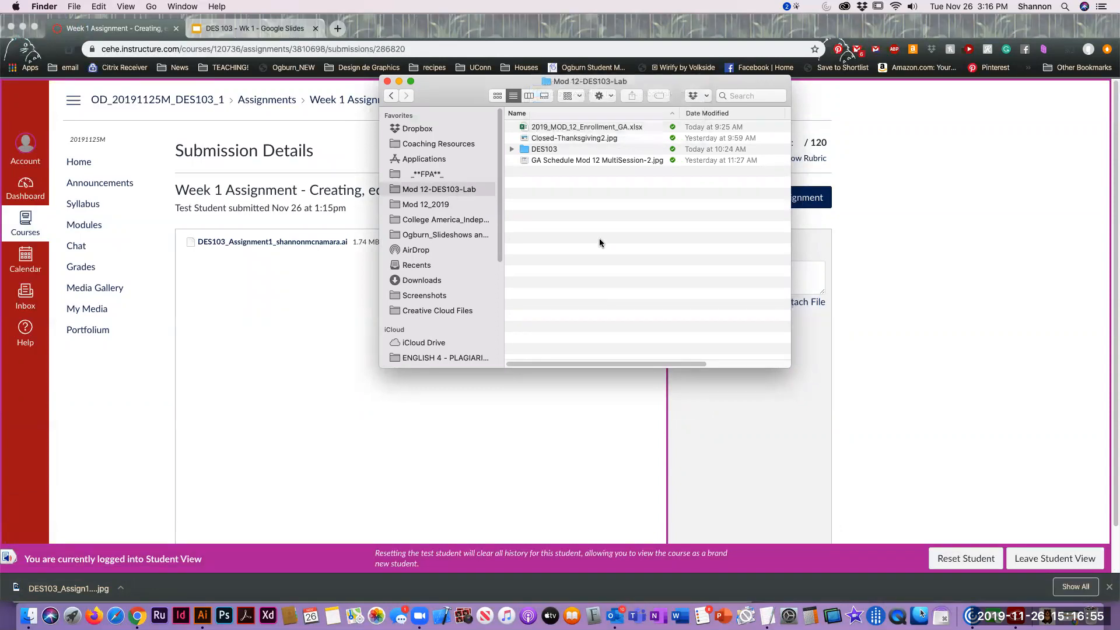
Go through DES103 and Week 1 to the Assignment folder and select the submitted Illustrator file to check its modified date.
click(523, 151)
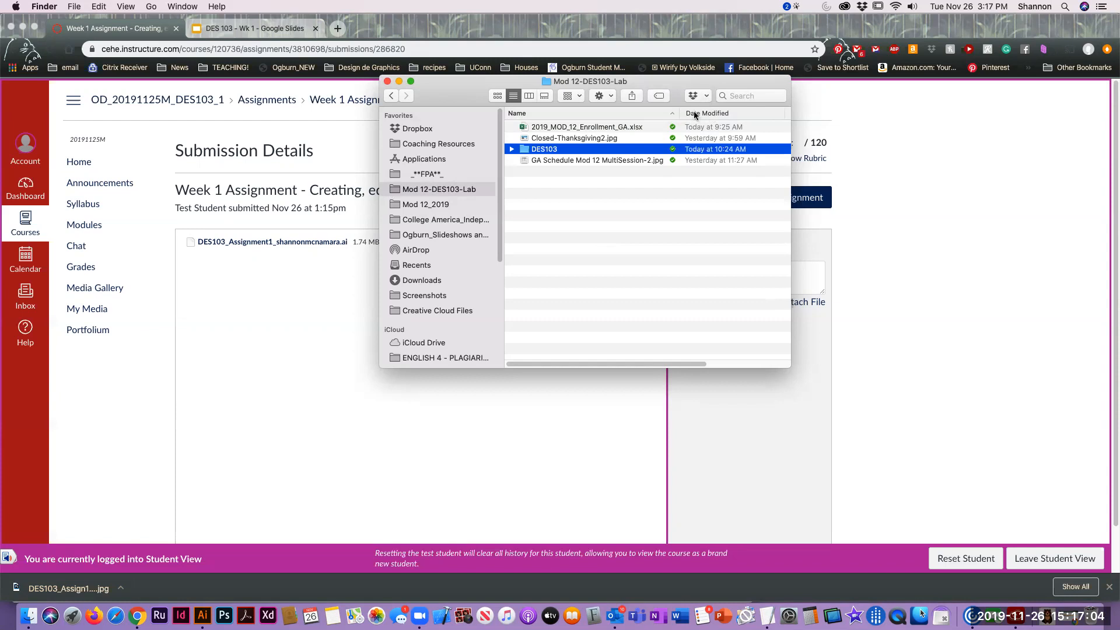
double_click(524, 153)
click(524, 195)
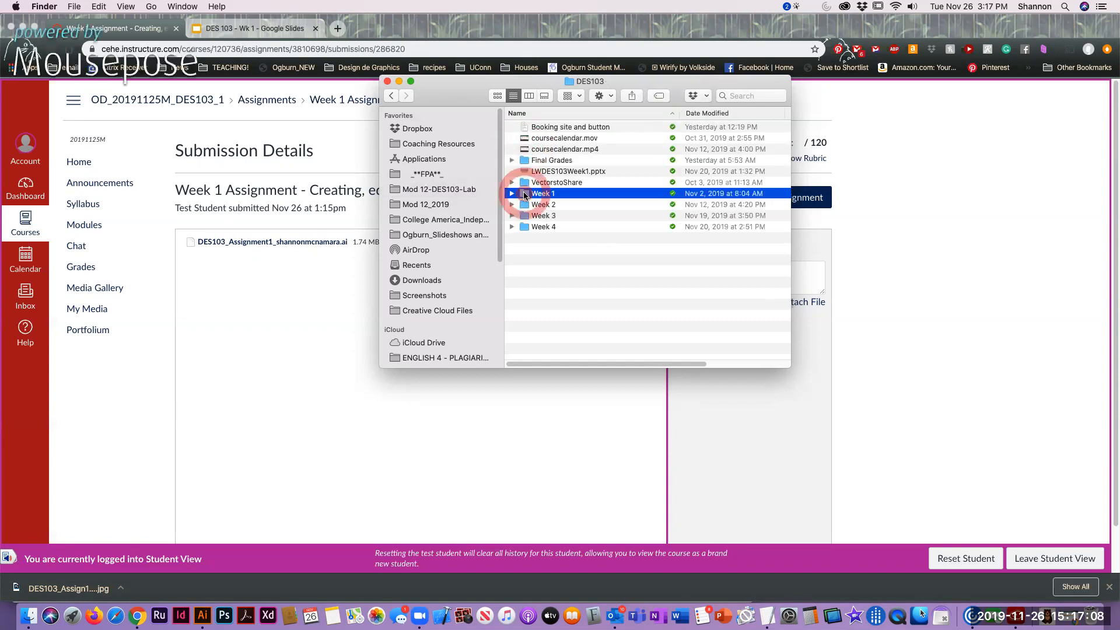
double_click(524, 195)
double_click(693, 137)
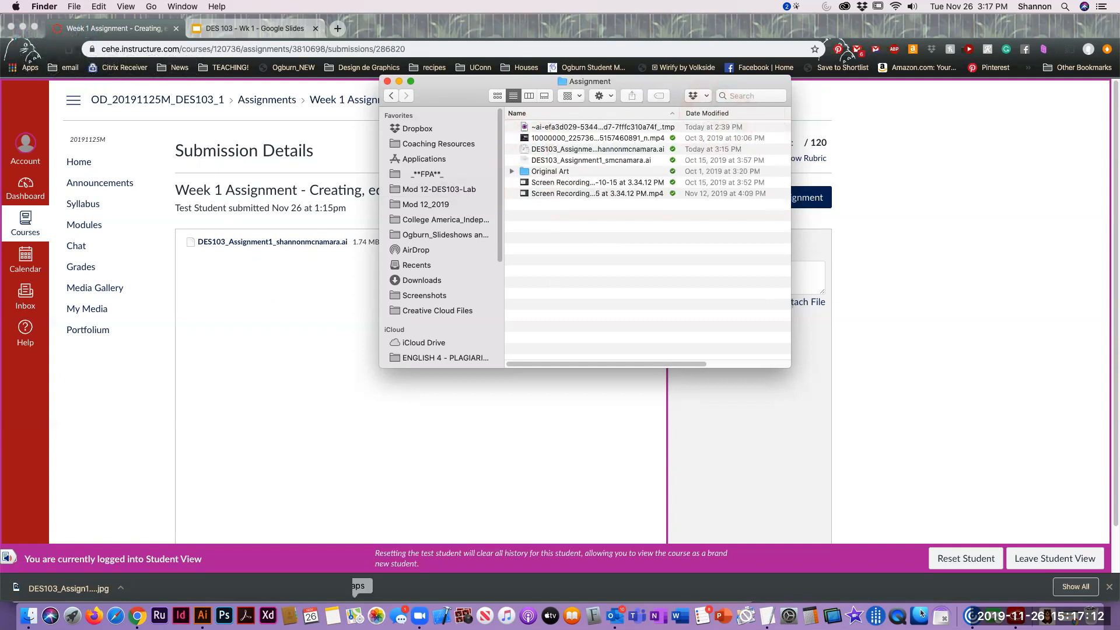
click(739, 151)
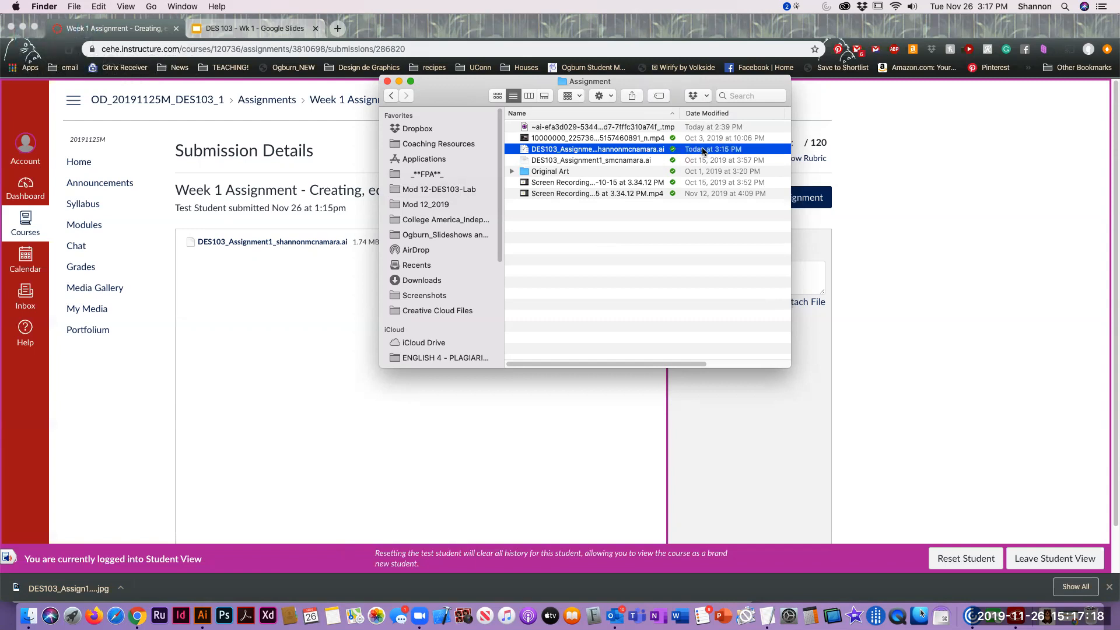
Go up from Mod 12-DES103-Lab to College America_Independence University and try to add the Mod 12-DES103-Lab folder to the Finder favorites.
click(390, 189)
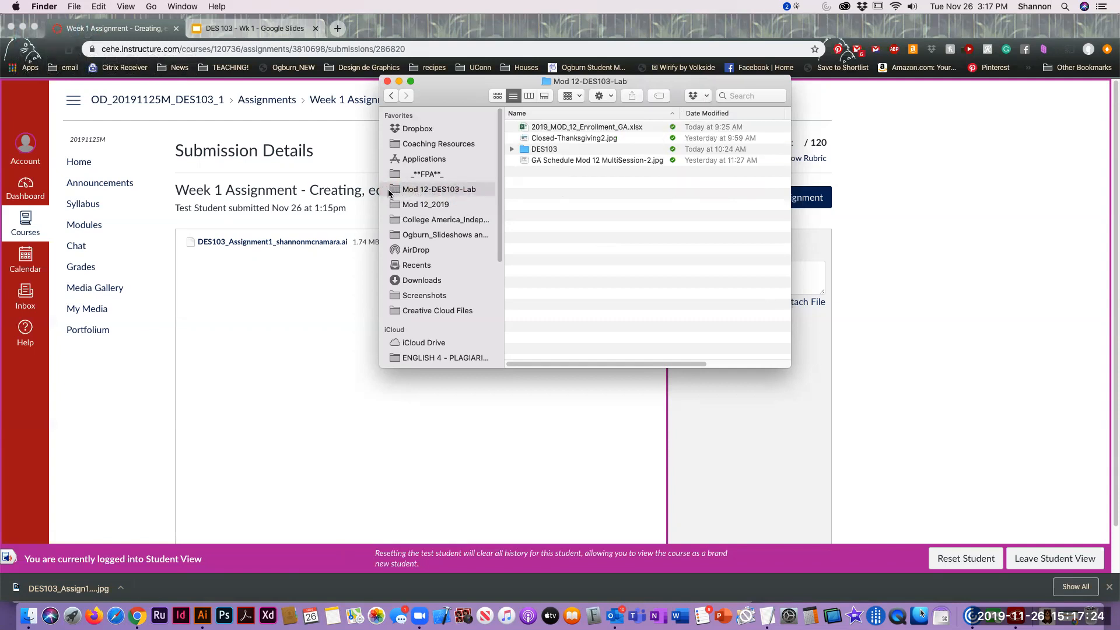
super+click(580, 81)
click(582, 92)
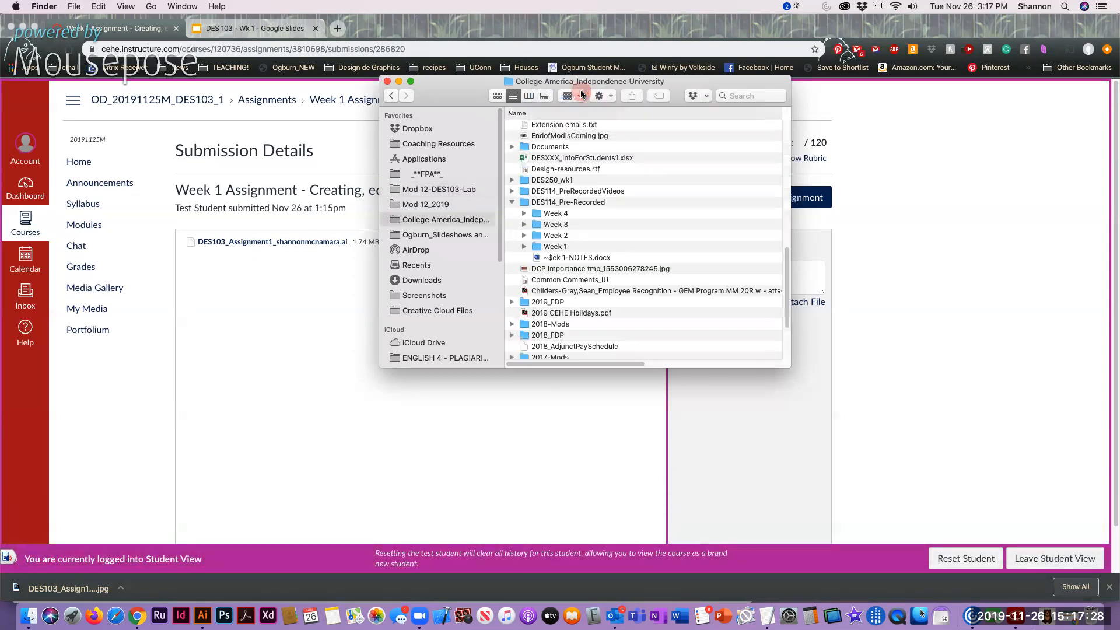
click(512, 202)
scroll(583, 257, down, 15)
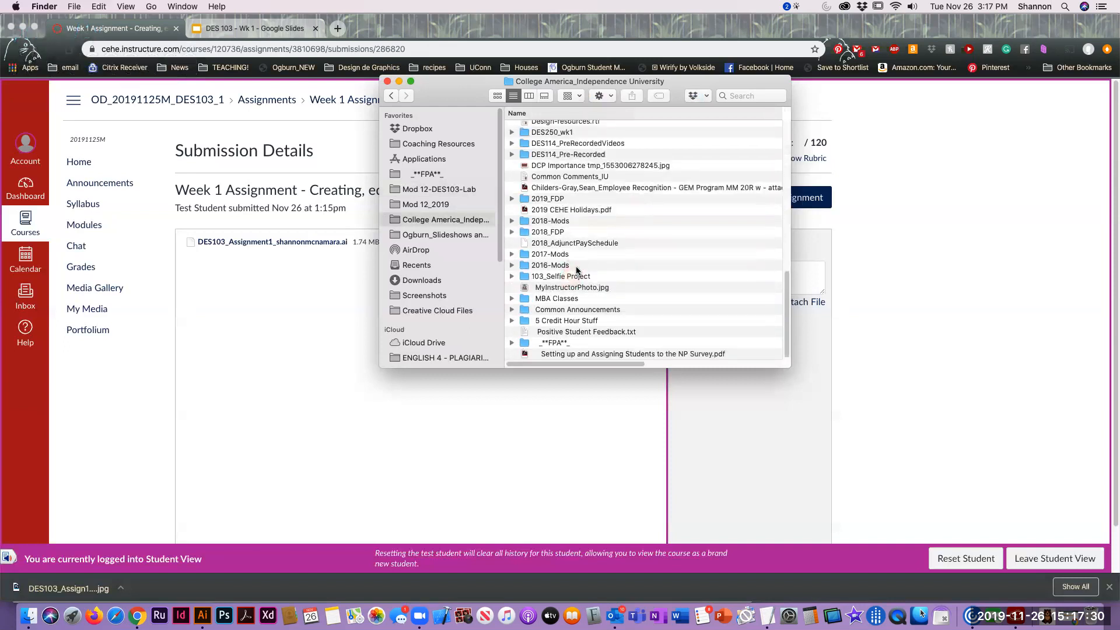
scroll(584, 257, up, 3)
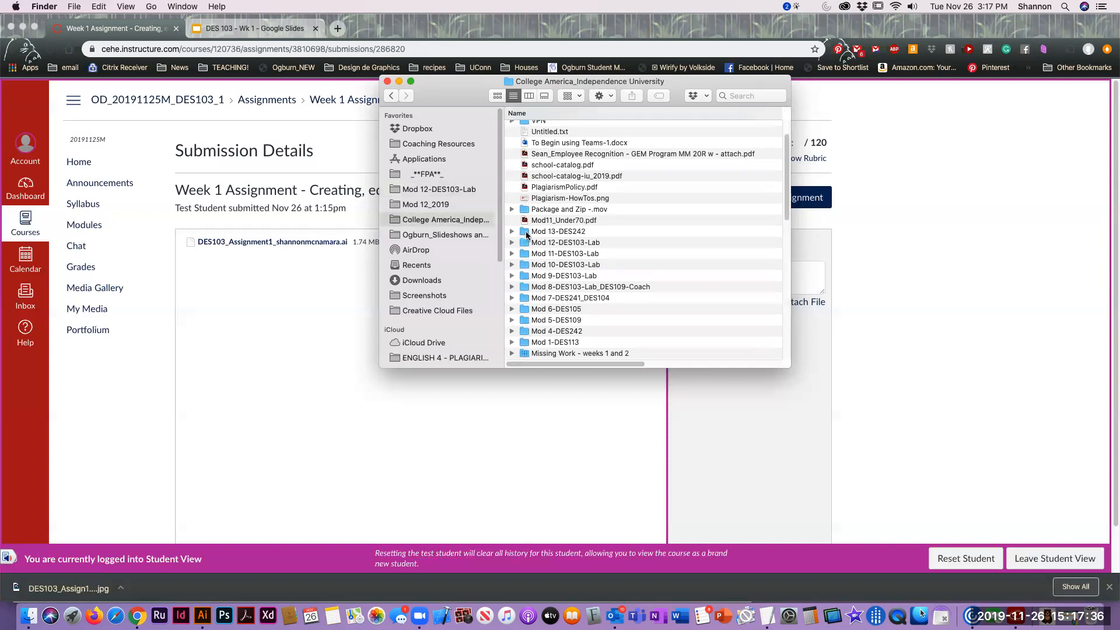
click(525, 244)
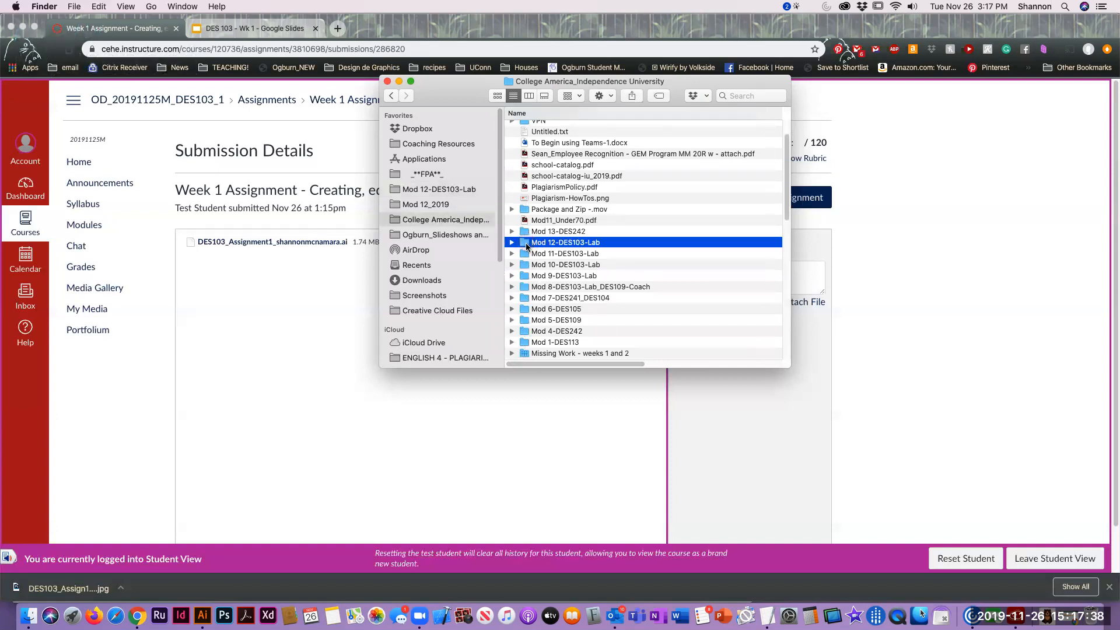
drag(522, 240, 482, 215)
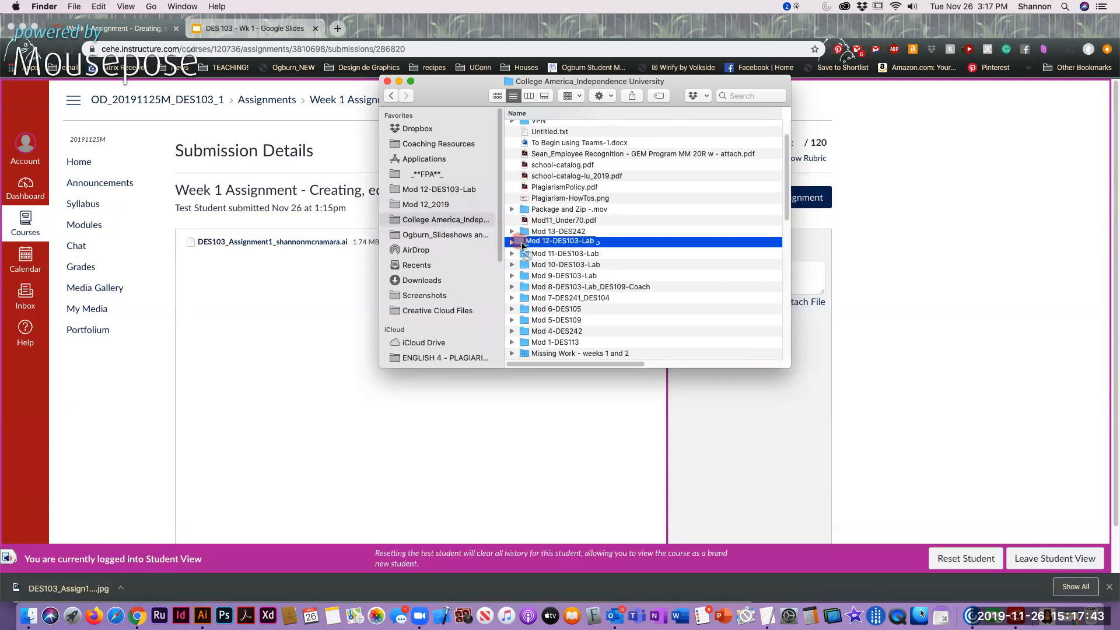
Open Mod 12-DES103-Lab from the favorites and remove its shortcut from the favorites list.
click(396, 193)
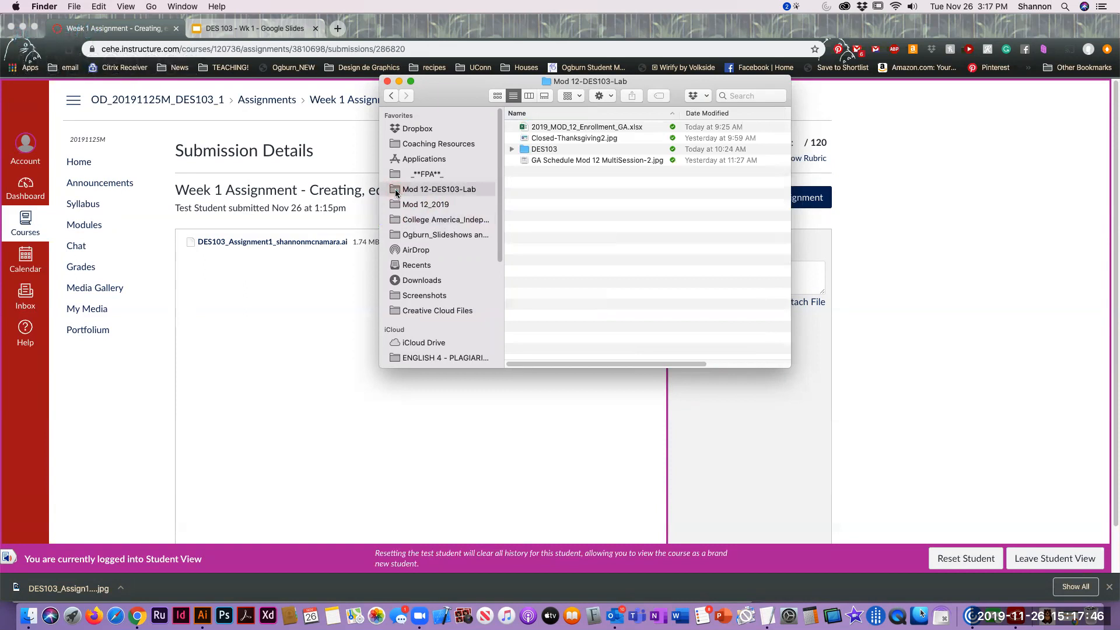
drag(396, 193, 529, 166)
key(super+Tab)
key(super+Tab)
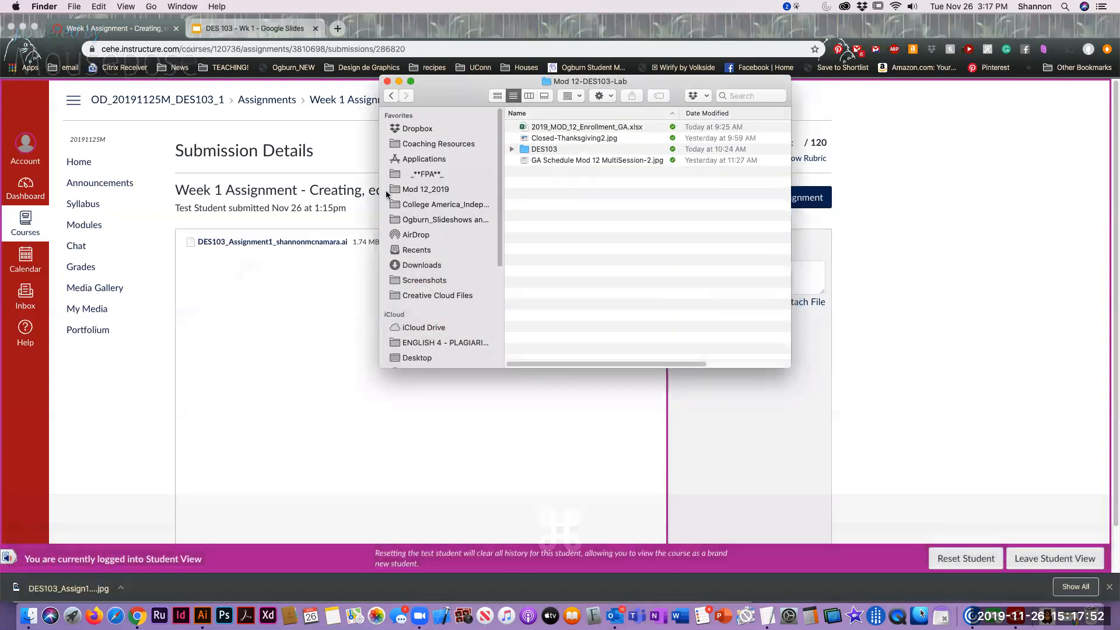
Add the Mod 12-DES103-Lab folder from College America_Independence University to the favorites below Mod 12_2019 and open it through the new shortcut.
click(426, 189)
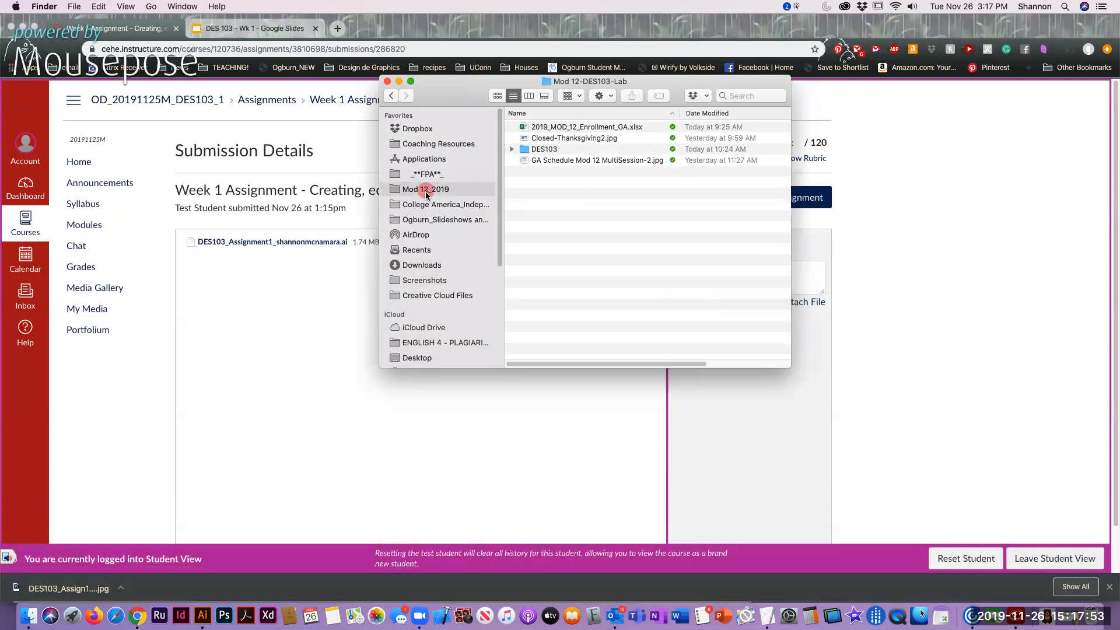
click(468, 204)
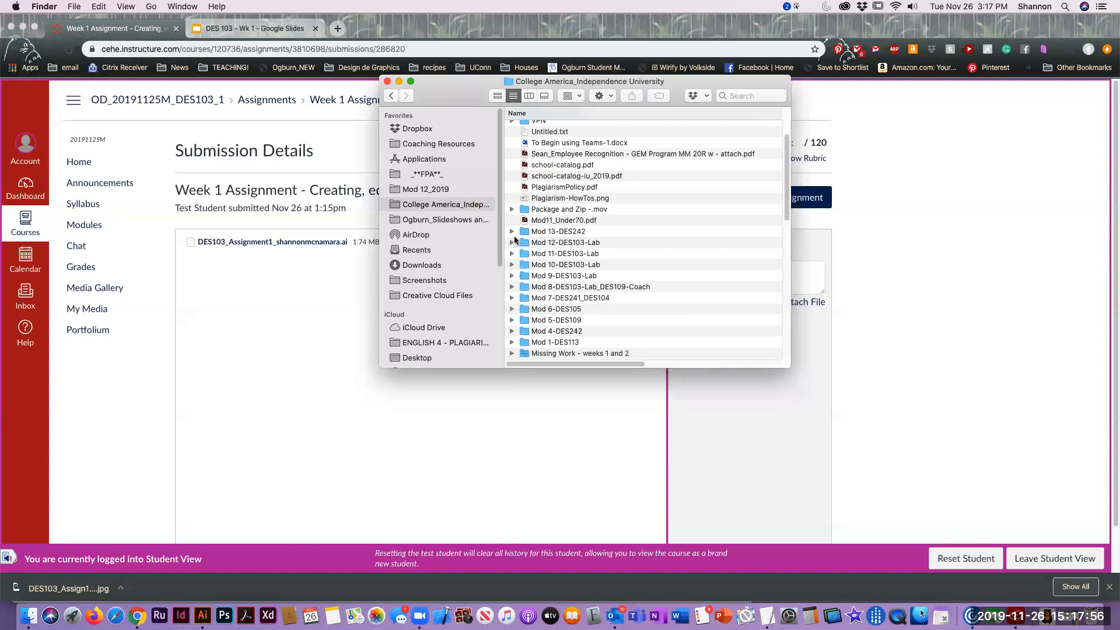
click(519, 242)
drag(519, 242, 482, 198)
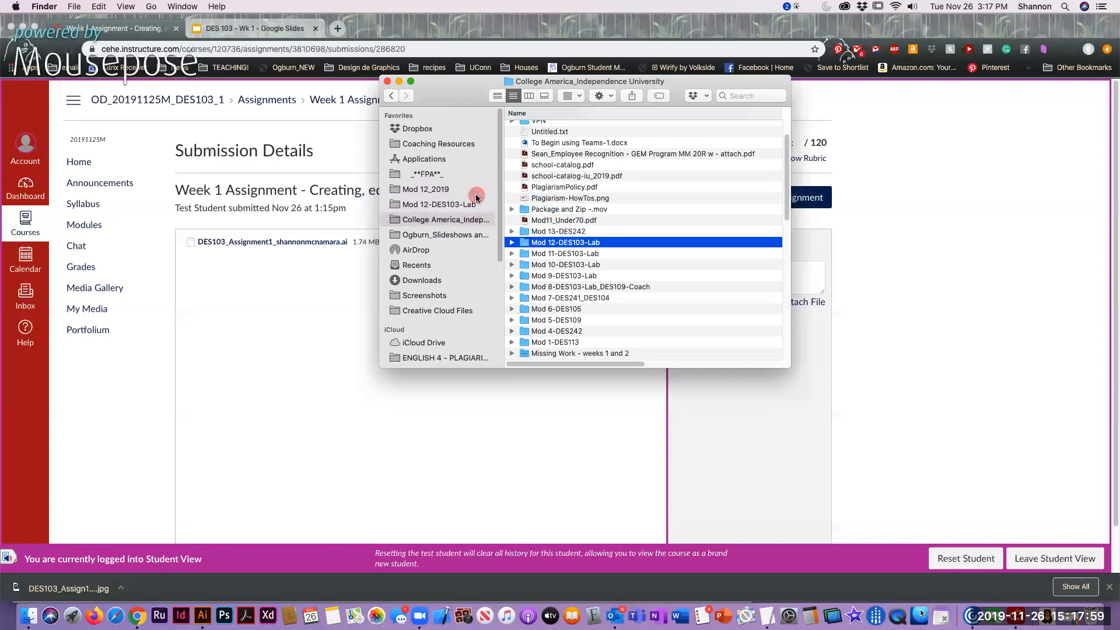
click(446, 209)
click(425, 189)
click(430, 207)
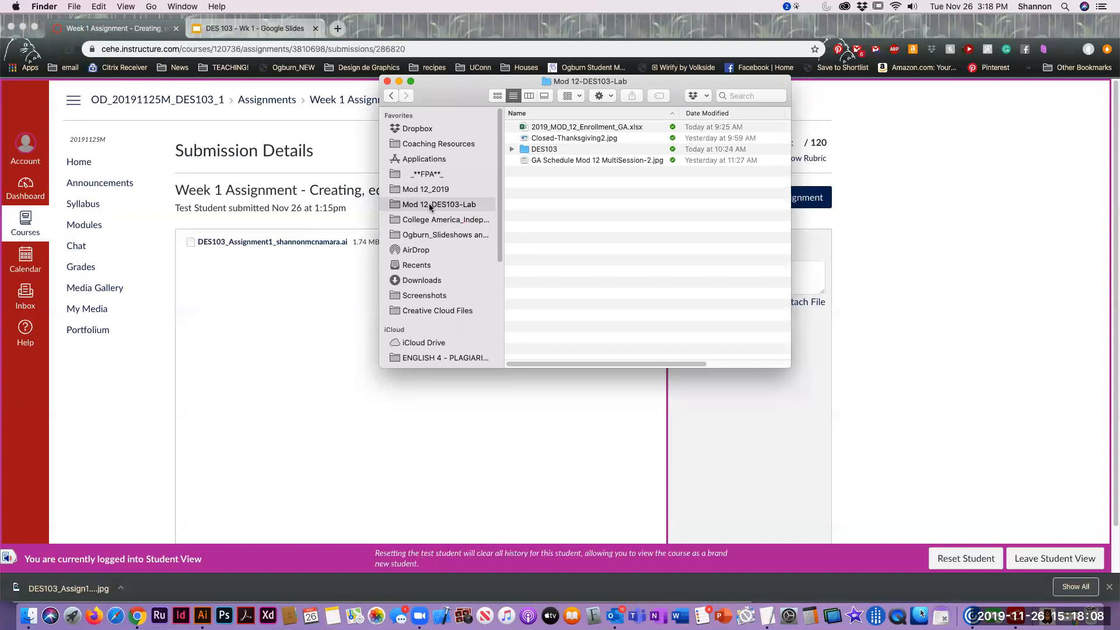
Switch from Finder through Chrome to Illustrator, view its home screen with the recent files, and return to the Canvas submission page.
click(288, 133)
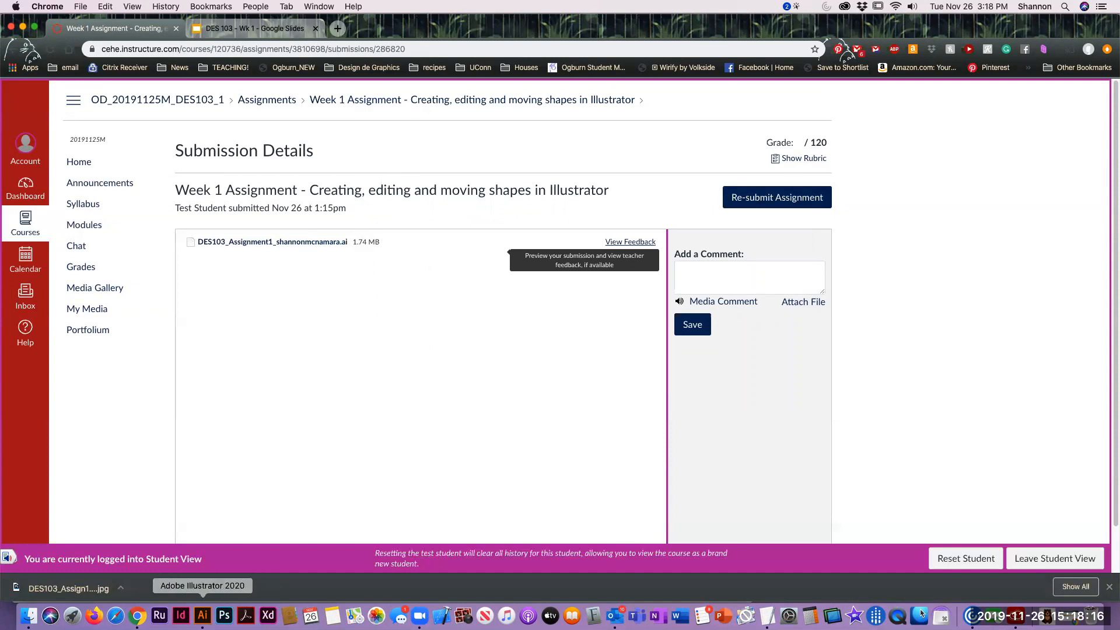
click(203, 616)
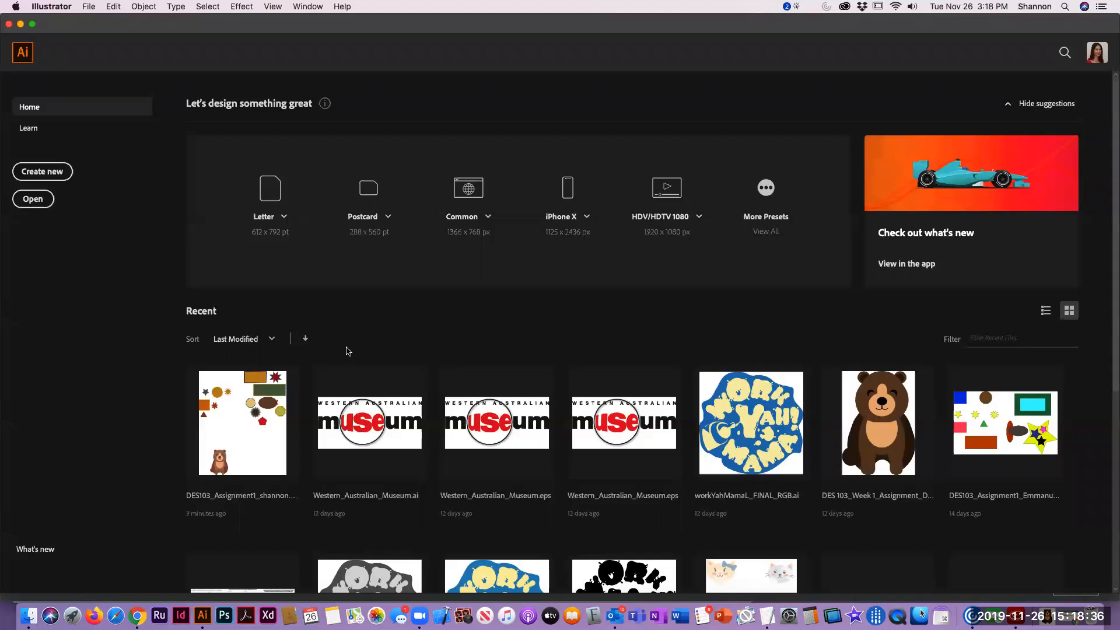
key(super+Tab)
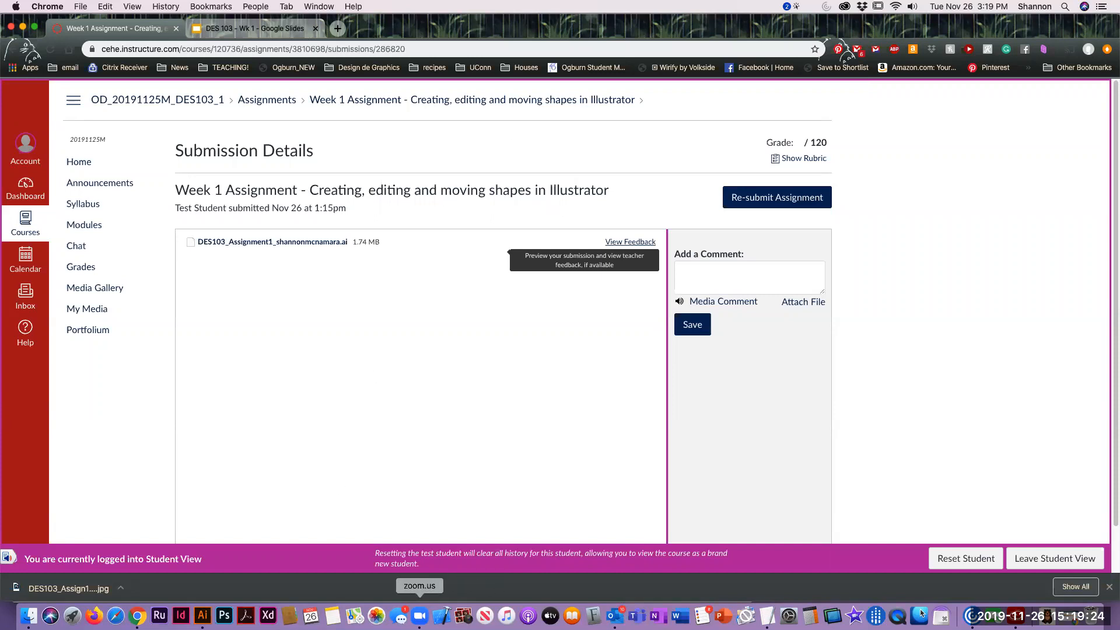
Switch from the Canvas submission page in Chrome to Zoom.
click(419, 615)
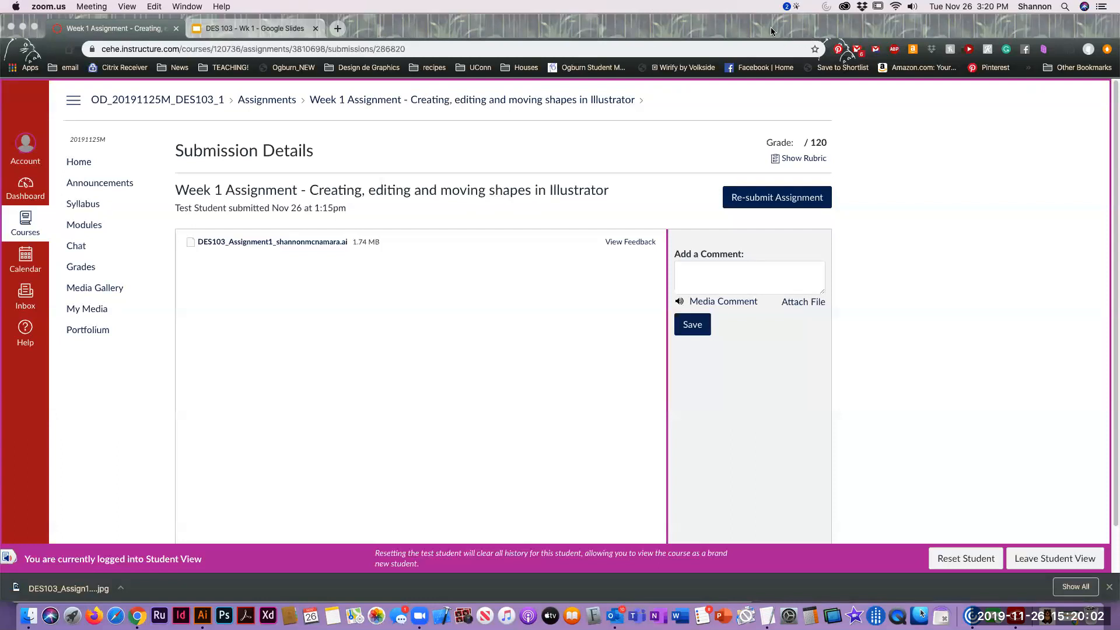
click(785, 236)
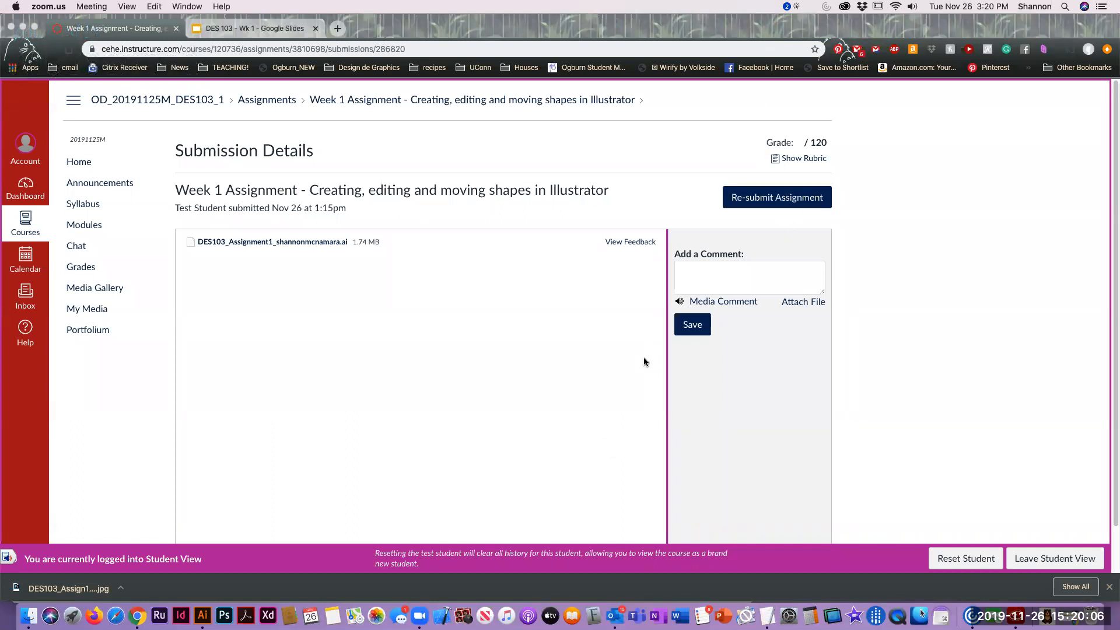